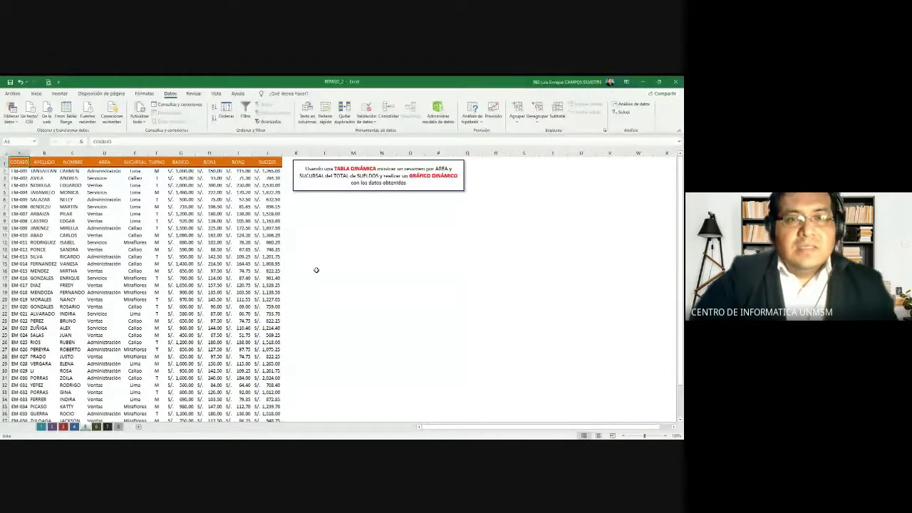
AutoFit columns G (BASICO) and J (SUELDO) so their amounts show instead of ####
scroll(316, 269, down, 5)
scroll(317, 269, down, 3)
scroll(317, 270, up, 8)
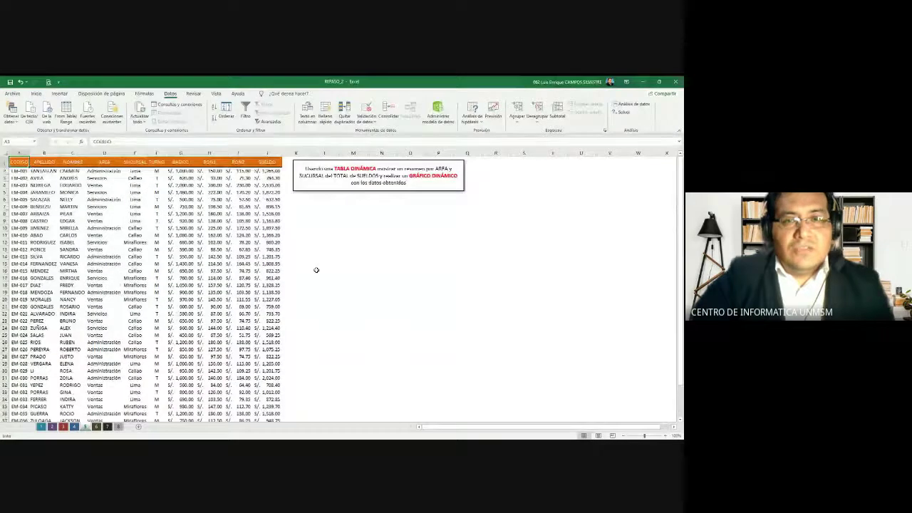
ctrl+scroll(316, 255, up, 1)
ctrl+scroll(317, 255, up, 1)
ctrl+scroll(316, 256, up, 2)
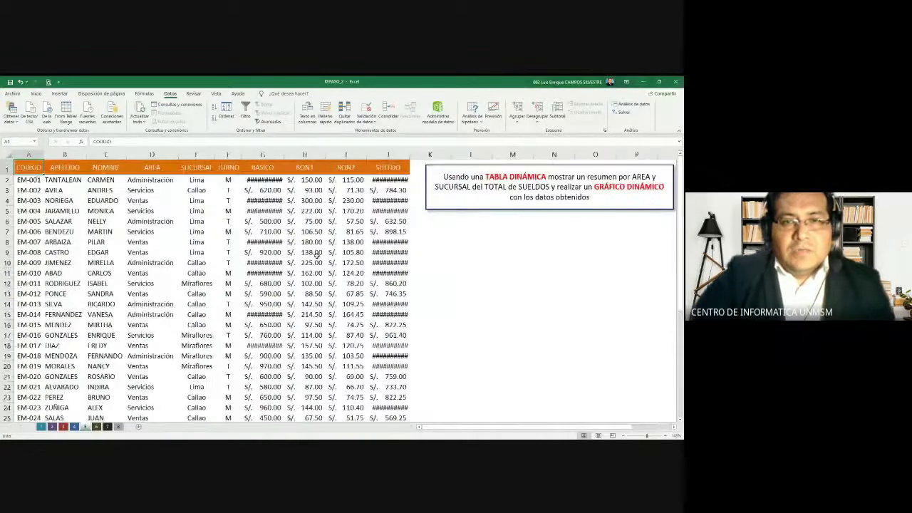
double_click(286, 157)
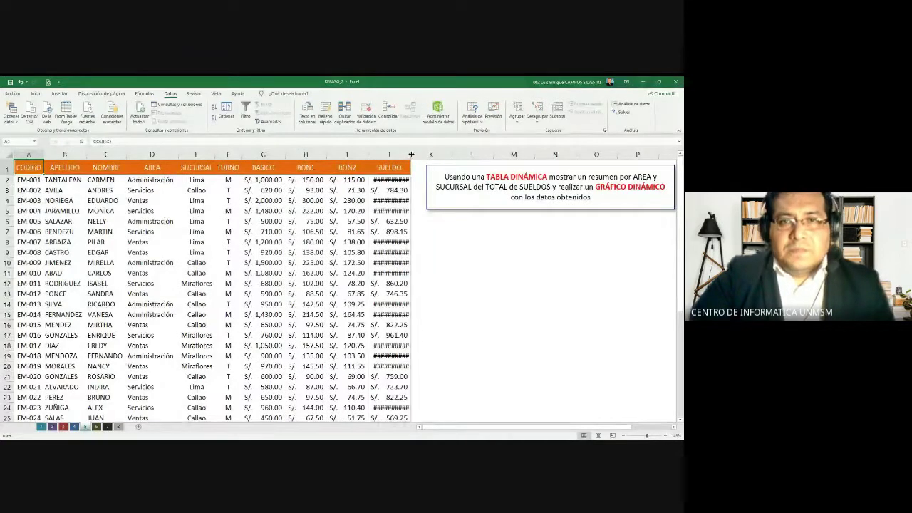
double_click(411, 154)
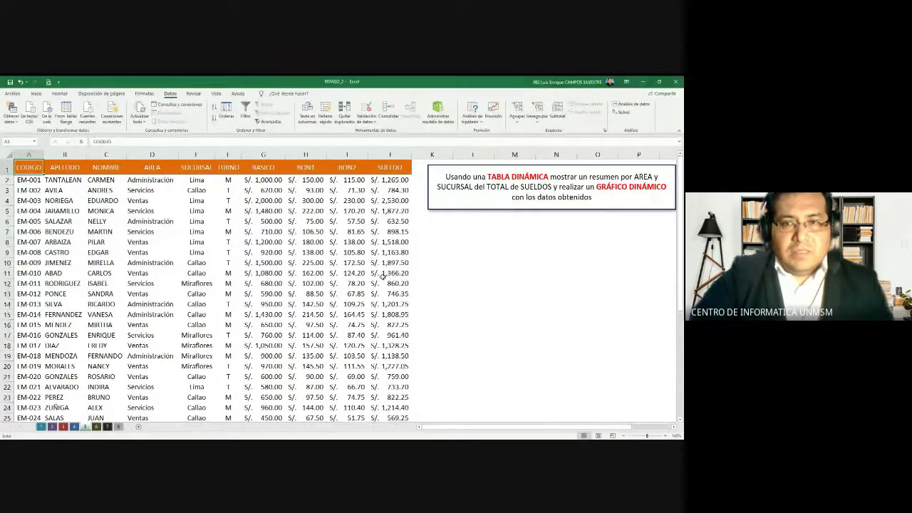
scroll(428, 274, down, 1)
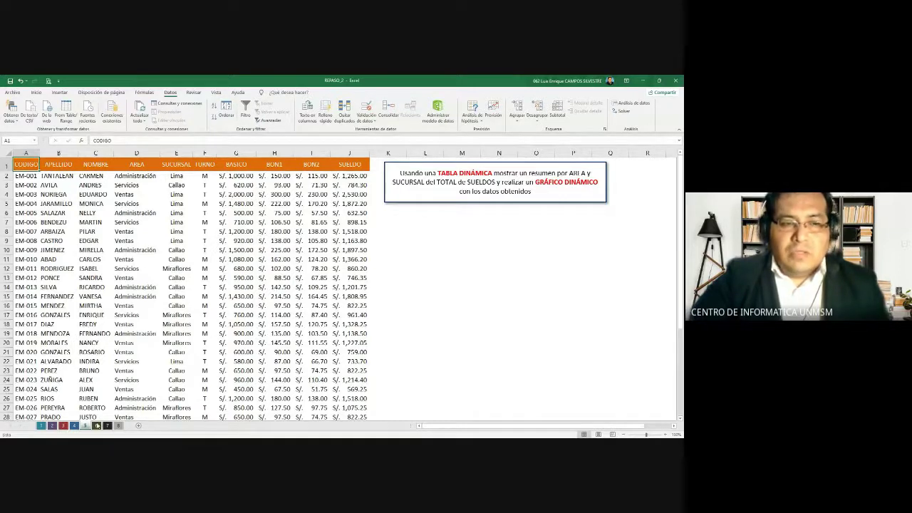
click(78, 426)
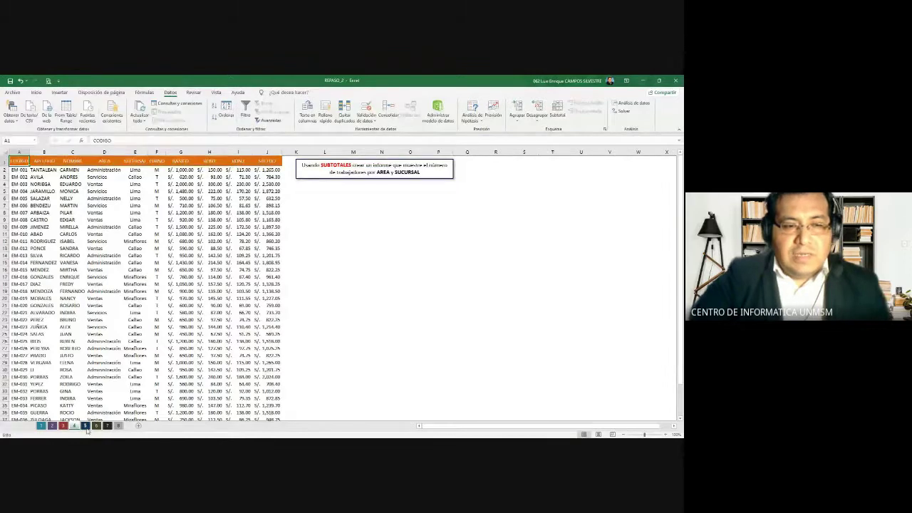
click(85, 426)
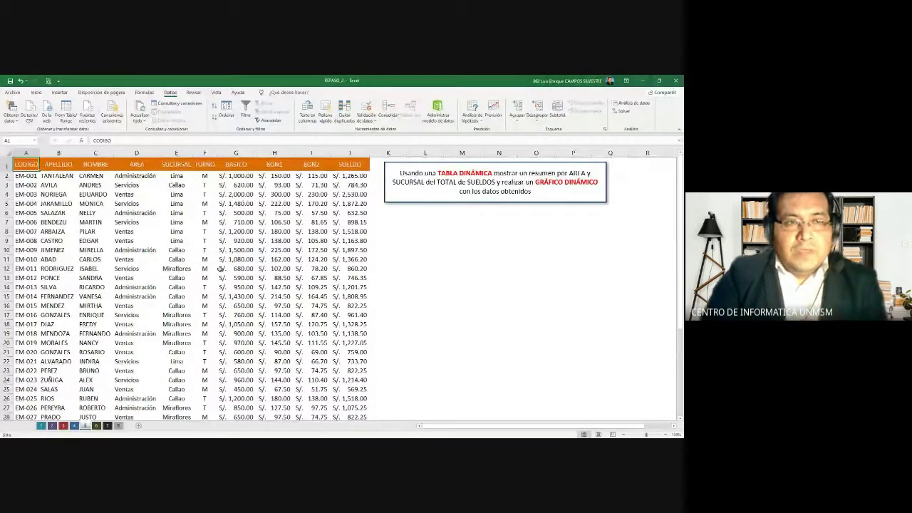
click(29, 151)
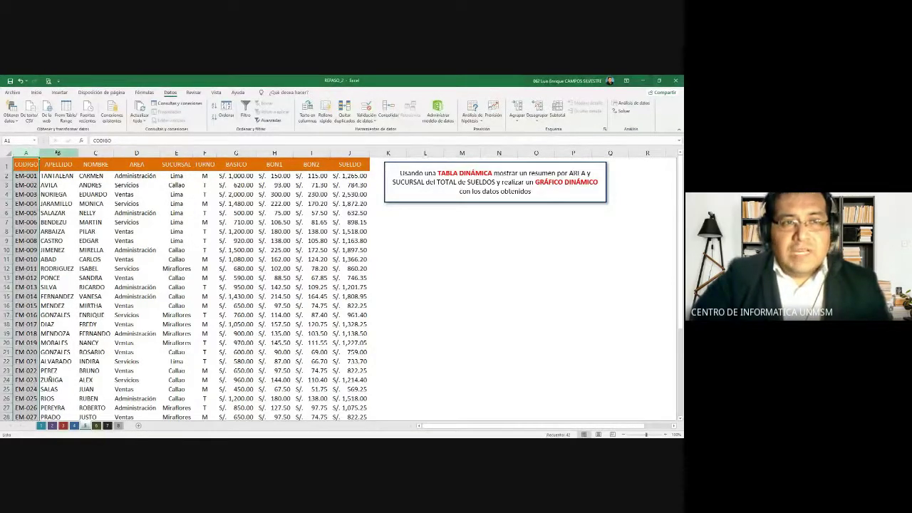
click(57, 152)
drag(57, 152, 83, 154)
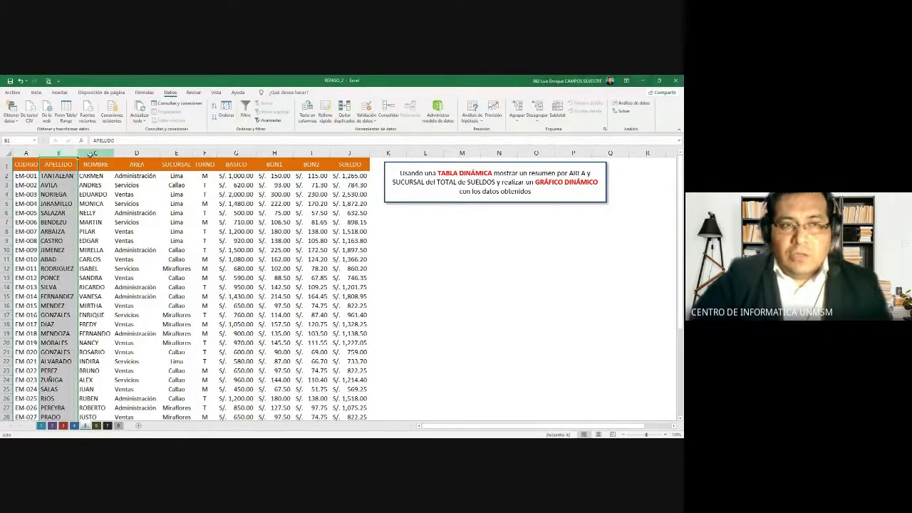
click(91, 154)
click(137, 152)
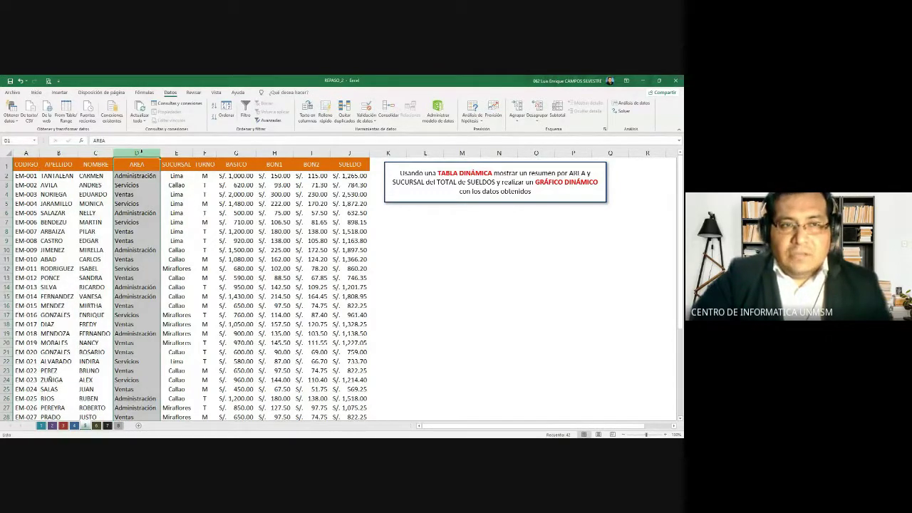
click(176, 153)
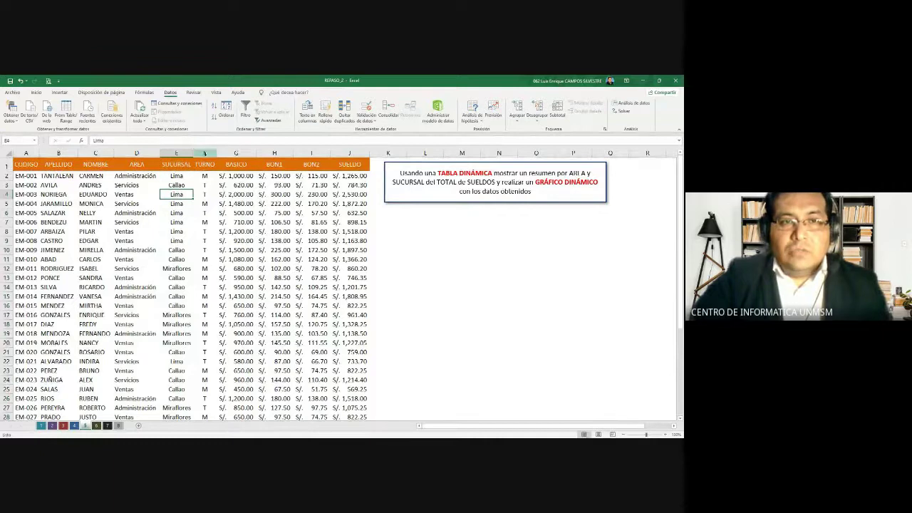
click(205, 152)
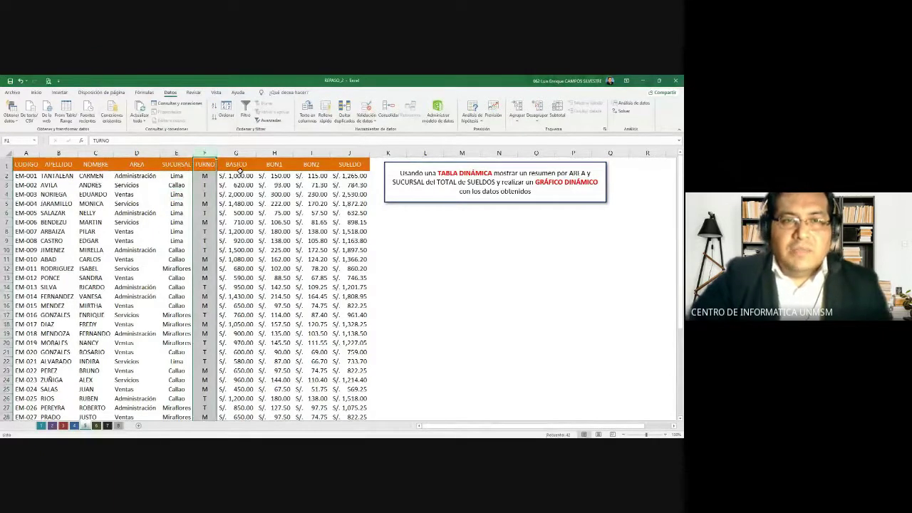
click(236, 153)
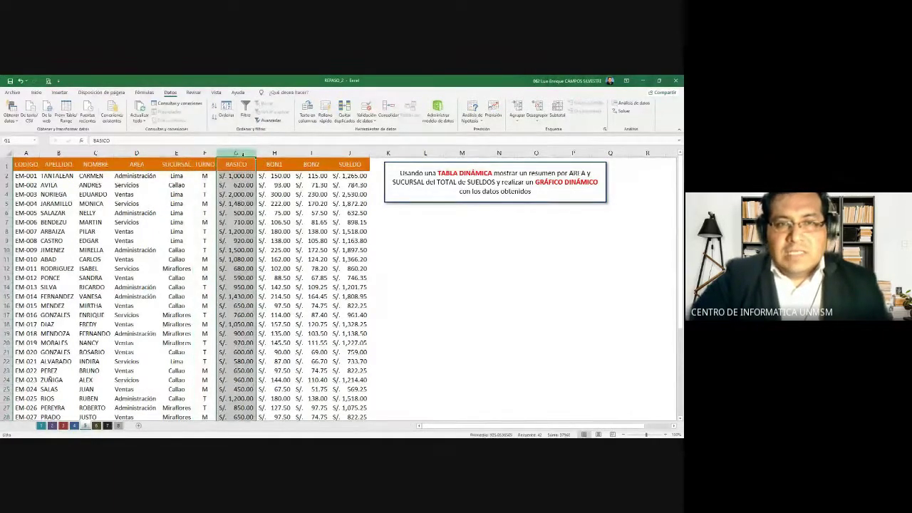
click(274, 153)
click(311, 152)
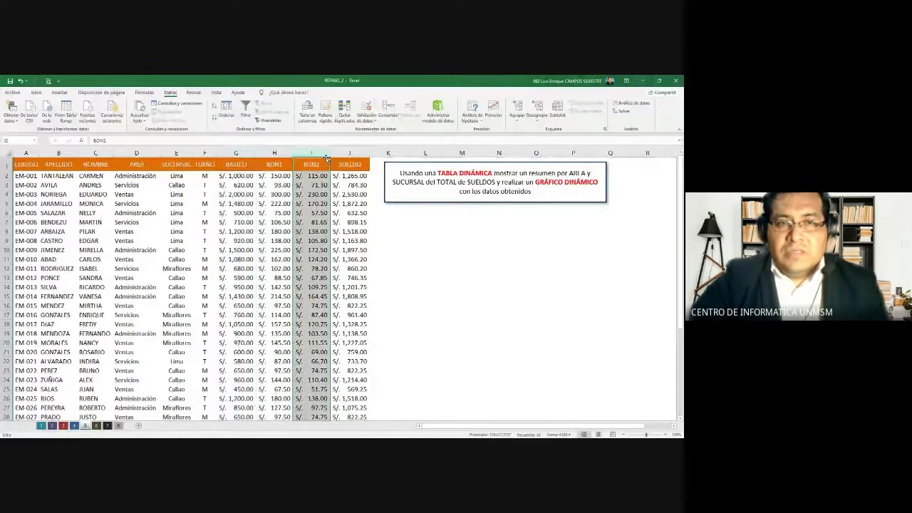
click(353, 153)
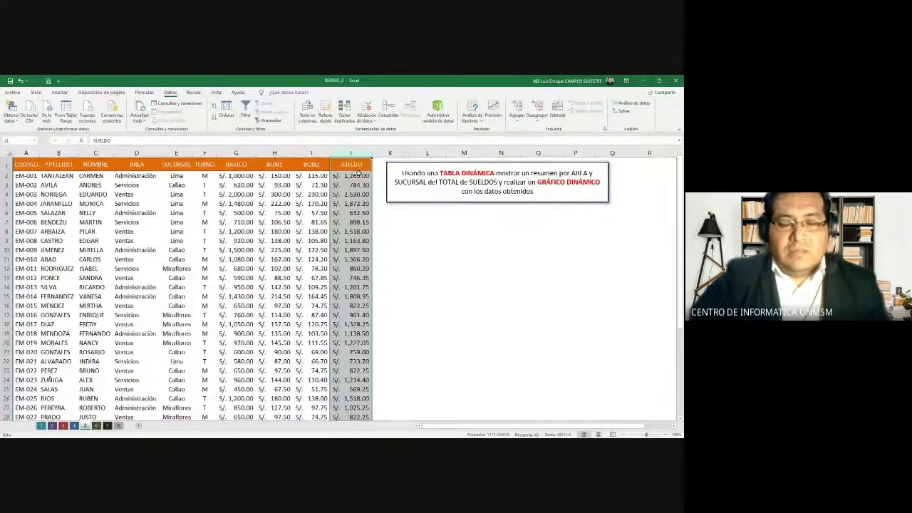
drag(349, 194, 347, 177)
click(349, 177)
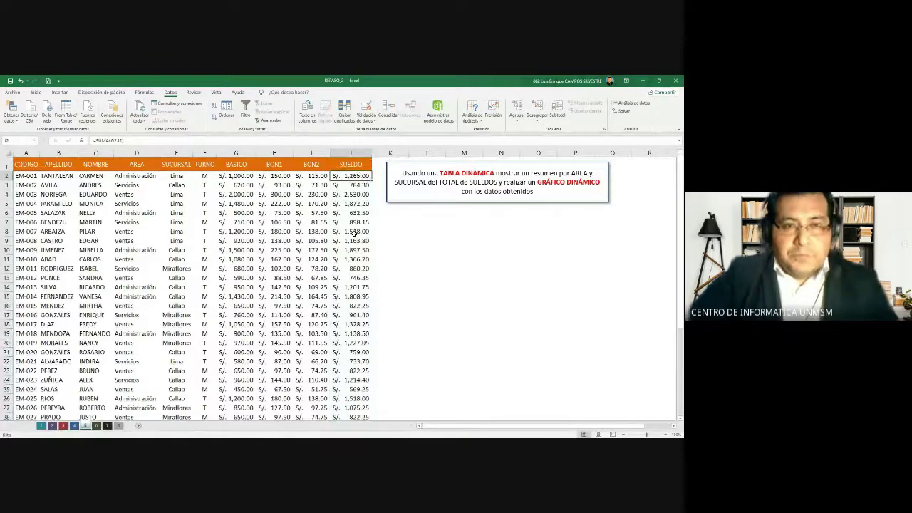
scroll(214, 256, down, 8)
scroll(207, 253, down, 4)
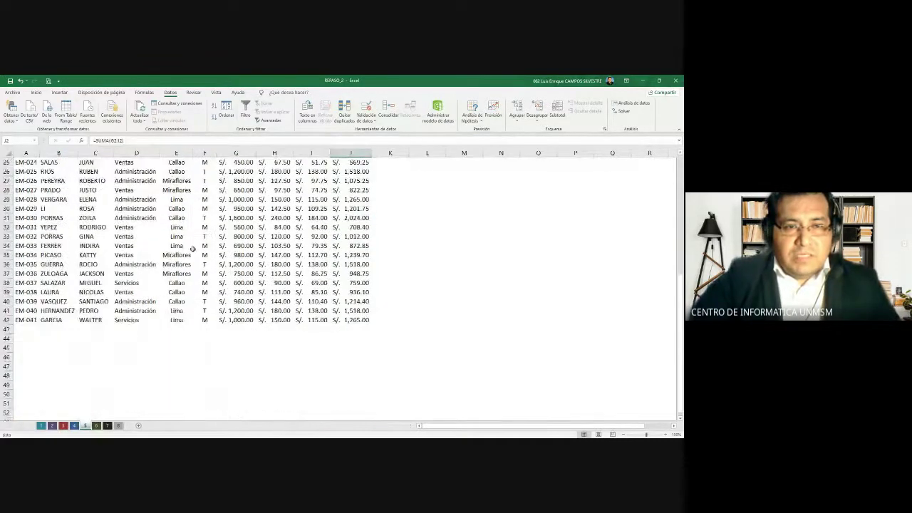
scroll(193, 248, up, 9)
scroll(193, 249, up, 3)
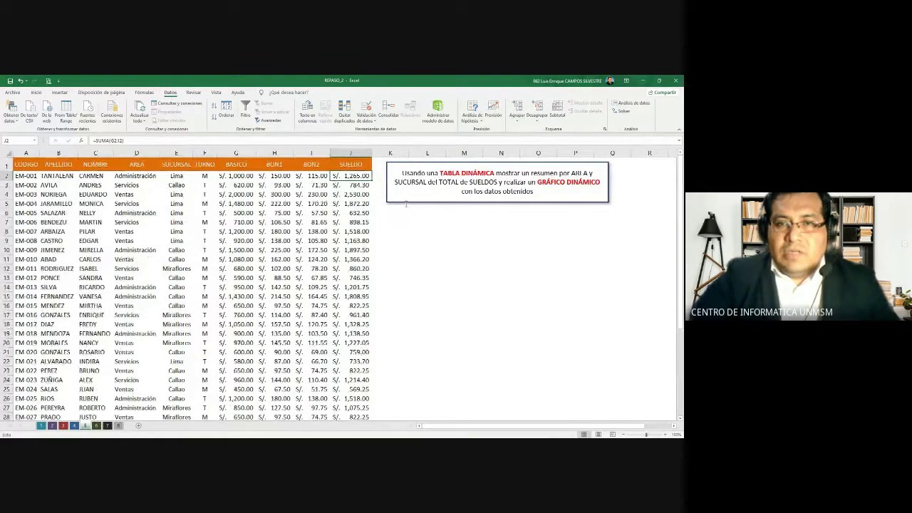
drag(408, 202, 402, 202)
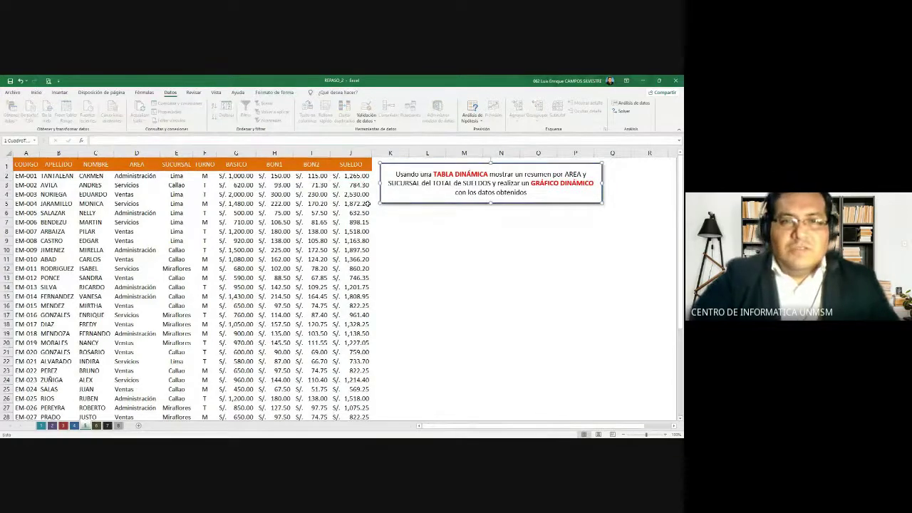
Make 'TOTAL de SUELDOS' in the task note bold at font size 16
click(323, 203)
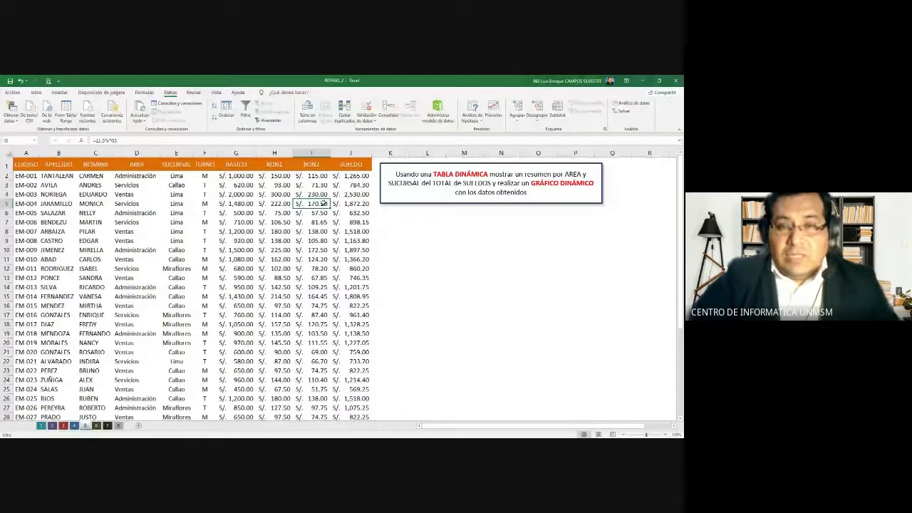
drag(433, 183, 491, 183)
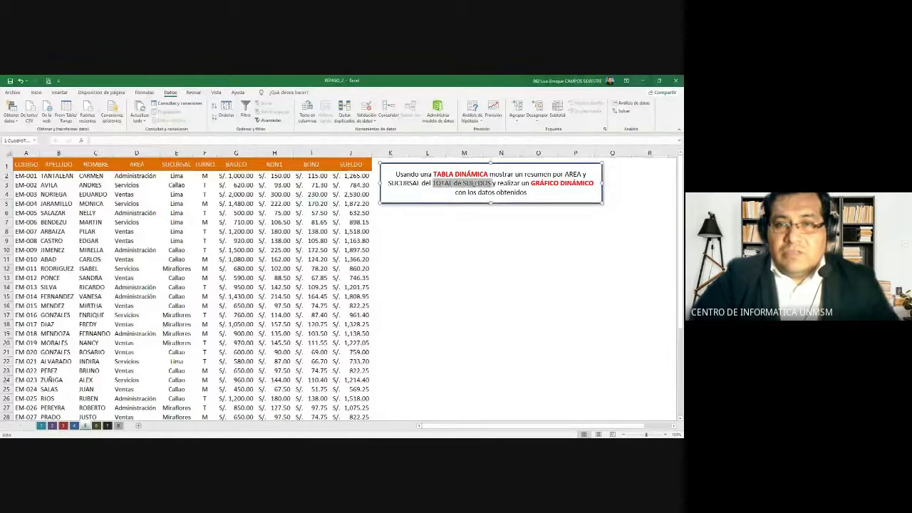
click(36, 92)
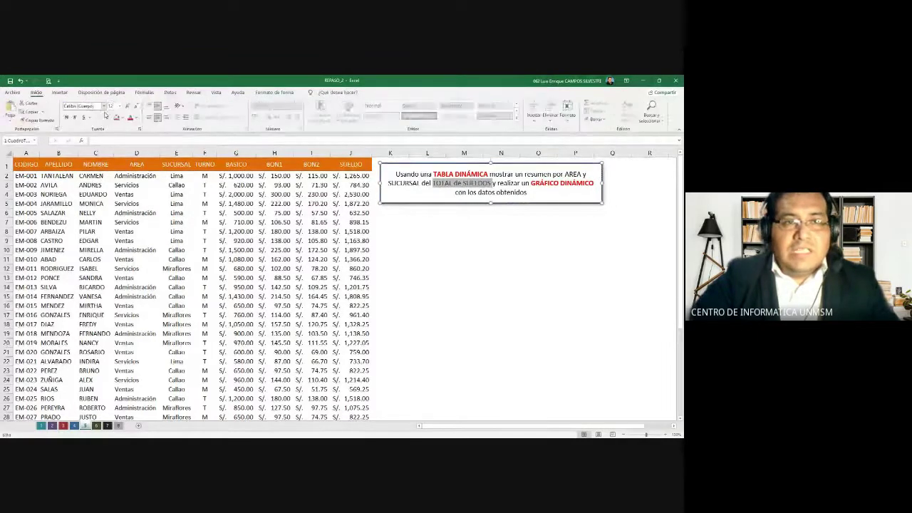
click(67, 117)
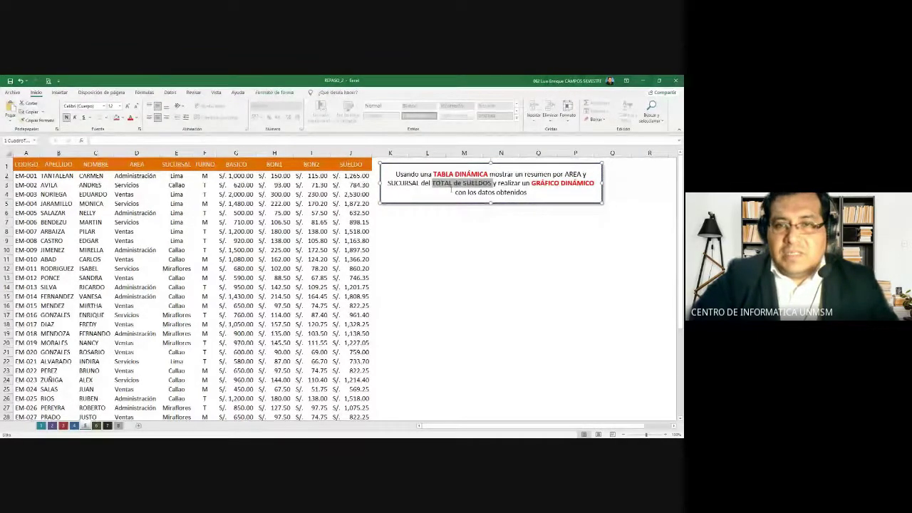
click(127, 106)
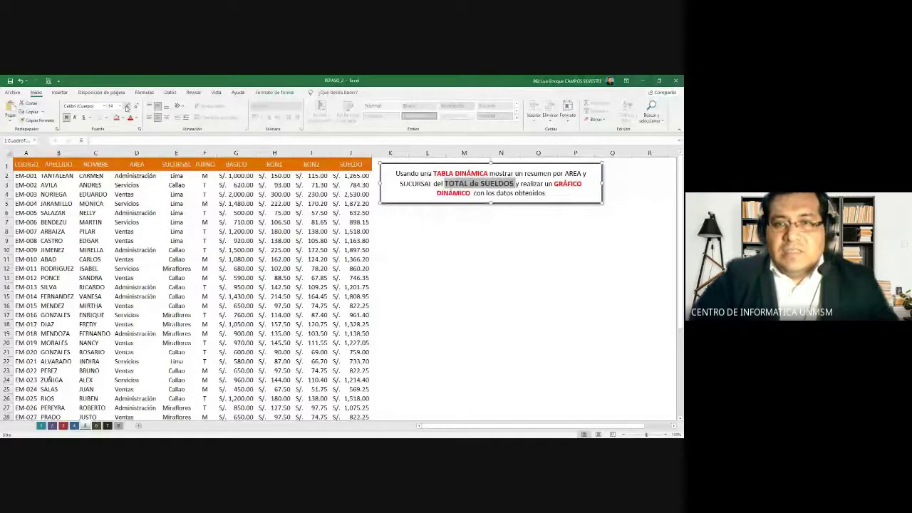
click(127, 107)
click(501, 222)
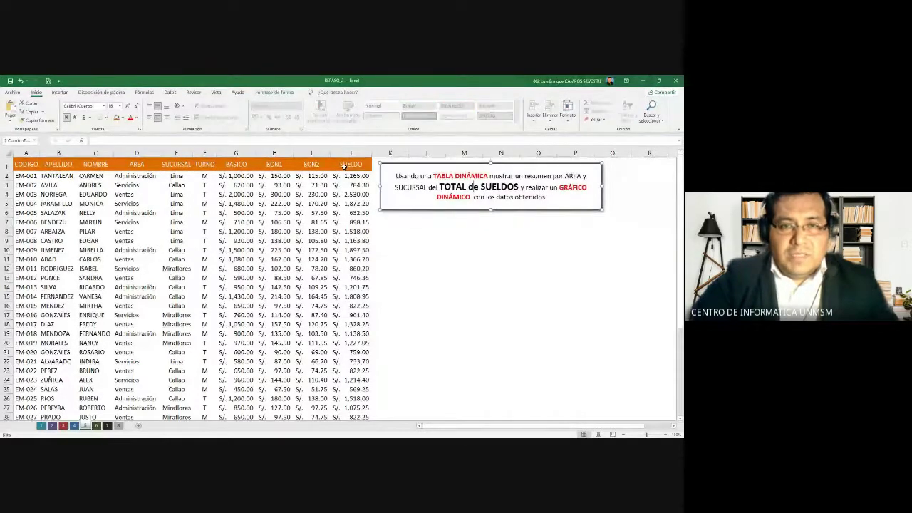
click(355, 151)
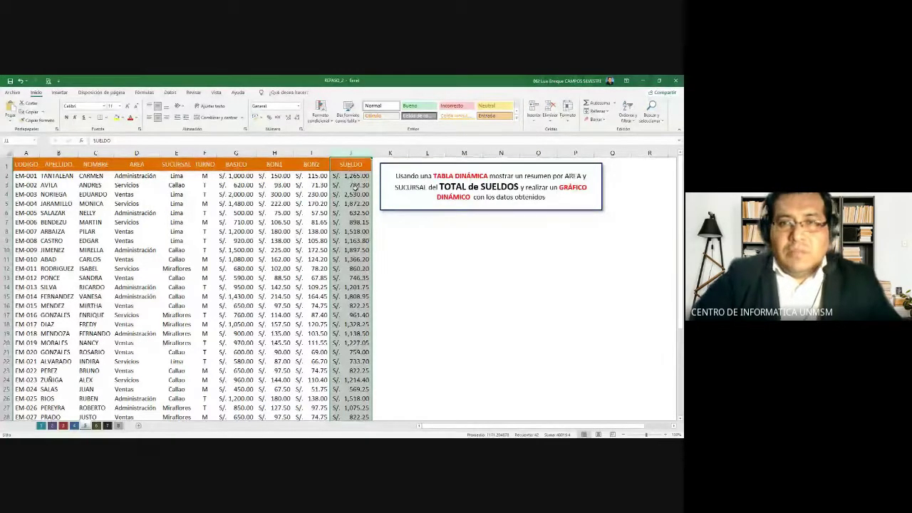
Select the AREA and SUCURSAL columns and check the instructions note
click(135, 152)
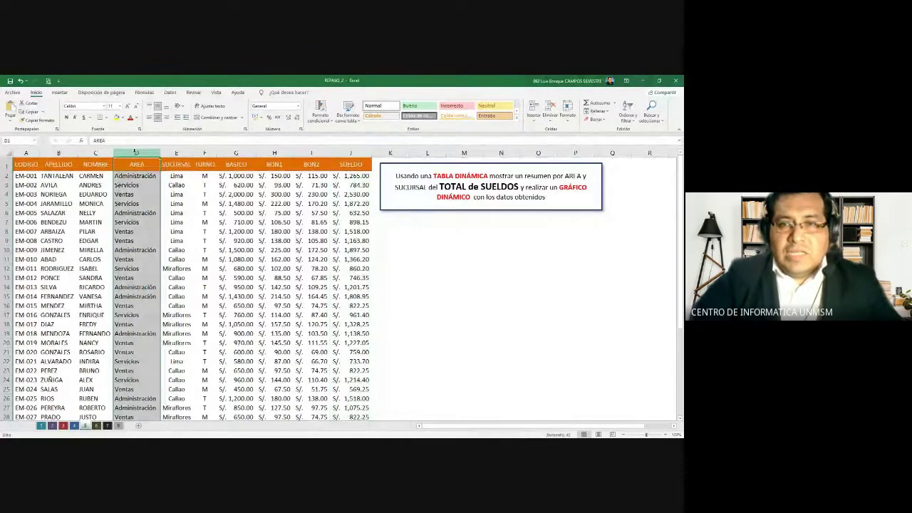
click(177, 153)
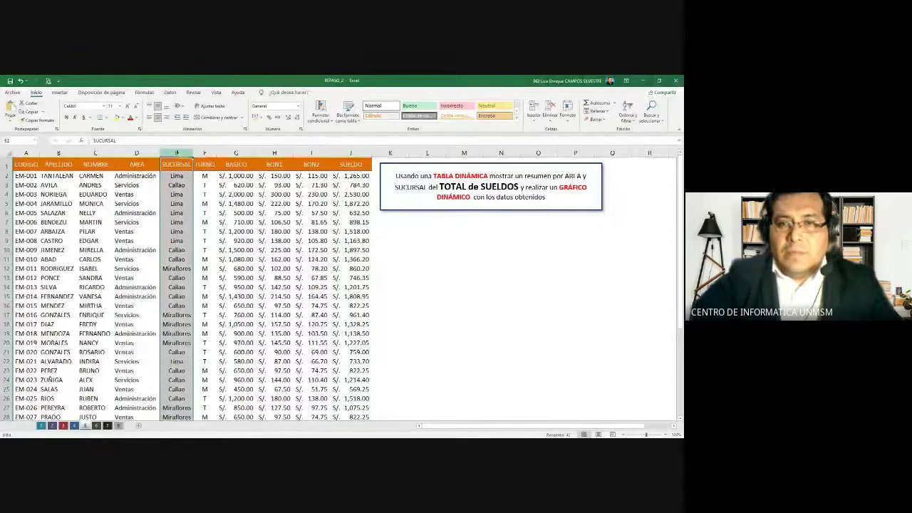
click(536, 188)
click(377, 231)
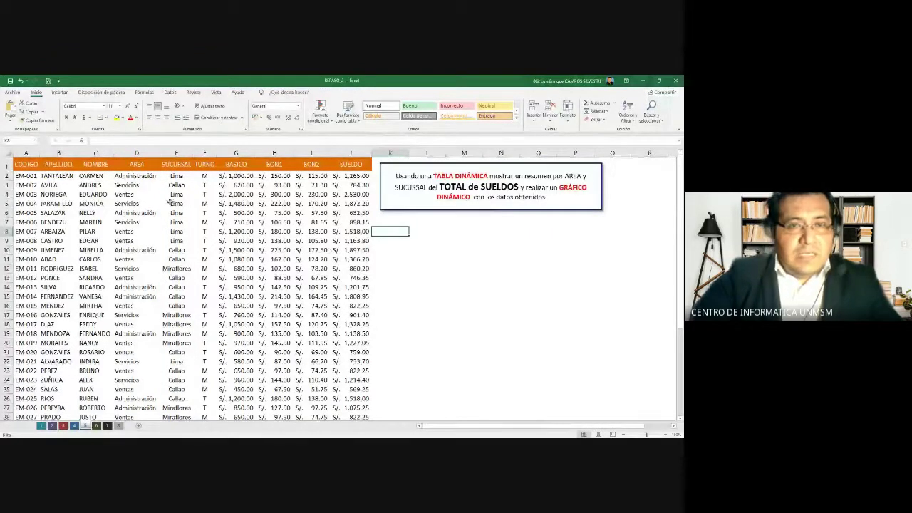
Select the full data table from CODIGO through SUELDO, then deselect it
drag(26, 164, 213, 164)
key(ctrl+shift+Down)
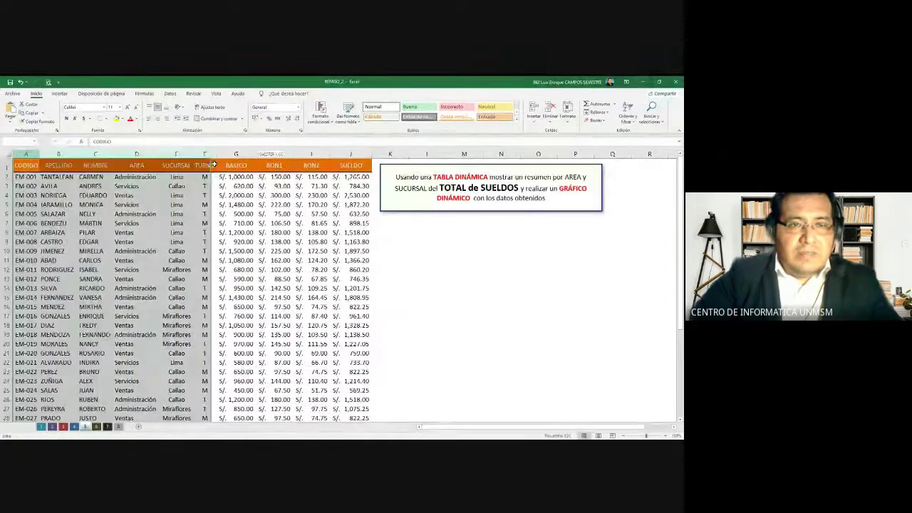
key(ctrl+shift+Right)
click(234, 185)
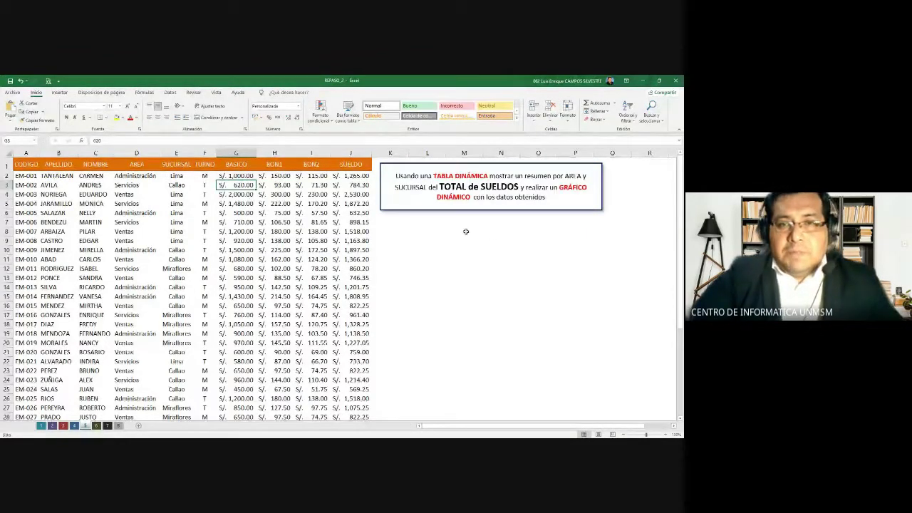
click(419, 245)
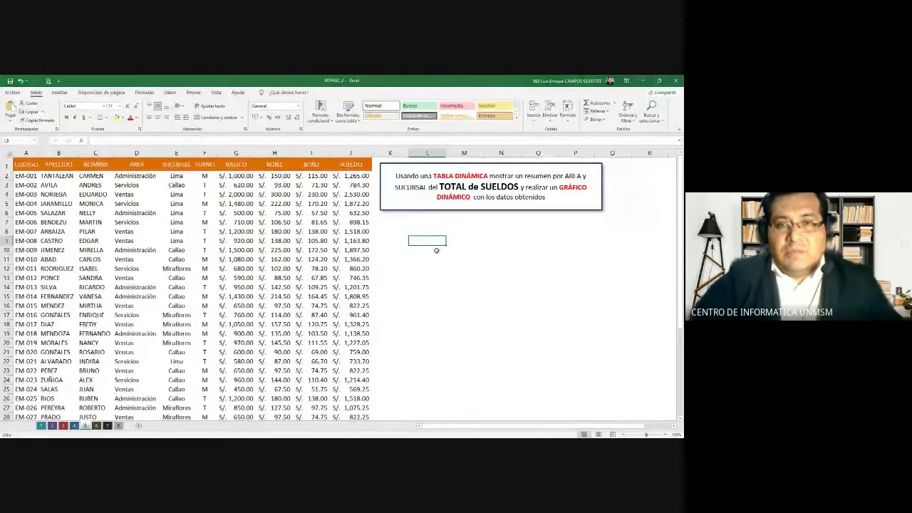
click(431, 176)
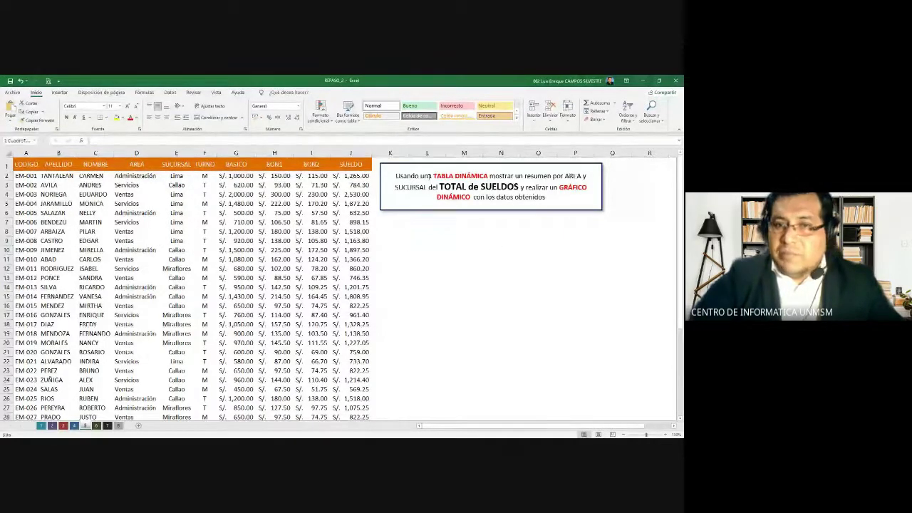
click(414, 226)
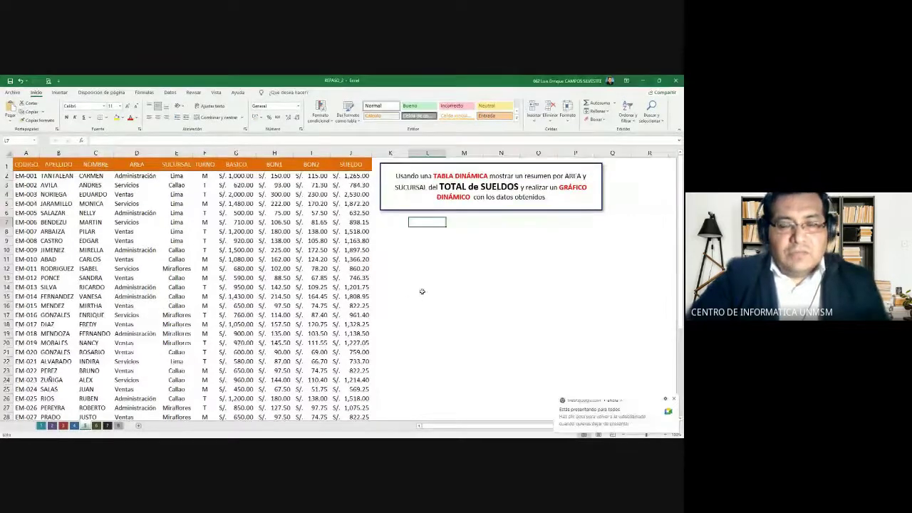
Inspect the BON2 formula in cell I12, then click inside the data and show Insertar
click(305, 268)
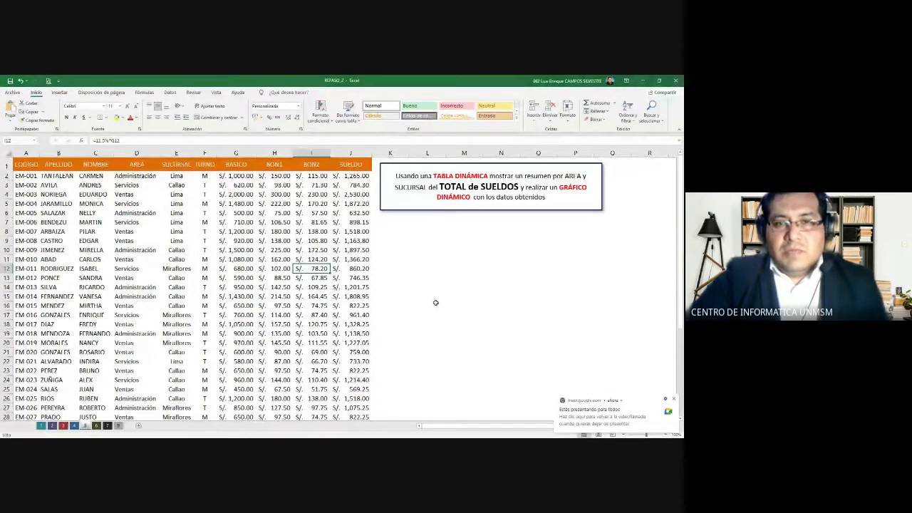
click(522, 300)
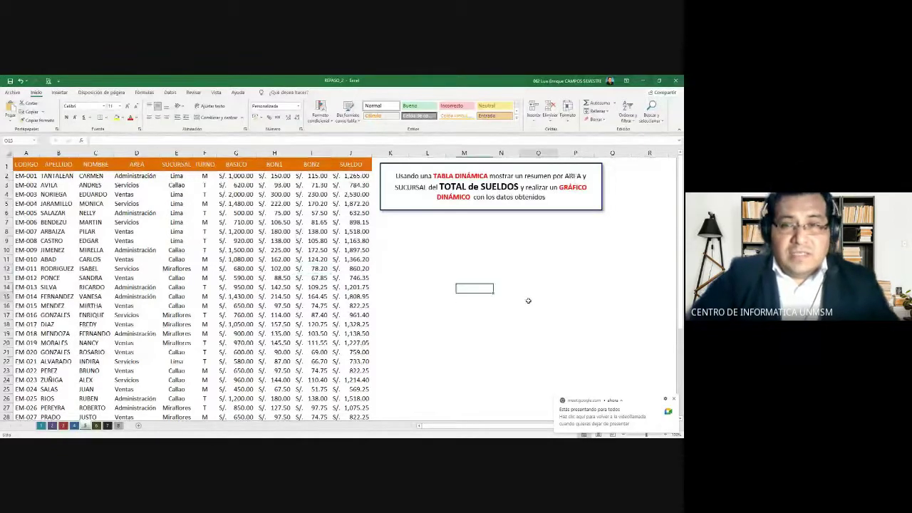
click(94, 233)
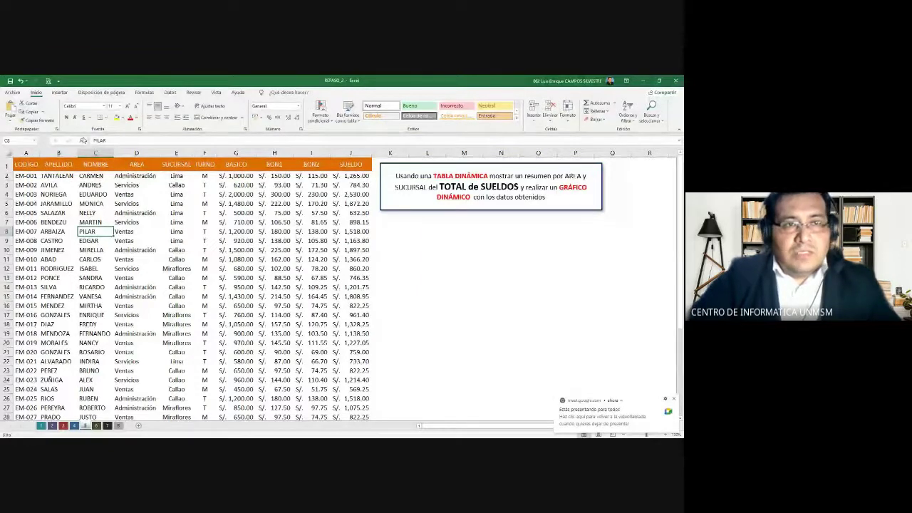
click(61, 93)
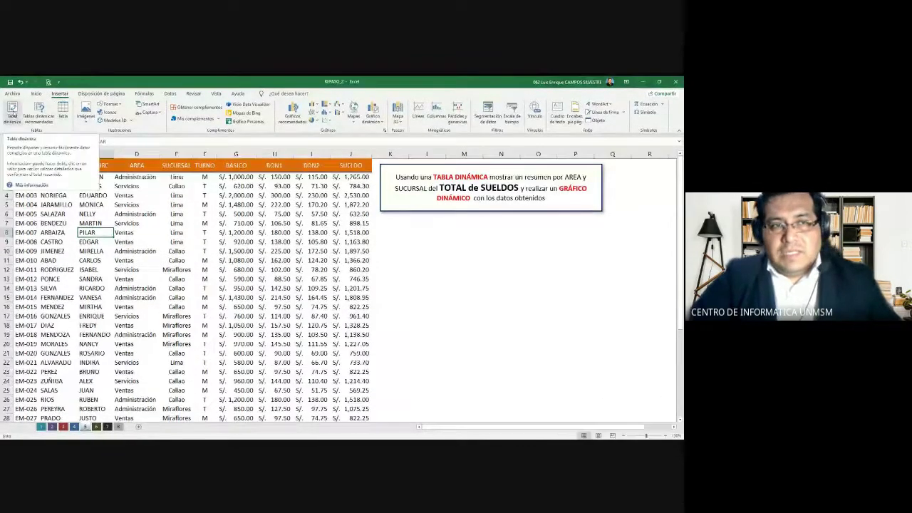
Open the Crear tabla dinámica dialog from Insertar > Tabla dinámica
click(12, 112)
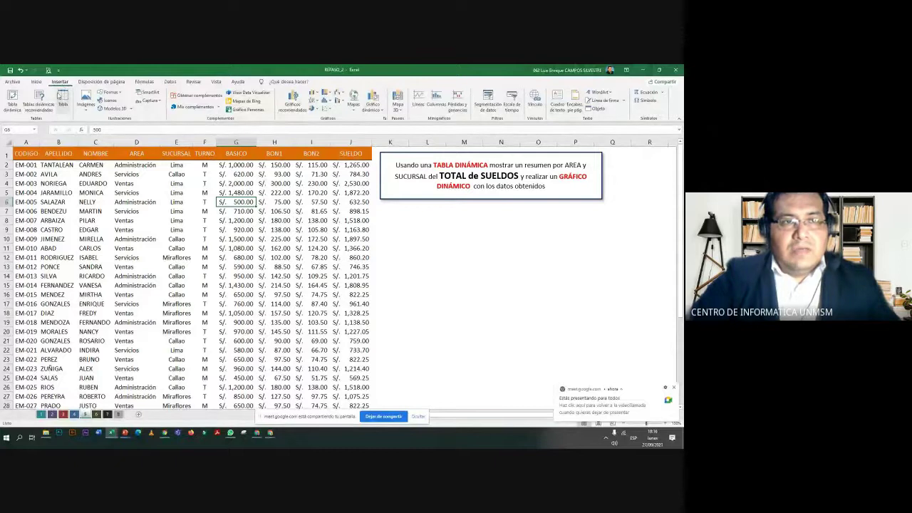
click(12, 106)
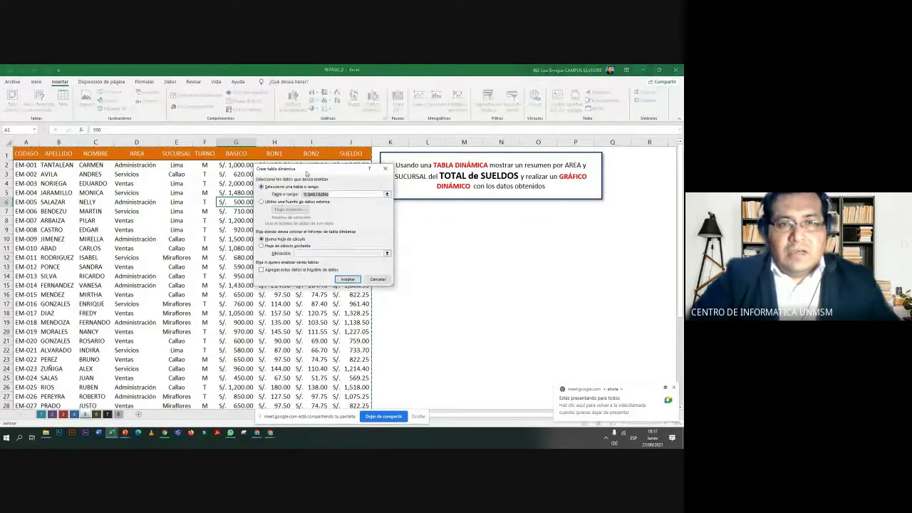
Choose Hoja de cálculo existente and pick cell L7 as the pivot table location
mouse_move(308, 171)
mouse_down()
mouse_move(329, 187)
mouse_move(323, 180)
mouse_up()
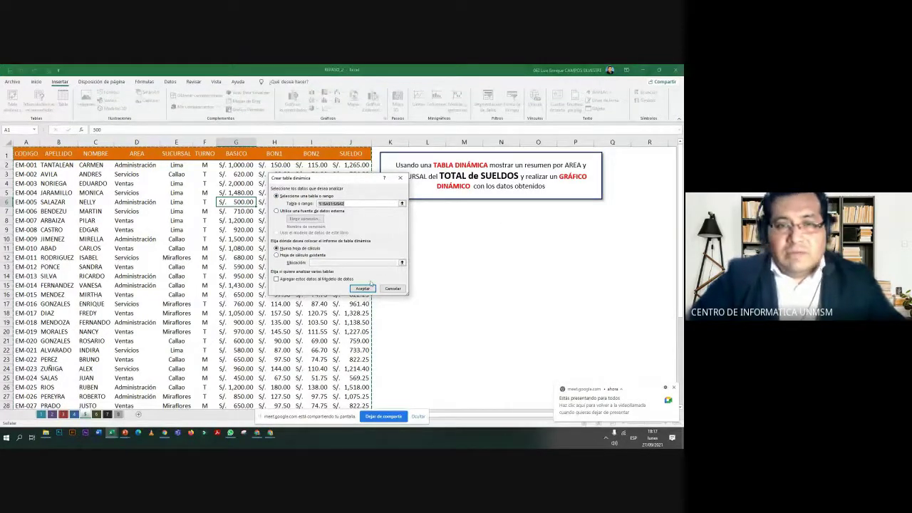
click(277, 255)
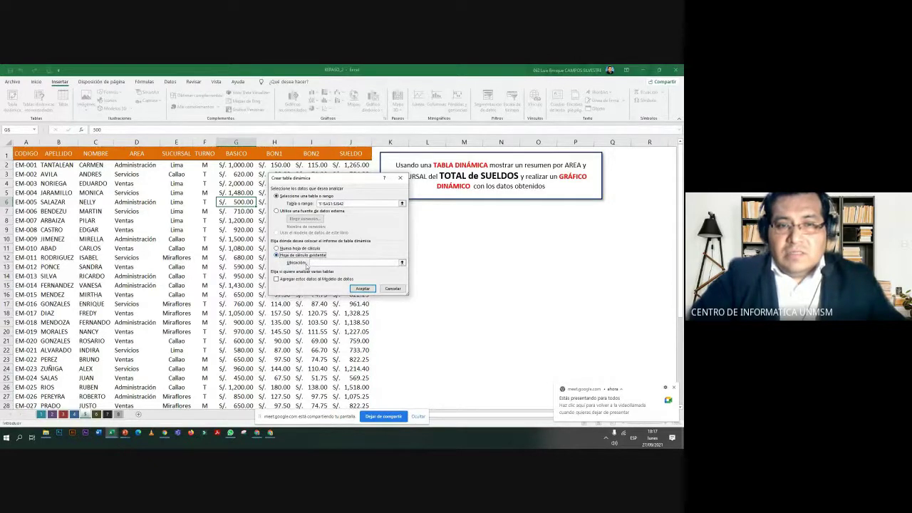
drag(352, 183, 268, 181)
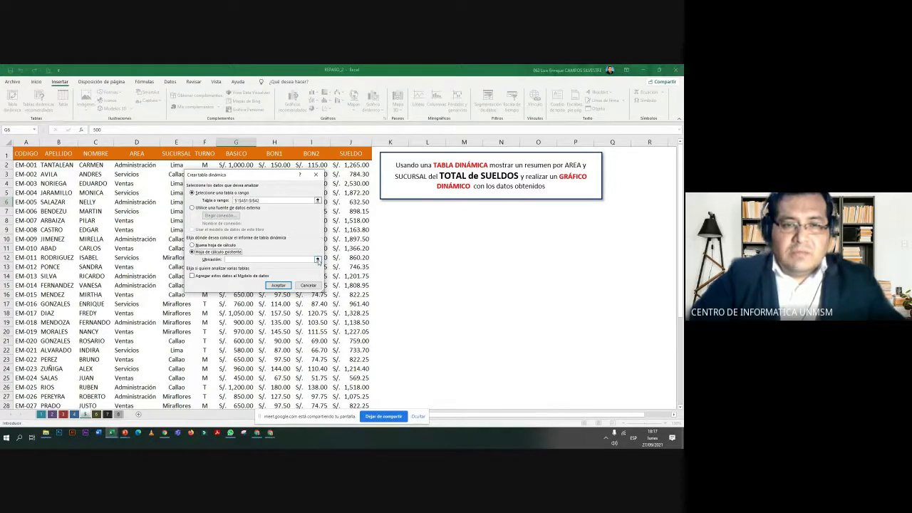
click(318, 260)
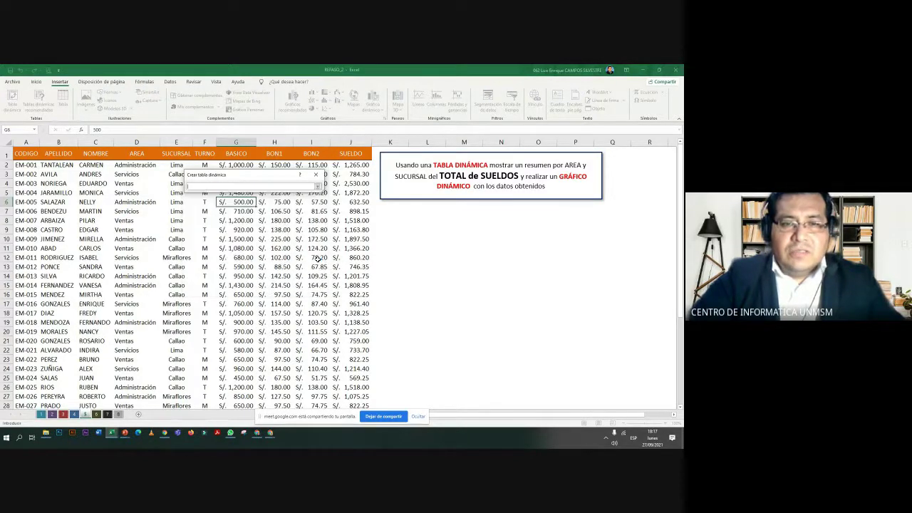
click(424, 212)
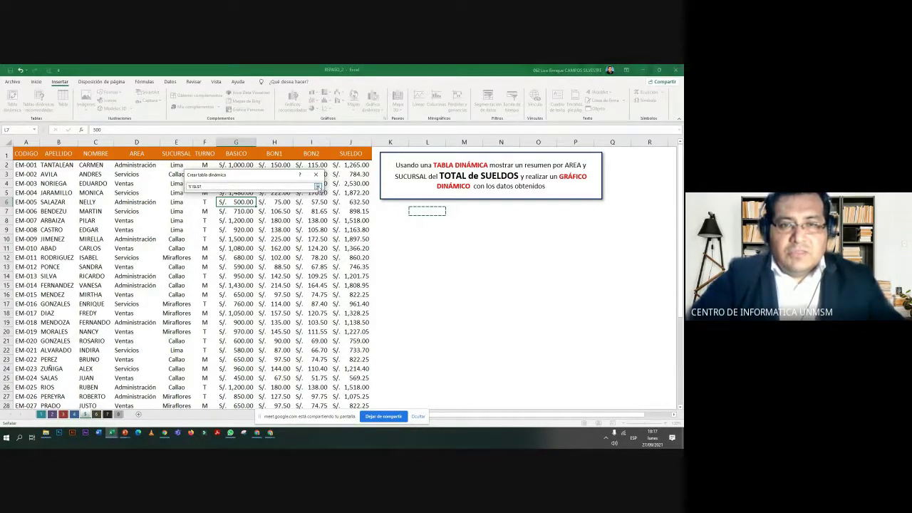
click(318, 187)
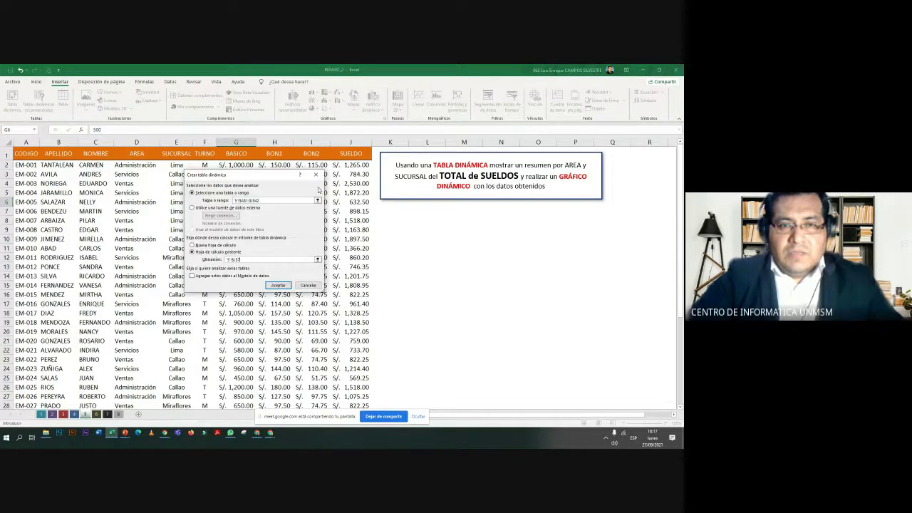
Create TablaDinámica1 at L7, then zoom out and scroll right to view it
click(278, 285)
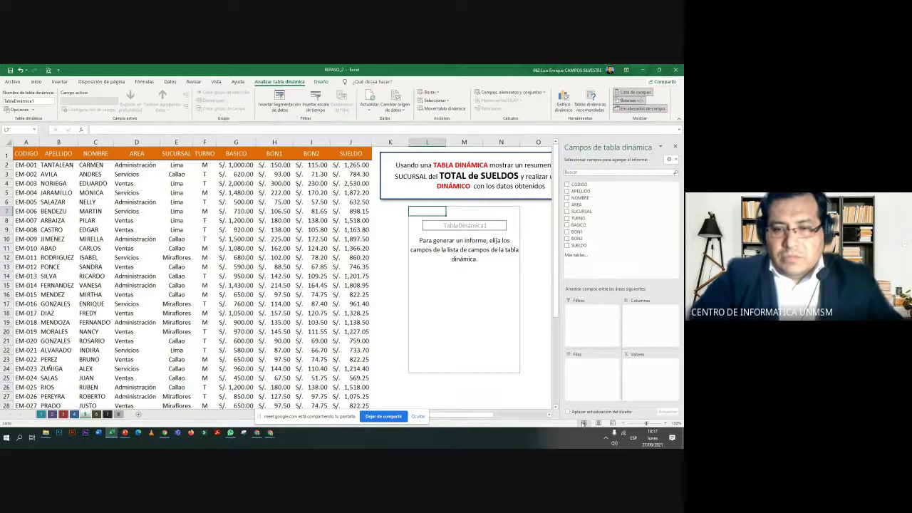
click(624, 424)
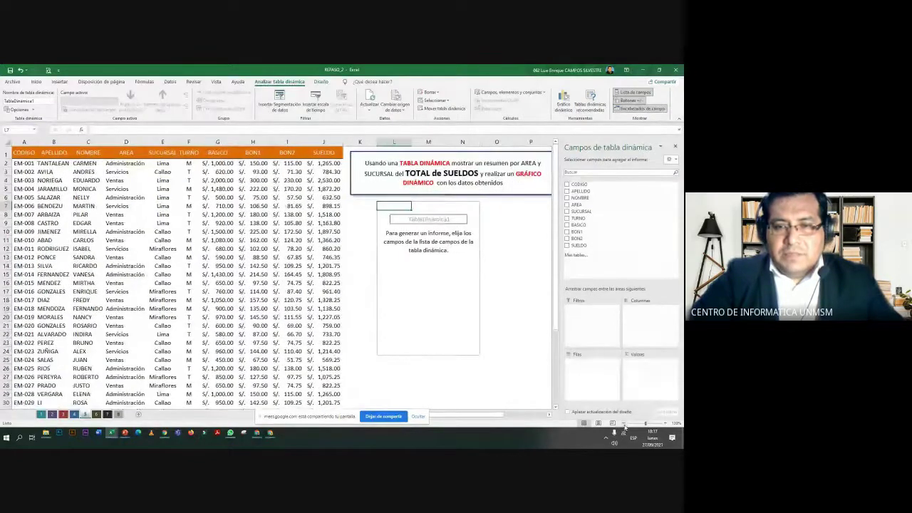
click(624, 424)
click(550, 417)
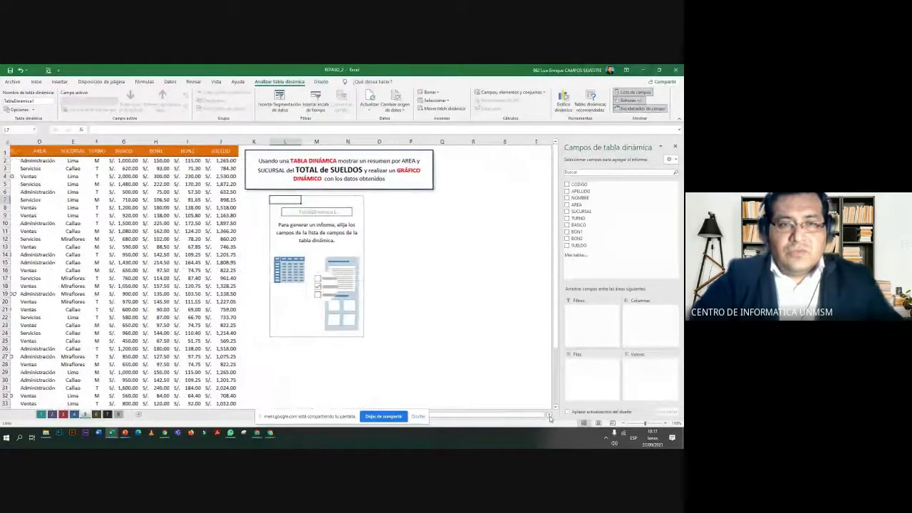
click(550, 417)
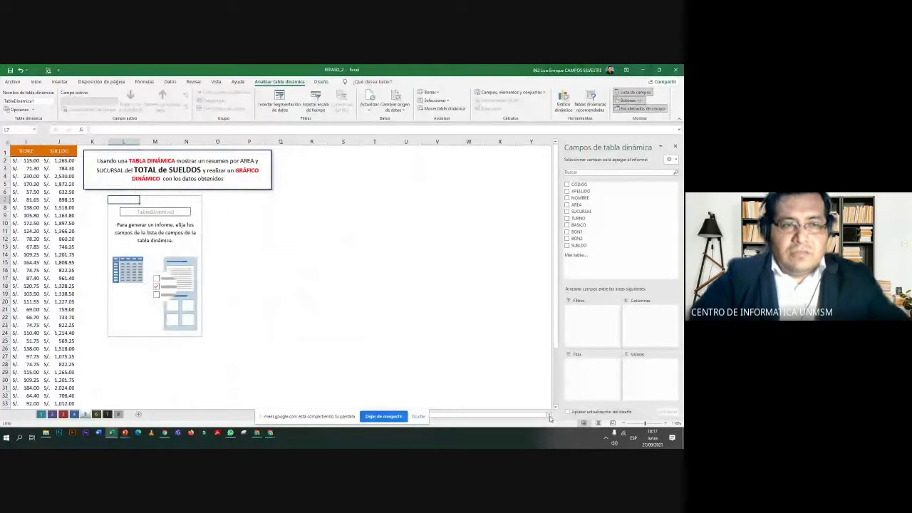
click(550, 416)
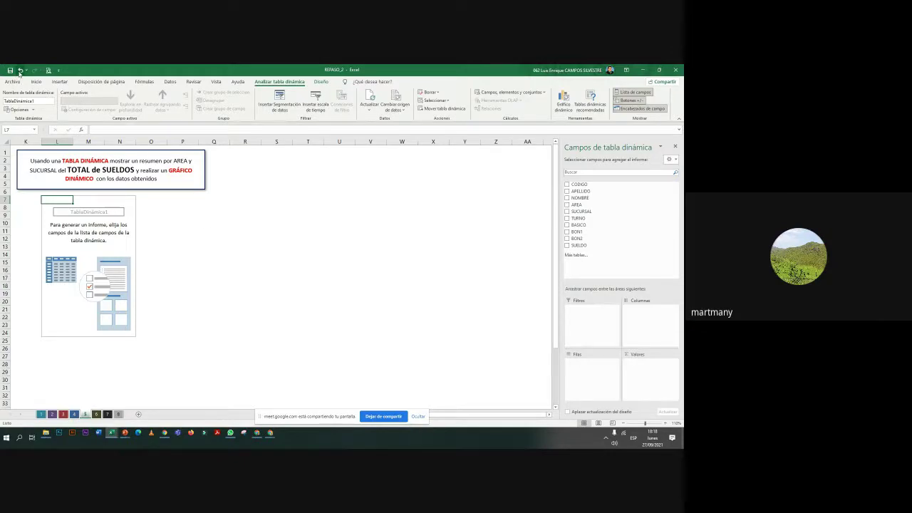
Undo the first pivot table and reopen Crear tabla dinámica from inside the data
click(20, 71)
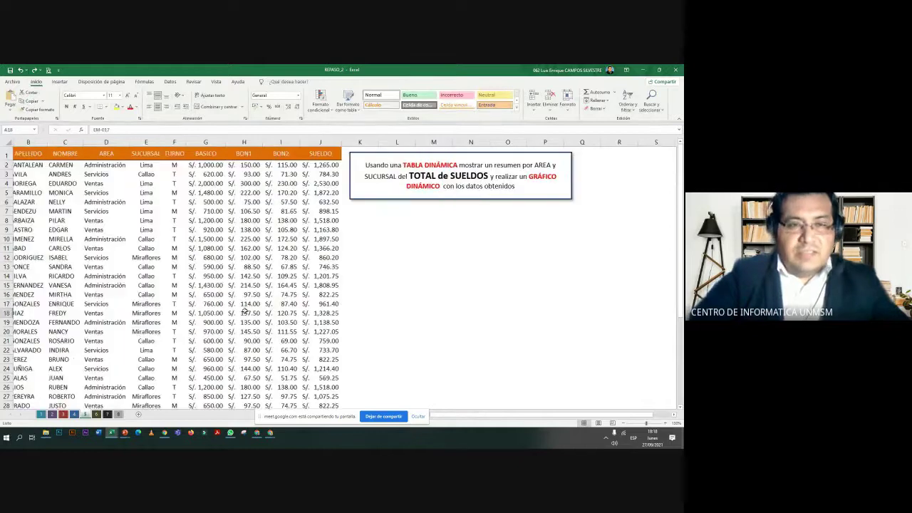
click(95, 211)
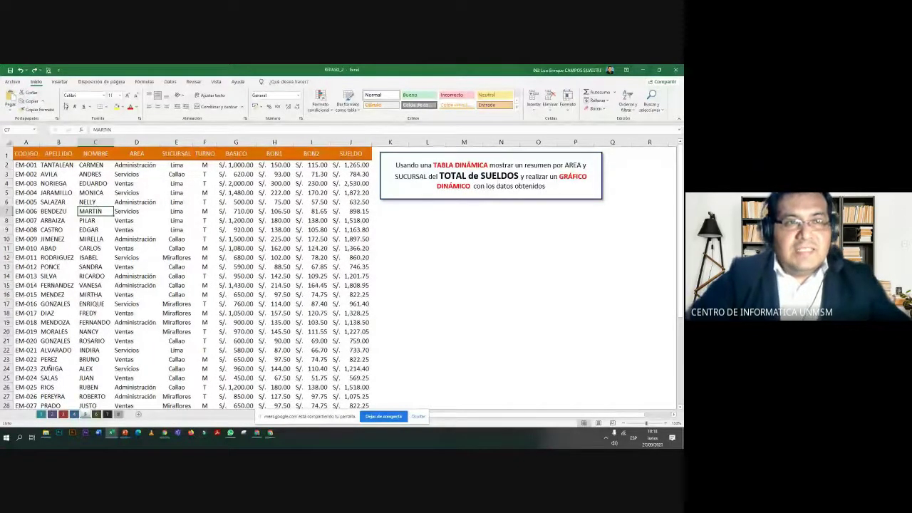
click(62, 82)
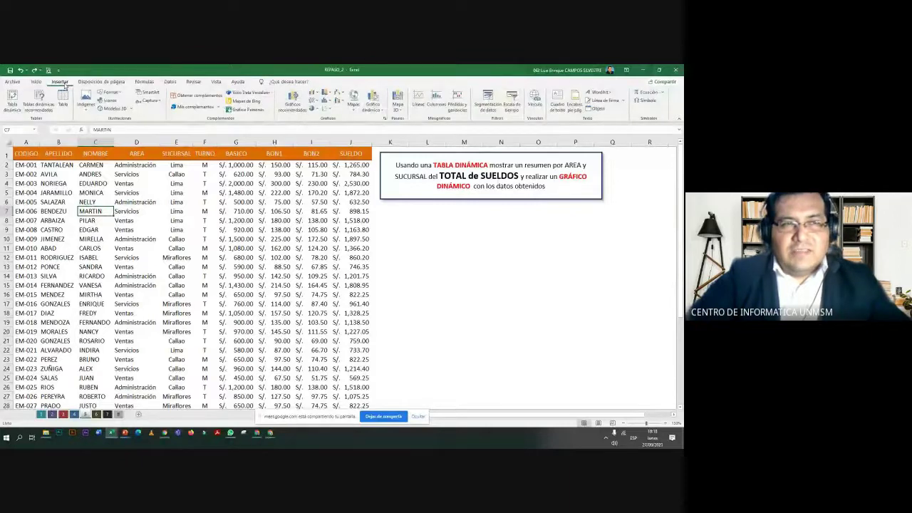
click(10, 102)
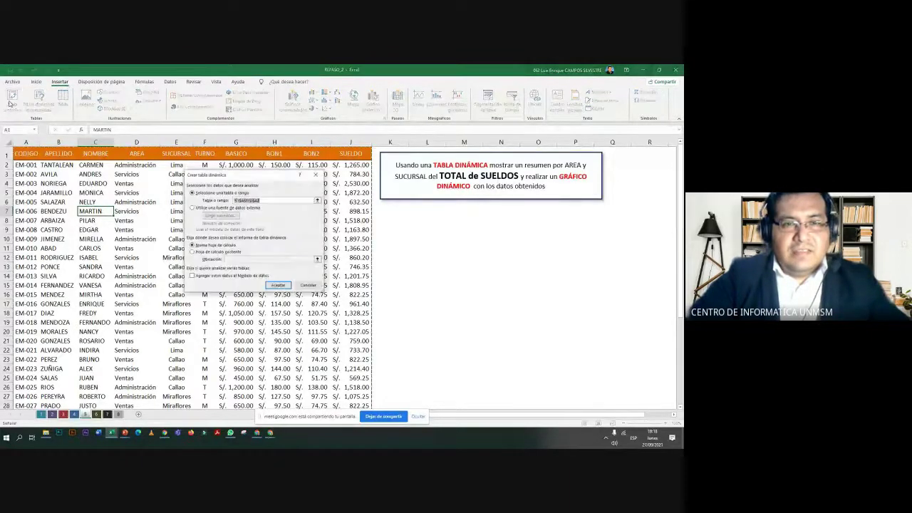
Place the pivot table on the existing sheet at L7 and create TablaDinámica2
drag(256, 177, 280, 195)
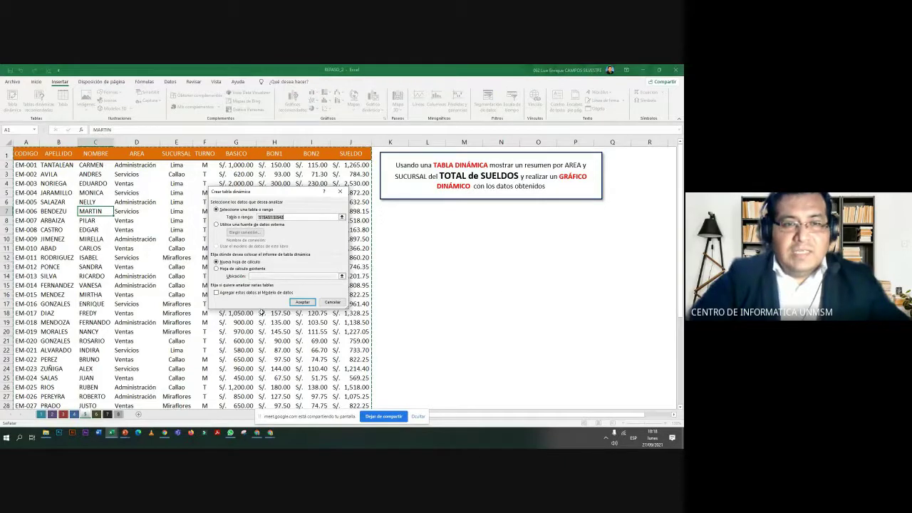
drag(243, 191, 216, 163)
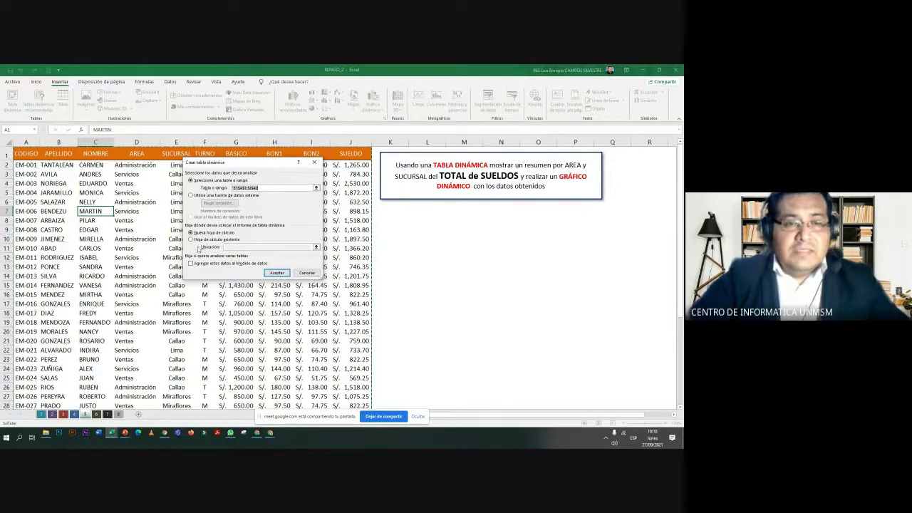
click(191, 240)
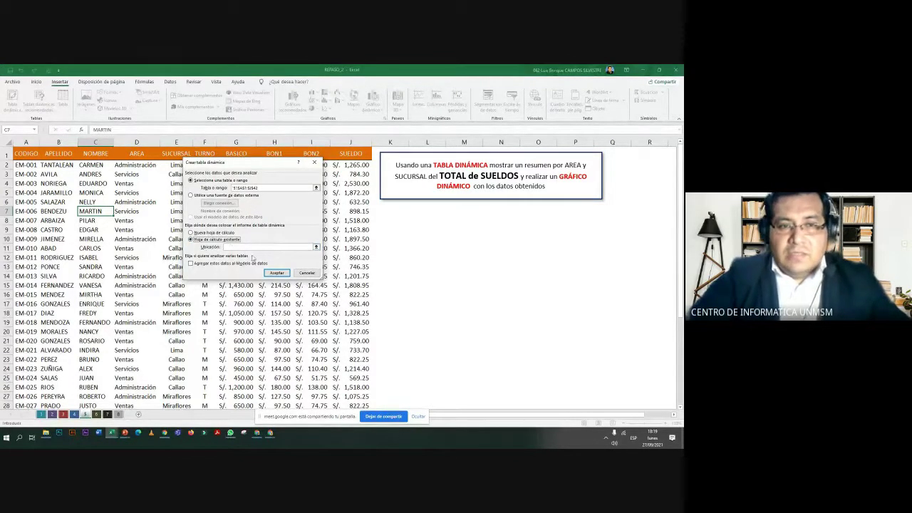
click(316, 248)
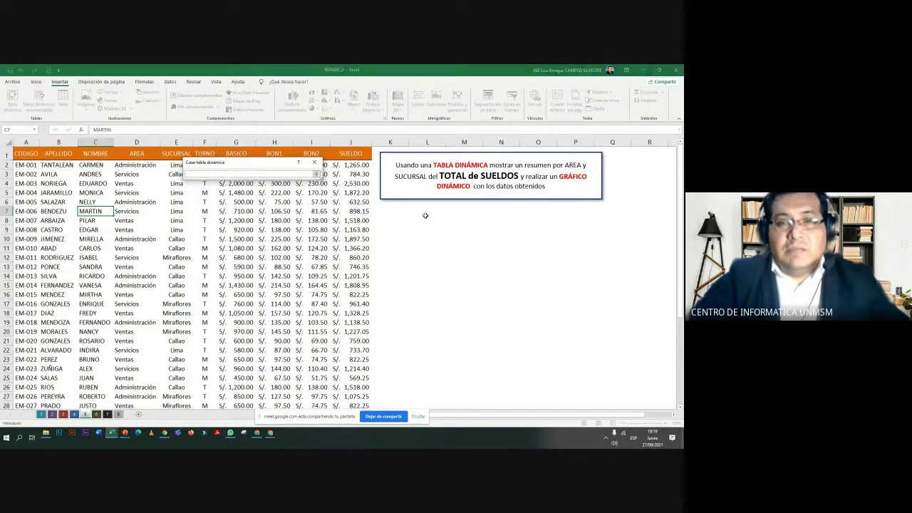
click(426, 214)
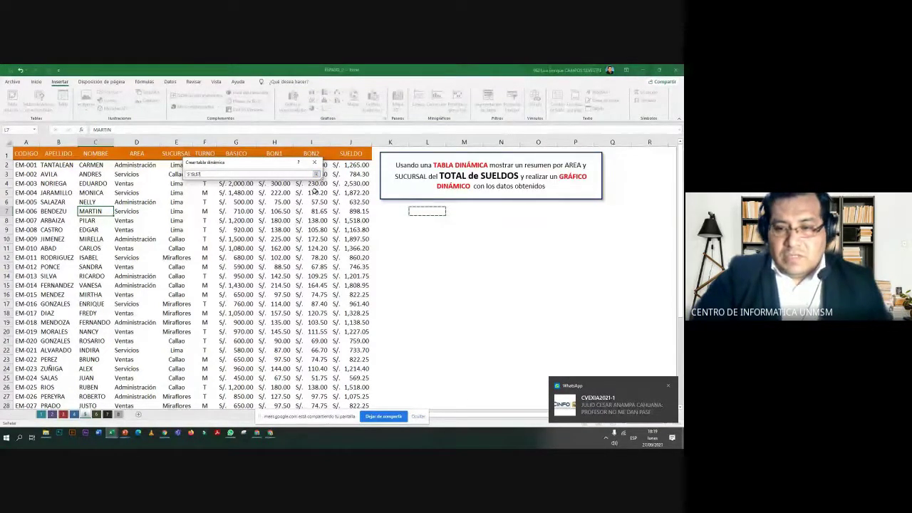
click(316, 173)
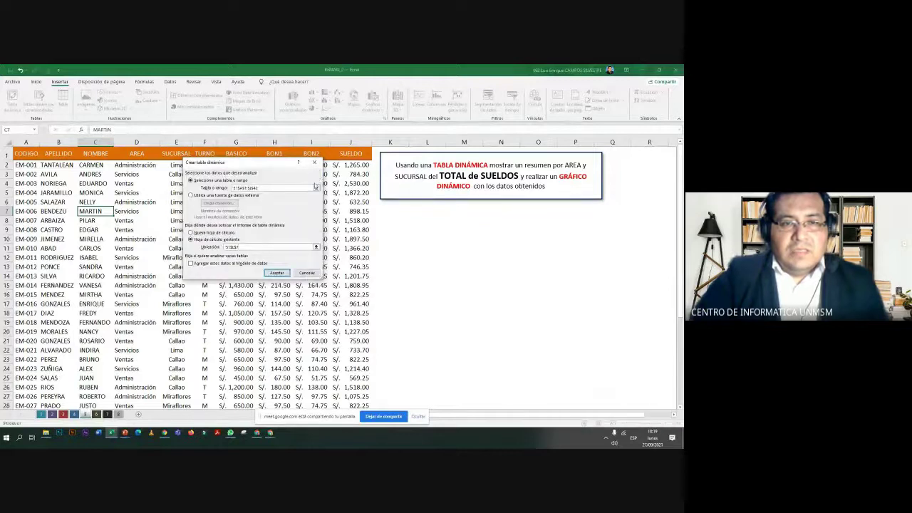
click(277, 273)
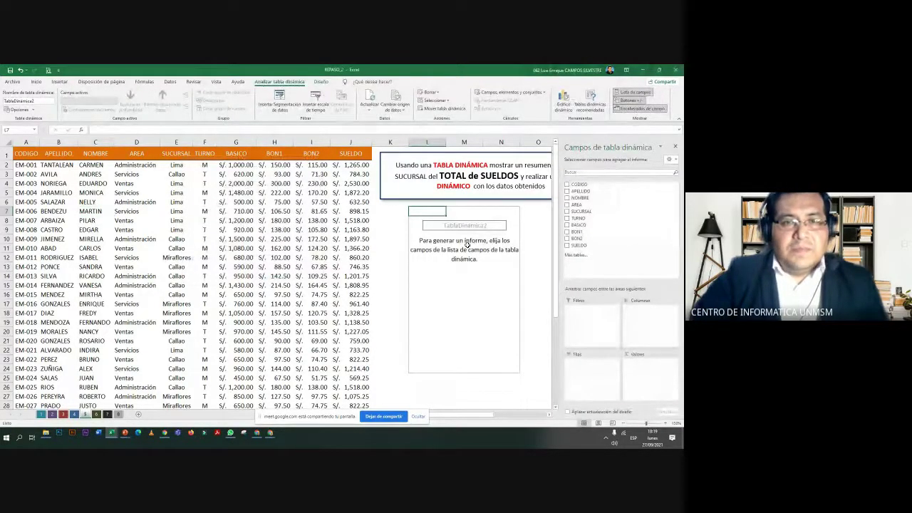
key(alt+Tab)
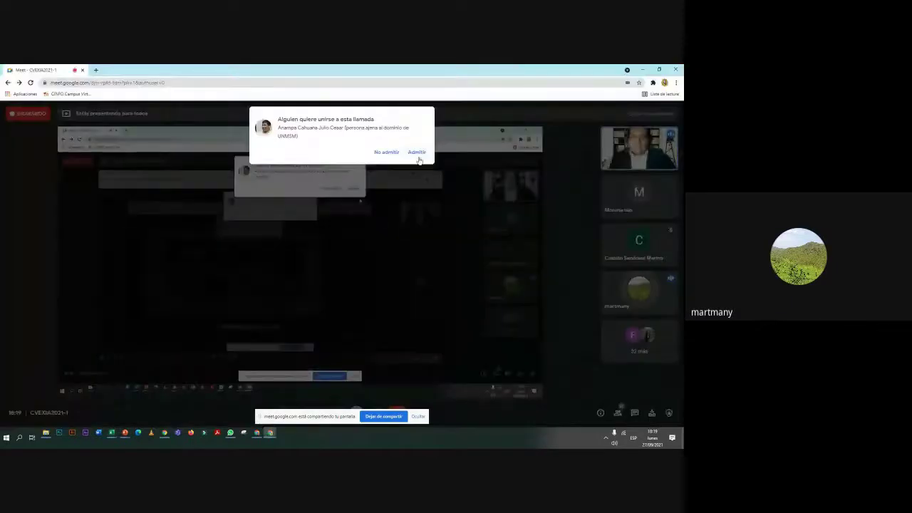
click(417, 152)
key(alt+Tab)
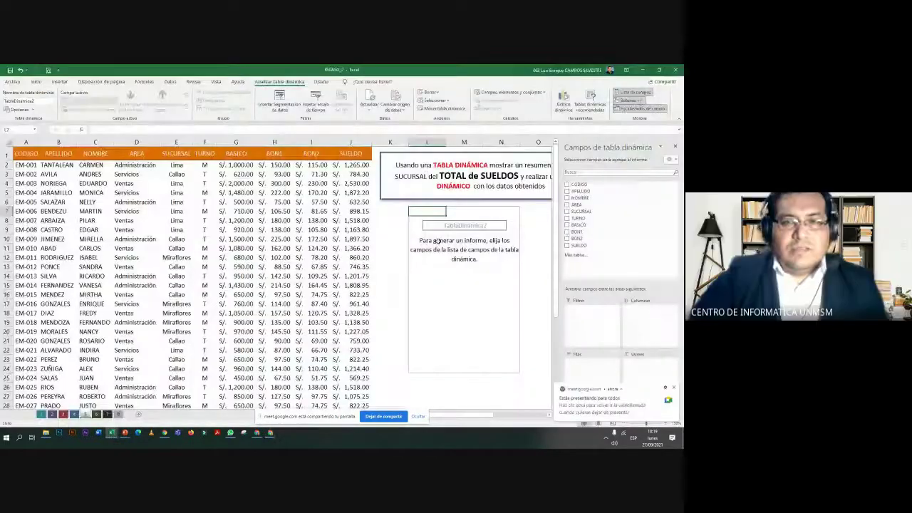
click(421, 417)
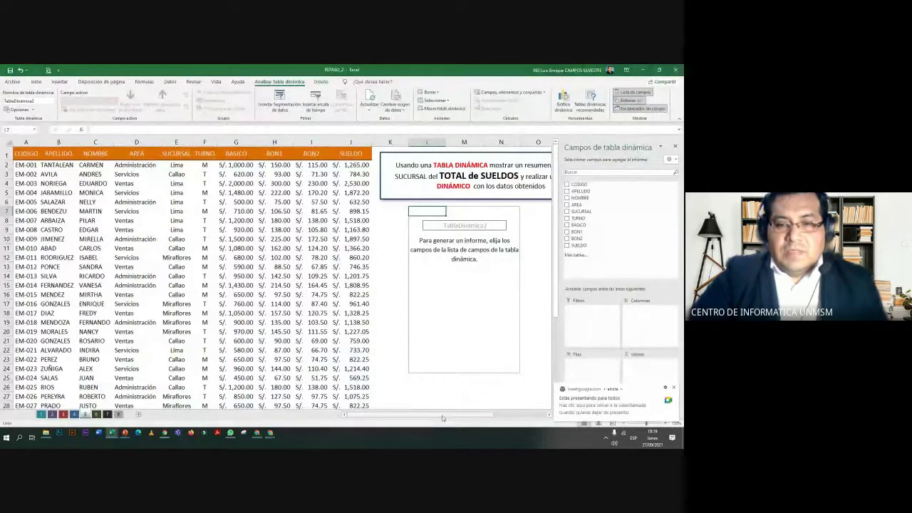
click(548, 416)
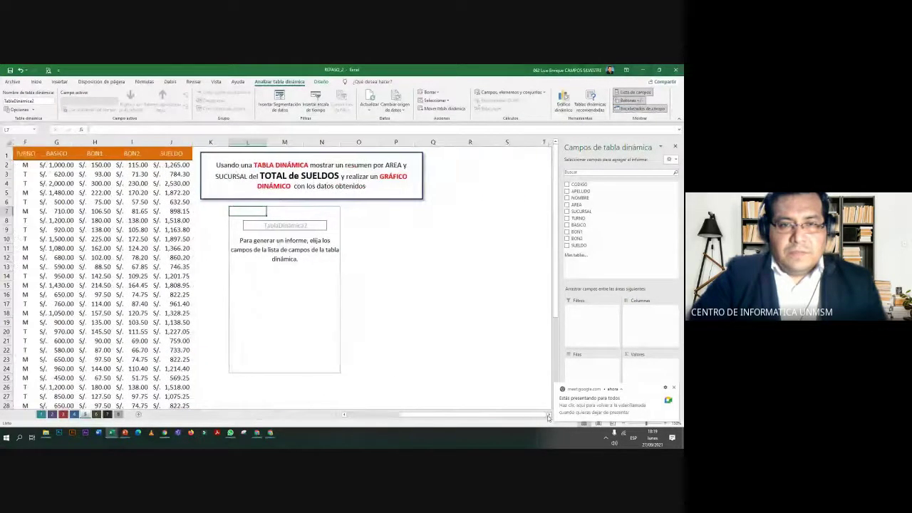
click(548, 416)
click(548, 416)
click(548, 416)
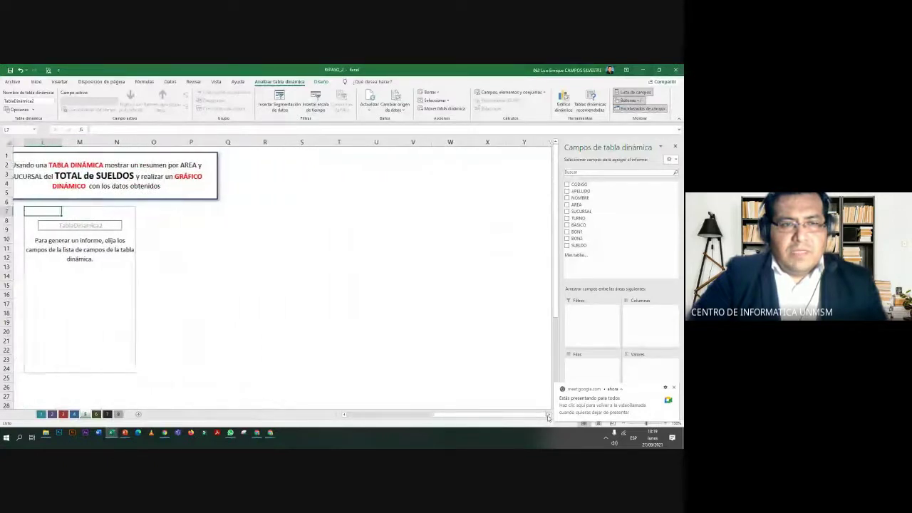
click(548, 416)
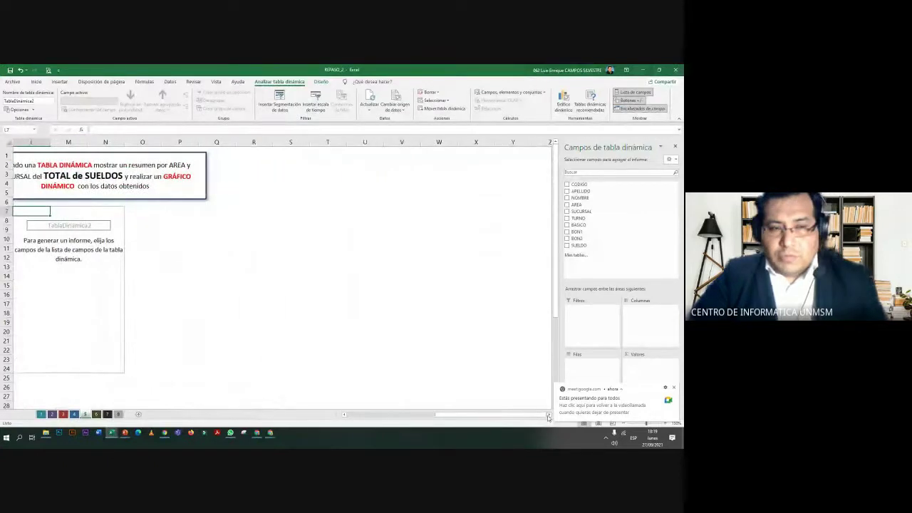
click(345, 414)
scroll(358, 312, left, 5)
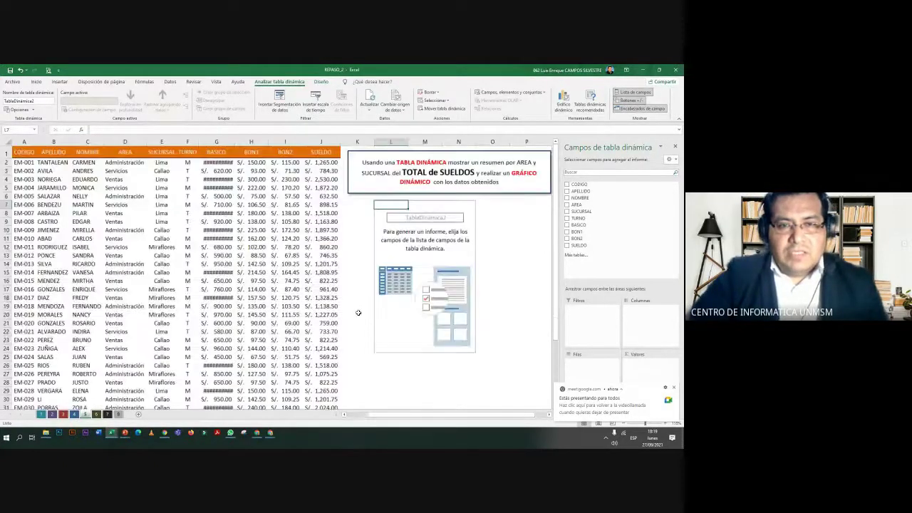
ctrl+scroll(358, 312, down, 1)
click(549, 416)
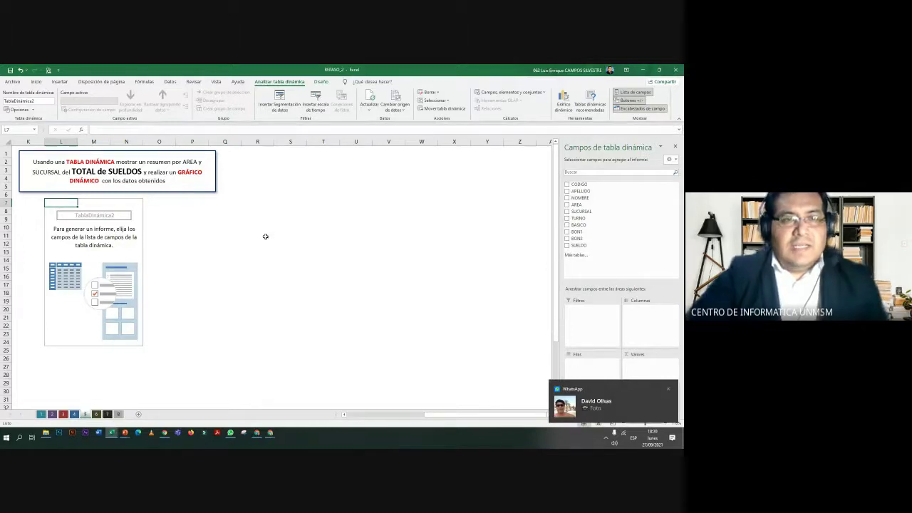
click(93, 172)
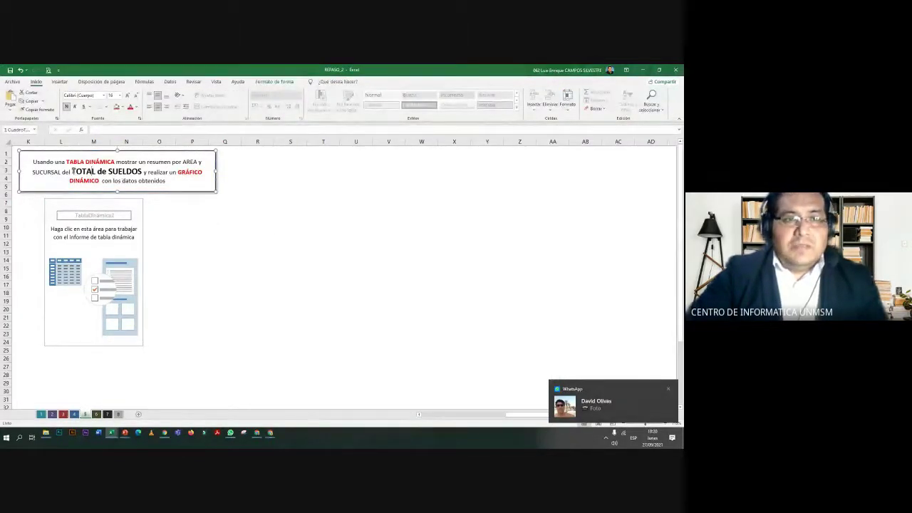
drag(72, 172, 143, 172)
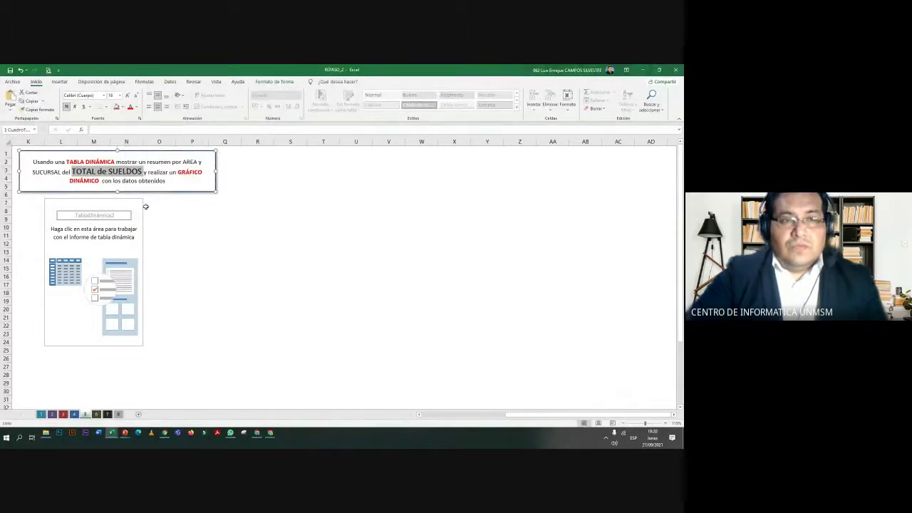
click(134, 233)
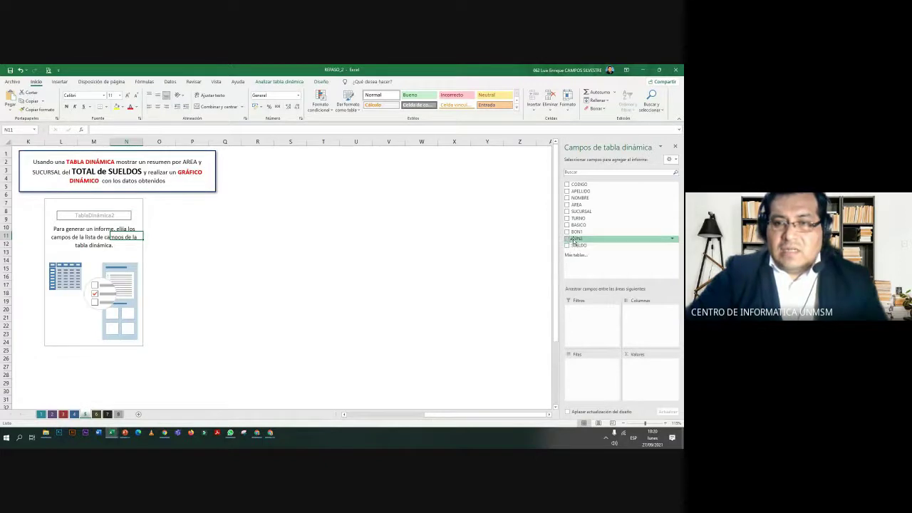
Widen the field list, add SUELDO to Valores, then AREA and SUCURSAL to Filas
drag(560, 233, 402, 243)
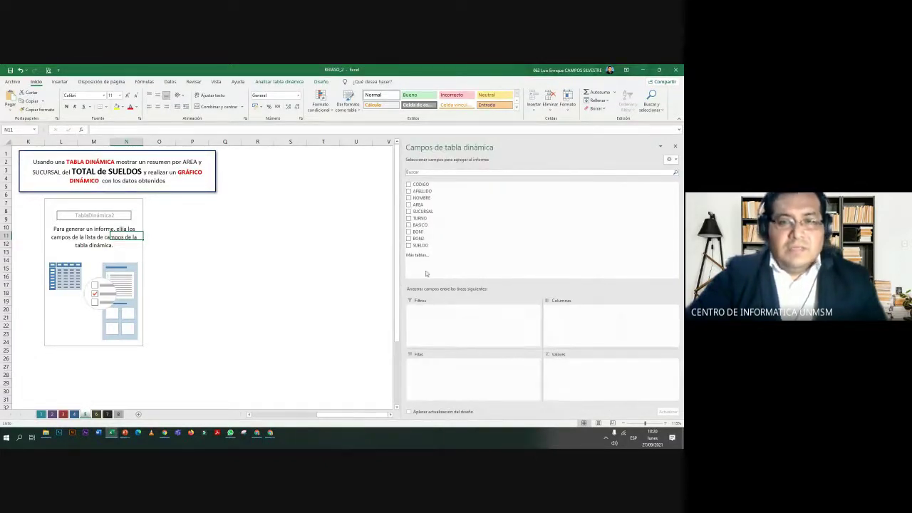
drag(420, 245, 471, 262)
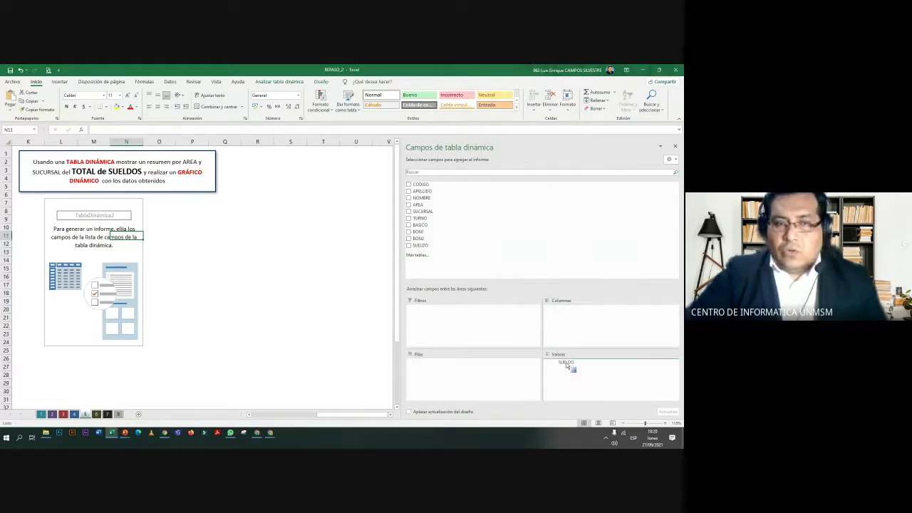
drag(520, 291, 567, 364)
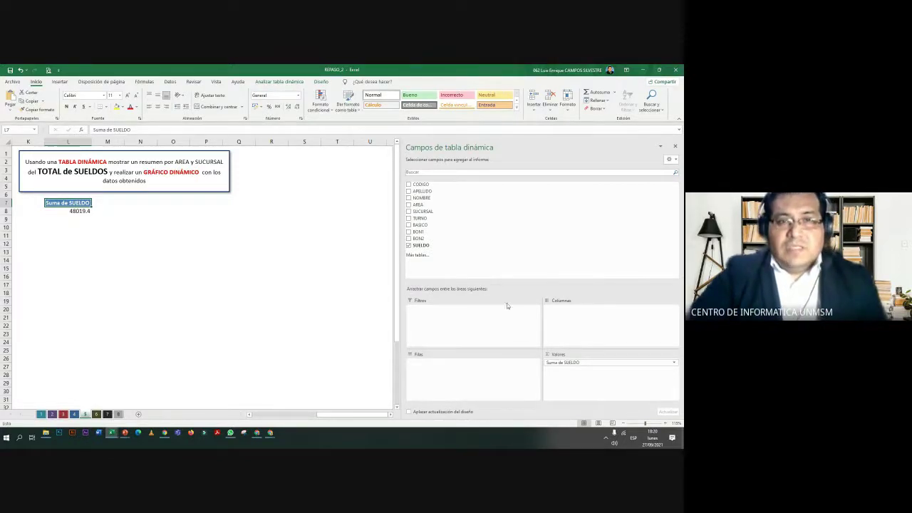
mouse_move(427, 205)
mouse_down()
mouse_move(445, 299)
mouse_move(431, 362)
mouse_up()
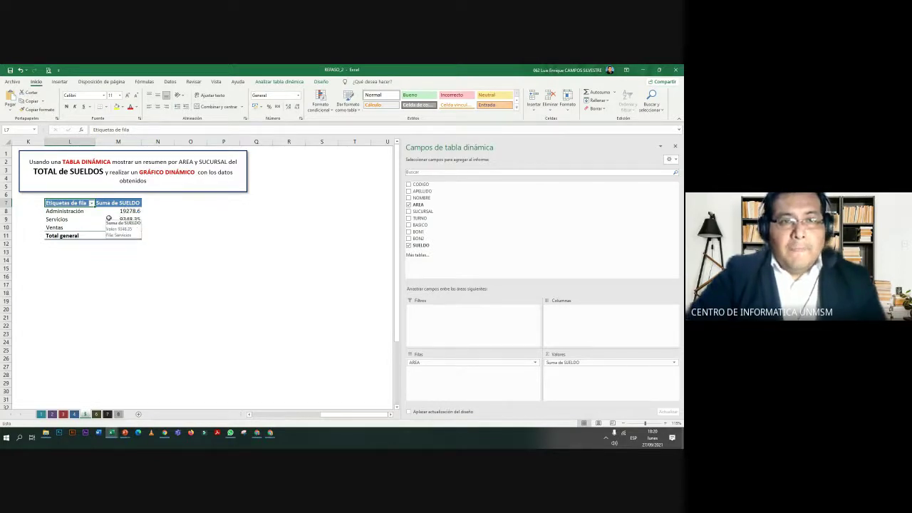
drag(430, 211, 436, 368)
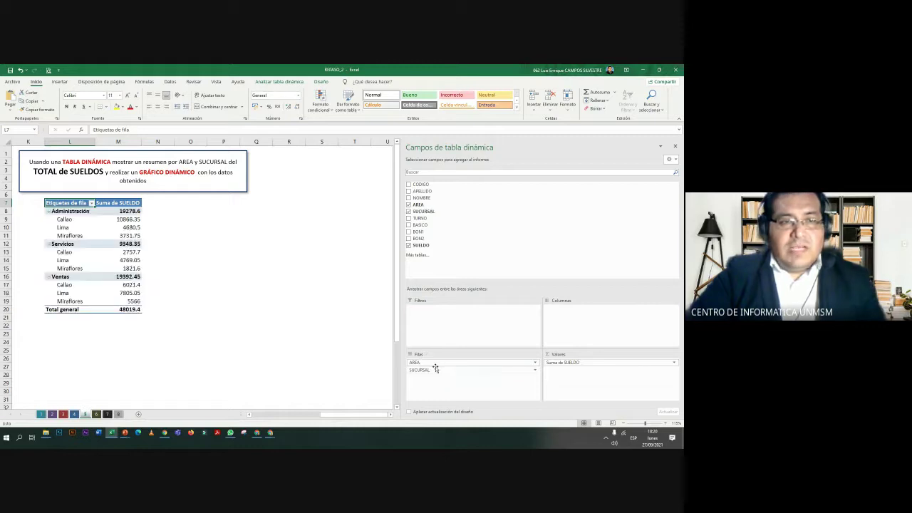
Widen column L so the pivot row labels fit
scroll(188, 283, up, 2)
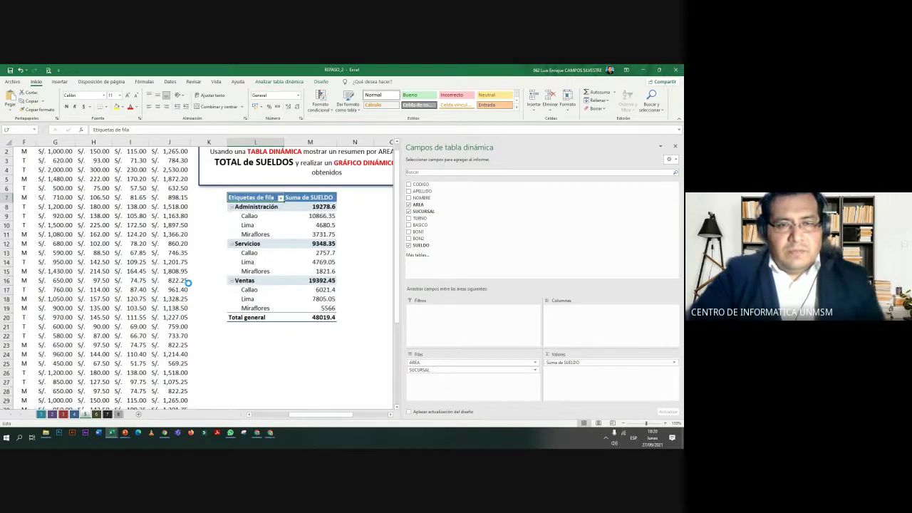
scroll(188, 283, up, 2)
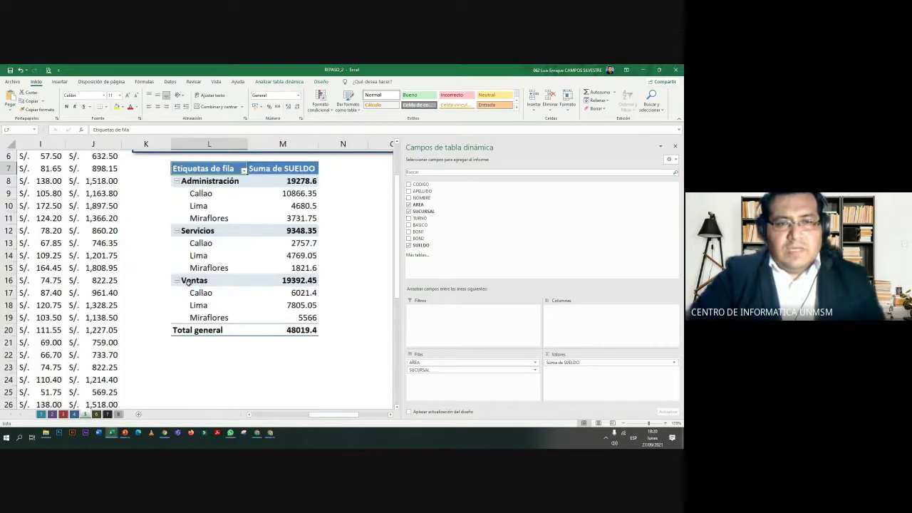
click(390, 417)
click(390, 417)
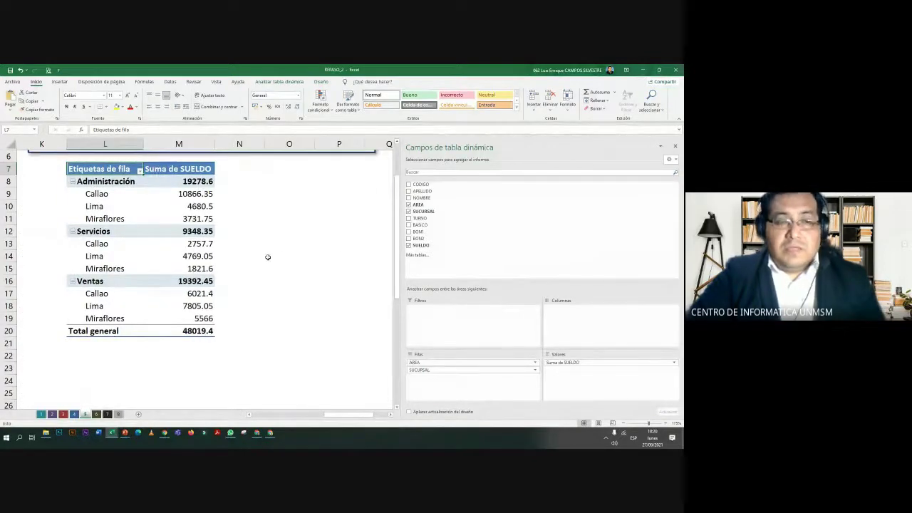
drag(143, 144, 149, 144)
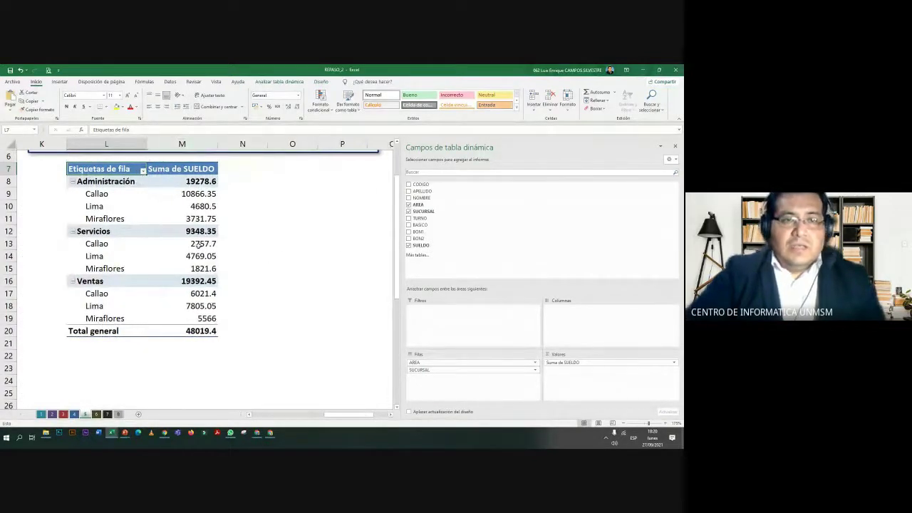
scroll(241, 241, down, 2)
scroll(246, 240, down, 1)
scroll(257, 238, down, 1)
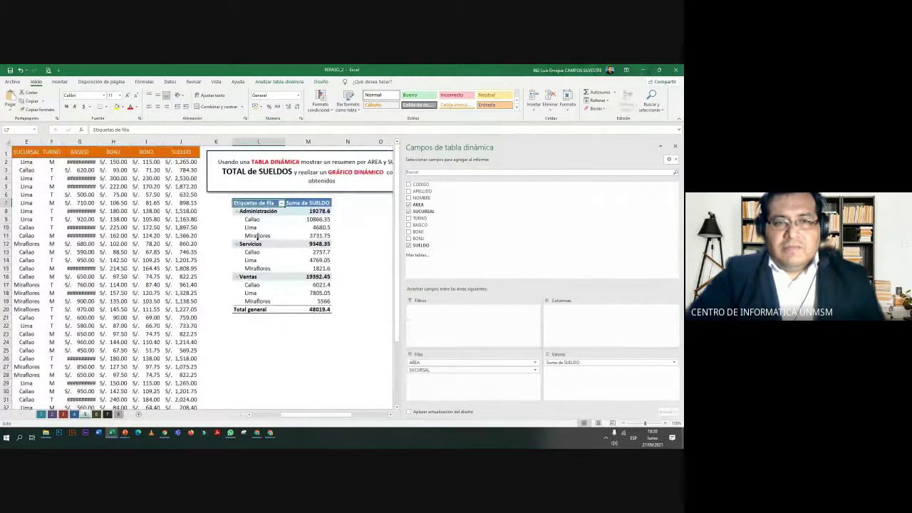
click(390, 416)
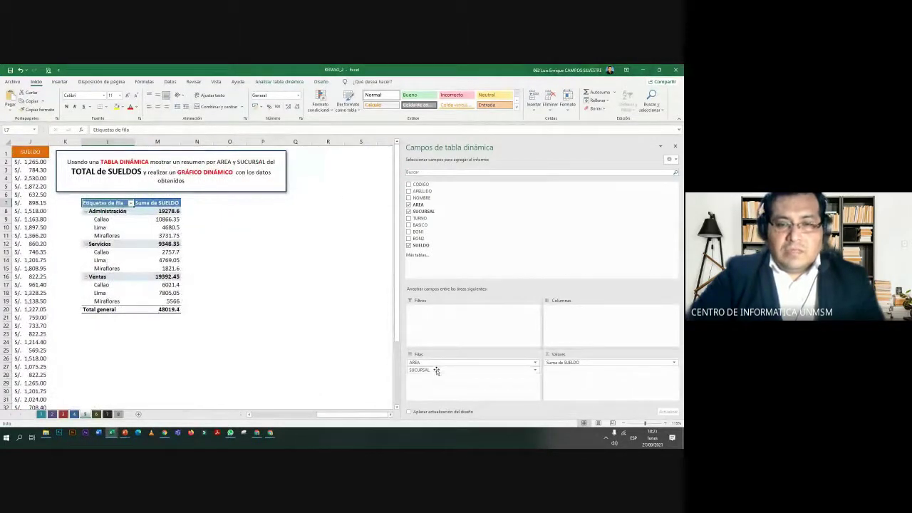
Move SUCURSAL to the columns so Callao, Lima and Miraflores run across the top
drag(435, 370, 564, 324)
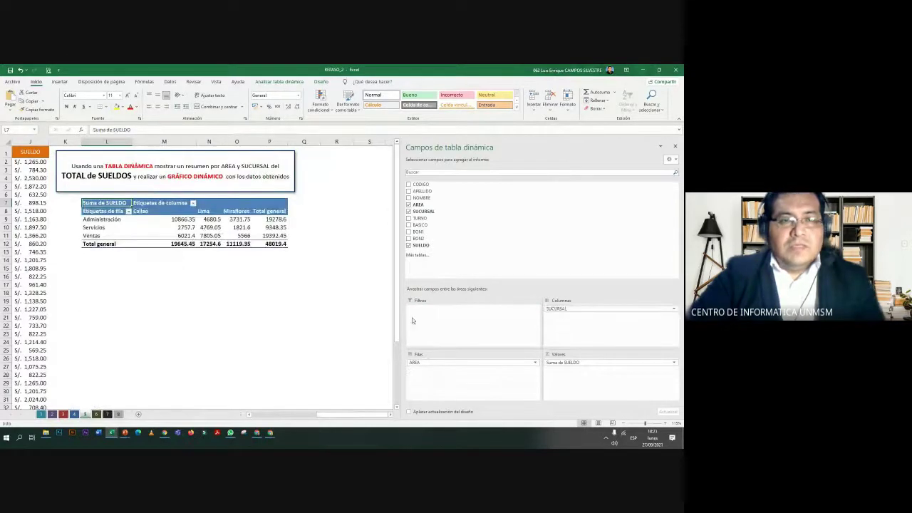
scroll(265, 280, up, 1)
scroll(265, 279, up, 1)
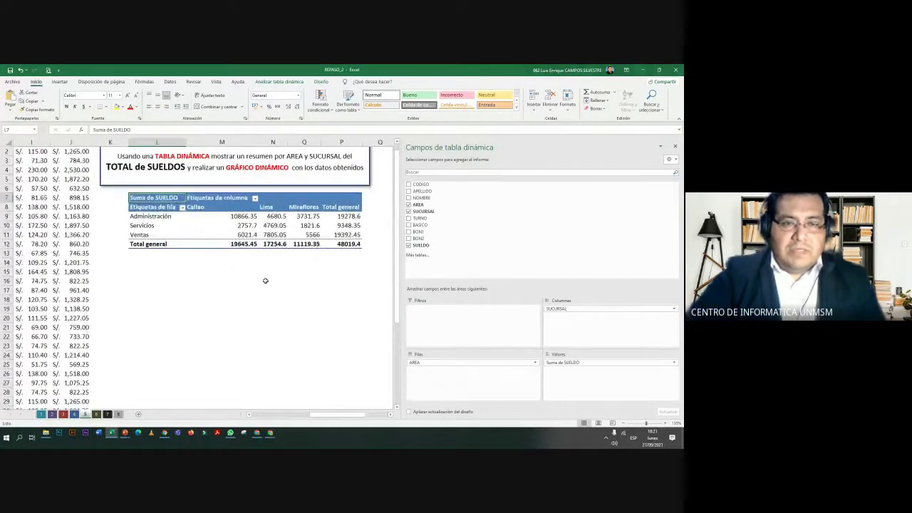
scroll(274, 285, up, 1)
scroll(299, 299, up, 1)
scroll(310, 306, up, 1)
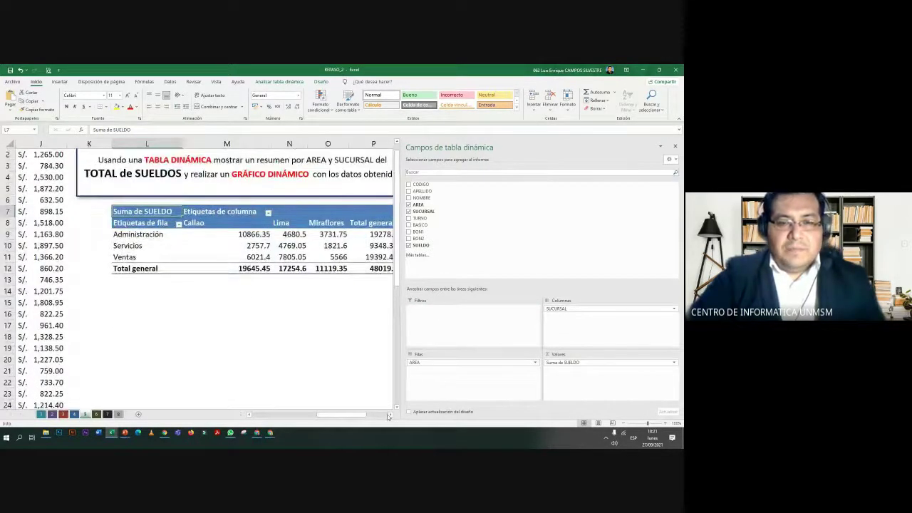
click(388, 416)
click(388, 417)
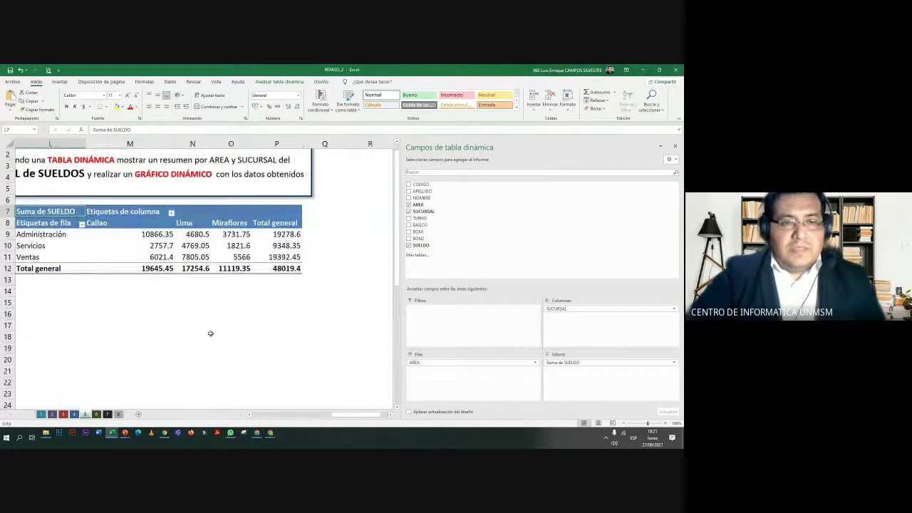
scroll(210, 333, down, 1)
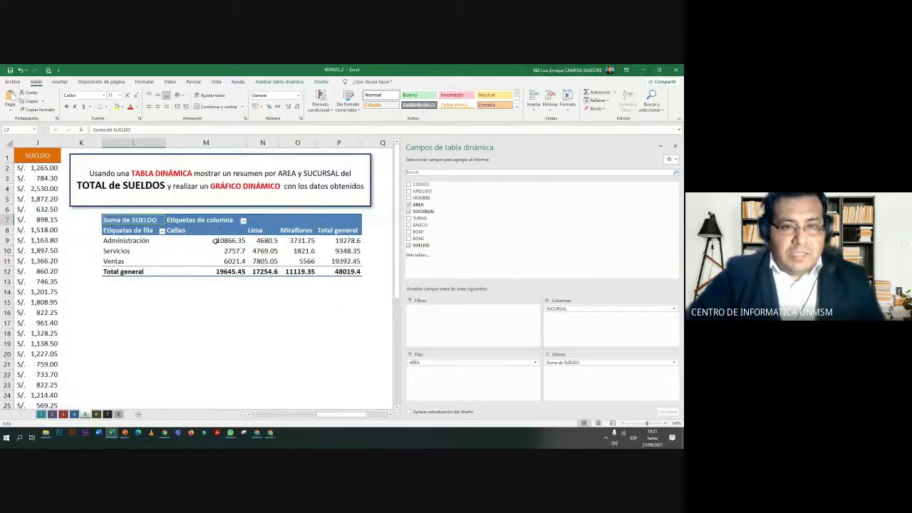
Apply the S/ Español (Perú) accounting format to the pivot values M9:P12
mouse_move(228, 240)
drag(215, 242, 337, 270)
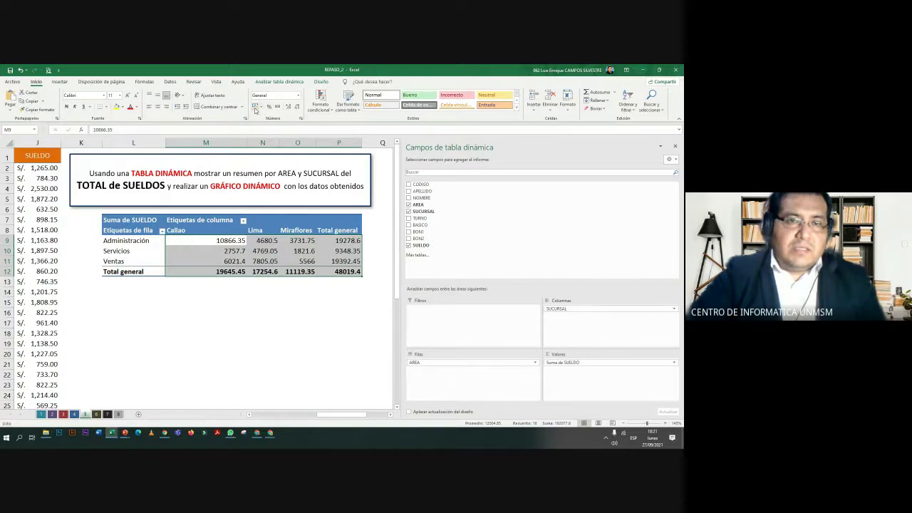
click(261, 107)
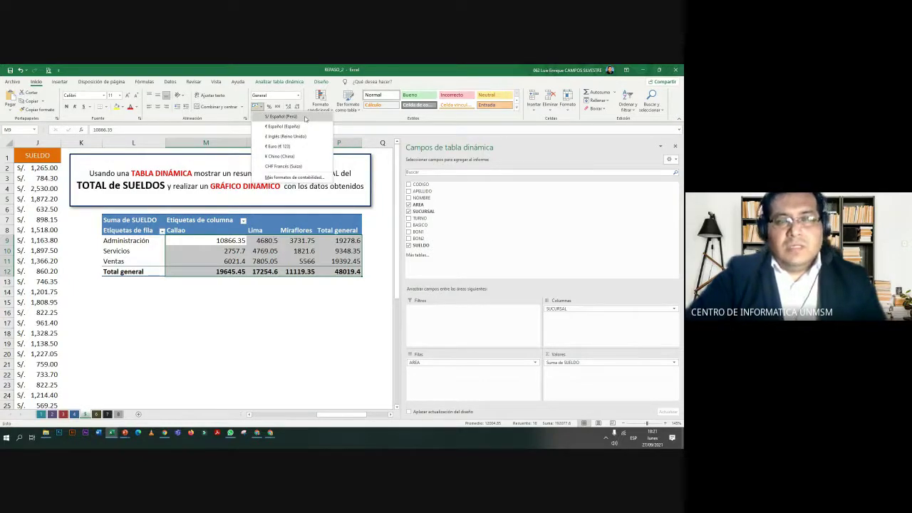
click(305, 117)
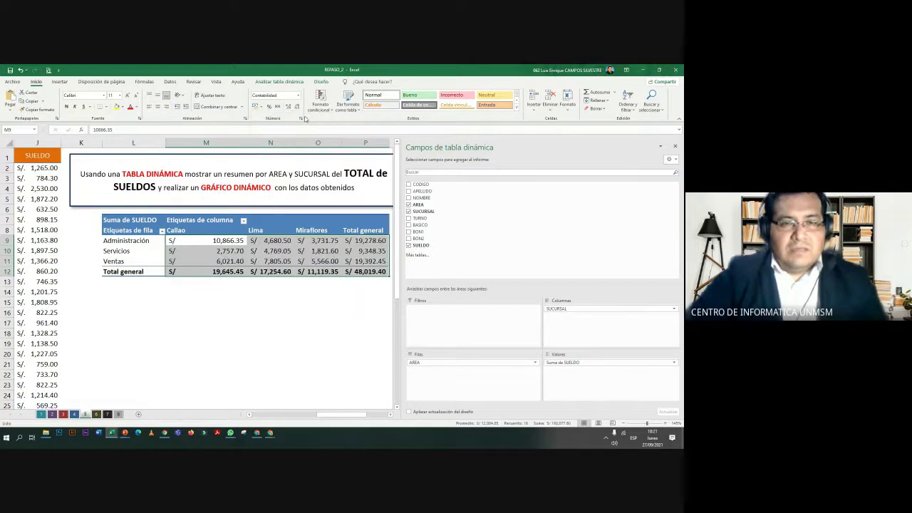
Widen column N so the Lima total displays fully
ctrl+scroll(250, 299, down, 1)
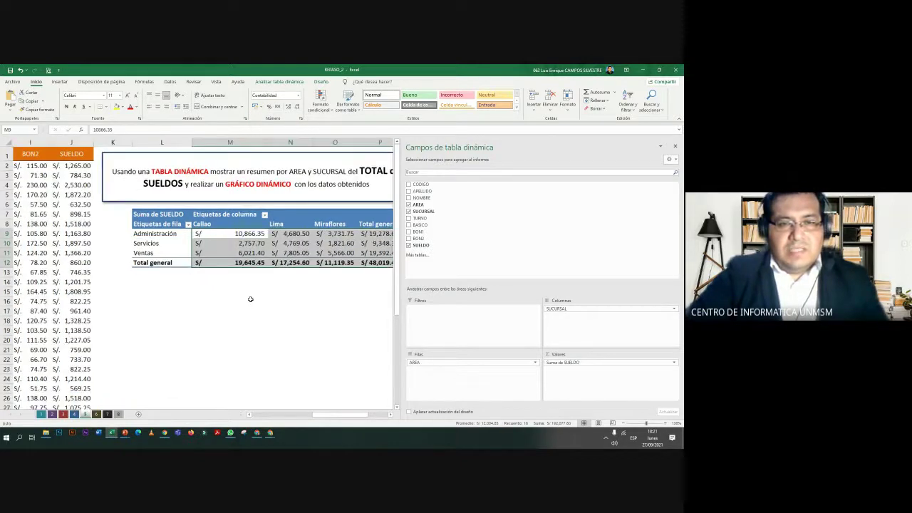
ctrl+scroll(251, 299, down, 1)
scroll(281, 340, right, 2)
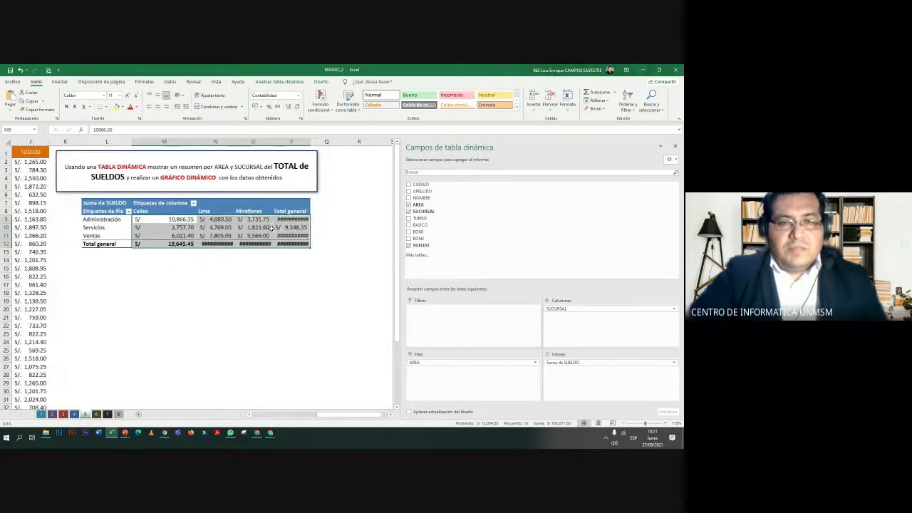
drag(232, 141, 314, 141)
click(335, 239)
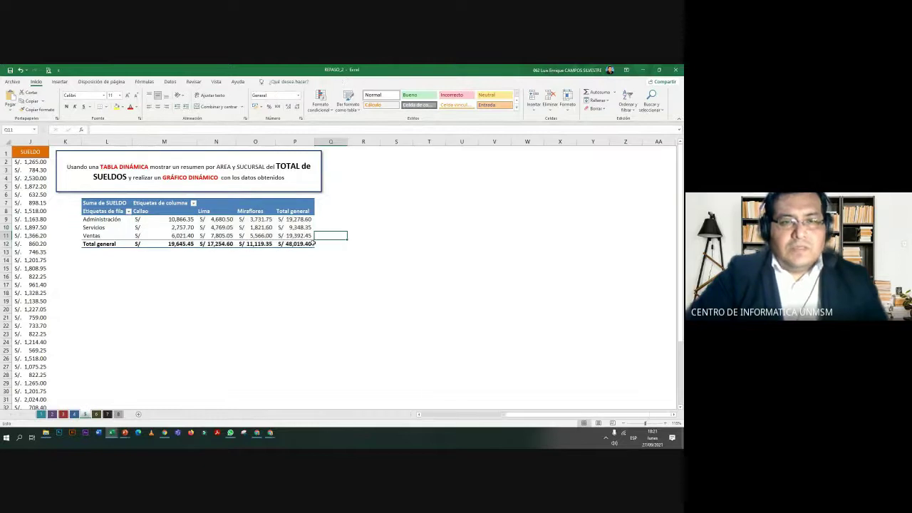
key(Left)
key(Left)
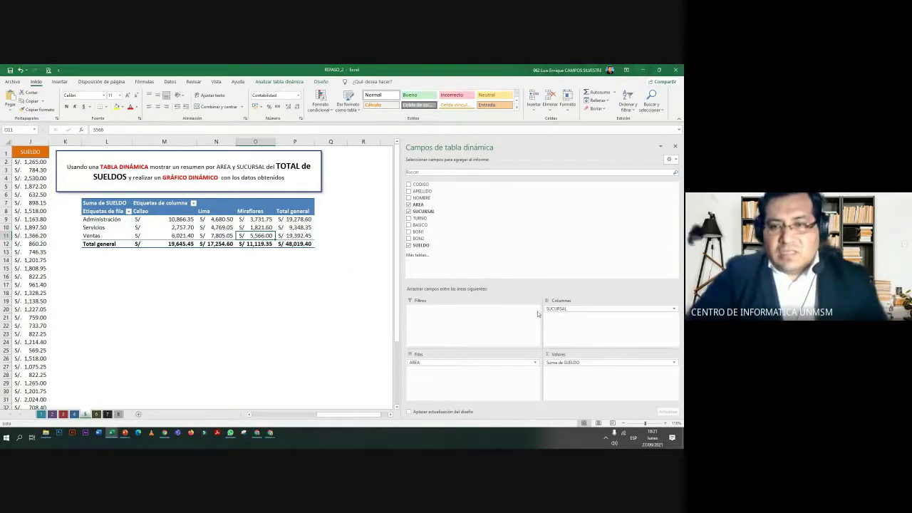
Swap fields so SUCURSAL forms rows and AREA columns, centring headers M8:O8
mouse_move(556, 309)
mouse_down()
mouse_move(448, 372)
mouse_move(556, 332)
mouse_up()
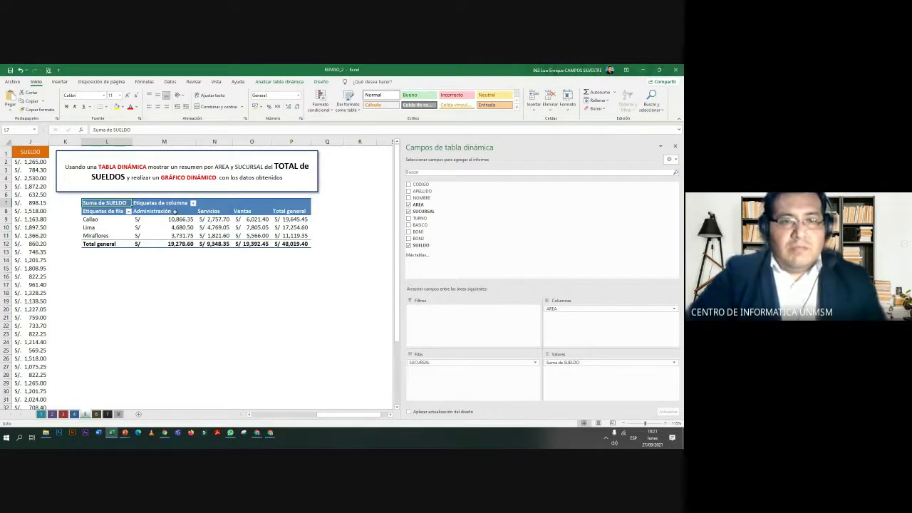
drag(175, 212, 260, 212)
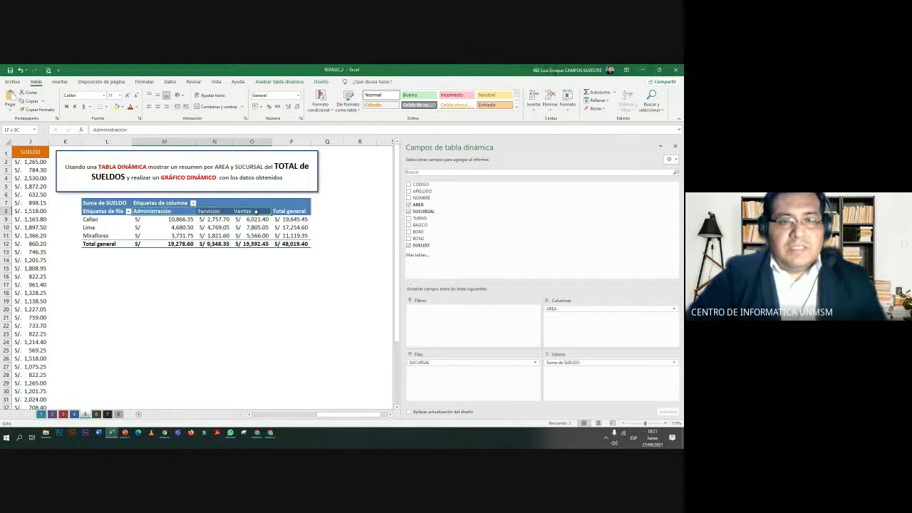
click(158, 107)
click(252, 227)
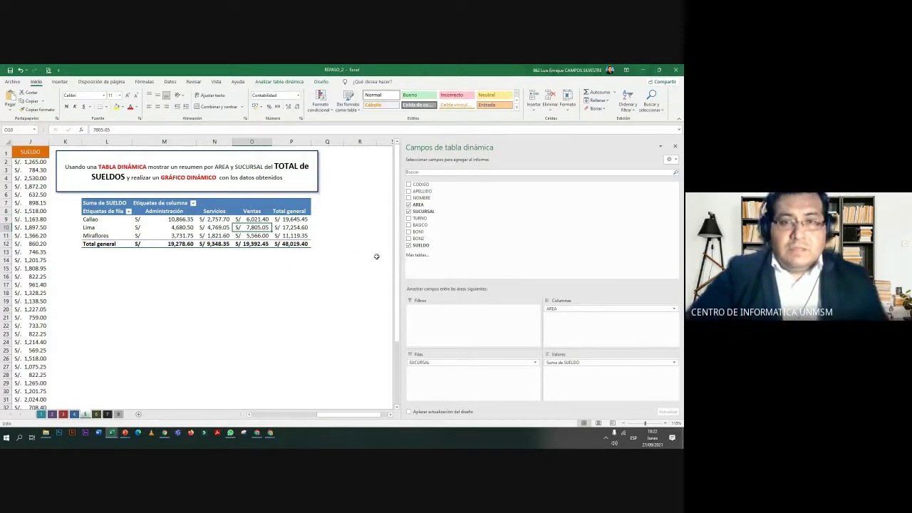
Narrow the field list and check the Callao total and Lima Servicios value
ctrl+scroll(397, 256, down, 2)
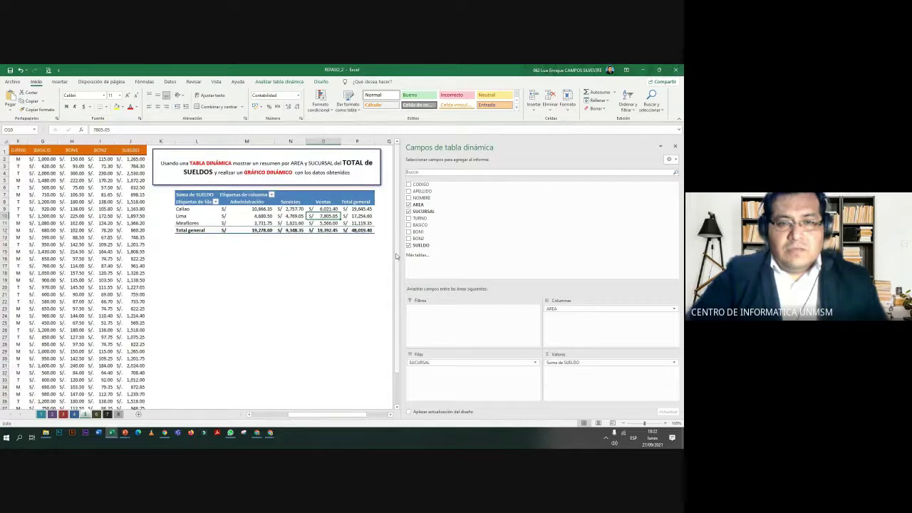
drag(312, 416, 344, 417)
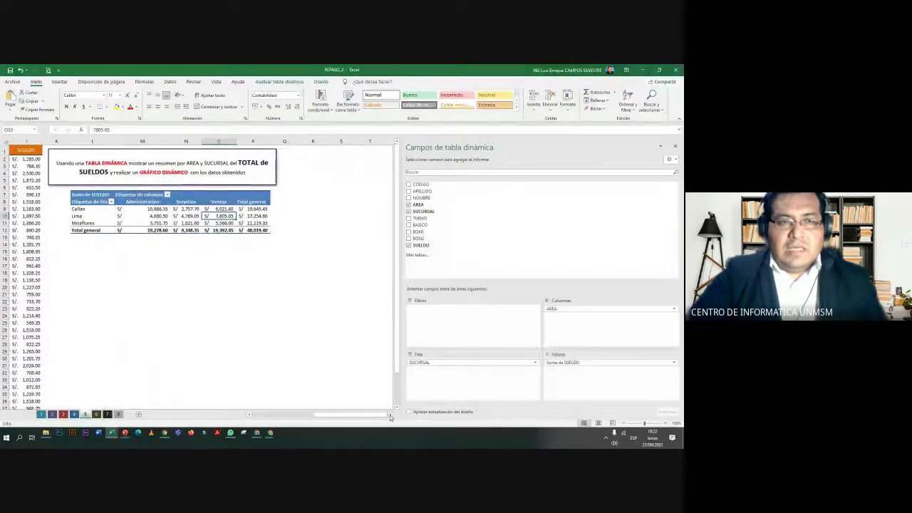
click(249, 415)
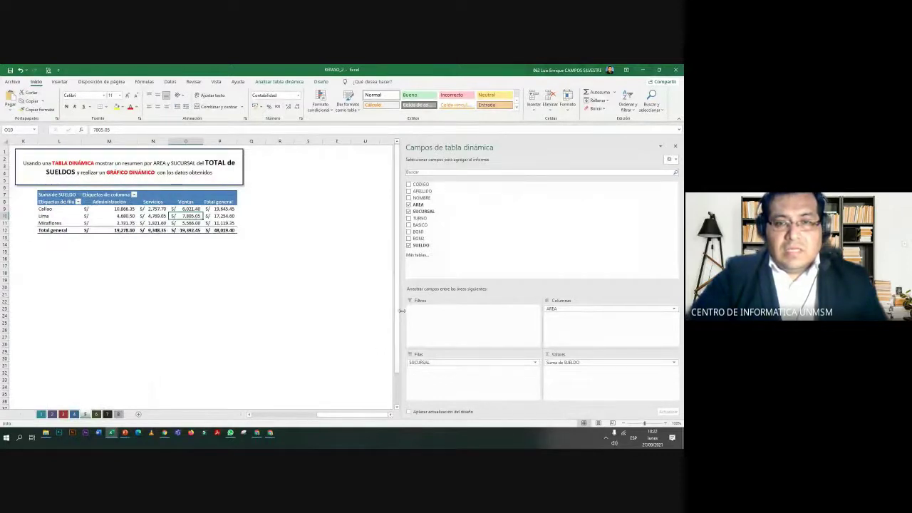
drag(401, 311, 508, 305)
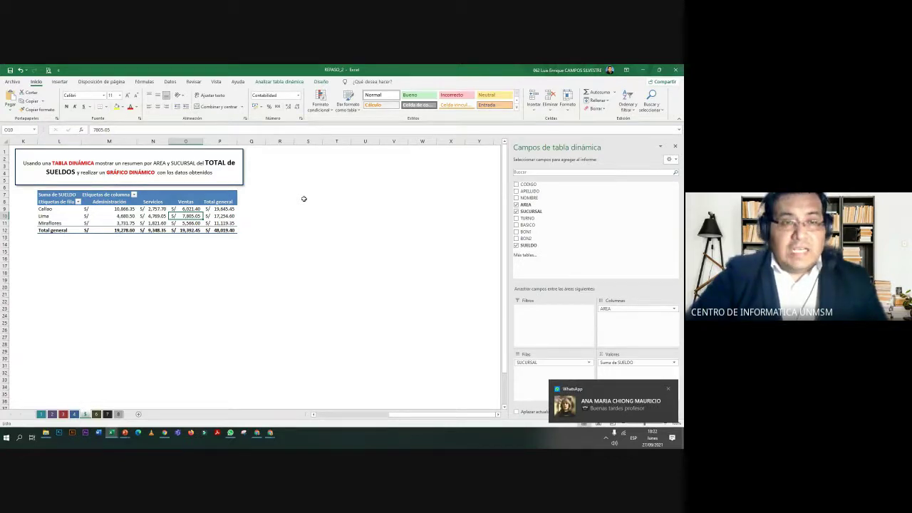
click(213, 209)
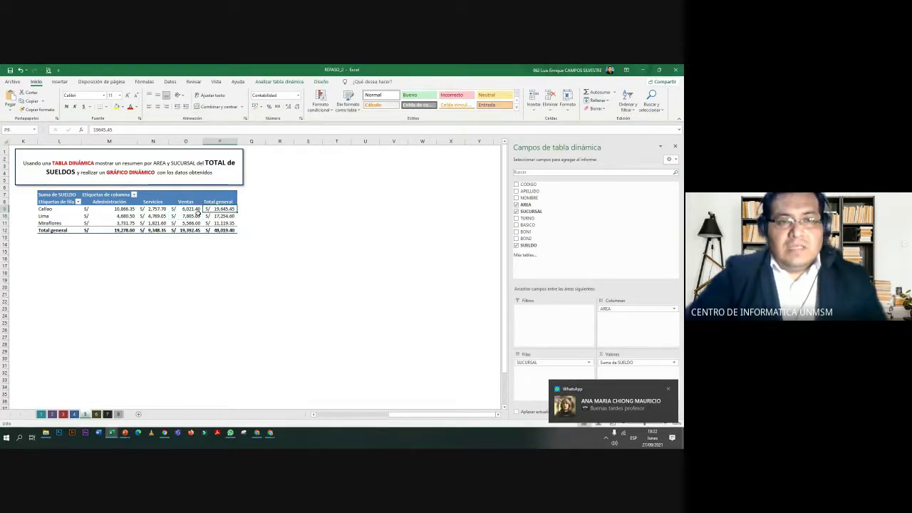
click(158, 216)
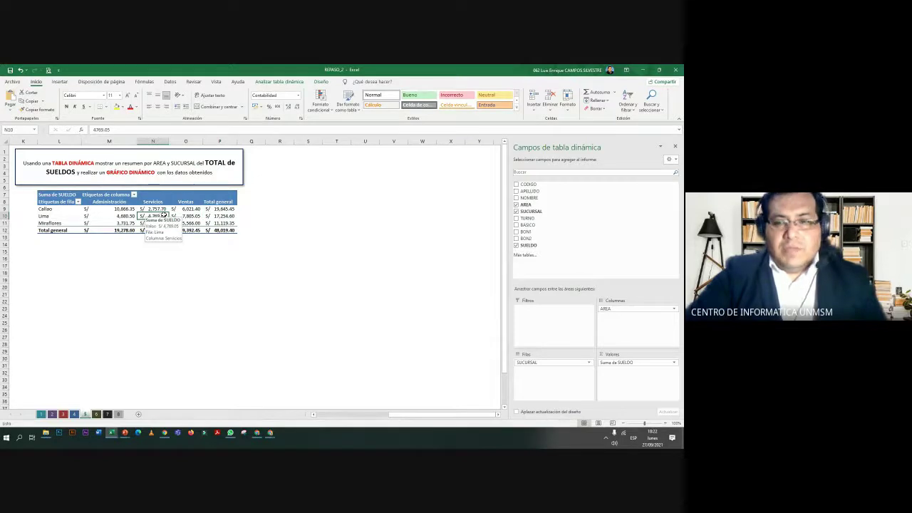
mouse_move(189, 216)
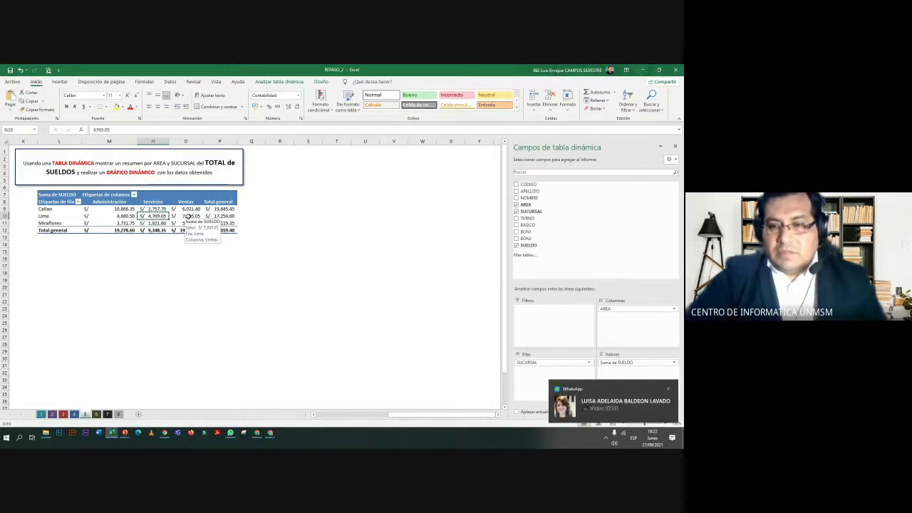
Switch between the open windows to reach the CVEXIA2021-1 chat in WhatsApp
key(alt+Tab)
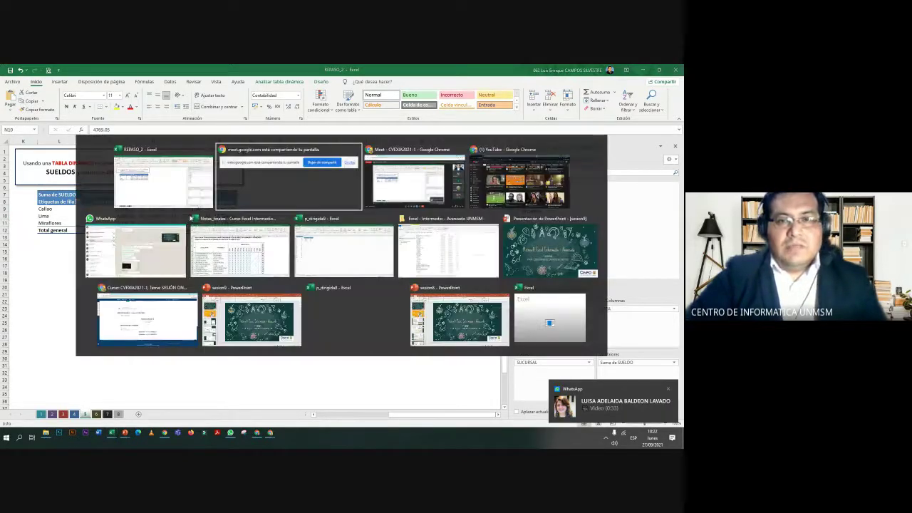
key(Tab)
key(Tab)
key(Tab)
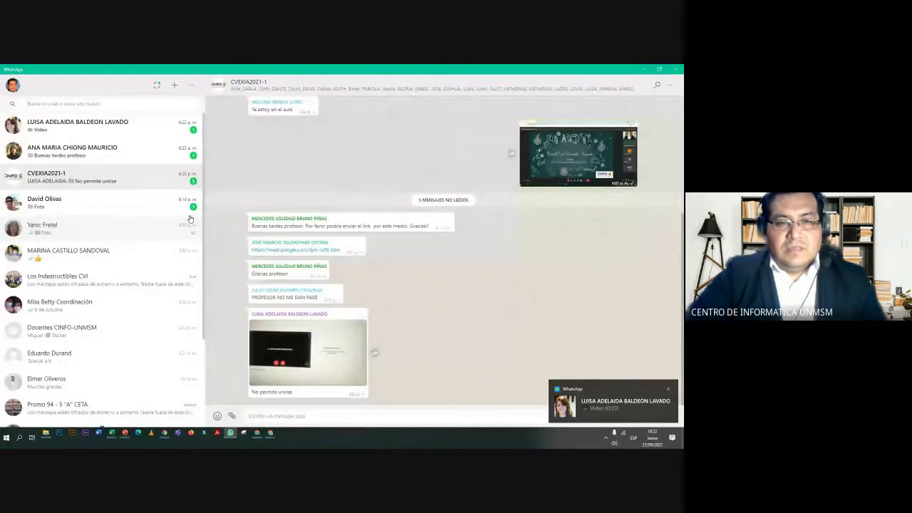
key(alt+Tab)
key(Tab)
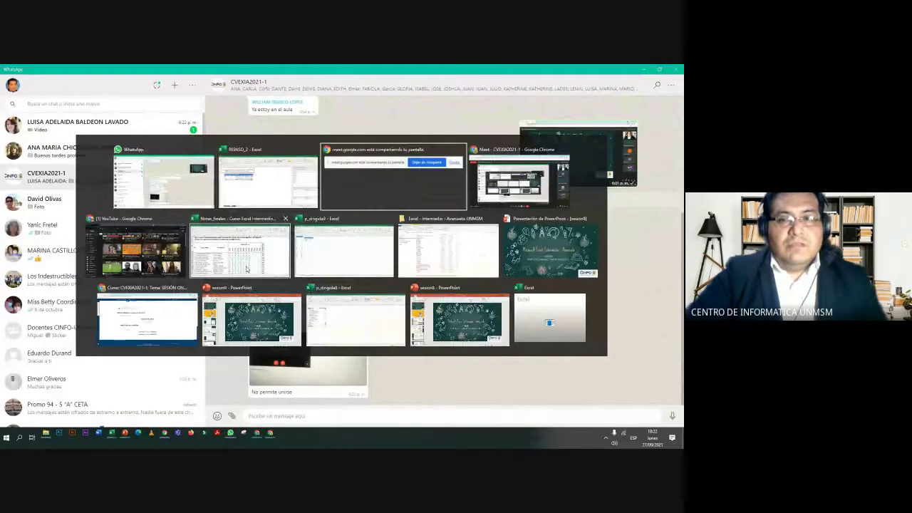
key(Tab)
key(alt+Tab)
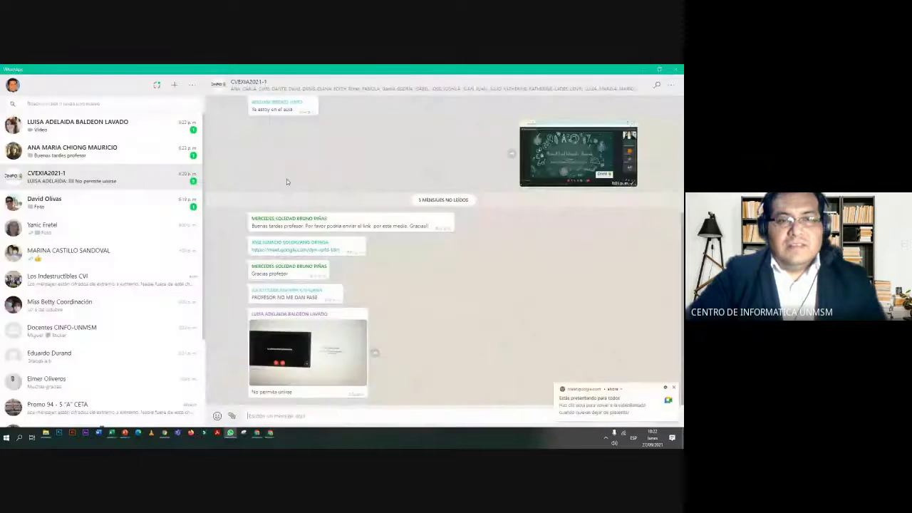
key(alt+Tab)
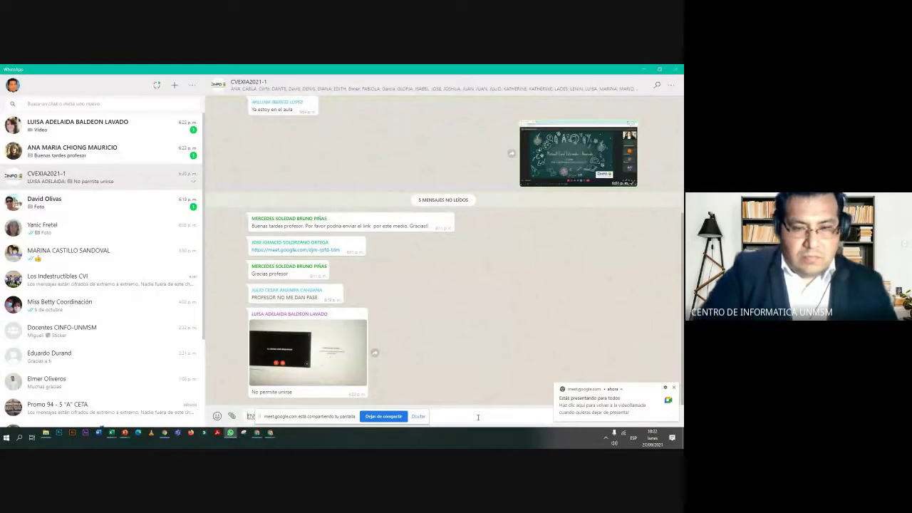
Send the reply 'INGRESA' to the CVEXIA2021-1 group and return to REPASO_2 in Excel
text(GRESA)
key(Return)
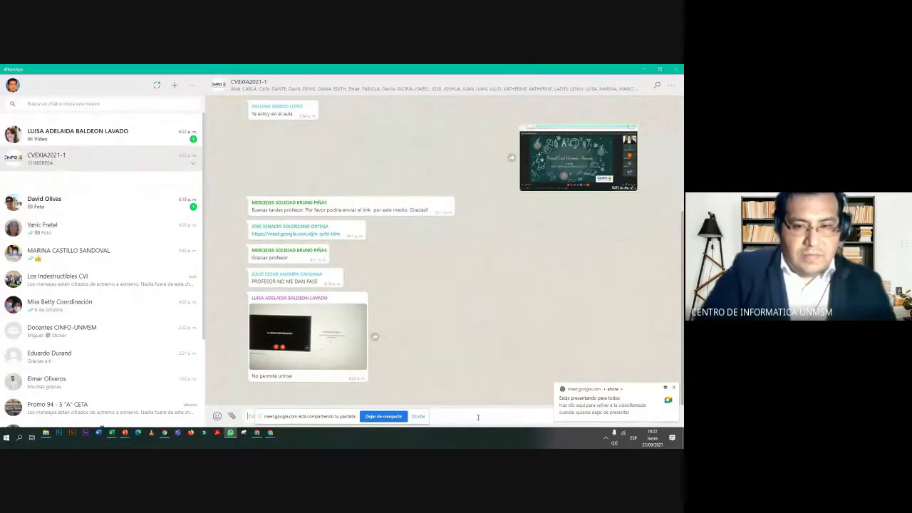
key(alt+Tab)
key(alt+Tab)
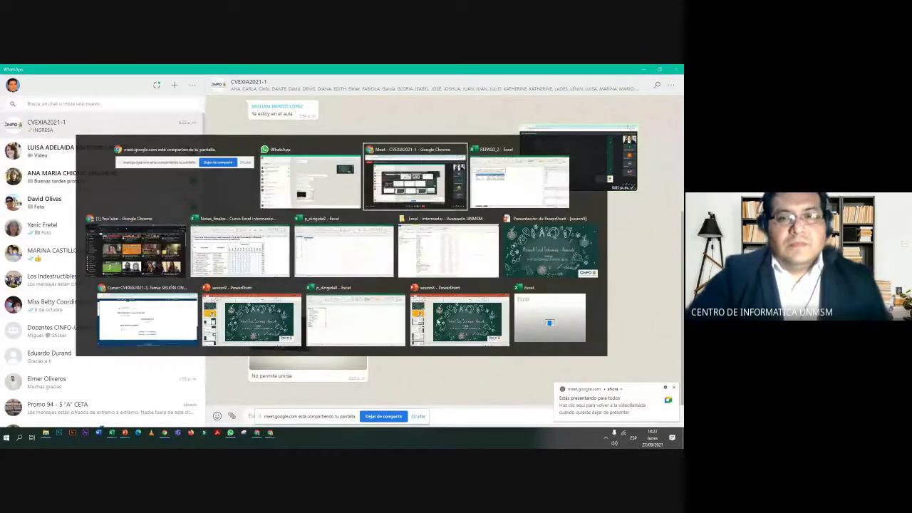
key(alt+Tab)
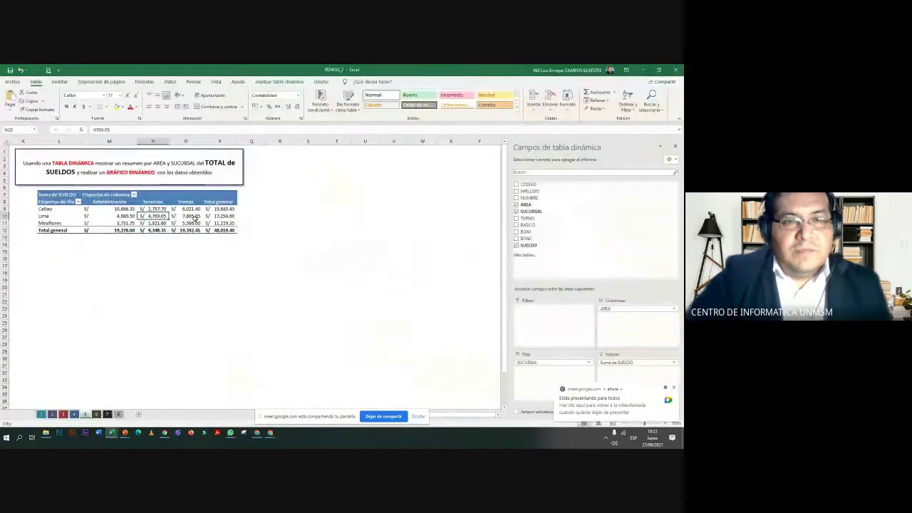
Select a pivot table cell and bring up the pivot chart insert options
click(192, 216)
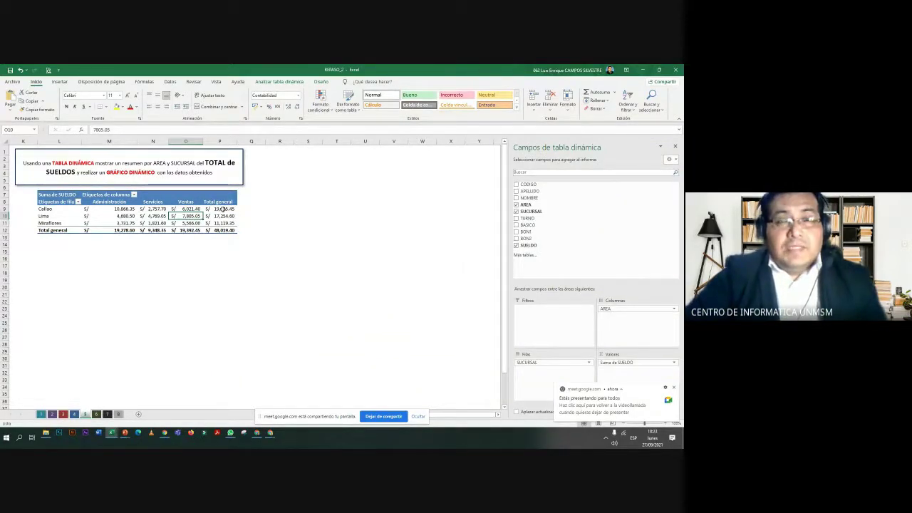
click(270, 83)
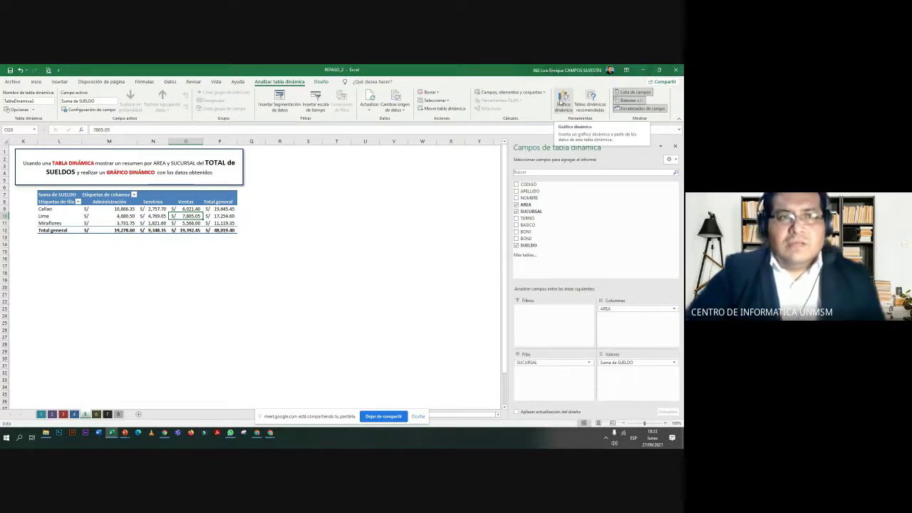
click(61, 82)
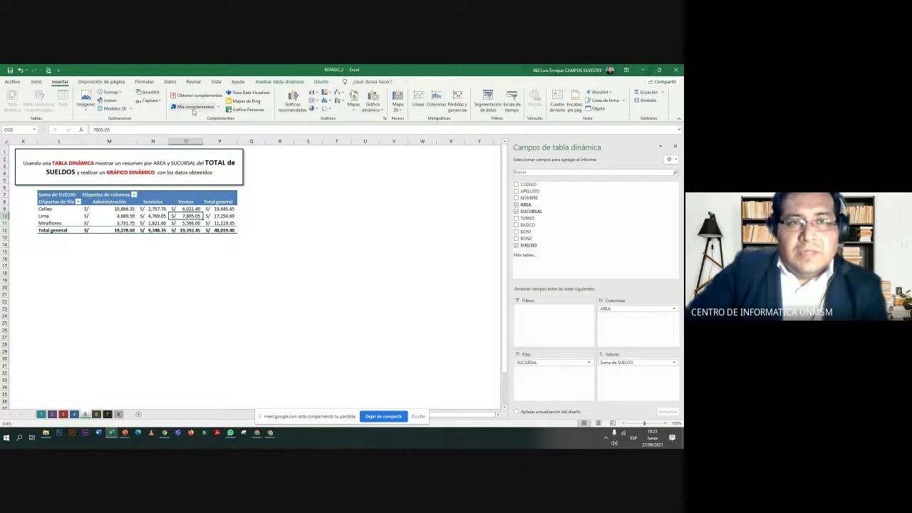
click(379, 111)
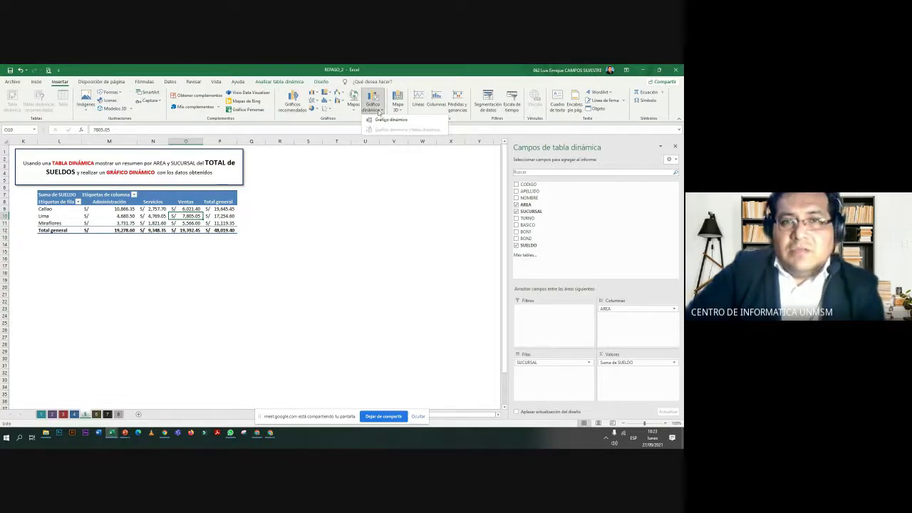
Admit the participant asking to join the call, then return to the REPASO_2 workbook
key(alt+Tab)
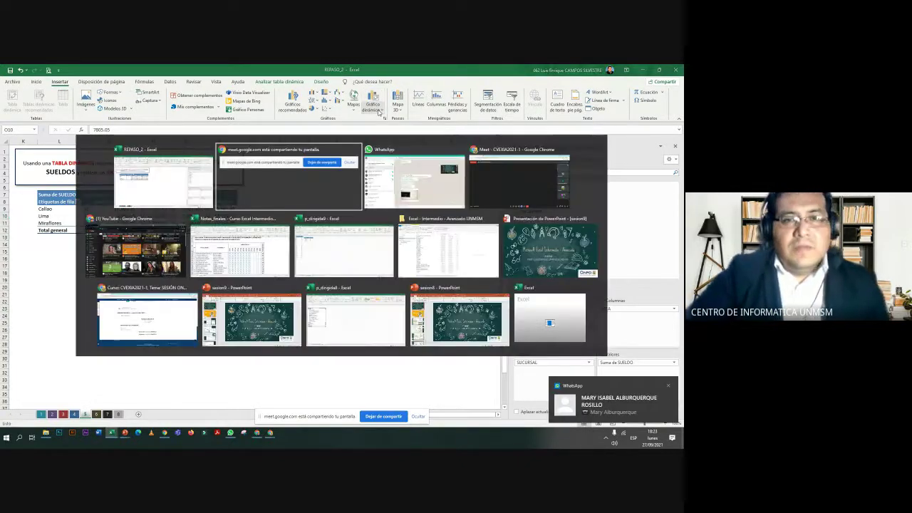
key(alt+Tab)
key(alt+Tab)
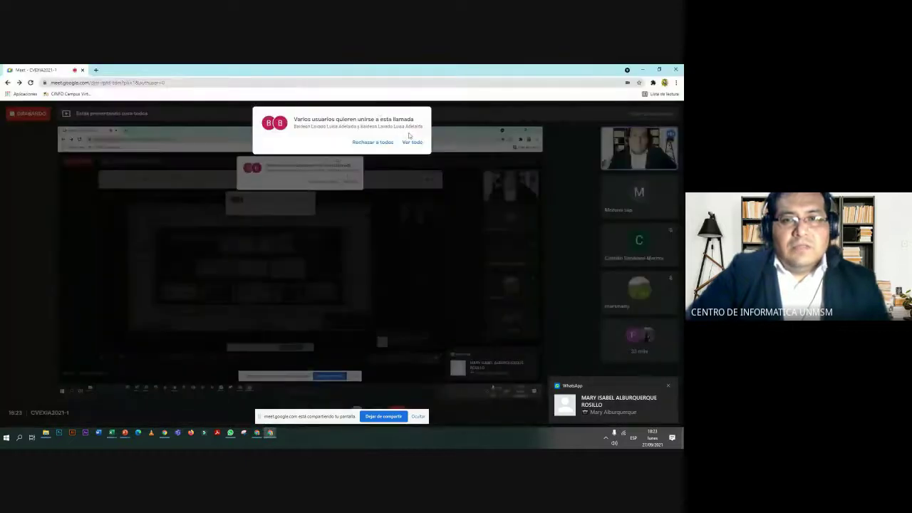
click(414, 188)
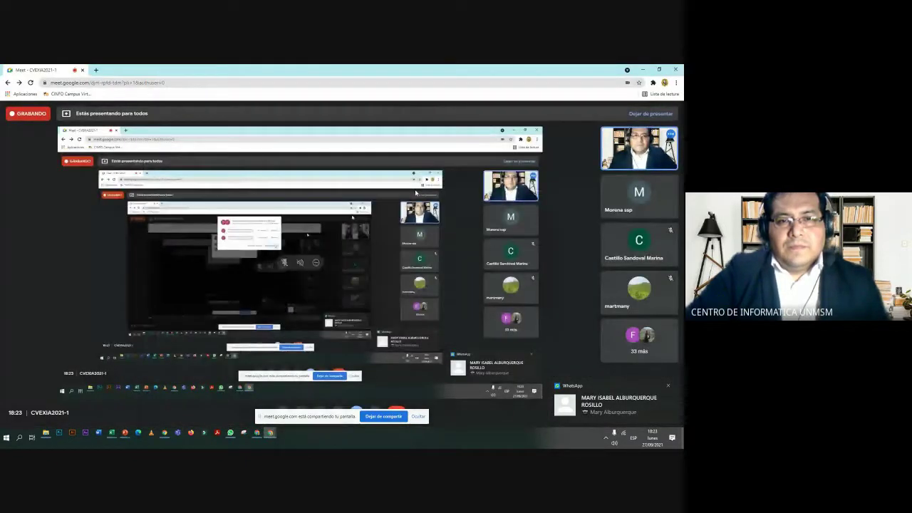
key(alt+Tab)
click(415, 192)
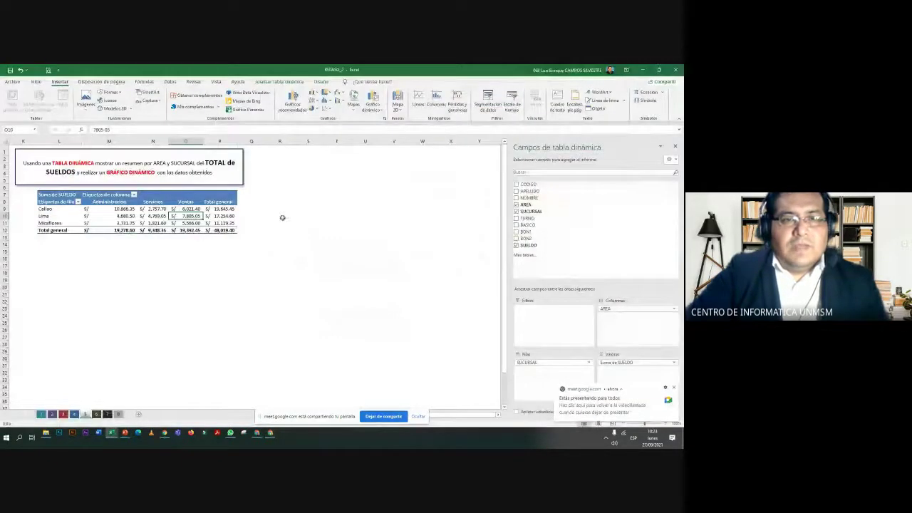
Check the pivot table totals and select the Miraflores Servicios value cell
click(226, 215)
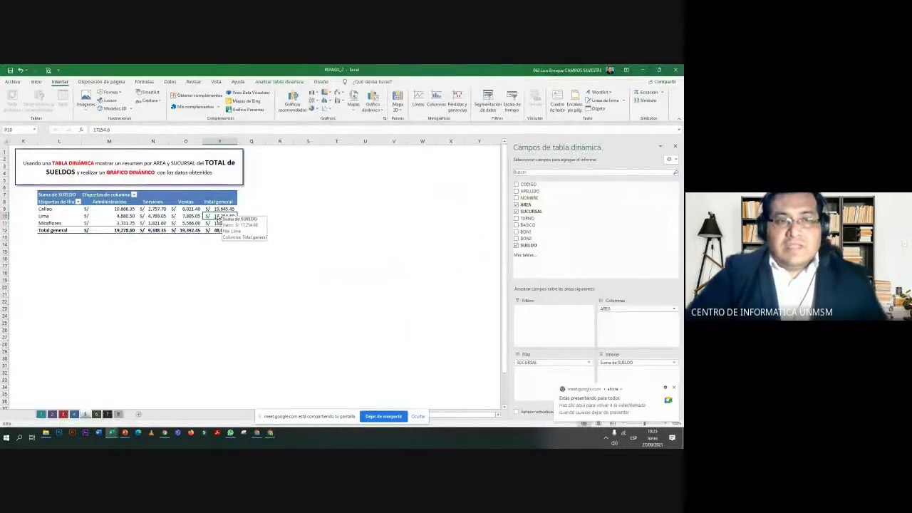
scroll(165, 228, left, 5)
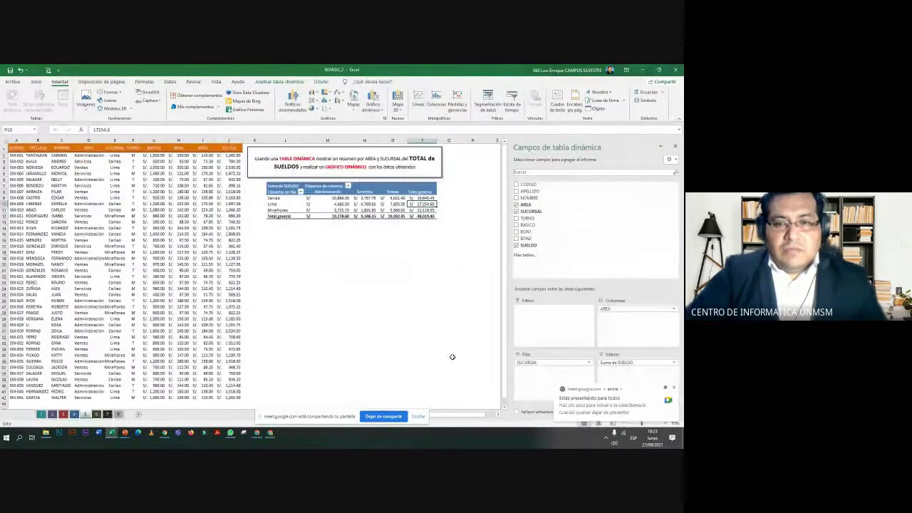
click(498, 415)
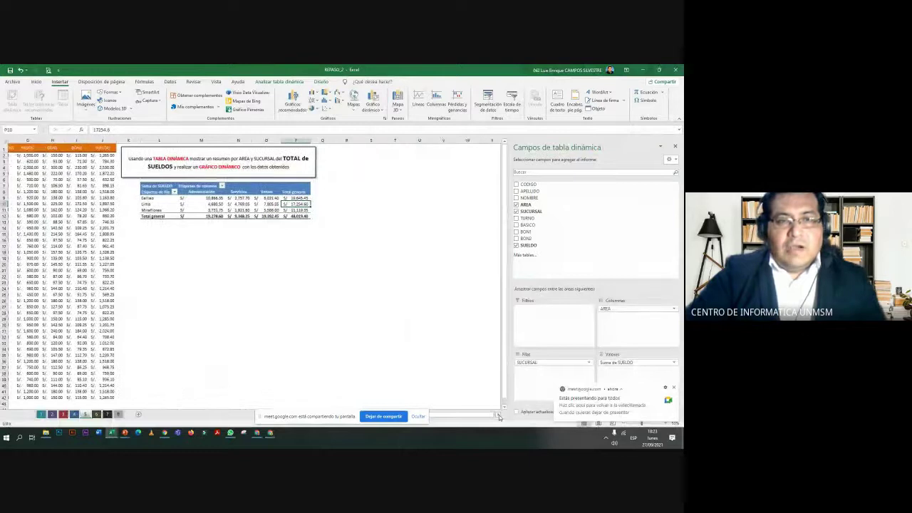
click(499, 415)
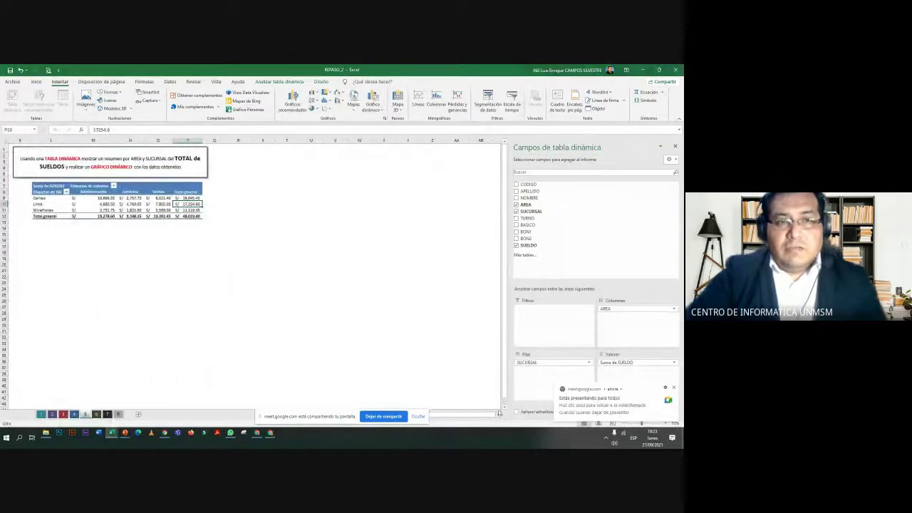
click(121, 209)
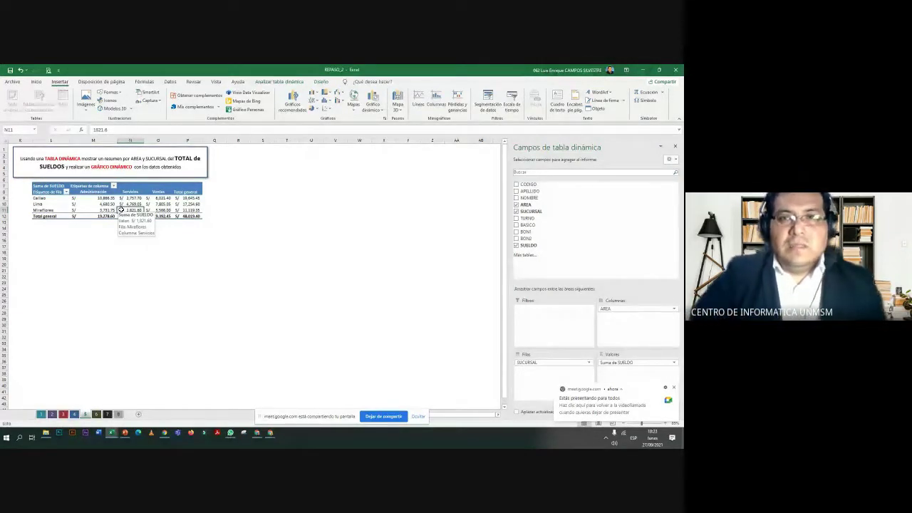
Insert a 3D clustered column pivot chart from the SUELDO pivot table
click(367, 113)
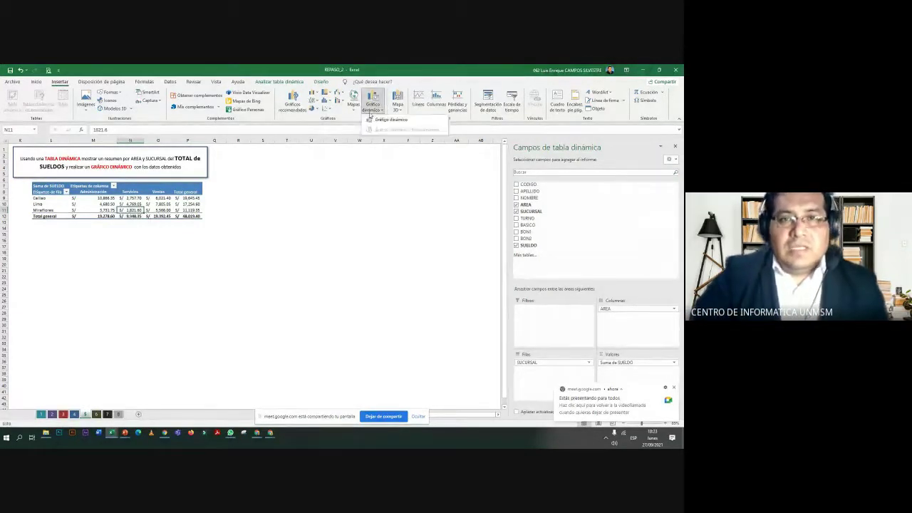
click(375, 127)
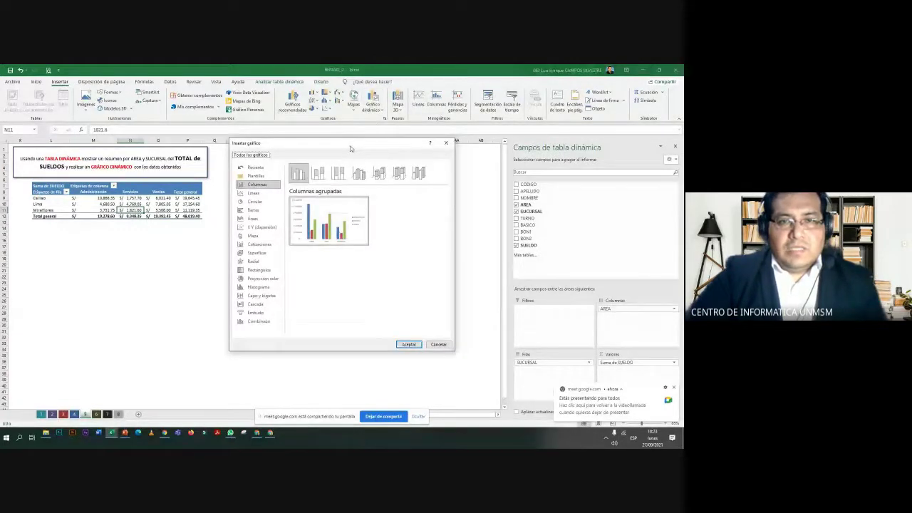
drag(351, 149, 353, 158)
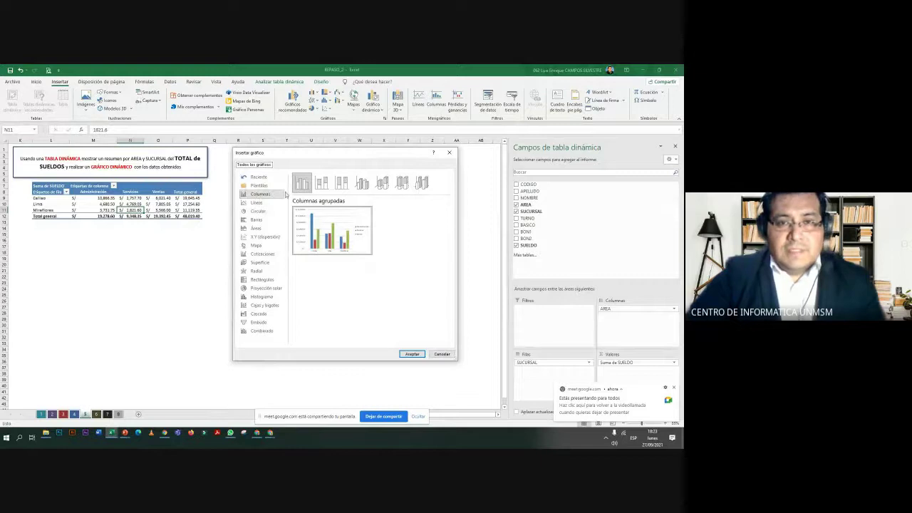
click(363, 184)
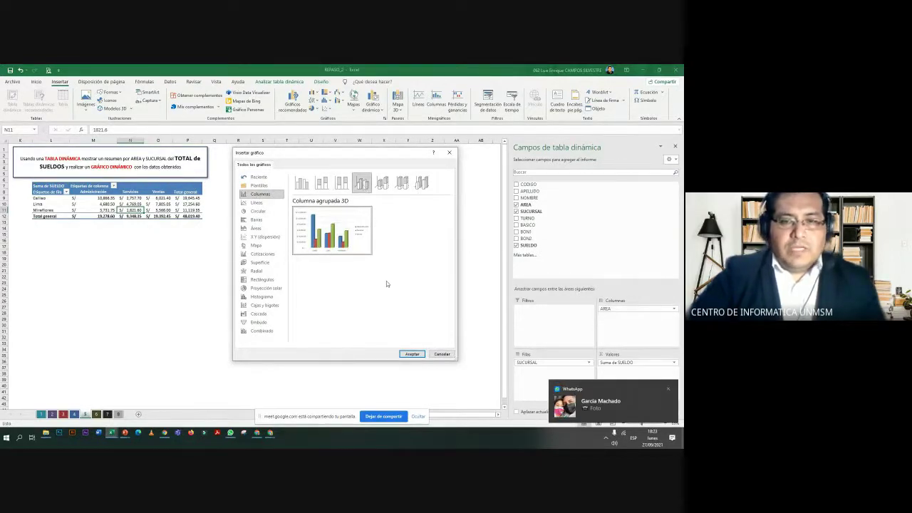
click(412, 354)
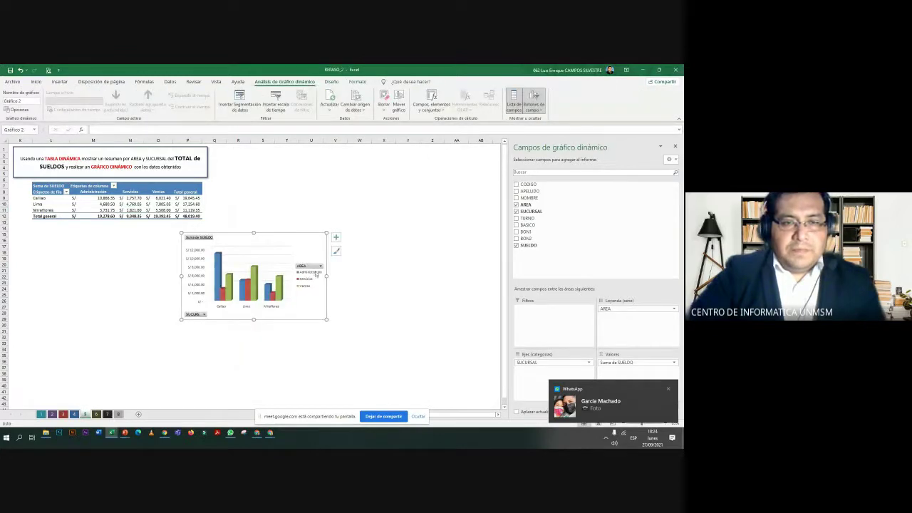
Move the chart beside the pivot table, enlarge it, and close the PivotChart Fields pane
drag(267, 233, 300, 152)
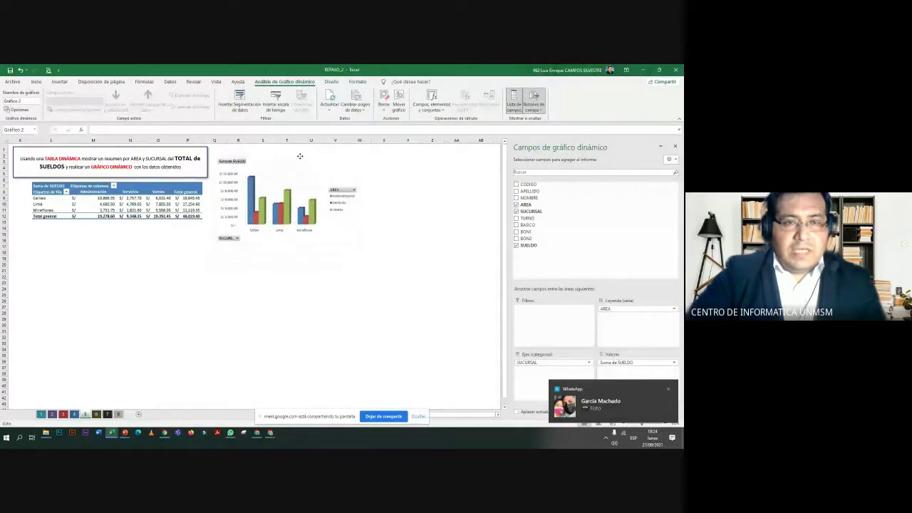
drag(357, 199, 492, 197)
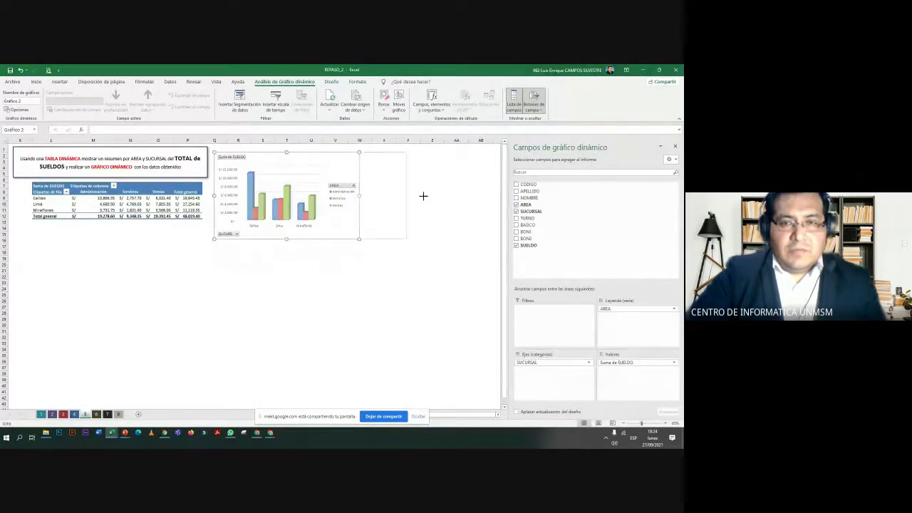
click(675, 146)
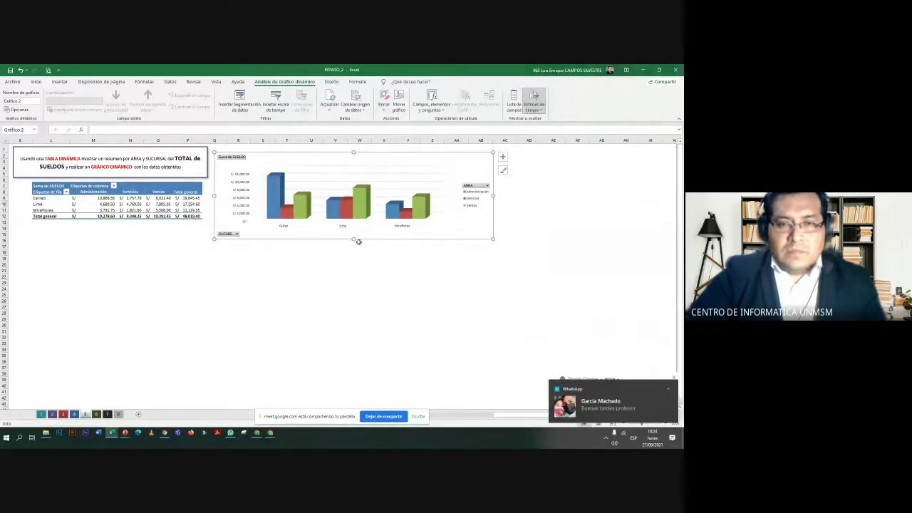
drag(353, 238, 356, 346)
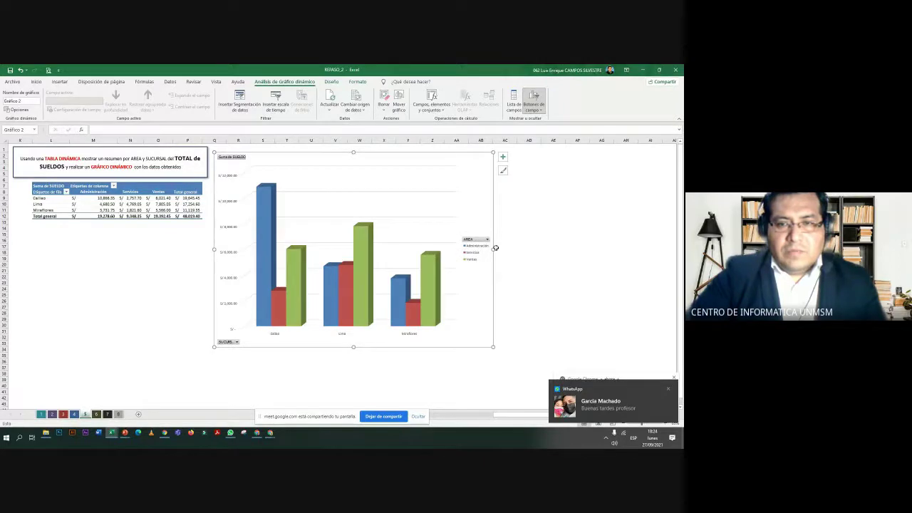
drag(492, 248, 569, 247)
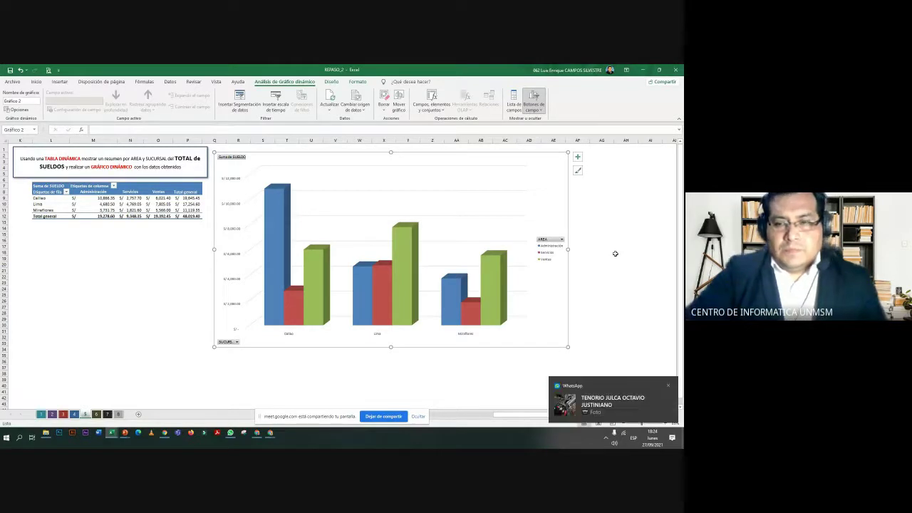
Stop presenting in the call, then fine-tune the chart's position and width
key(alt+Tab)
key(alt+Tab)
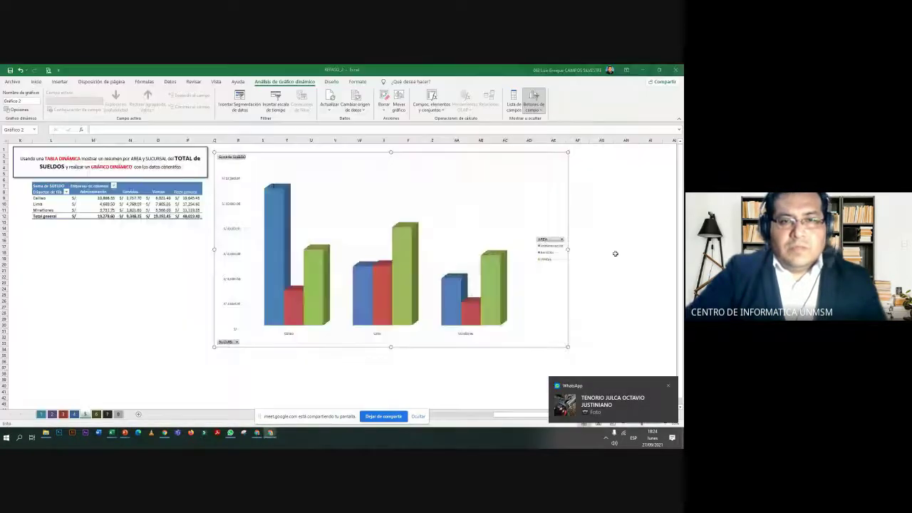
click(382, 416)
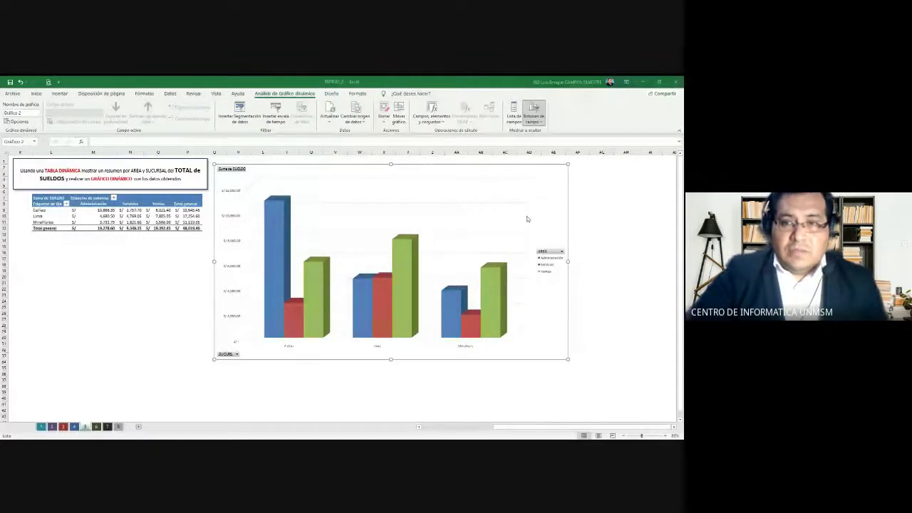
click(528, 216)
drag(556, 213, 589, 207)
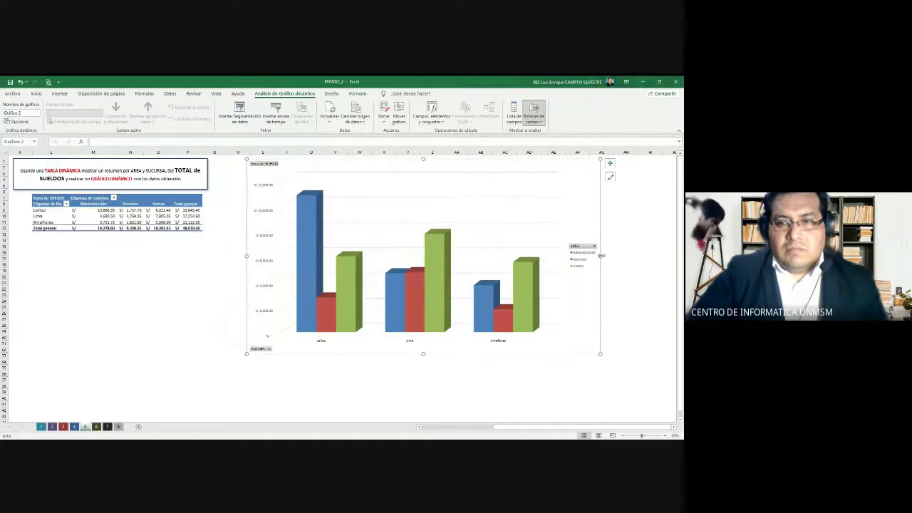
drag(600, 257, 620, 257)
drag(609, 185, 595, 191)
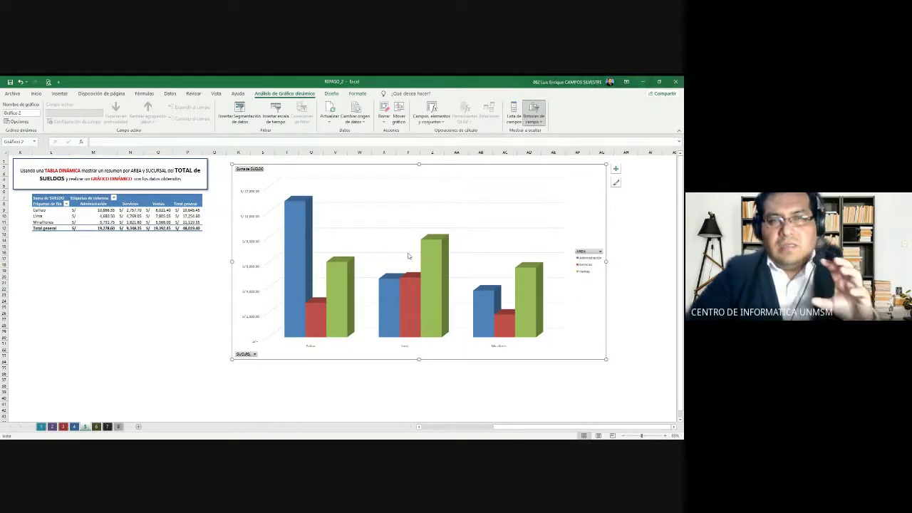
click(161, 218)
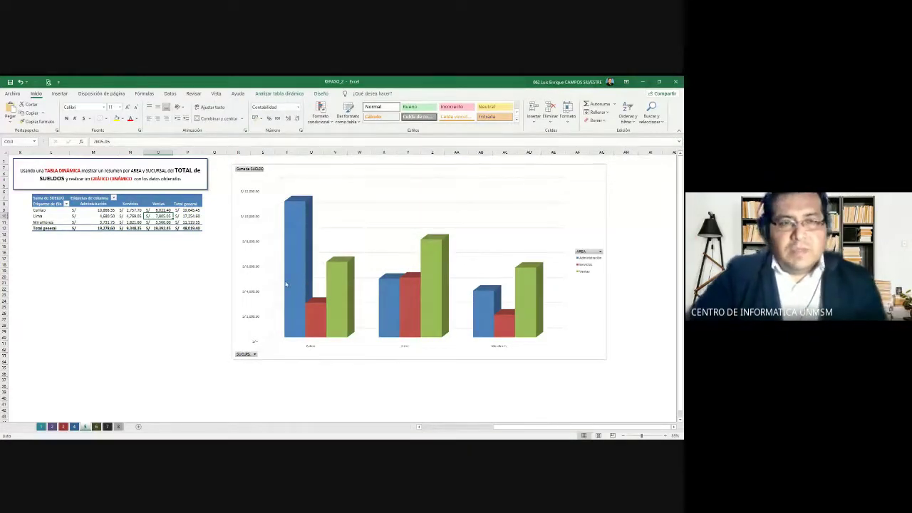
click(131, 211)
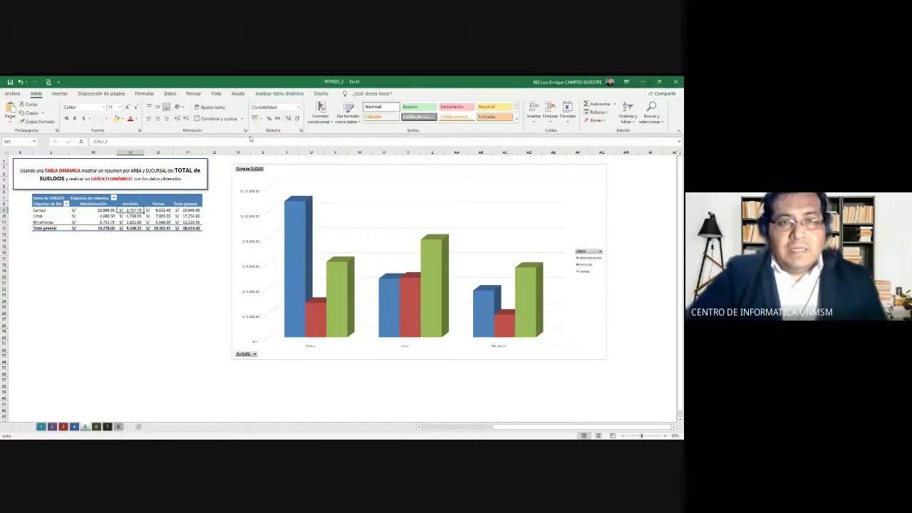
Apply the dark teal style from the PivotTable Styles gallery to the SUELDO pivot table
click(321, 93)
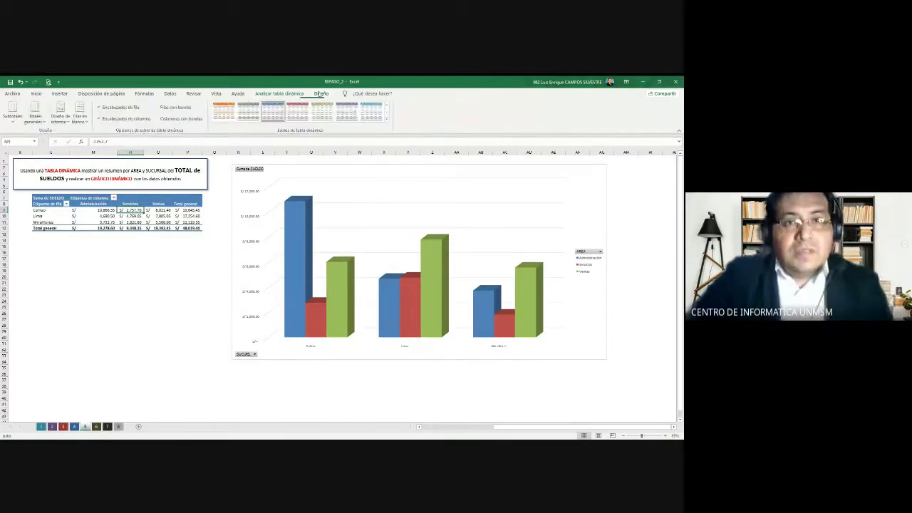
click(386, 121)
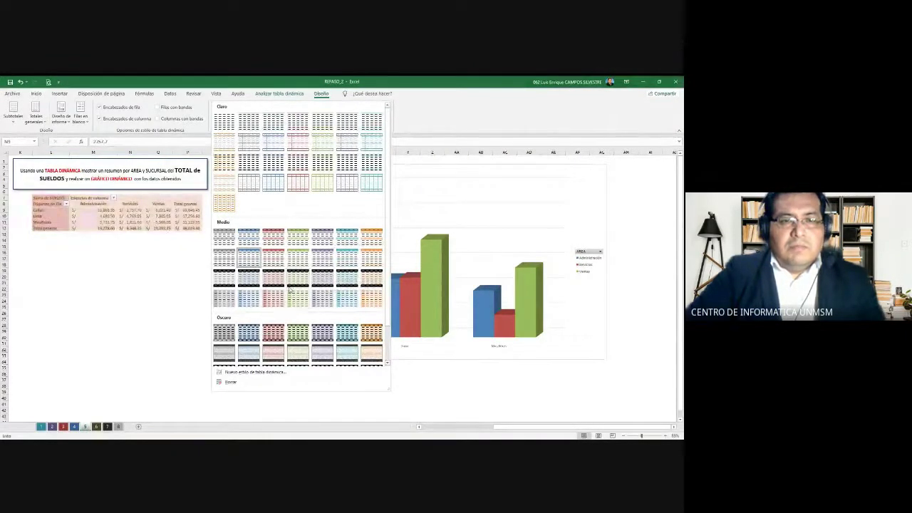
scroll(341, 334, down, 1)
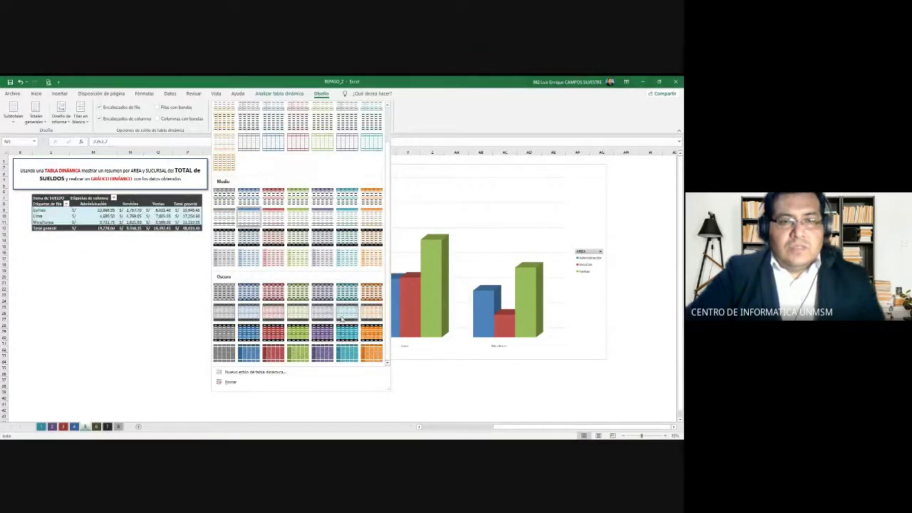
click(347, 299)
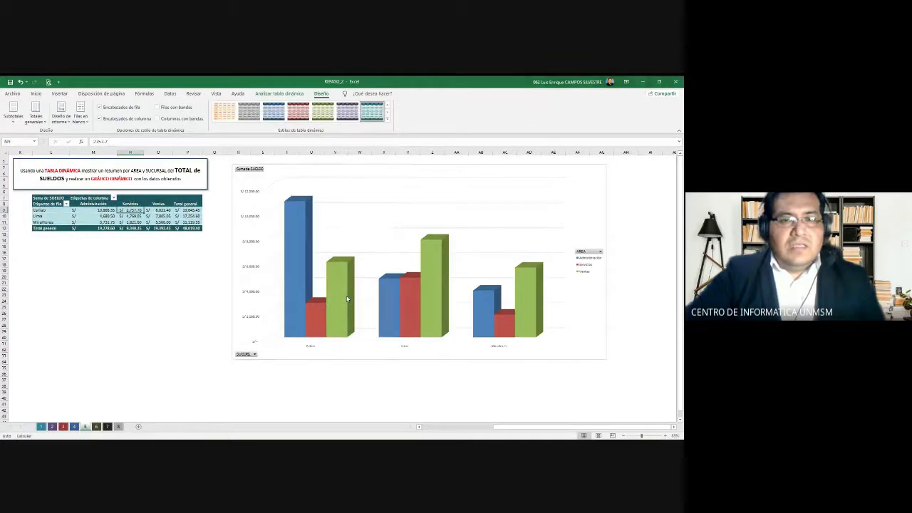
click(371, 169)
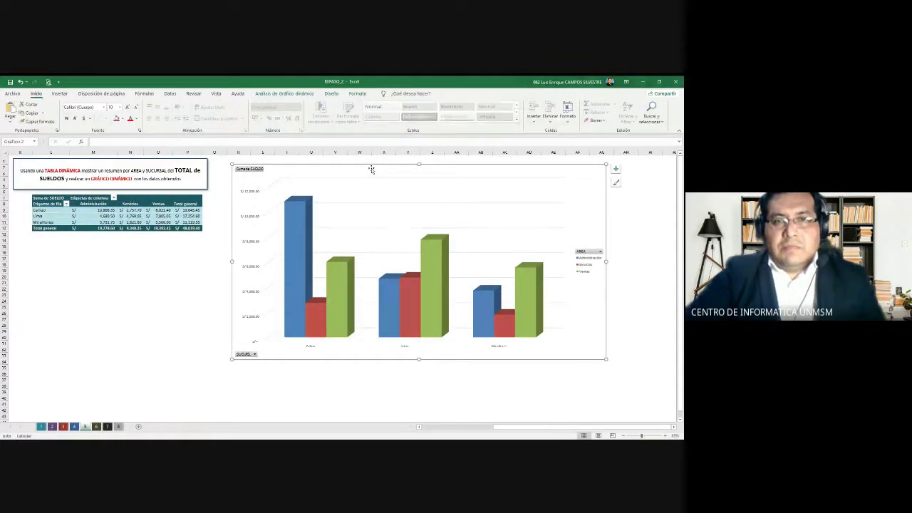
click(305, 94)
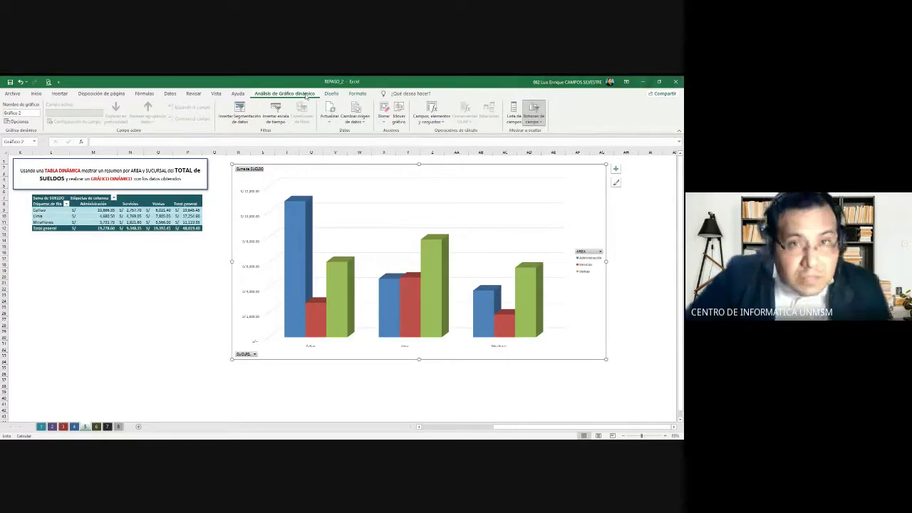
Try several chart styles and settle on Style 5 with bold blue, red and green columns
click(330, 94)
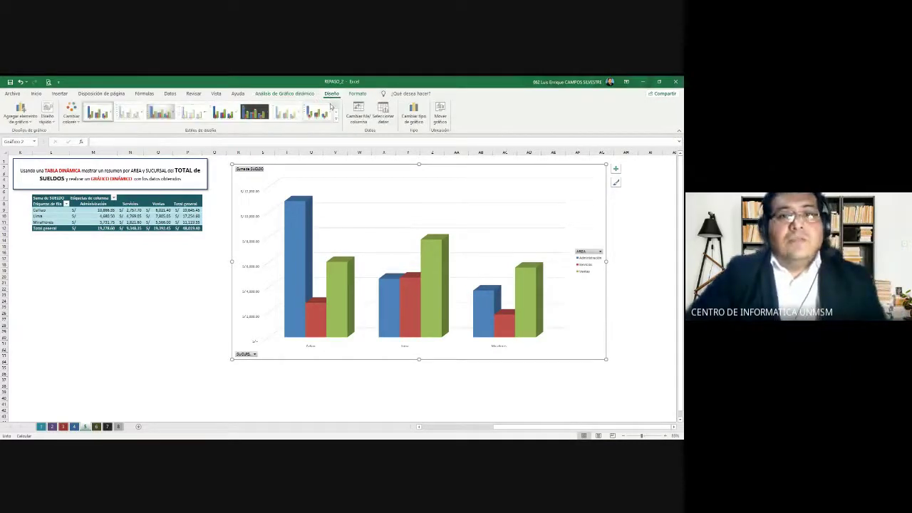
click(335, 115)
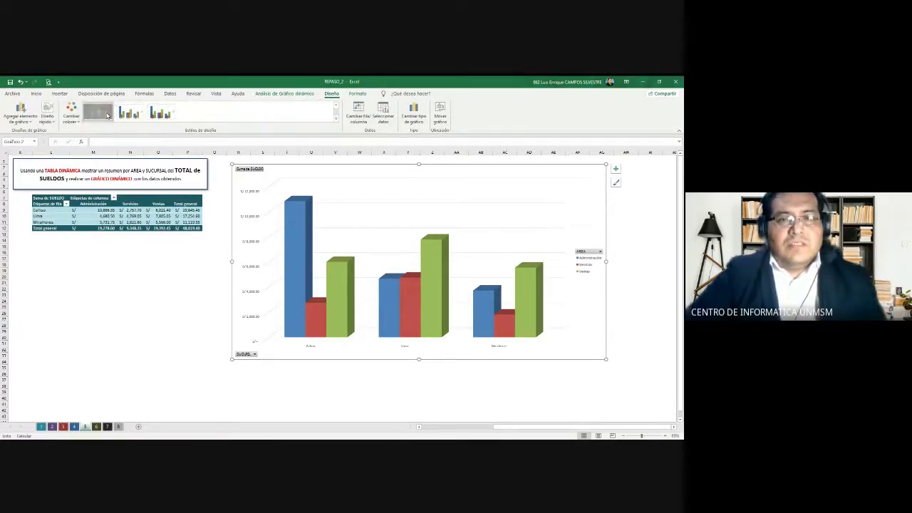
click(106, 115)
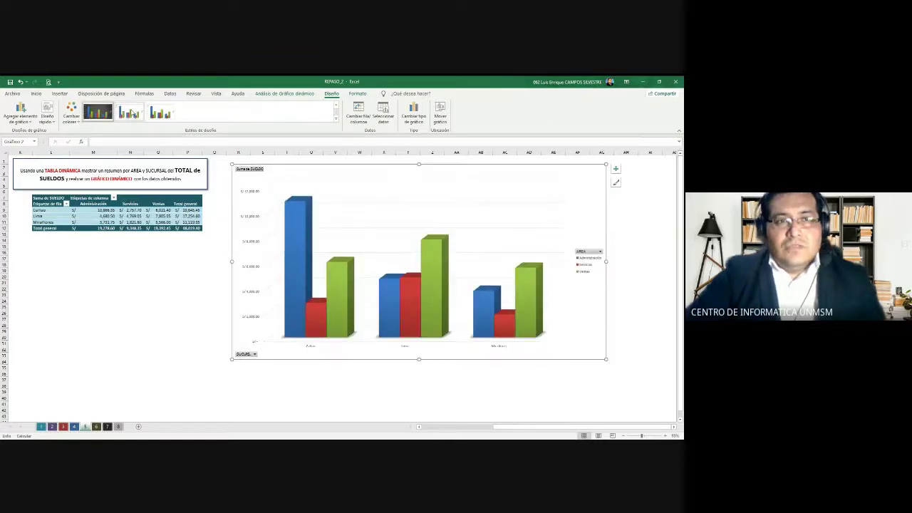
click(336, 107)
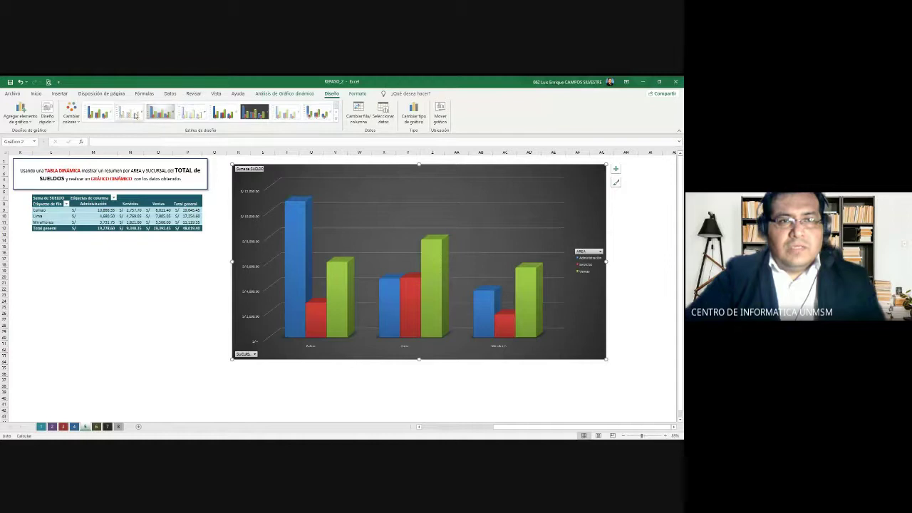
click(121, 114)
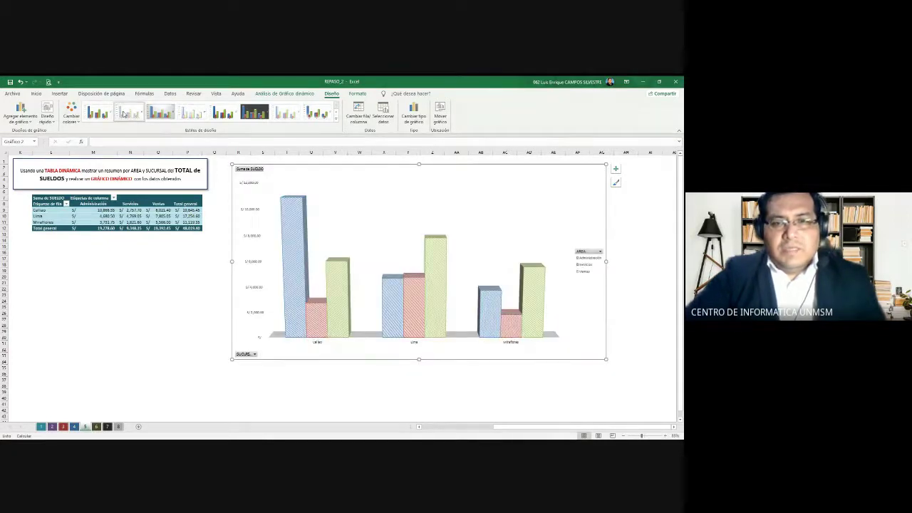
click(98, 114)
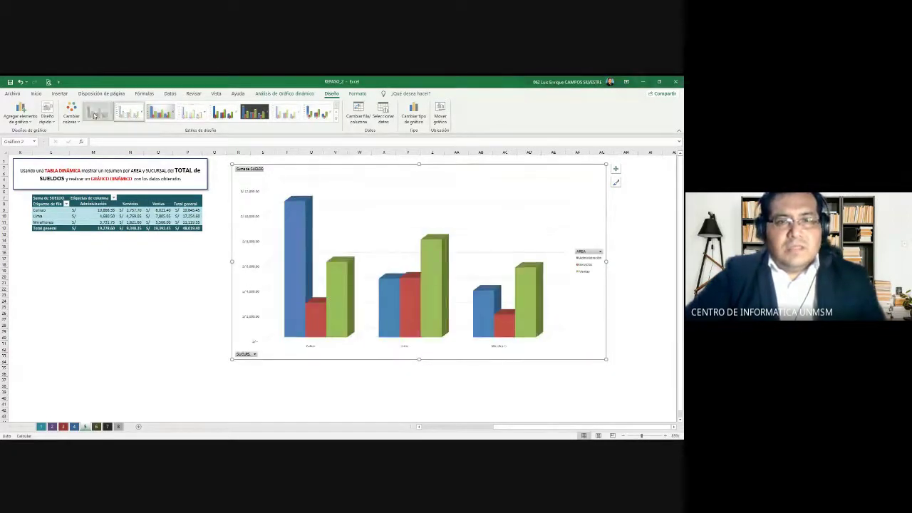
click(191, 114)
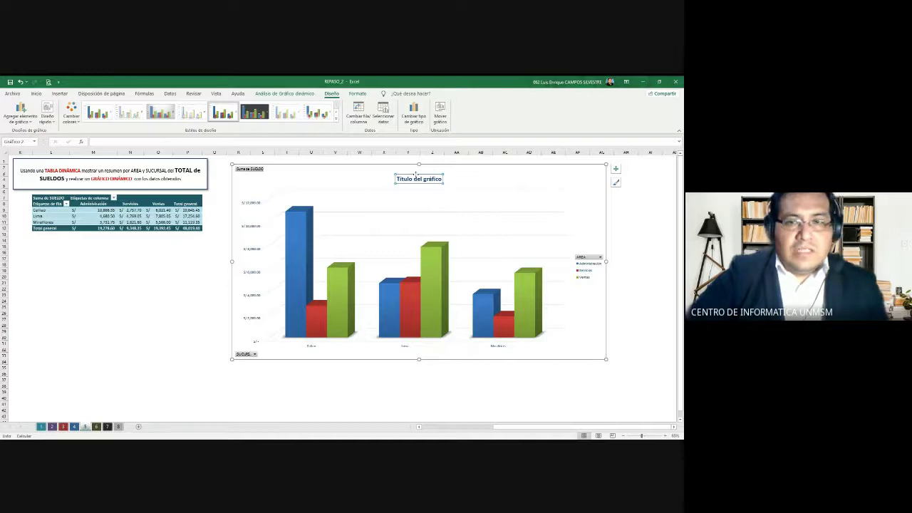
Replace the chart title placeholder with 'TOTAL DE SUELDOS POR ÁREA Y SUCURSAL'
double_click(417, 178)
key(Escape)
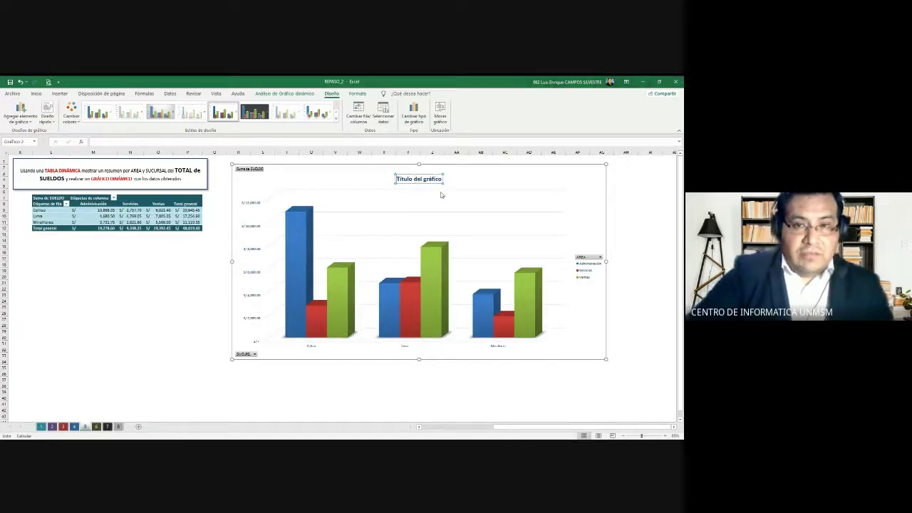
text(TOT)
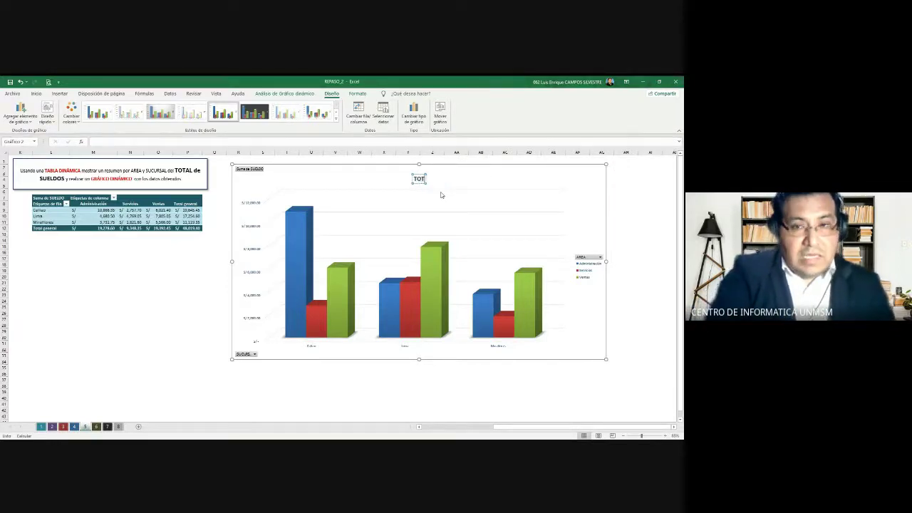
text(AL DE SUELFD)
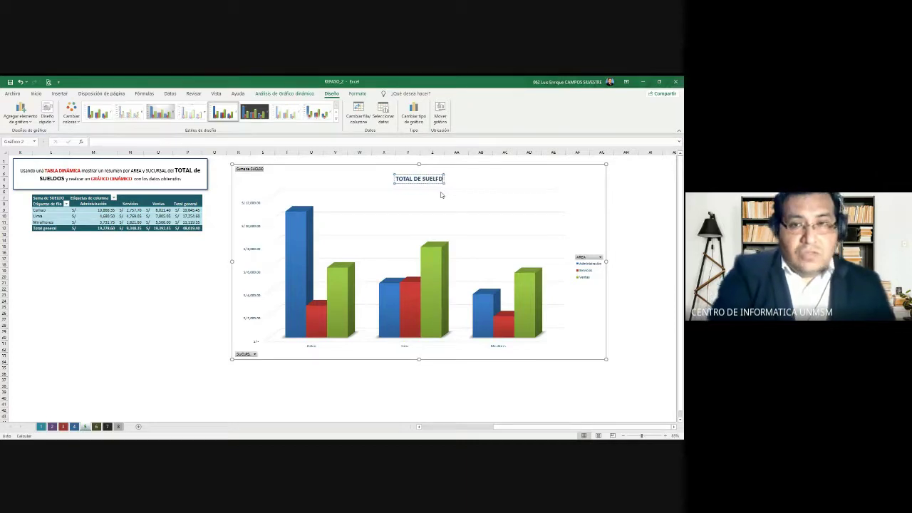
key(BackSpace)
text(OS POR)
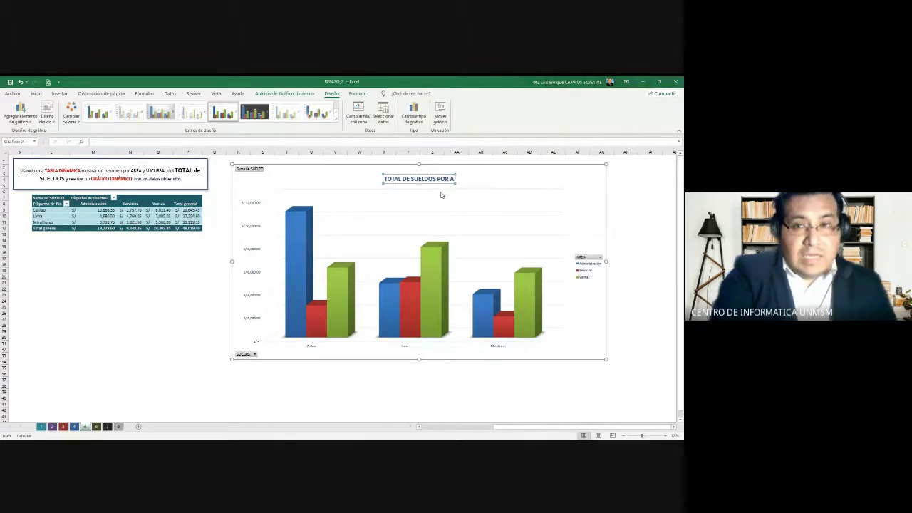
text(AREA)
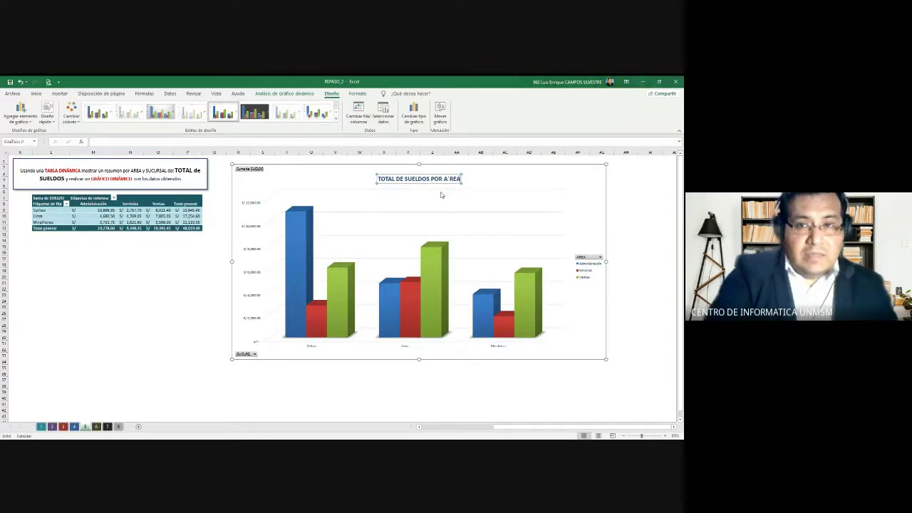
key(BackSpace)
key(BackSpace)
key(BackSpace)
text(ÁREA)
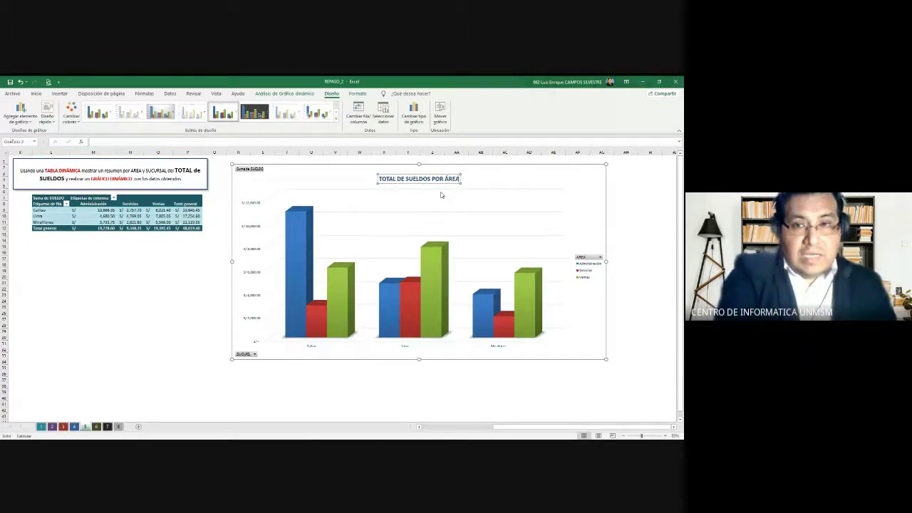
text( Y SUC)
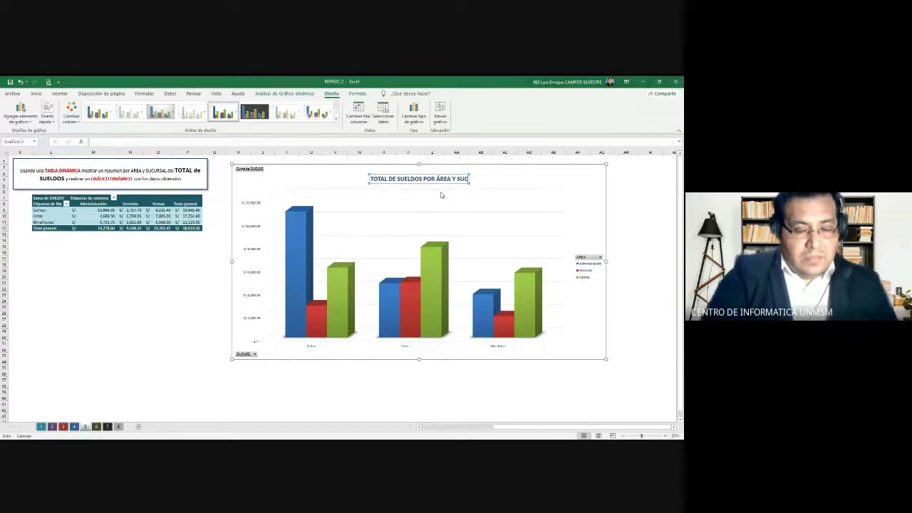
text(URSAL)
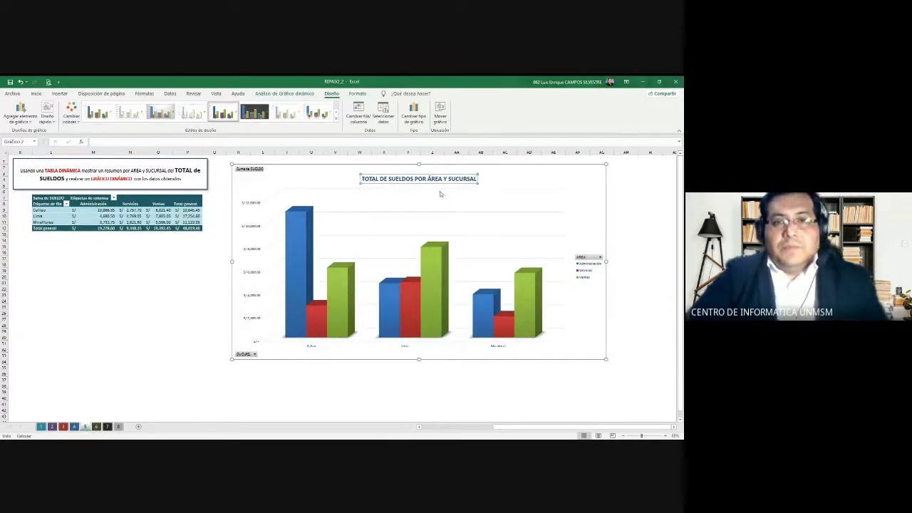
Finish the title edit and shift the chart slightly further right of the pivot table
click(217, 270)
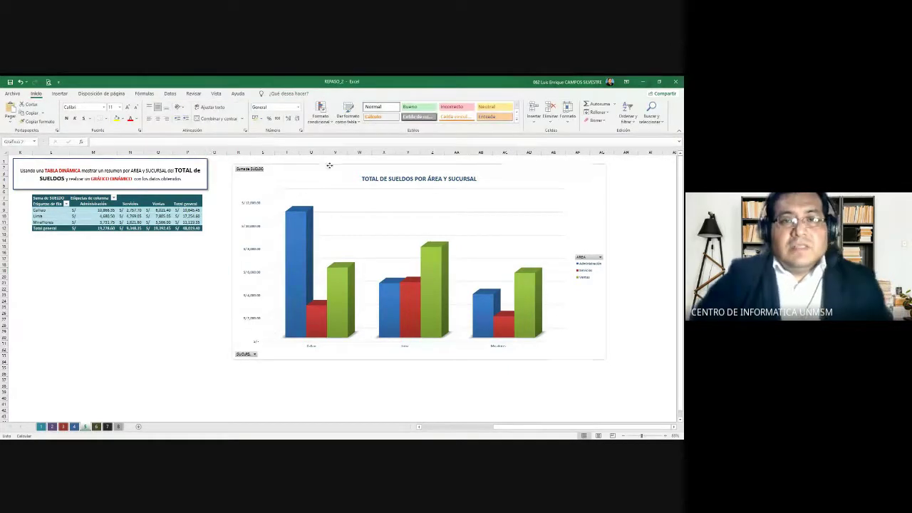
drag(329, 165, 368, 168)
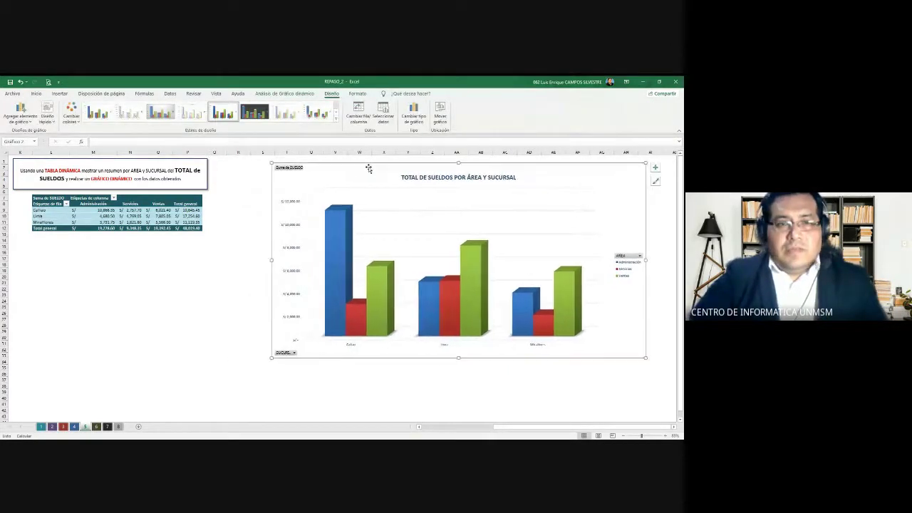
drag(18, 247, 246, 345)
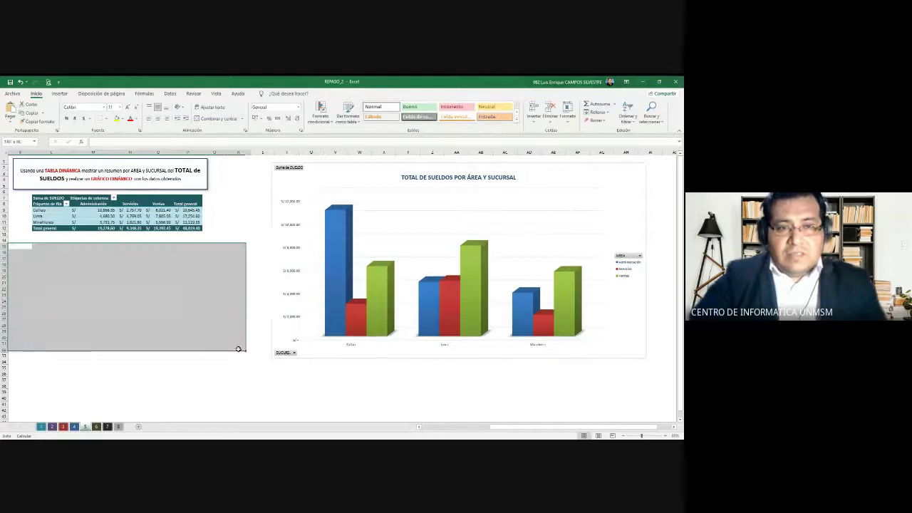
click(188, 295)
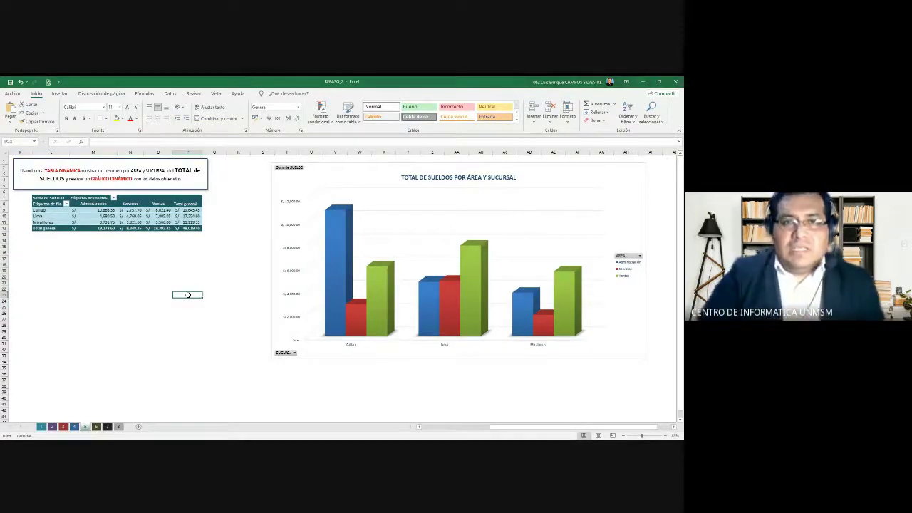
Select a pivot table value and open the PivotTable Analyze slicer options
click(158, 209)
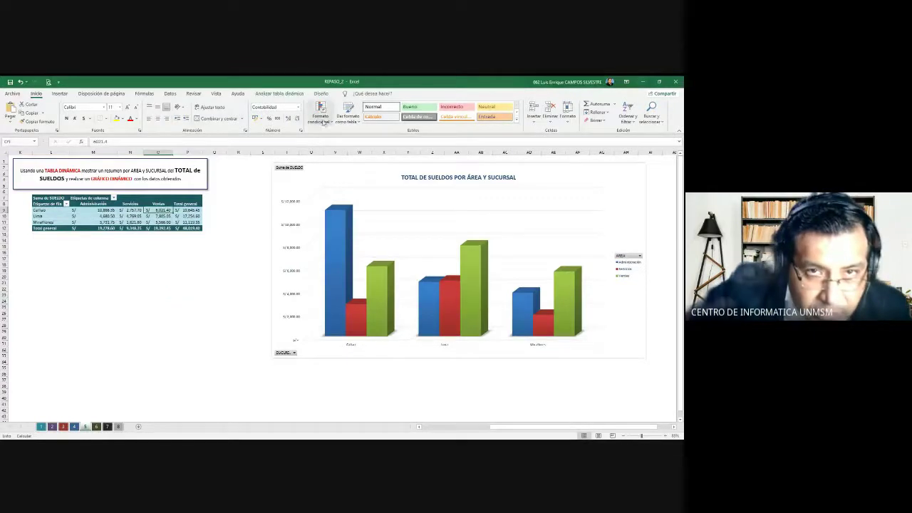
click(290, 97)
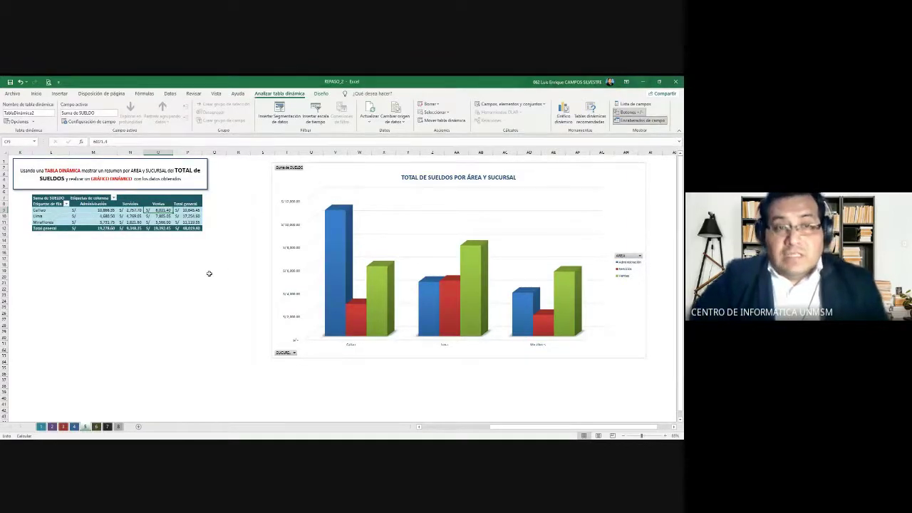
click(113, 222)
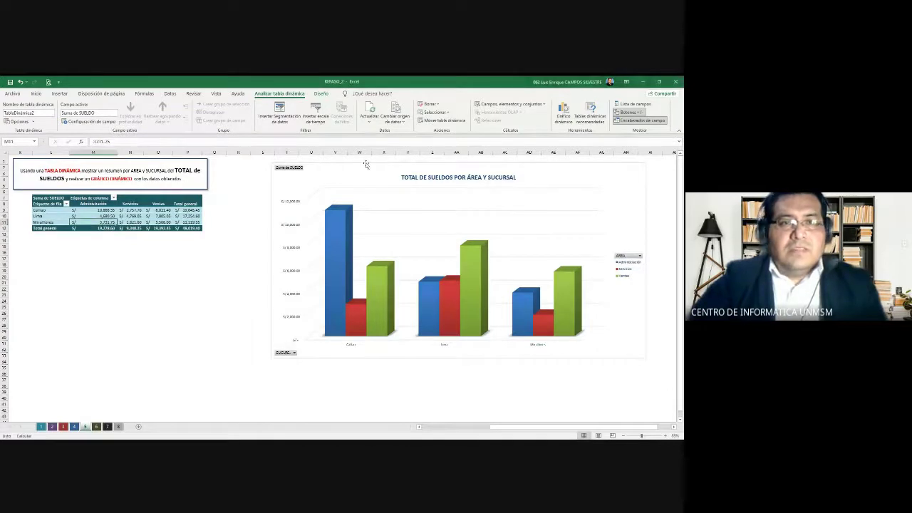
click(280, 123)
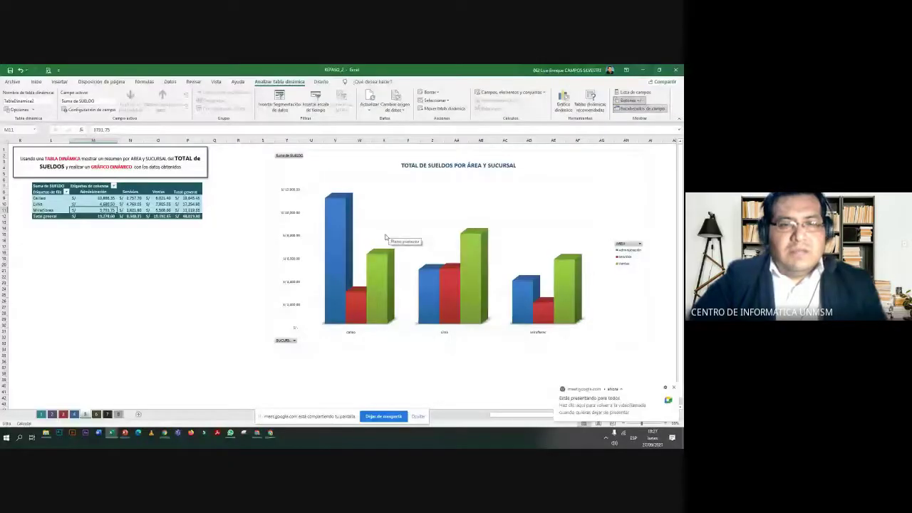
click(158, 257)
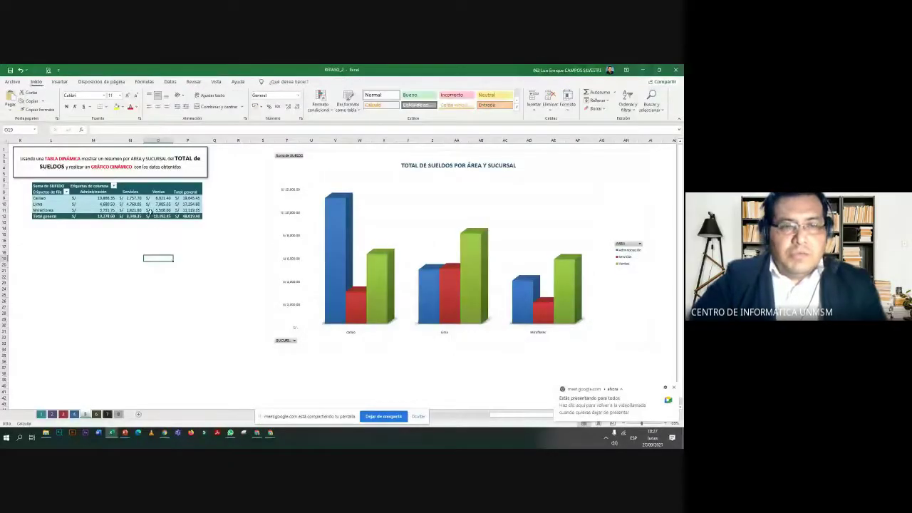
click(99, 203)
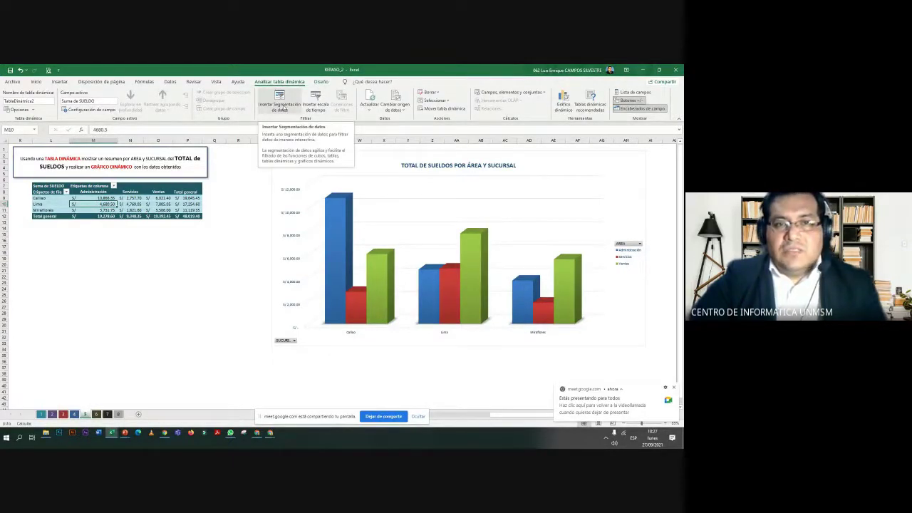
Tick TURNO in the Insert Slicers list to add a TURNO slicer
click(281, 106)
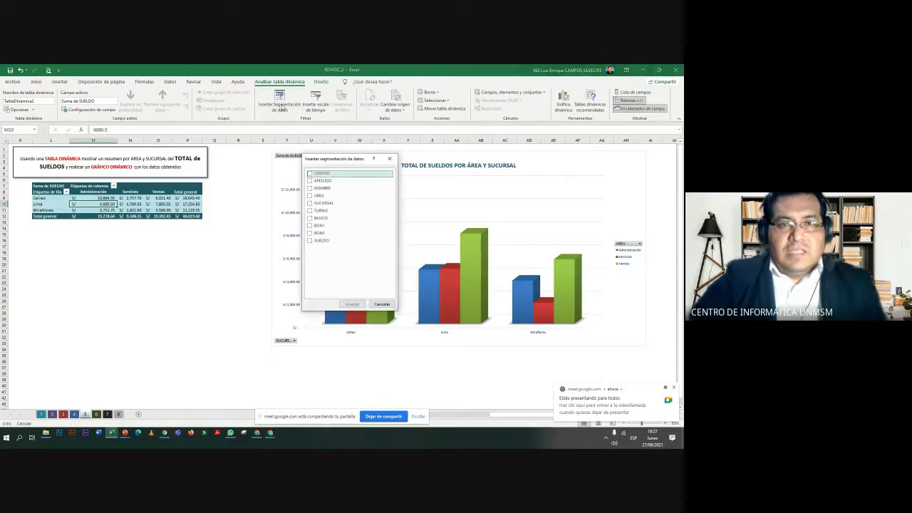
drag(333, 166, 267, 163)
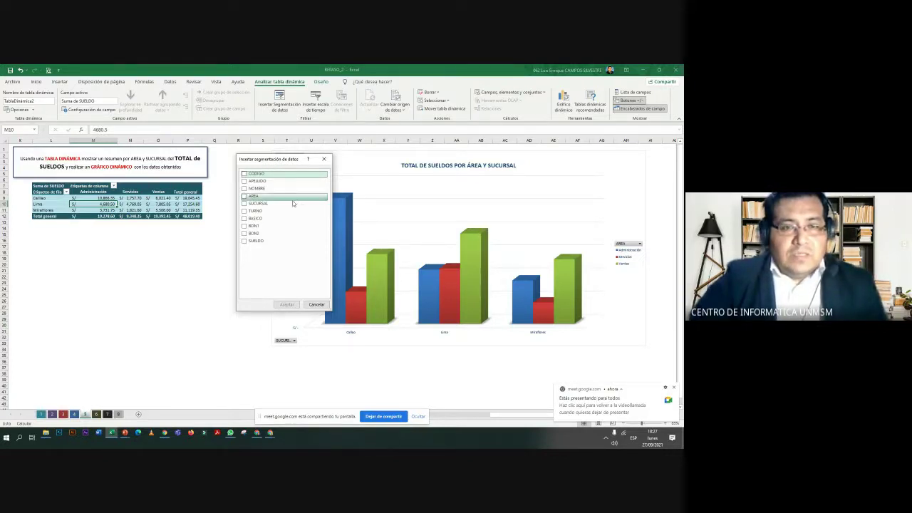
click(245, 211)
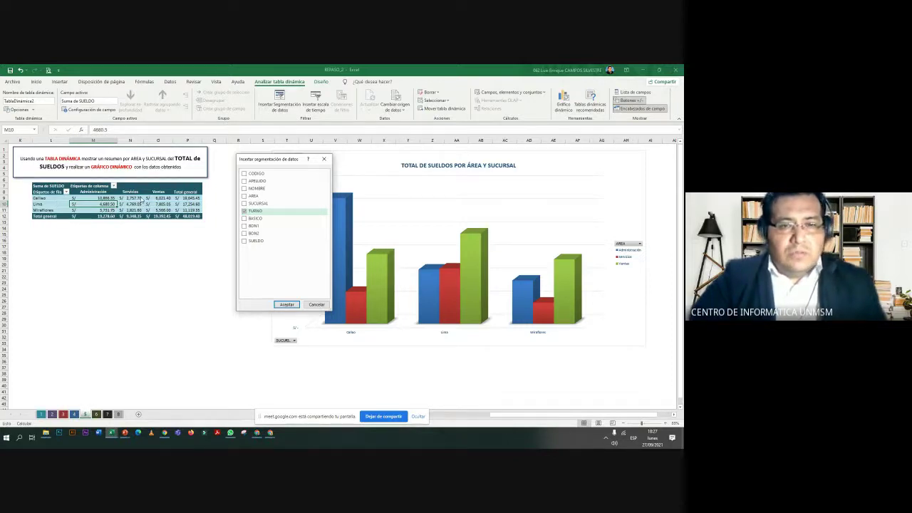
click(286, 304)
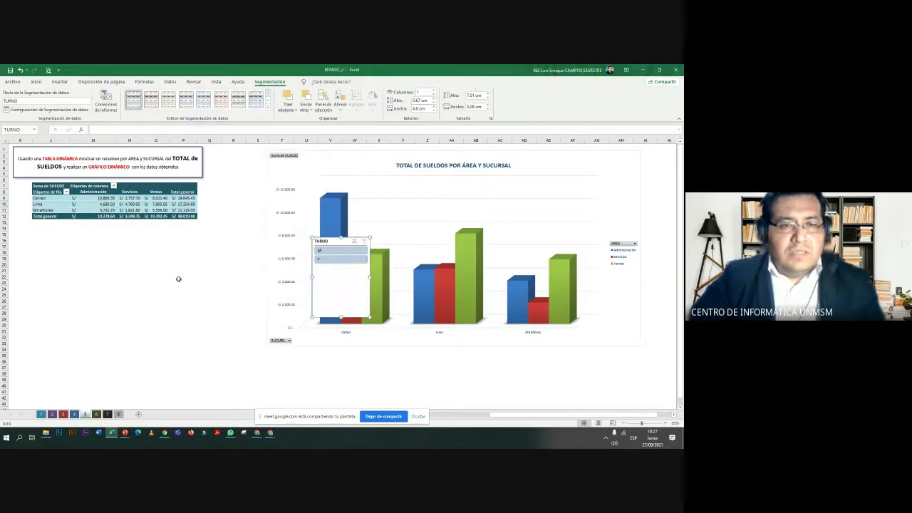
Place the TURNO slicer under the pivot table, shorten it, style it orange, and widen the chart
drag(332, 243, 96, 239)
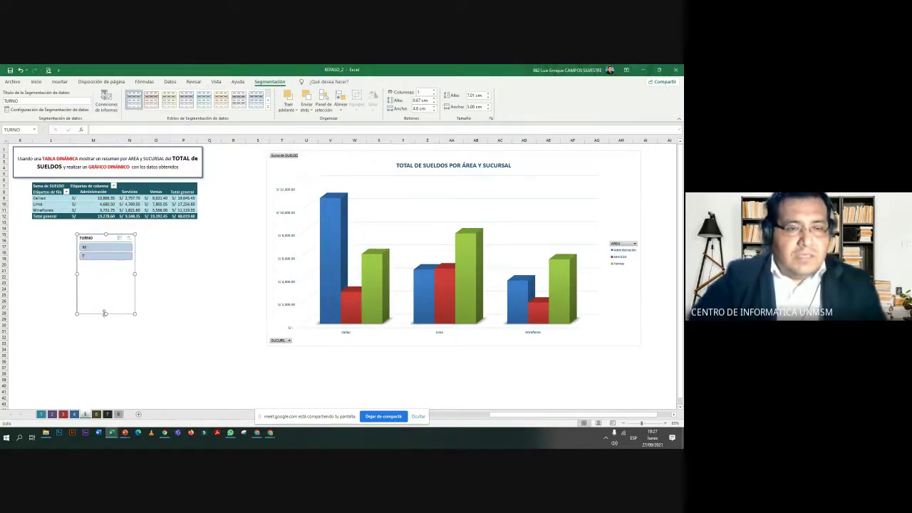
mouse_move(104, 313)
mouse_down()
mouse_move(107, 267)
mouse_move(164, 251)
mouse_move(79, 247)
mouse_up()
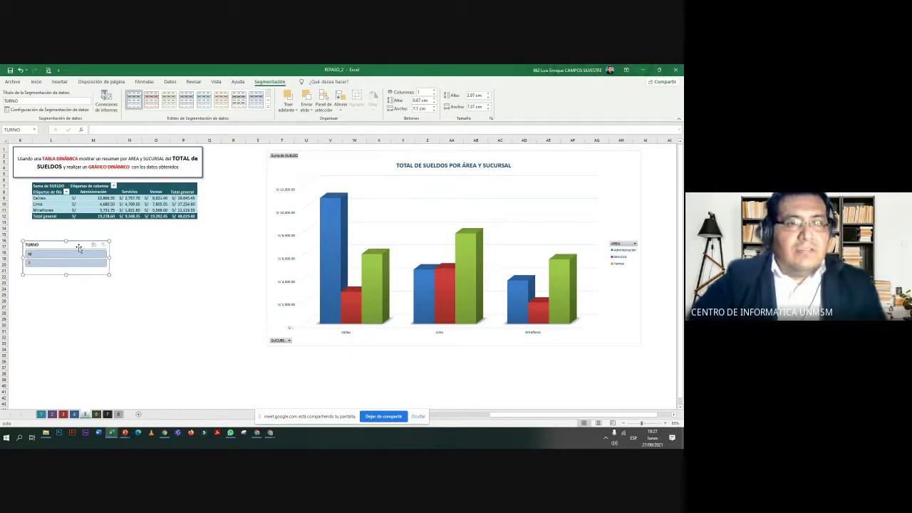
click(221, 104)
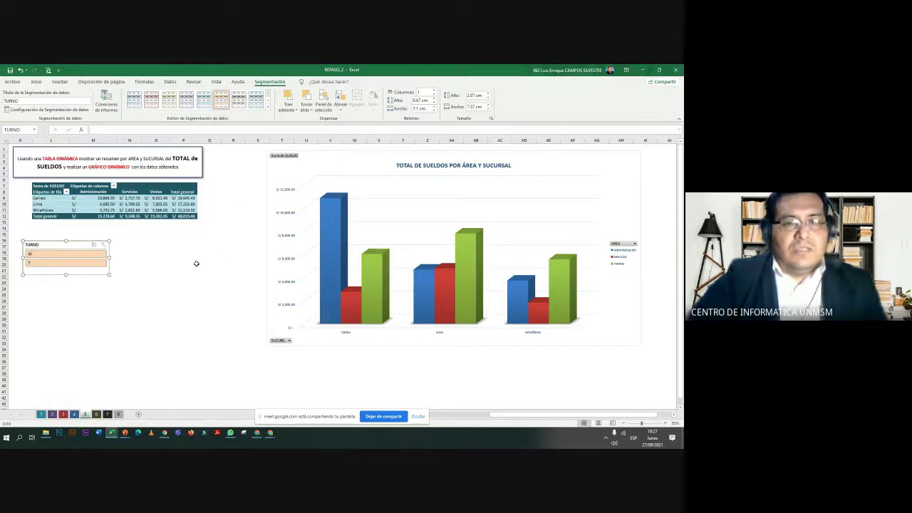
drag(266, 248, 220, 255)
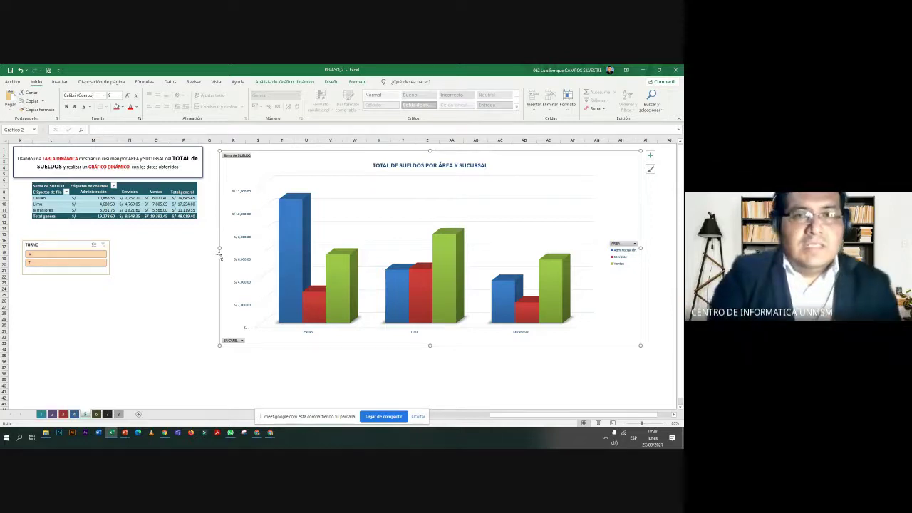
Filter the pivot table by TURNO, trying M and ending on T (total S/ 23,286.65)
click(104, 264)
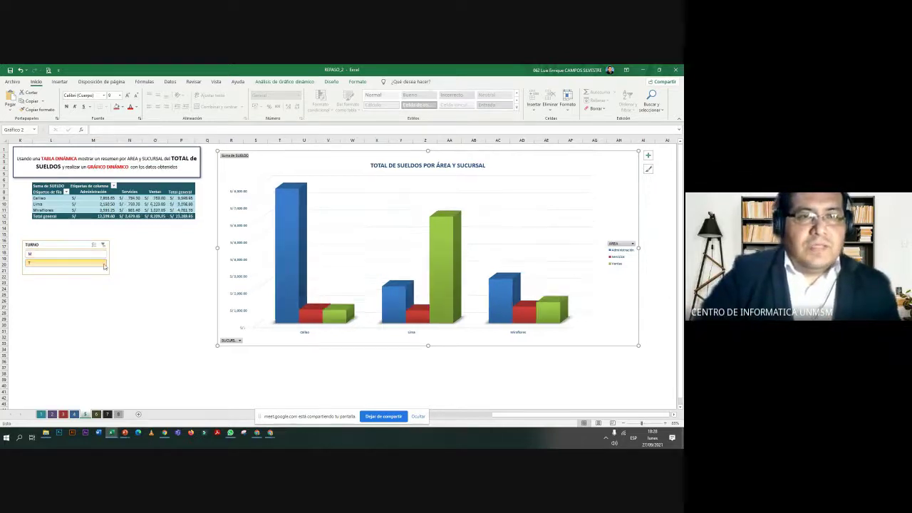
click(288, 82)
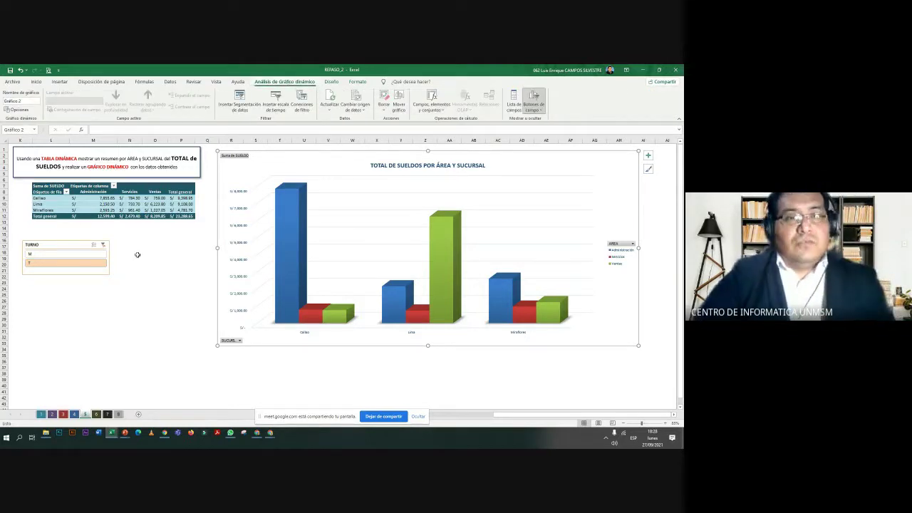
click(127, 263)
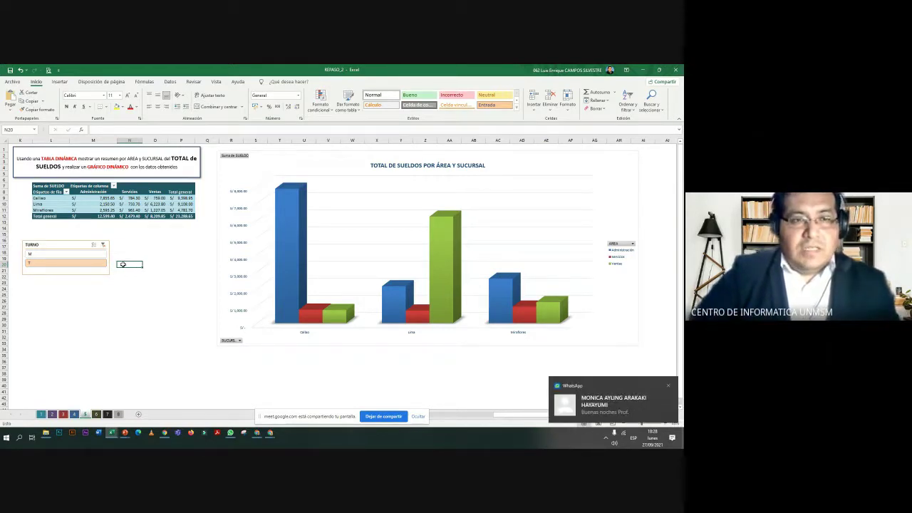
click(41, 254)
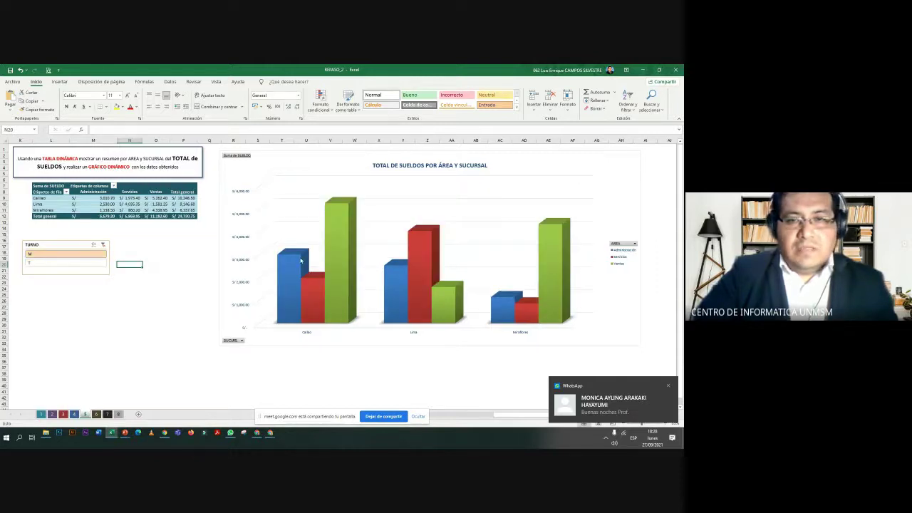
click(51, 265)
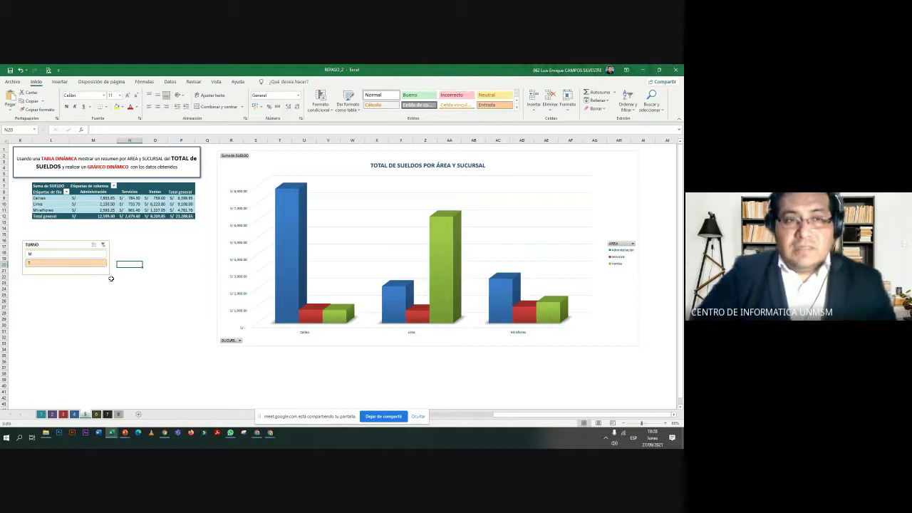
Narrow the TURNO slicer and reposition it under the pivot table
click(109, 258)
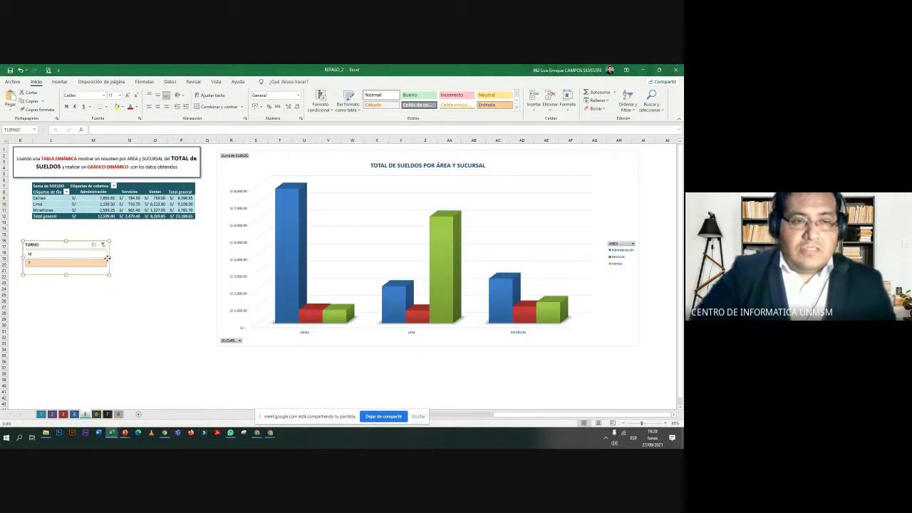
mouse_move(70, 262)
mouse_down()
mouse_move(58, 265)
mouse_move(66, 258)
mouse_move(54, 239)
mouse_up()
click(90, 256)
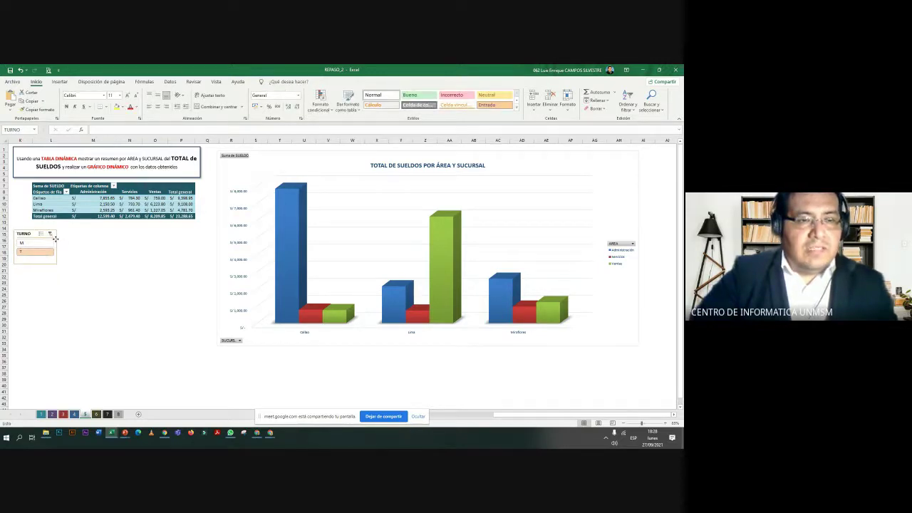
click(96, 249)
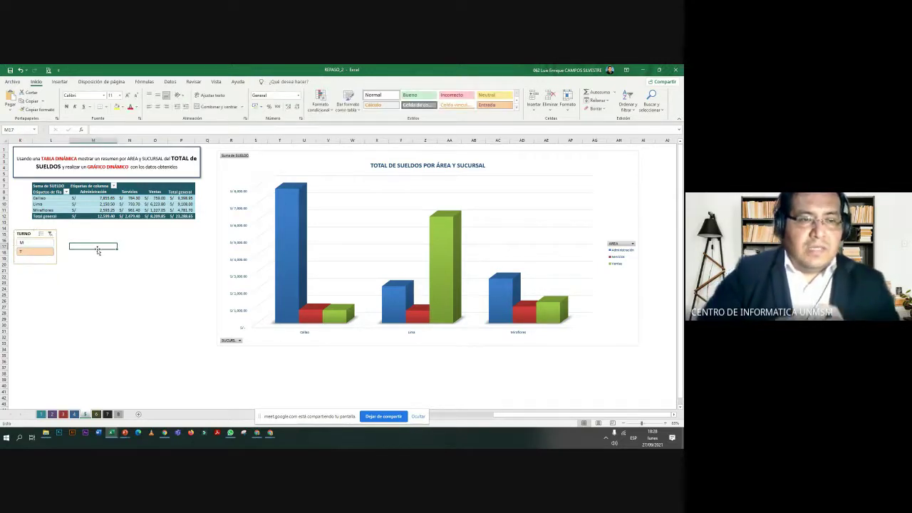
click(87, 211)
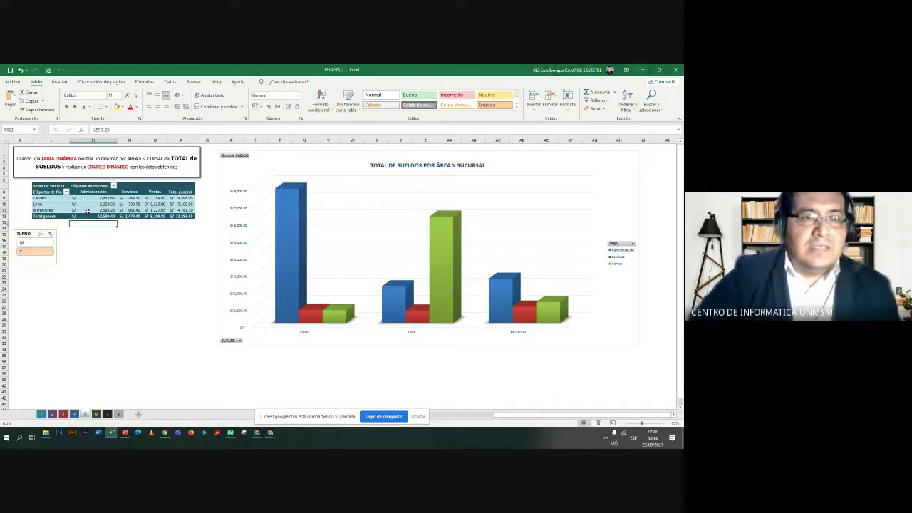
Insert slicers for the SUCURSAL and AREA fields from PivotTable Analyze
click(280, 81)
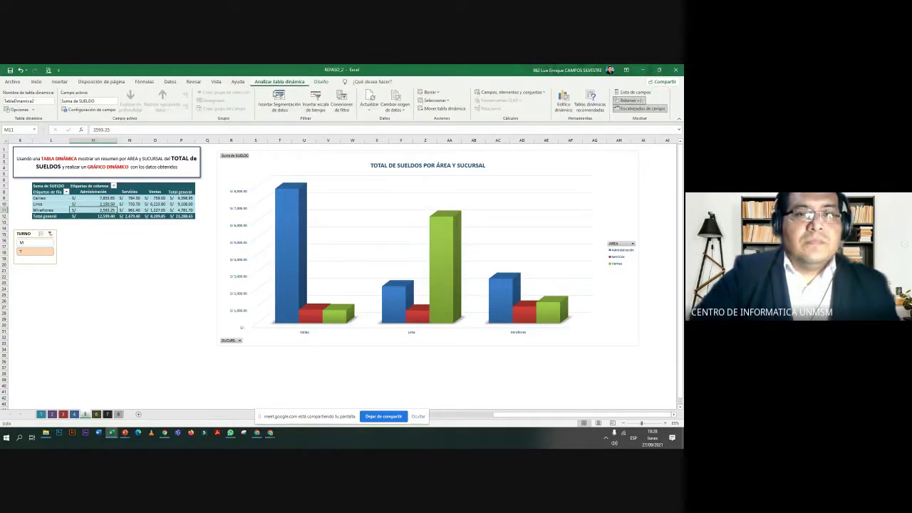
click(276, 99)
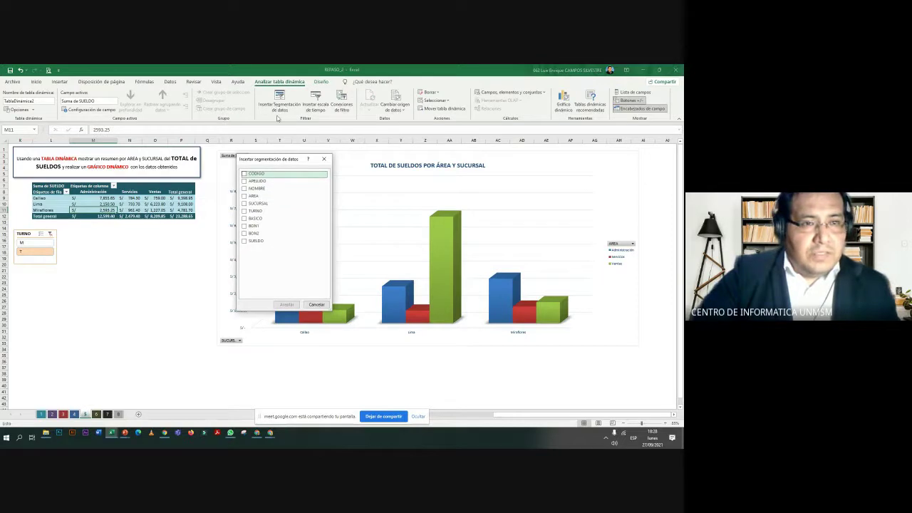
click(244, 204)
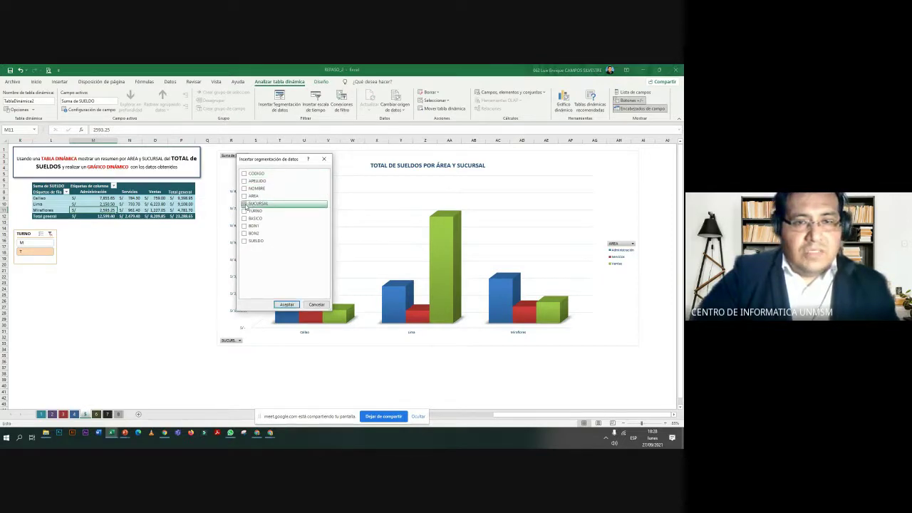
click(284, 304)
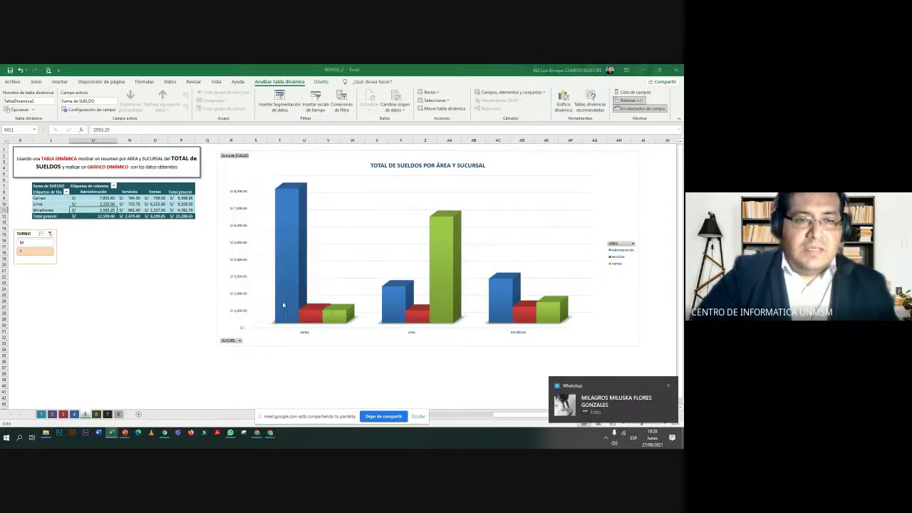
Line up the SUCURSAL and AREA slicers beside TURNO, shortening SUCURSAL
drag(335, 247, 75, 233)
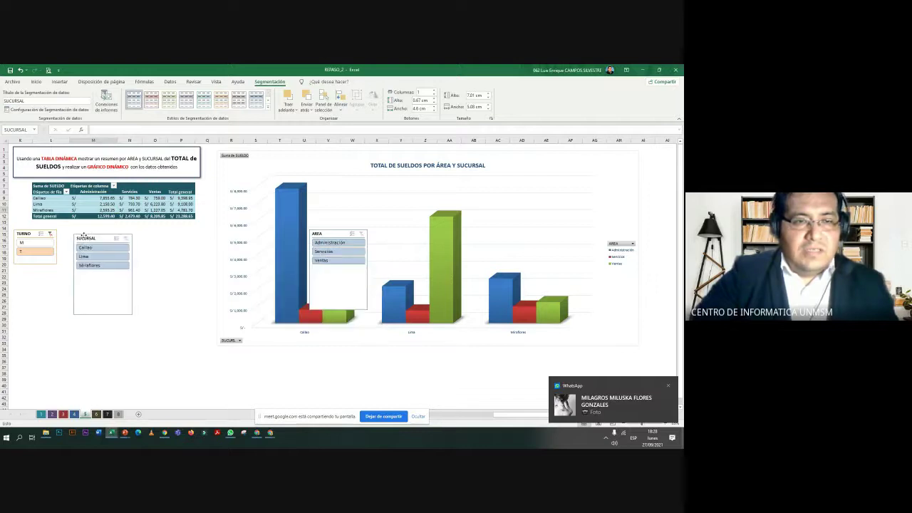
drag(92, 309, 93, 276)
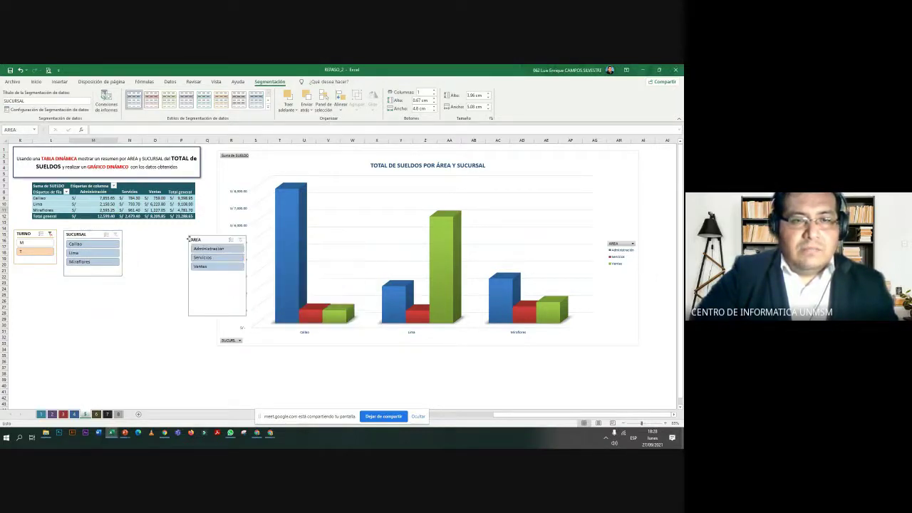
drag(331, 233, 153, 235)
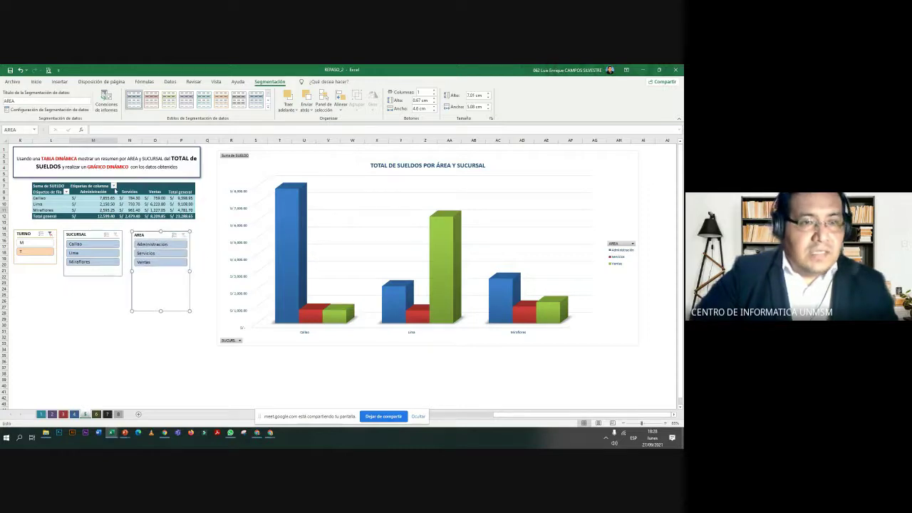
click(113, 186)
click(99, 210)
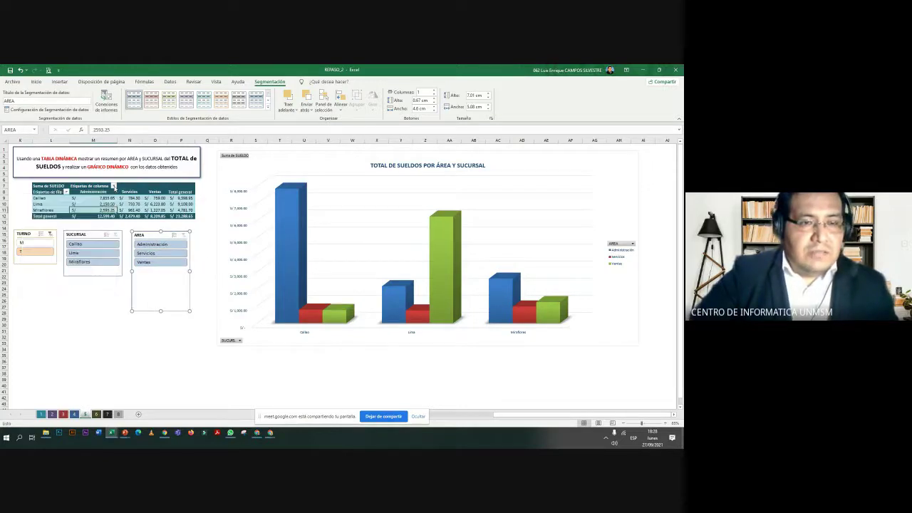
Apply a red slicer style to SUCURSAL and a green style to AREA
click(89, 235)
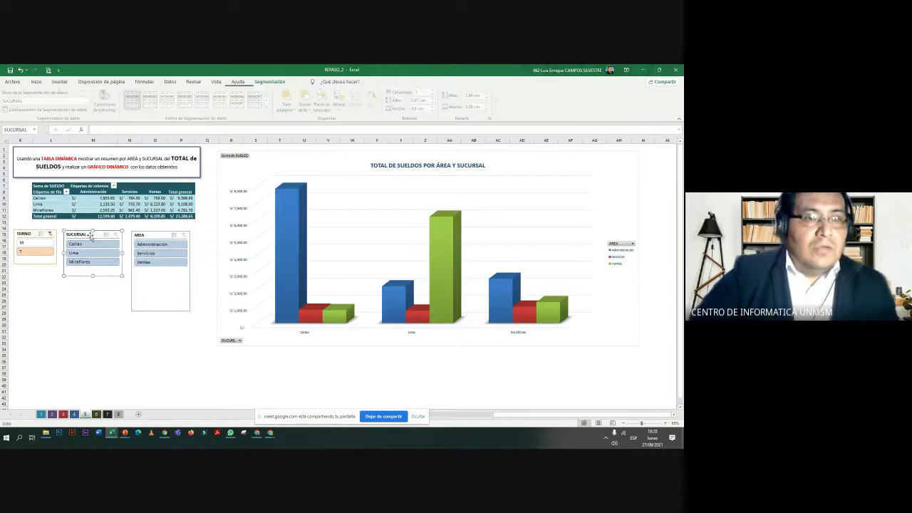
click(151, 100)
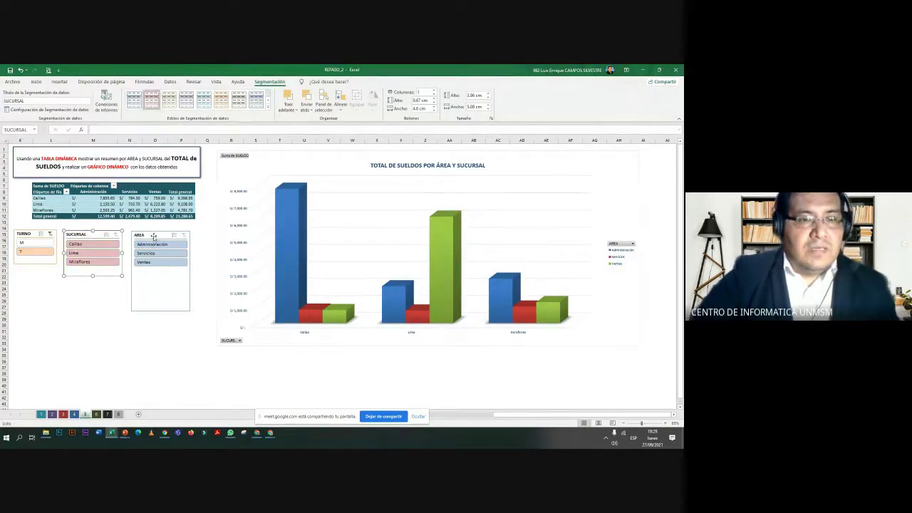
click(152, 237)
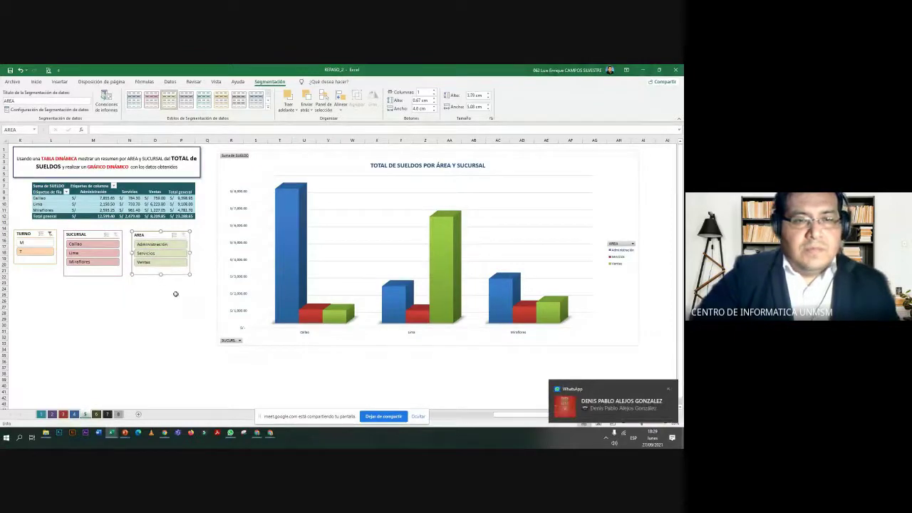
click(176, 294)
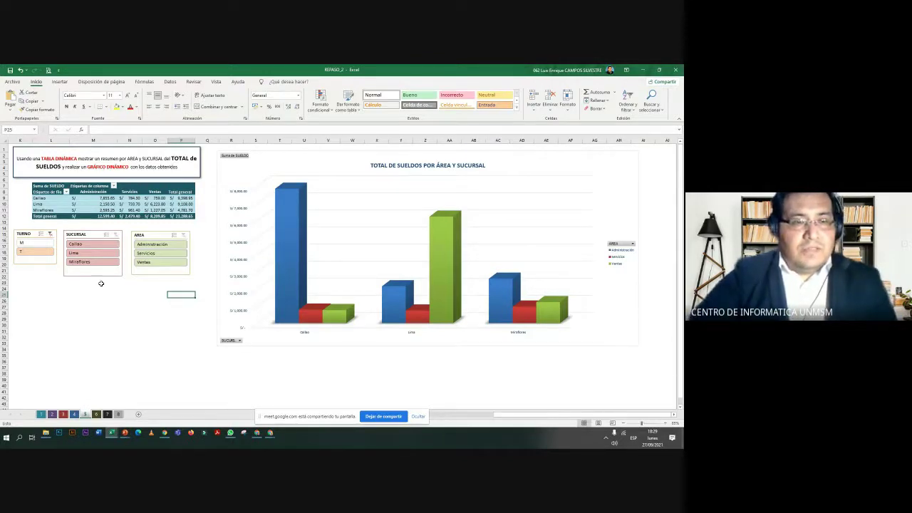
Filter by turn M, branch Lima, areas Servicios then Administración, and turn T
click(34, 243)
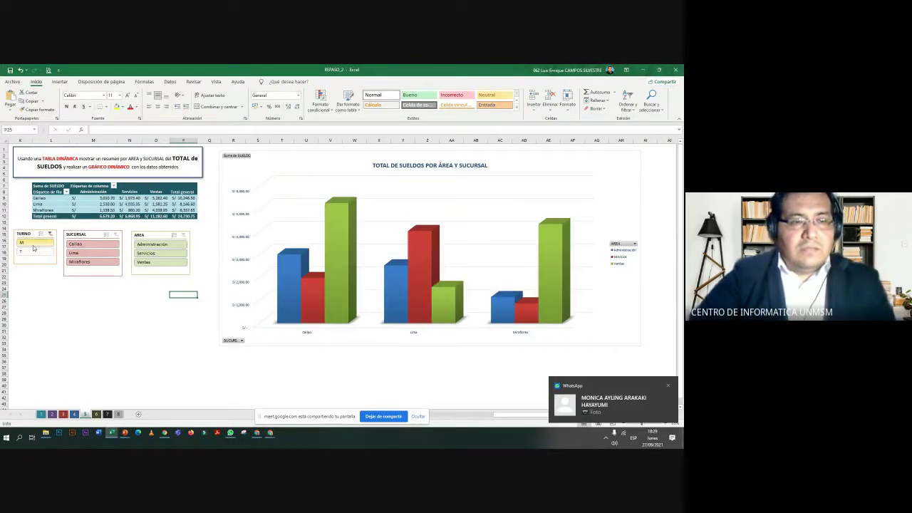
click(80, 252)
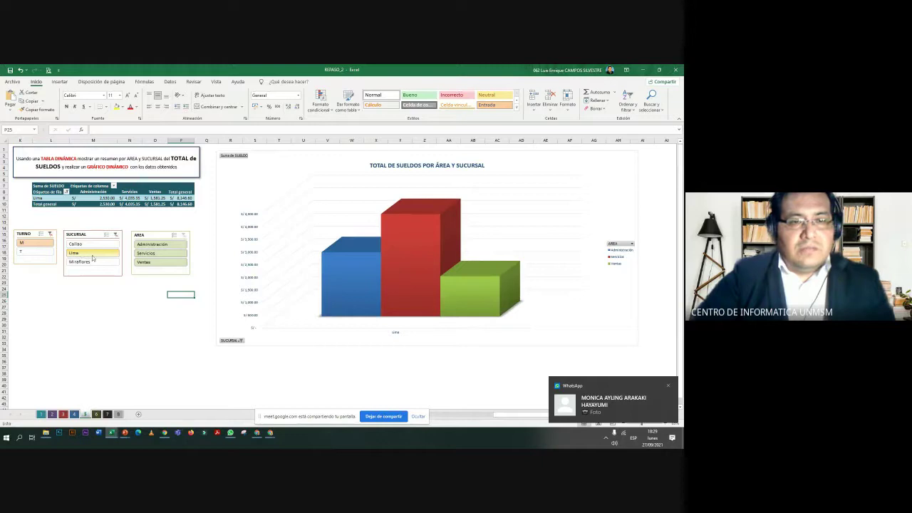
click(146, 255)
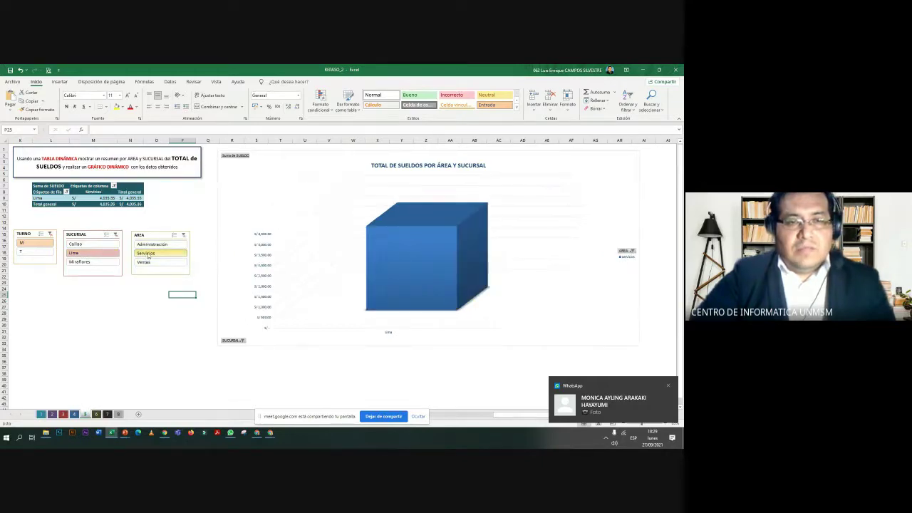
click(151, 243)
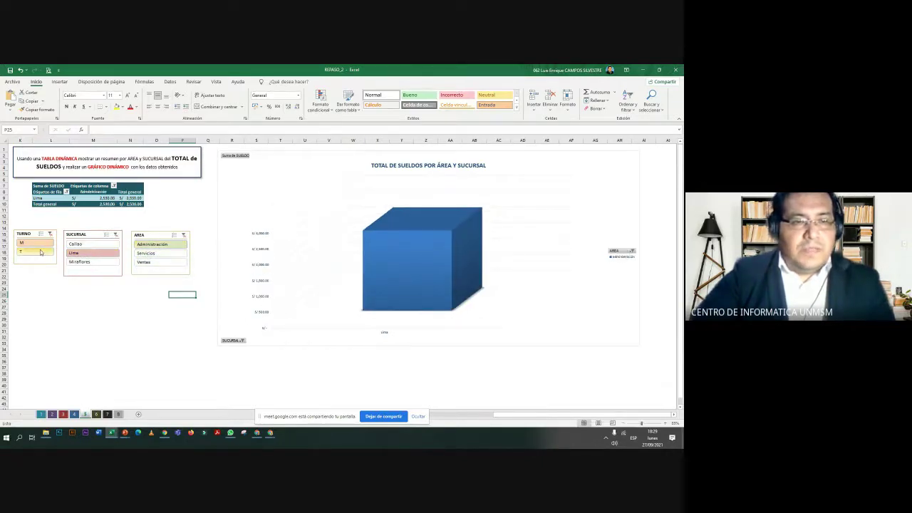
click(40, 252)
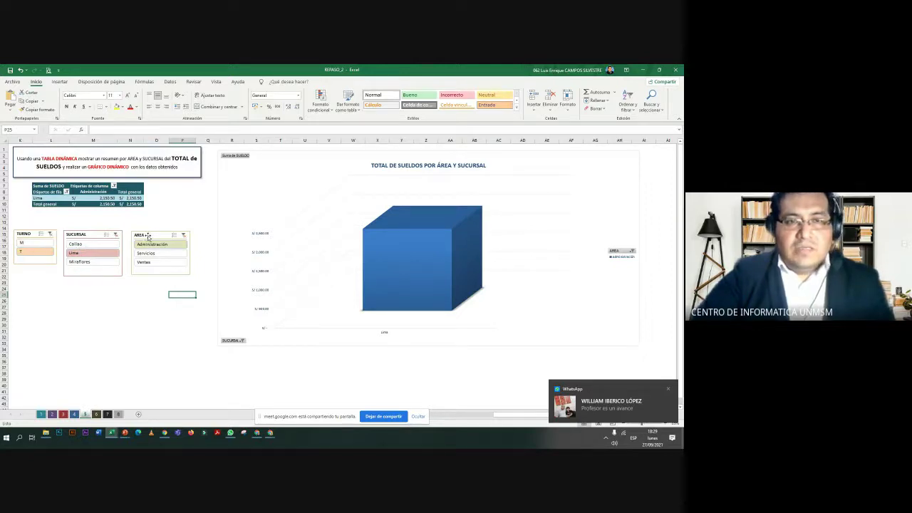
Clear the AREA, SUCURSAL and TURNO slicer filters so all data shows
drag(148, 236, 146, 234)
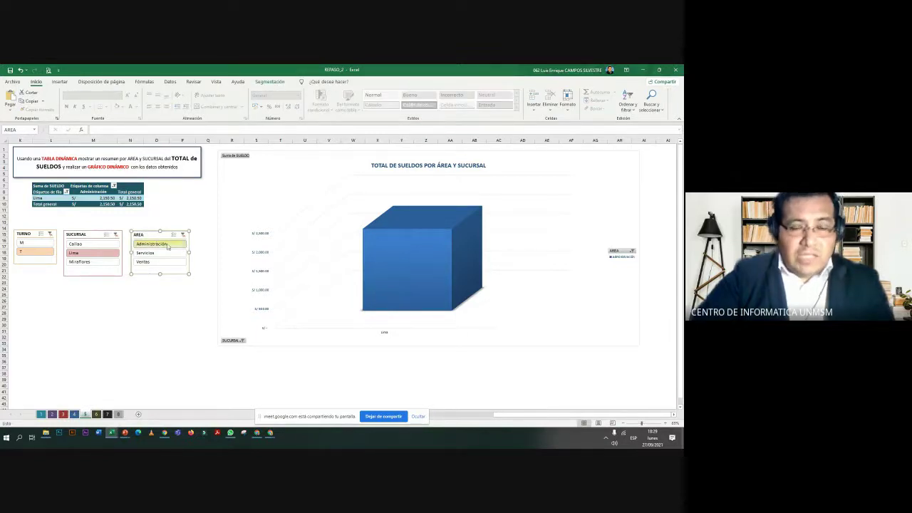
click(183, 235)
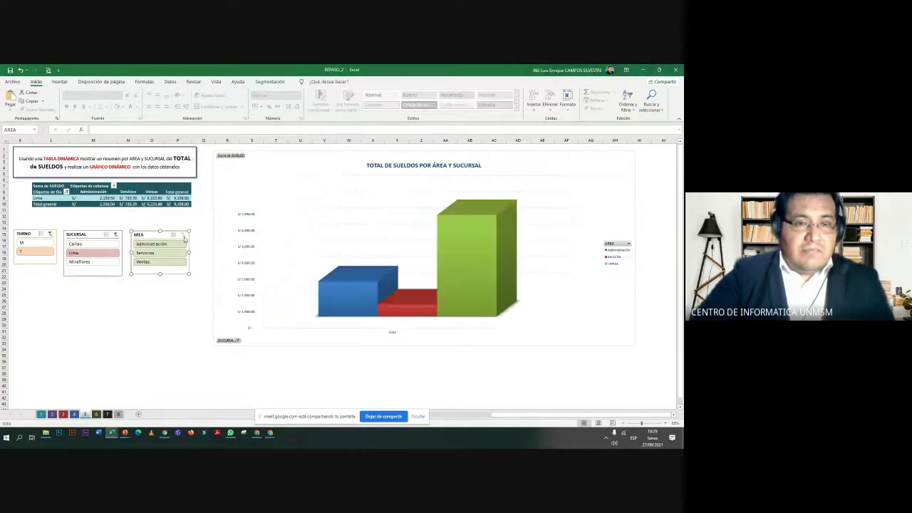
click(116, 235)
click(50, 234)
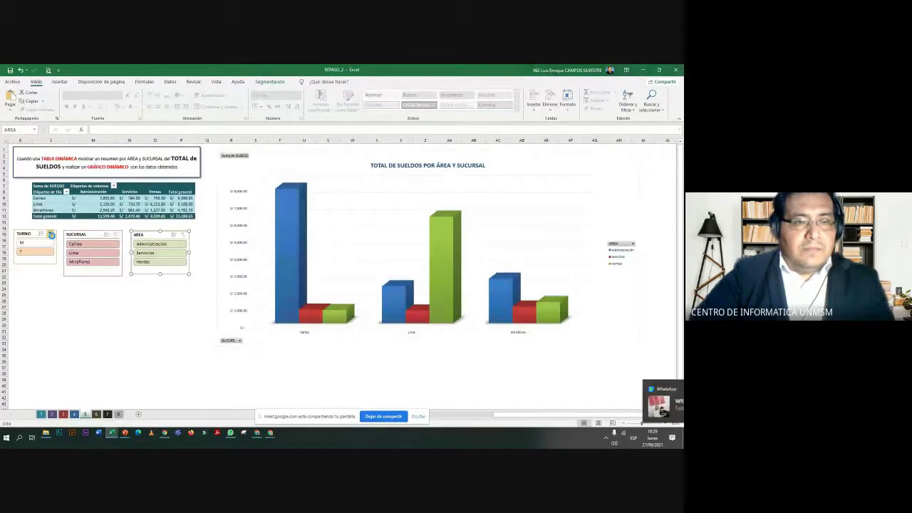
click(202, 273)
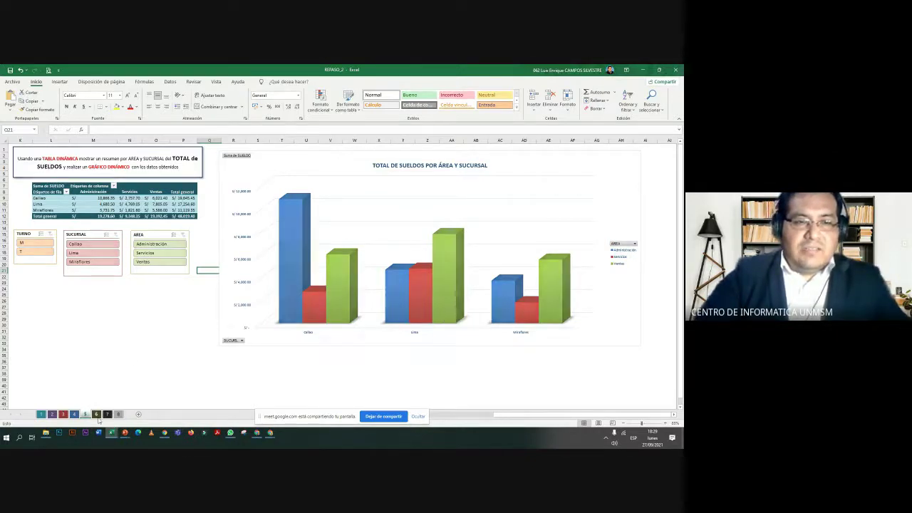
key(ctrl+Page_Up)
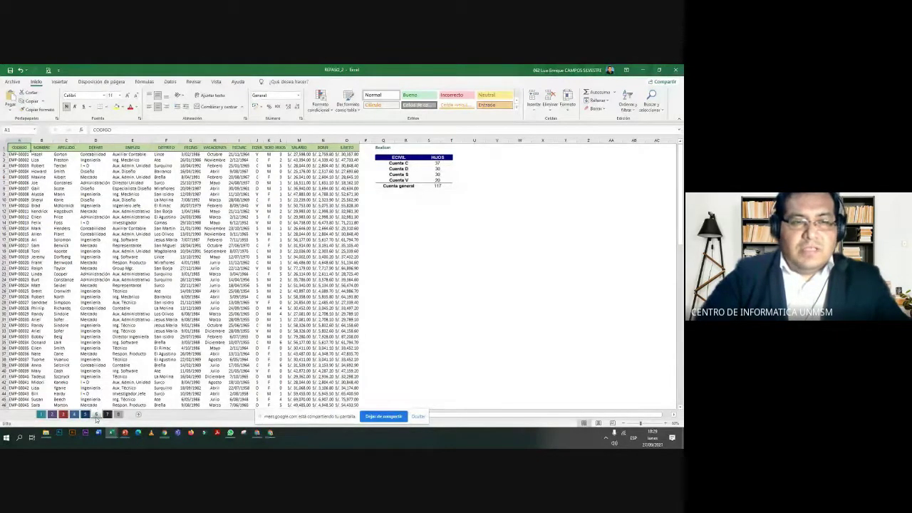
key(ctrl+Page_Up)
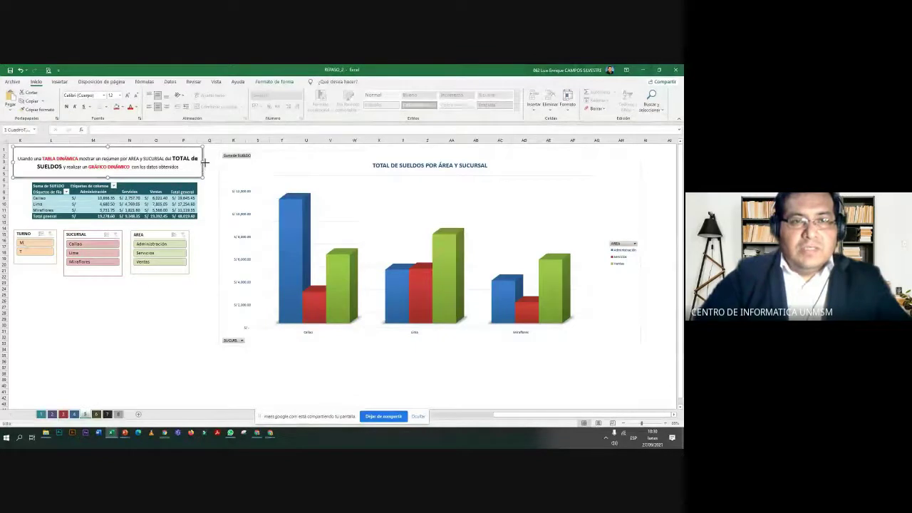
Widen the instructions text box to the right, then select cell N30
drag(204, 163, 216, 163)
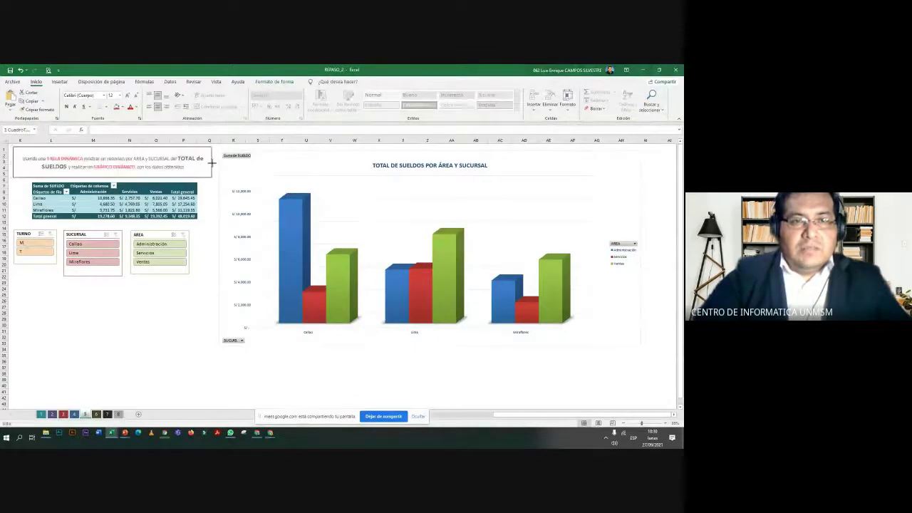
click(130, 325)
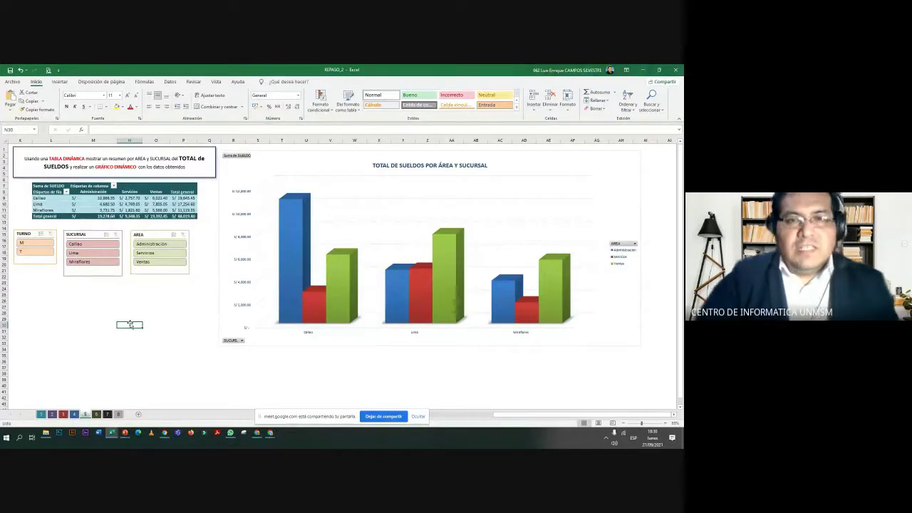
key(alt+Tab)
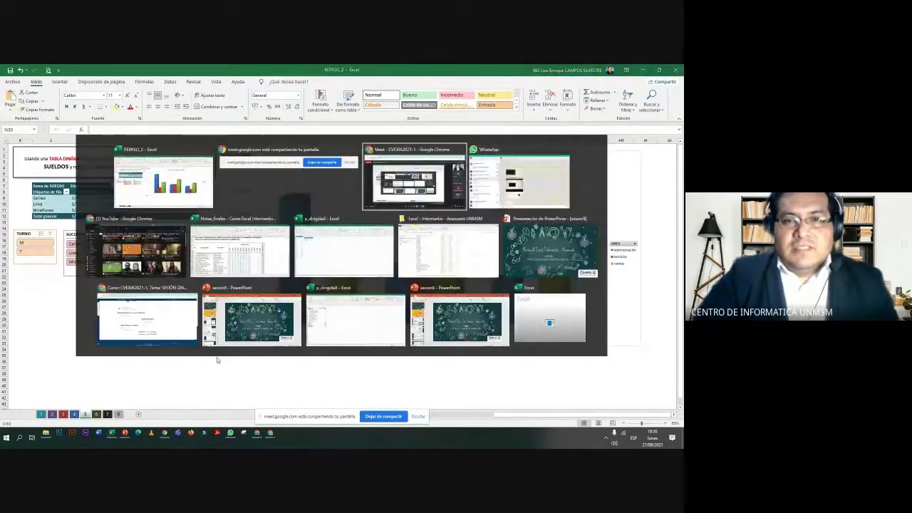
key(alt+Tab)
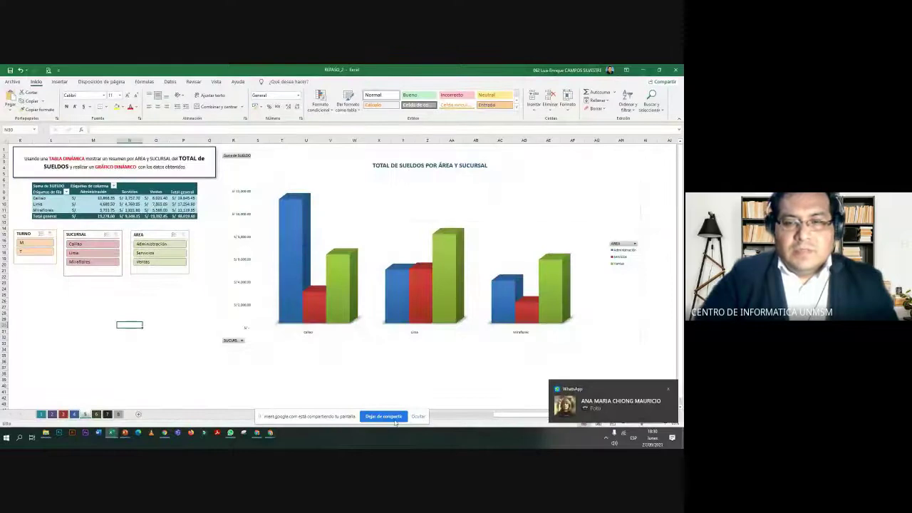
click(393, 419)
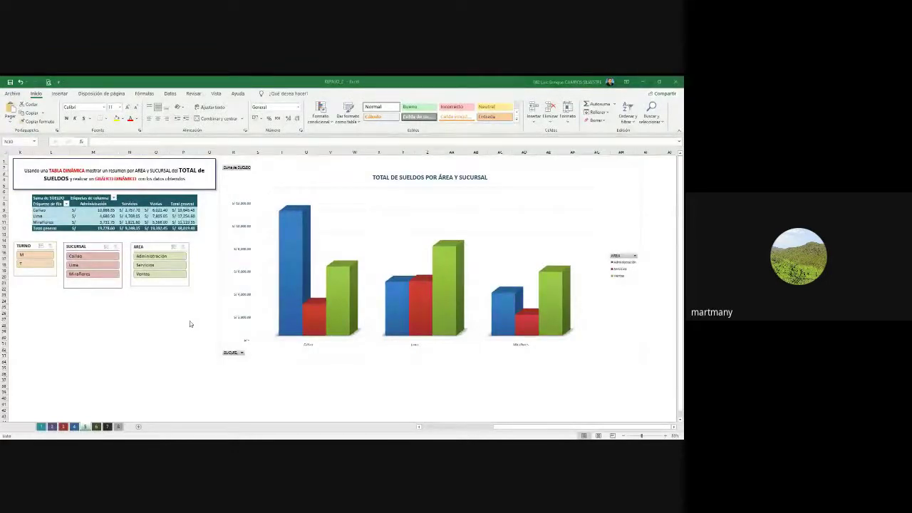
click(108, 216)
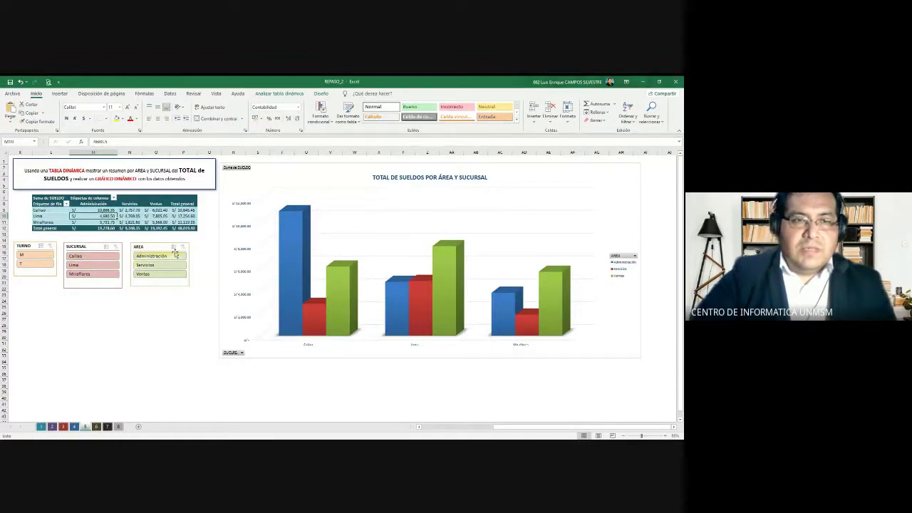
click(122, 216)
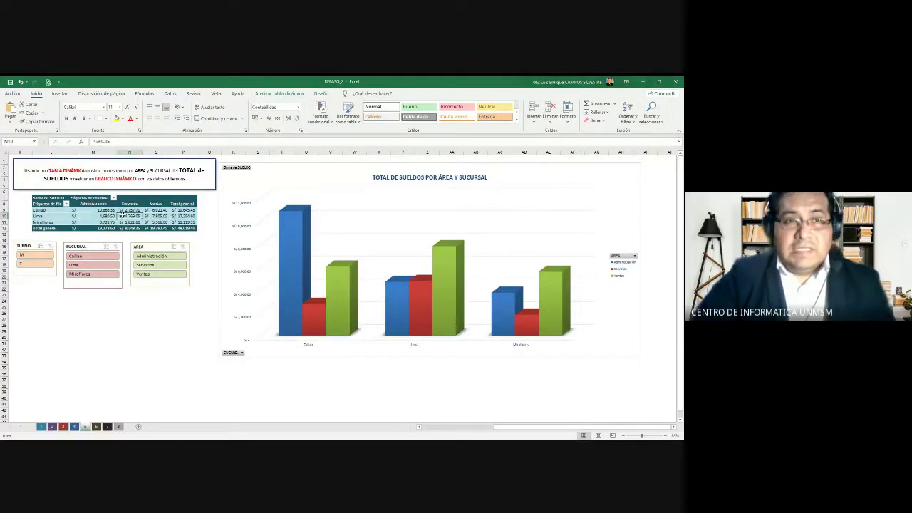
click(280, 94)
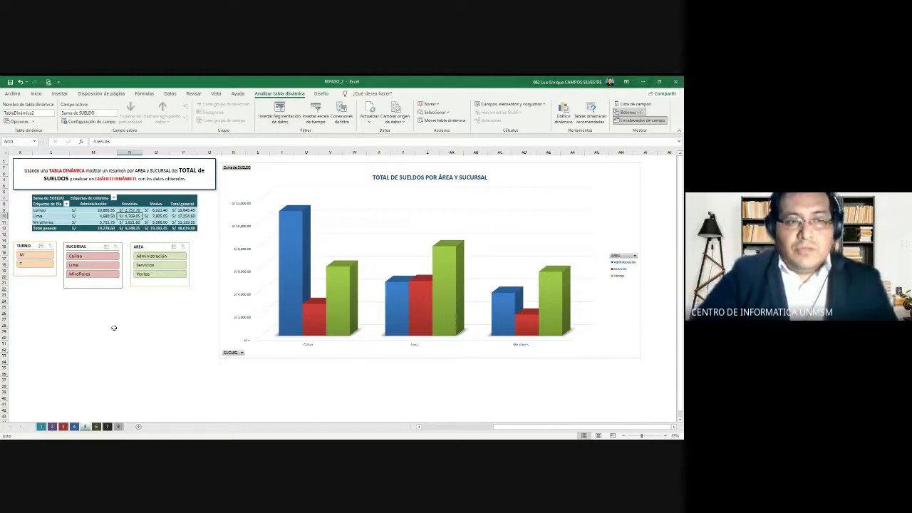
click(30, 268)
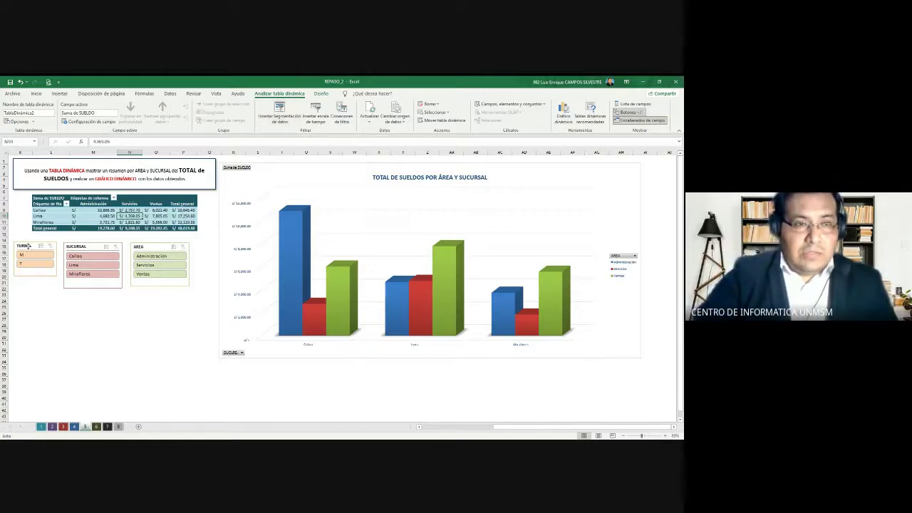
click(89, 248)
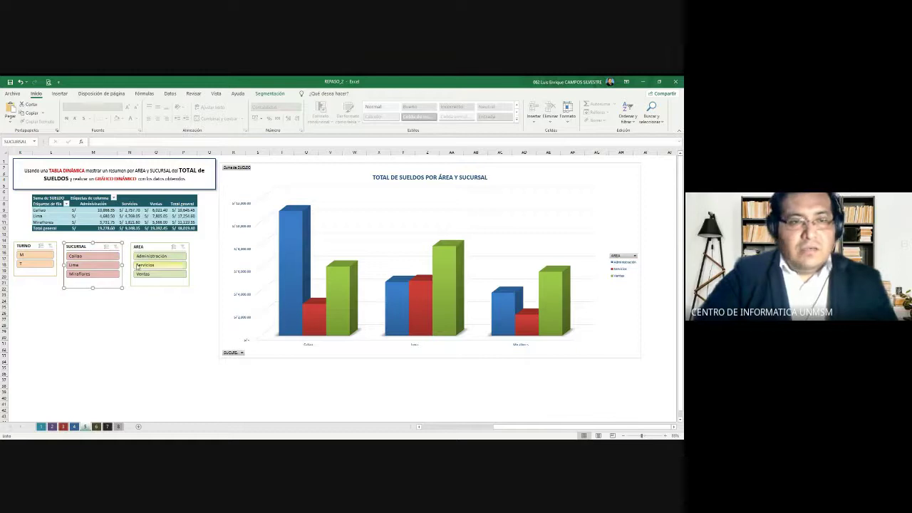
click(136, 300)
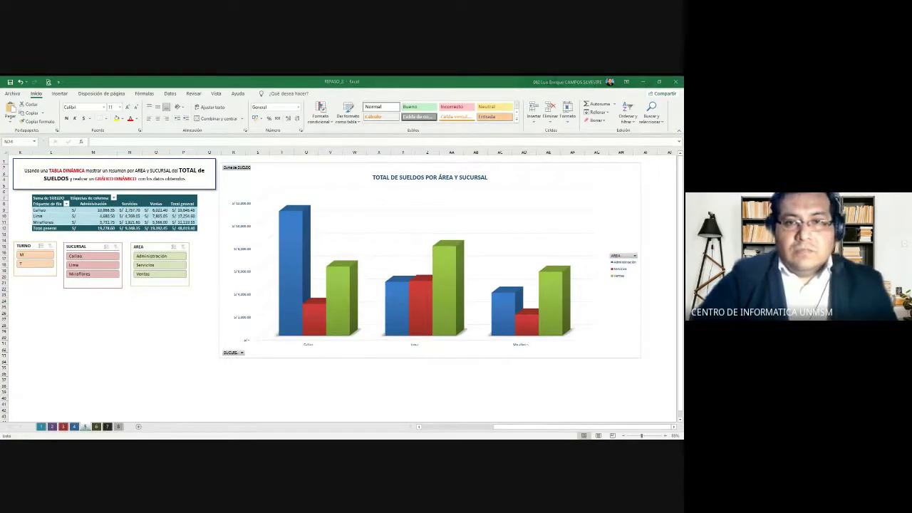
click(130, 299)
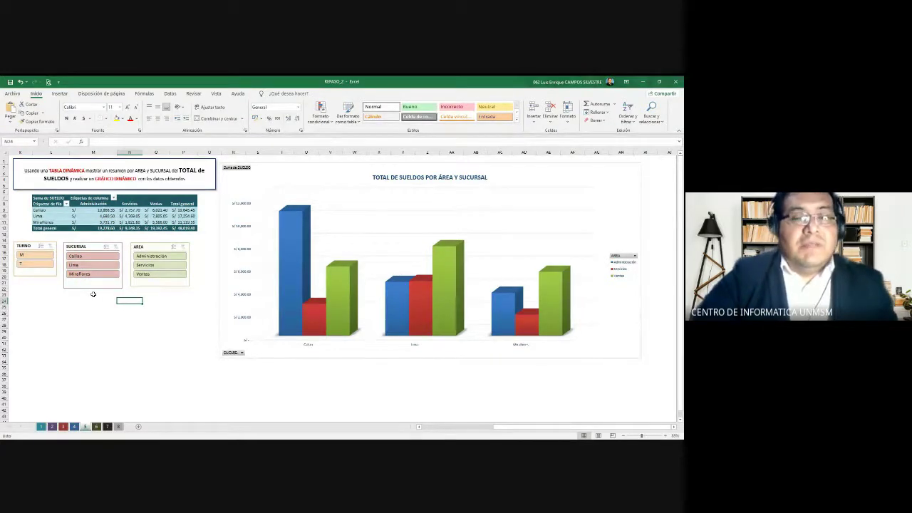
click(89, 257)
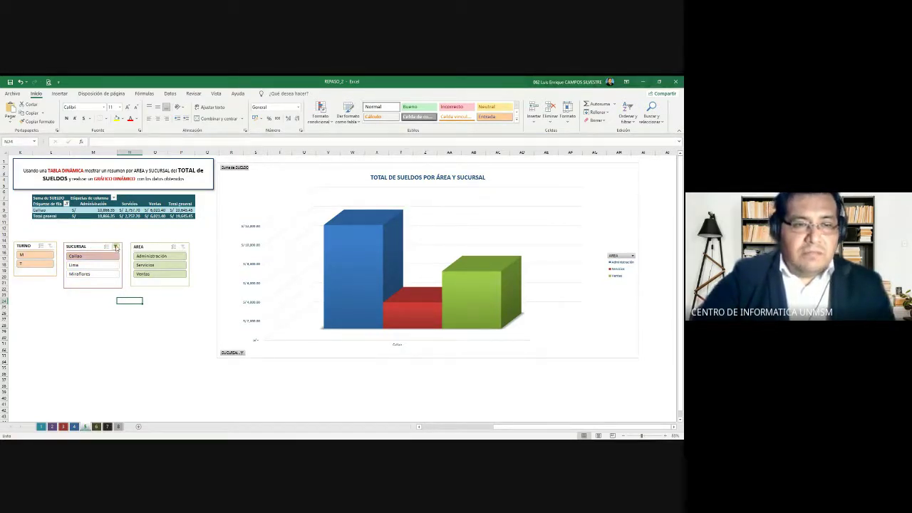
click(114, 247)
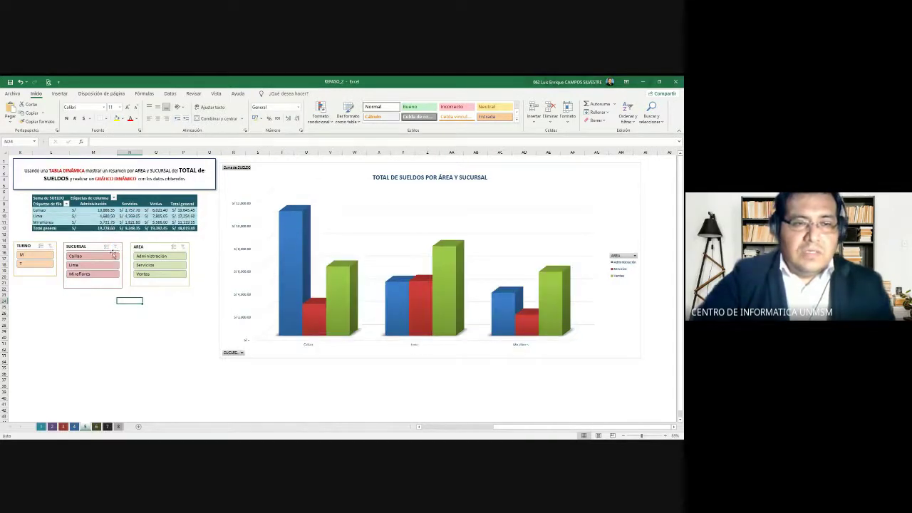
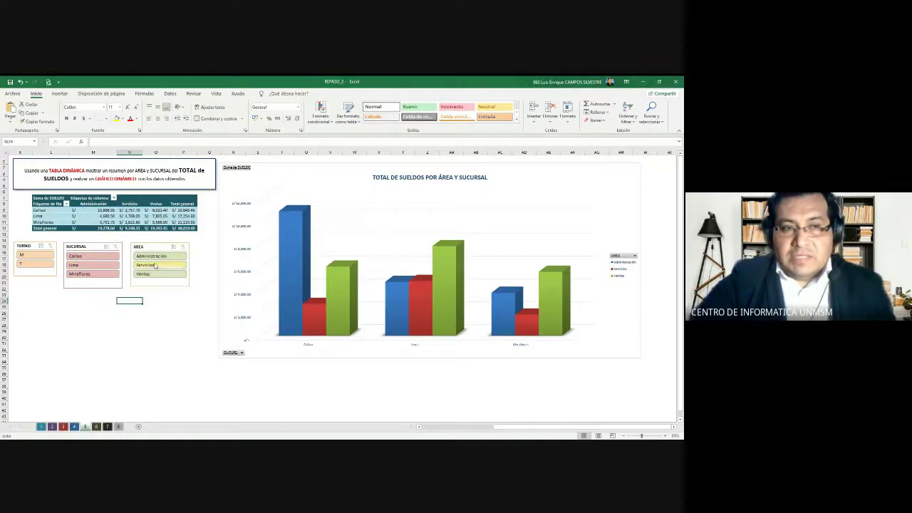
Move the SUCURSAL slicer slightly to the right
click(89, 246)
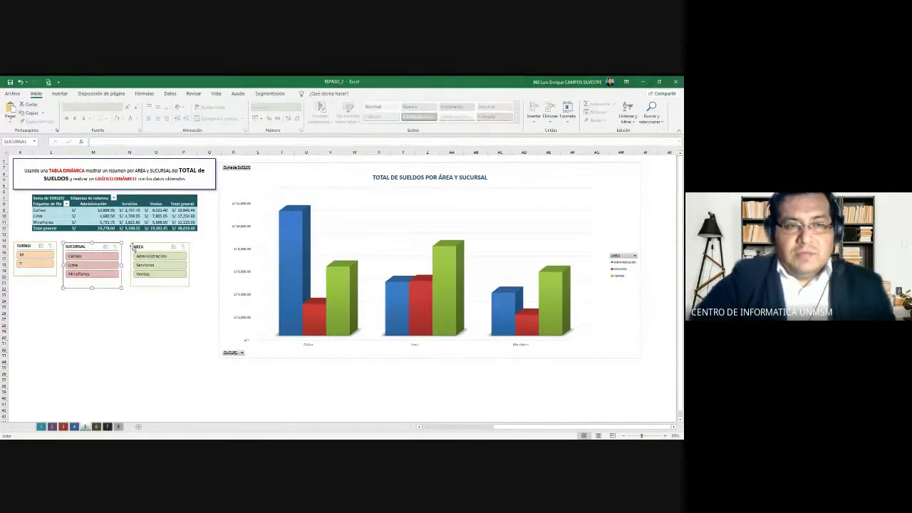
click(144, 247)
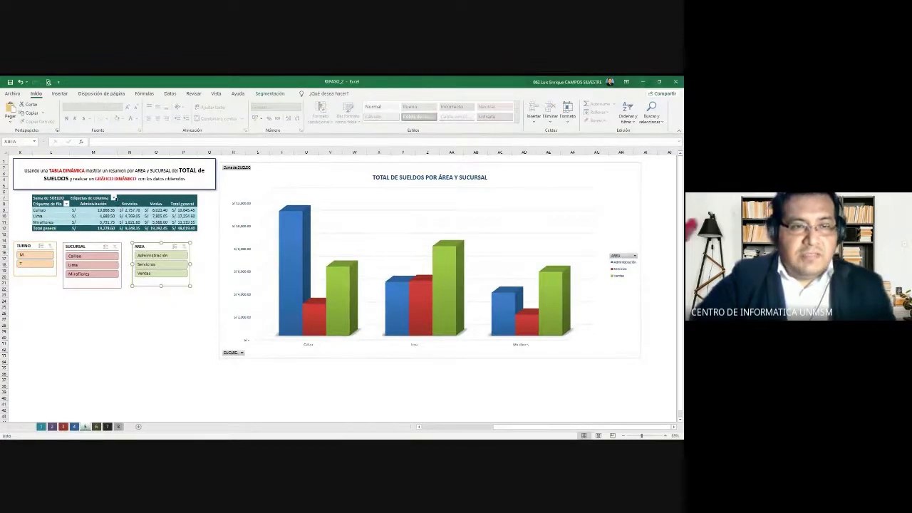
click(113, 198)
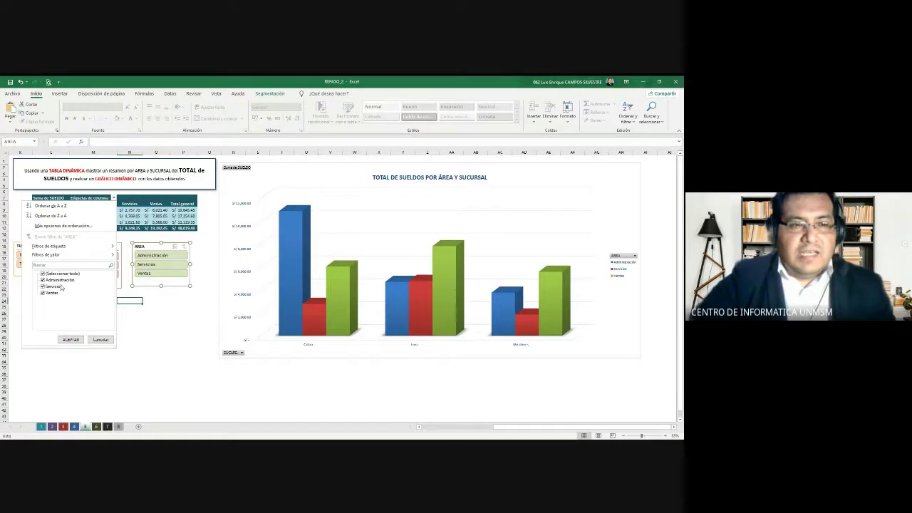
click(114, 199)
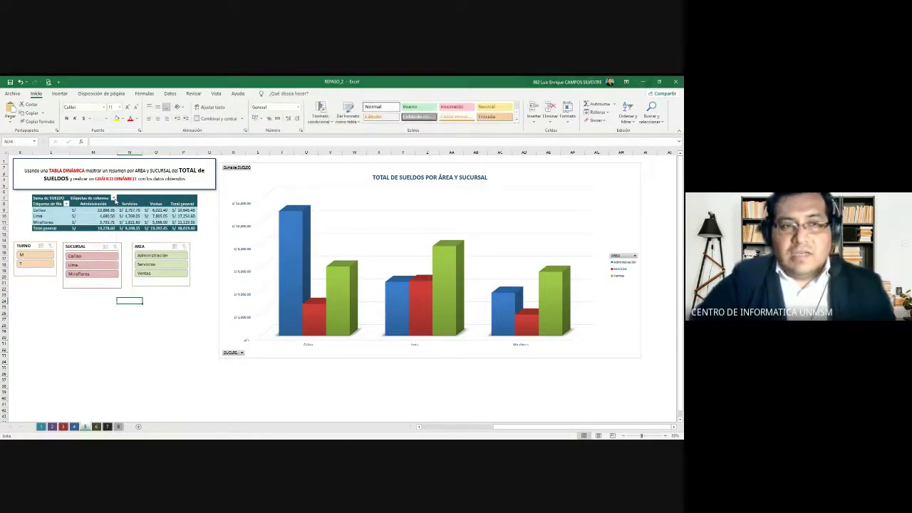
drag(121, 285, 124, 284)
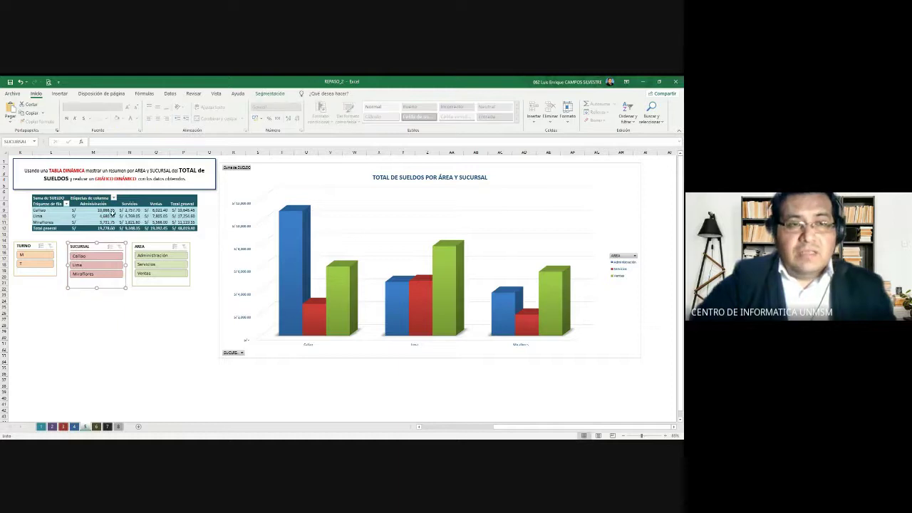
Check alignment against the AREA slicer and make the SUCURSAL slicer slightly shorter
click(157, 284)
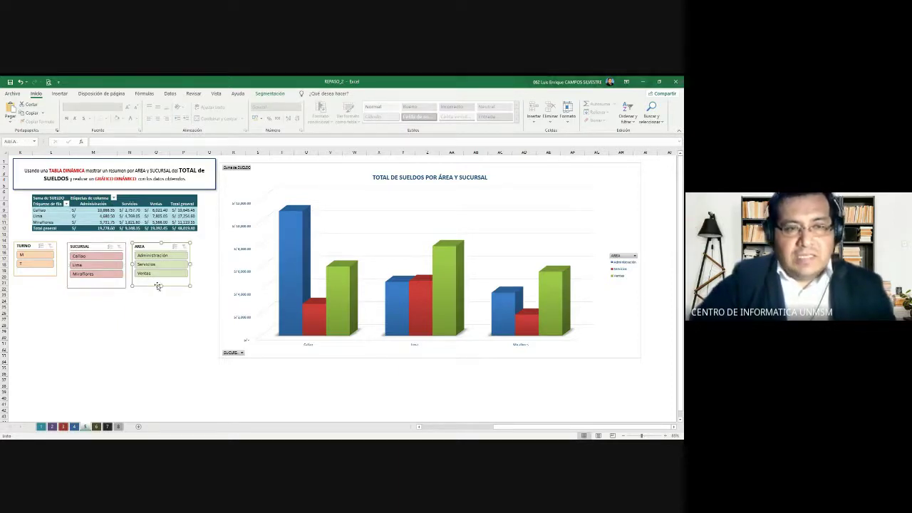
click(113, 287)
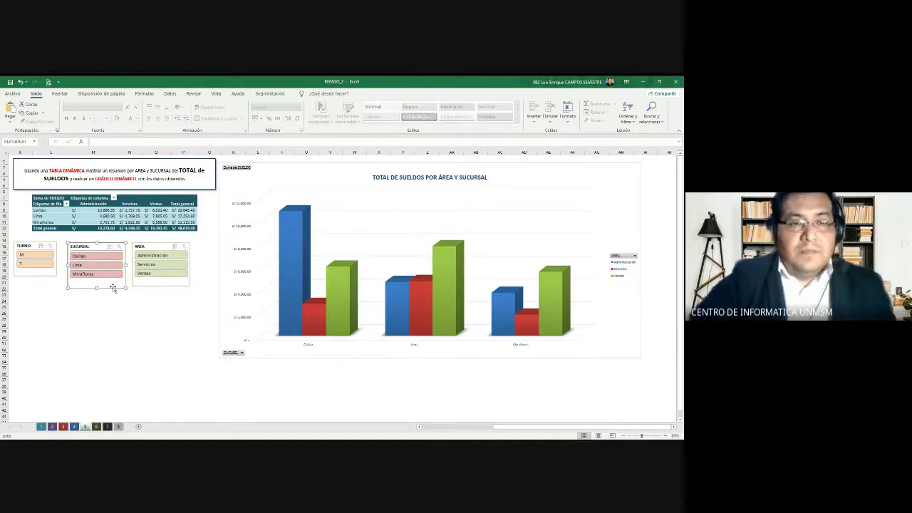
click(143, 285)
click(121, 288)
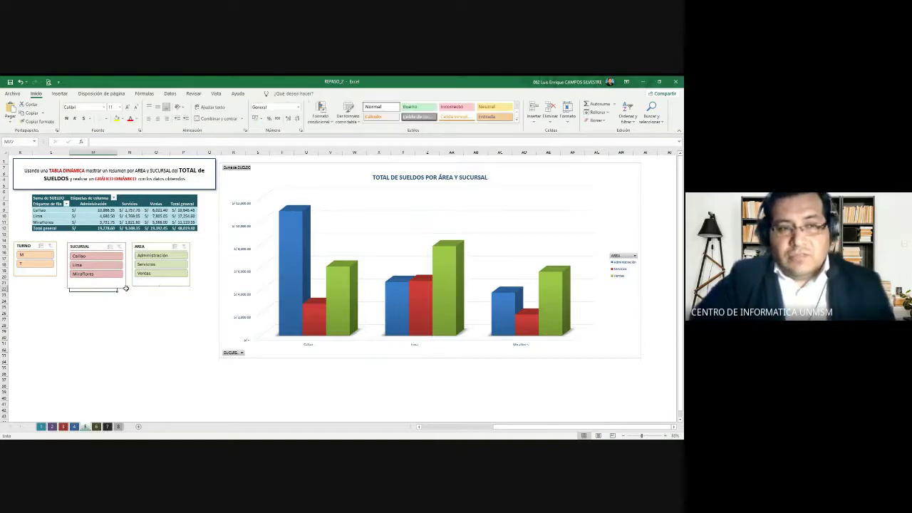
click(150, 284)
click(119, 285)
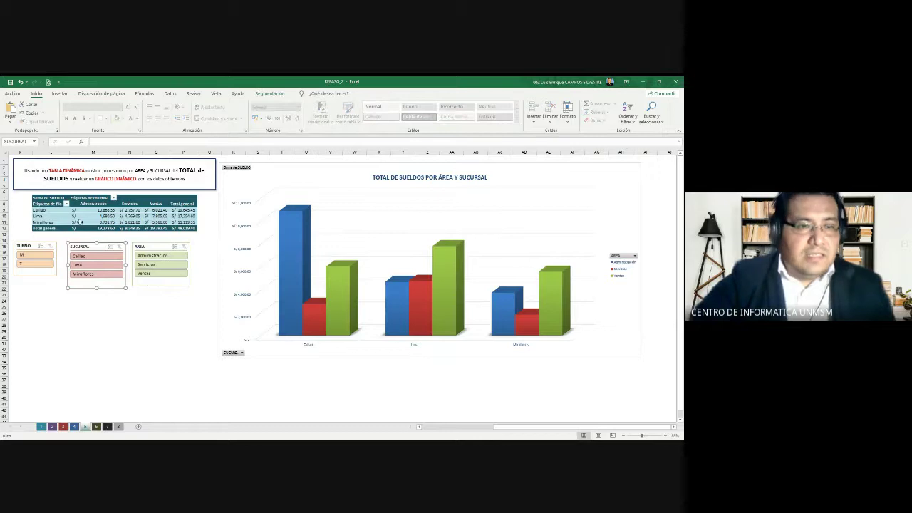
click(67, 205)
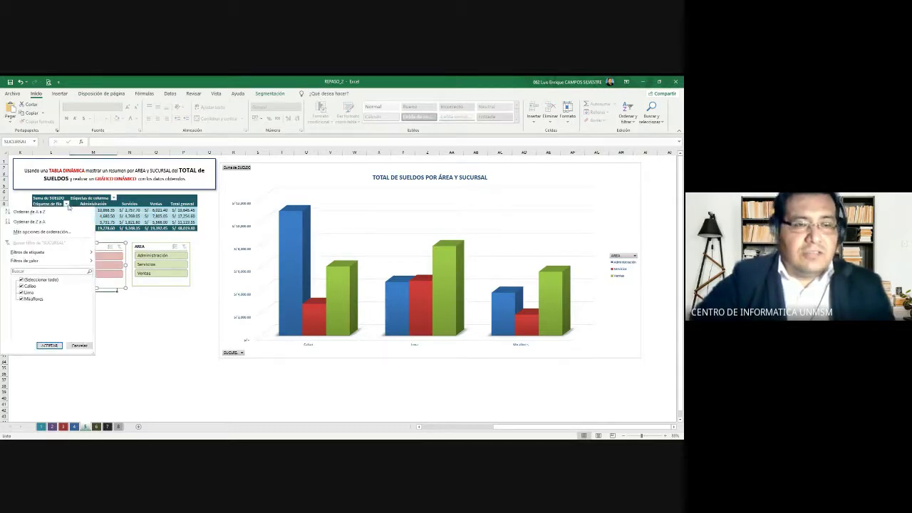
click(68, 206)
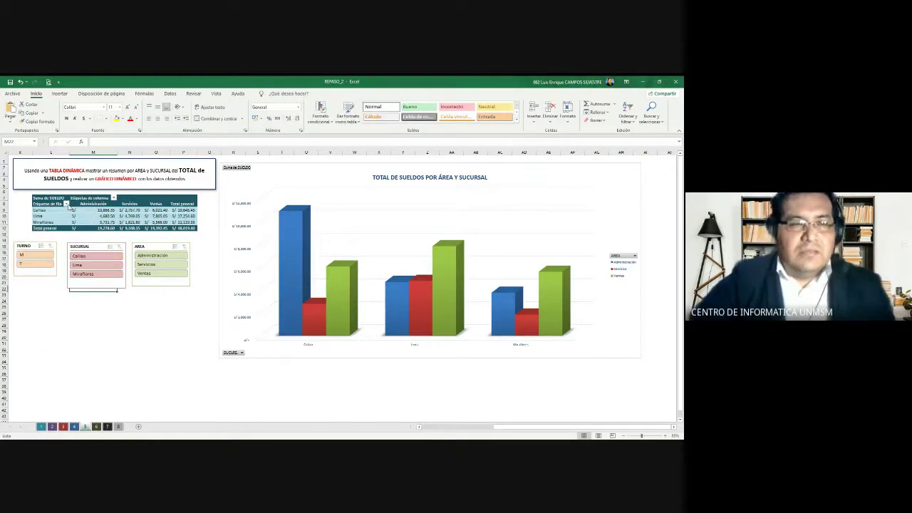
click(92, 247)
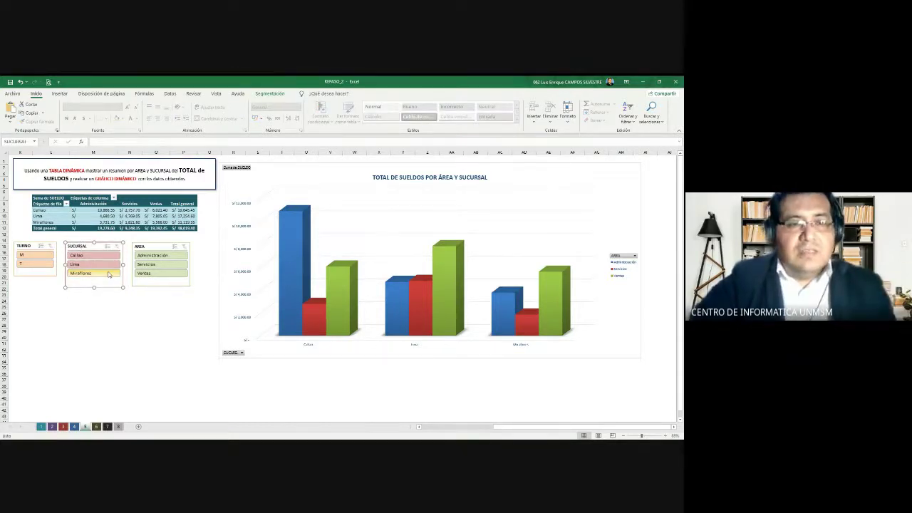
drag(94, 285, 97, 284)
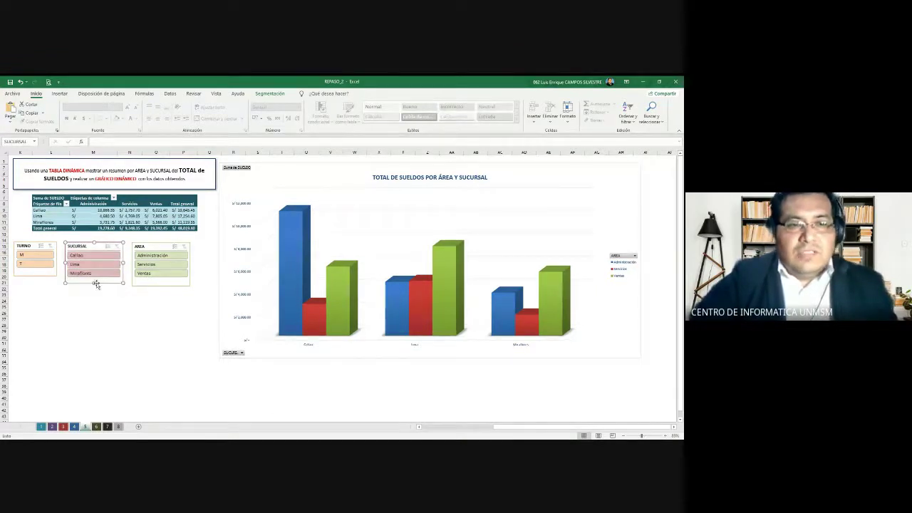
click(156, 300)
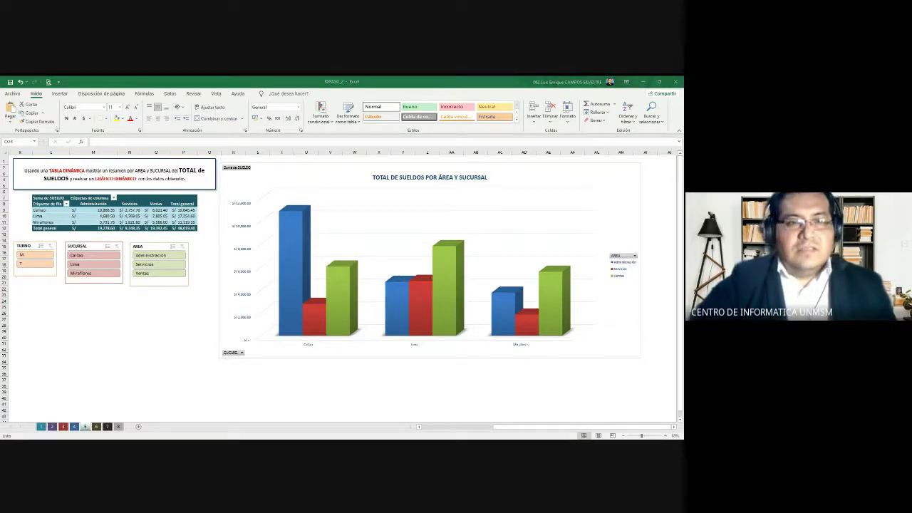
click(156, 299)
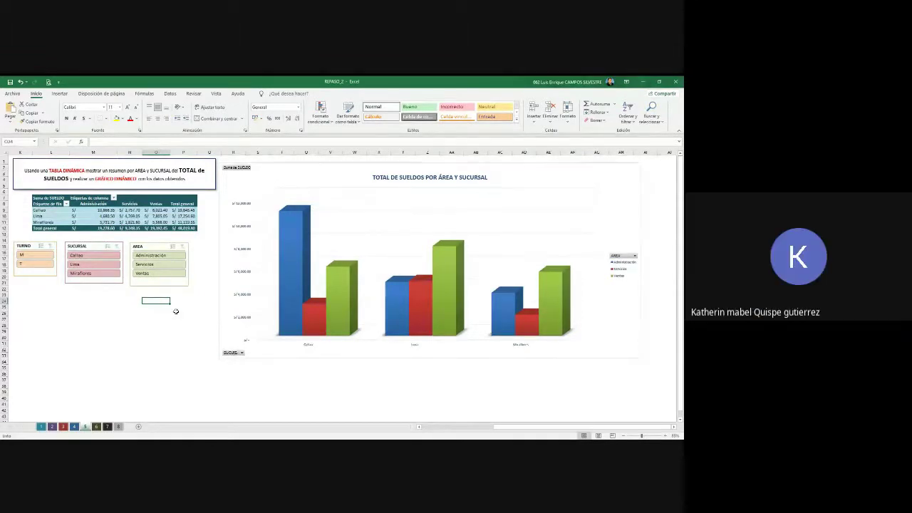
click(421, 236)
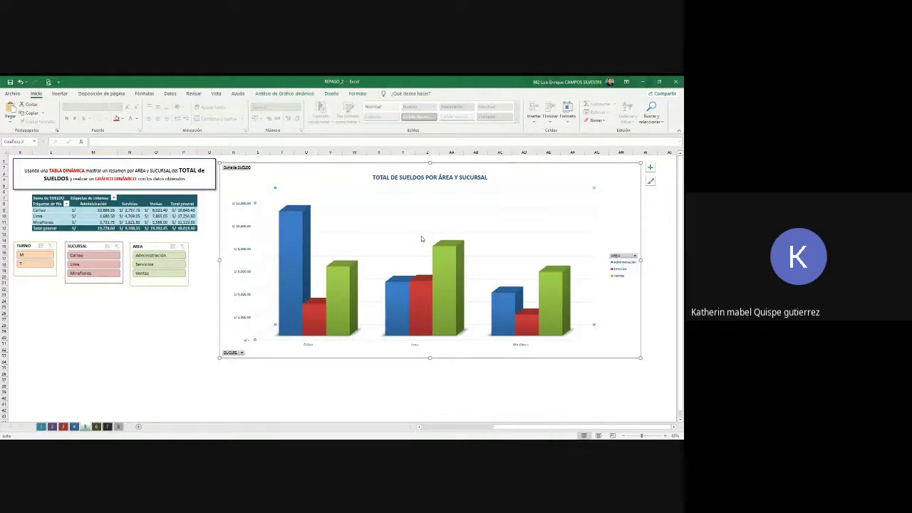
Zoom the sheet out slightly, select the chart title, and show the chart-elements list
click(426, 178)
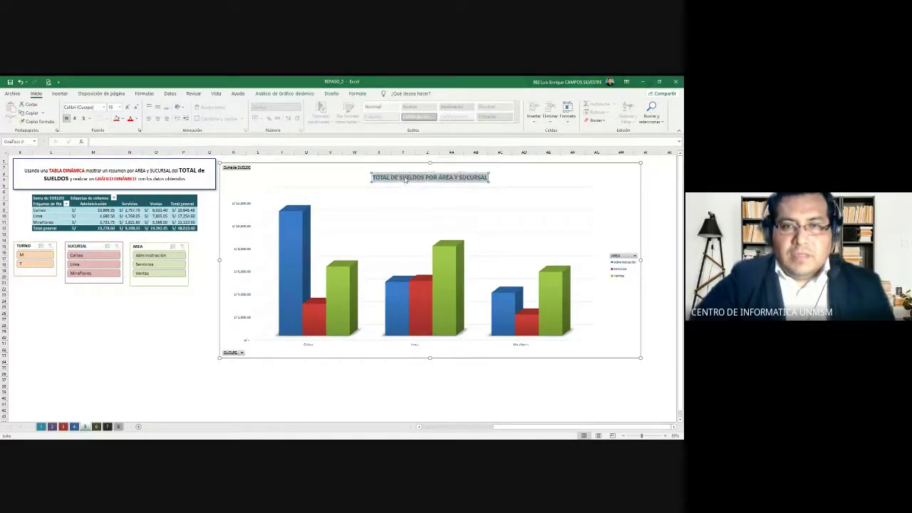
click(401, 178)
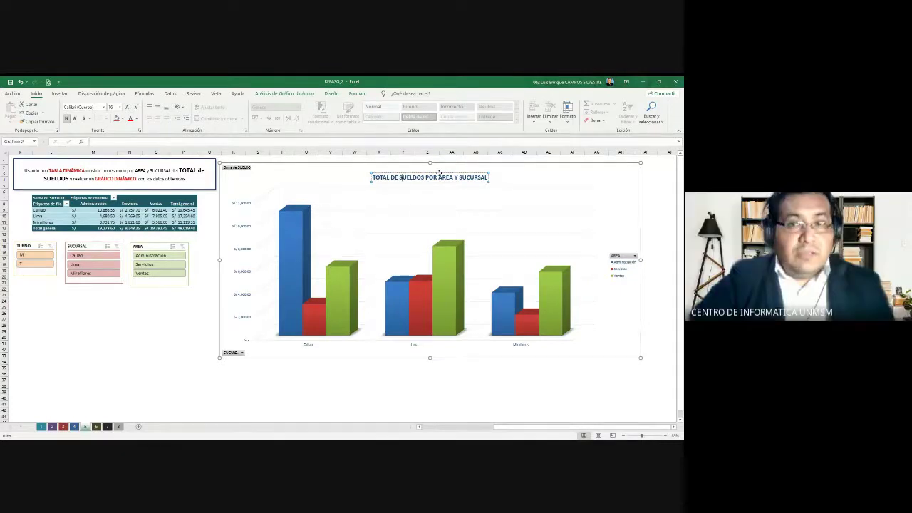
click(622, 436)
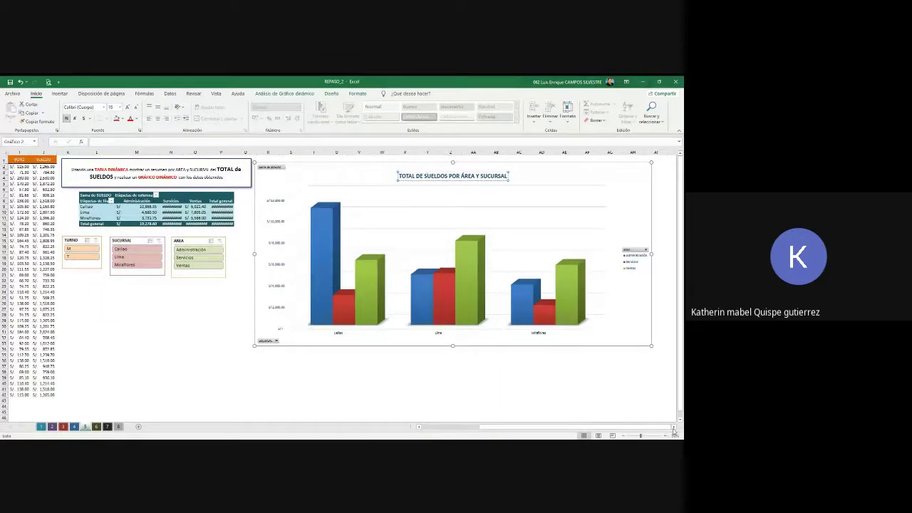
click(673, 427)
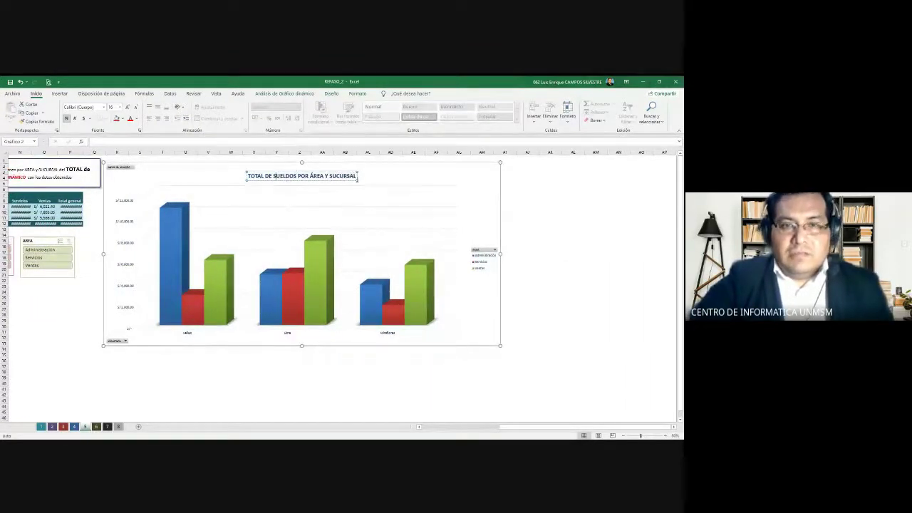
click(349, 181)
click(347, 177)
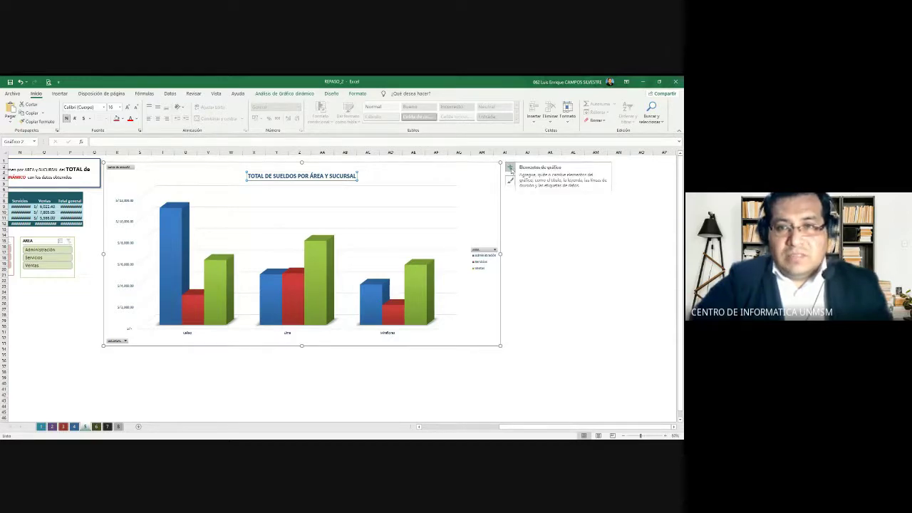
click(511, 170)
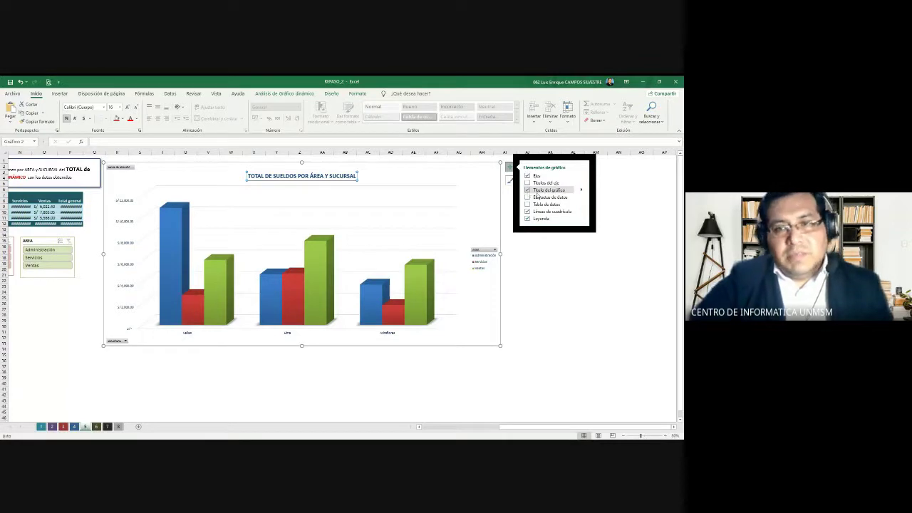
Reset the chart title and retype it as 'TOTAL DE SUELDOS POR AREA Y SUCURSAL'
click(528, 189)
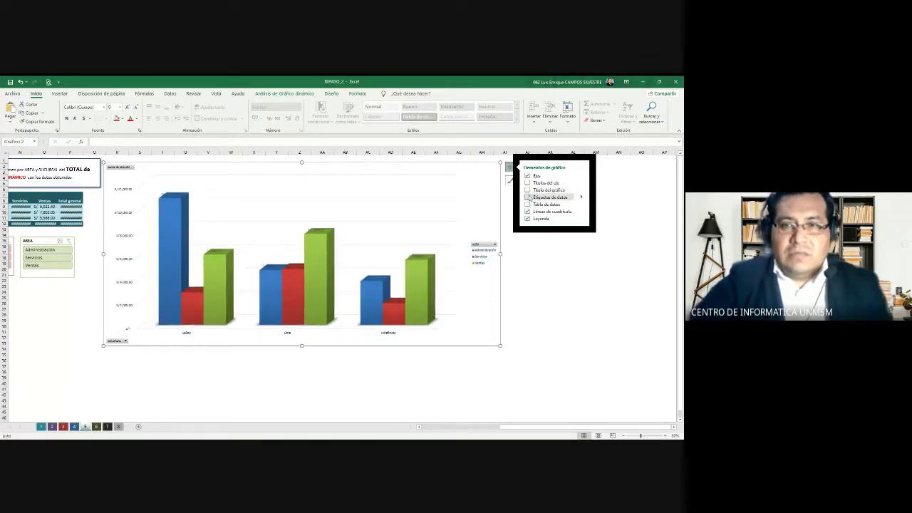
click(528, 190)
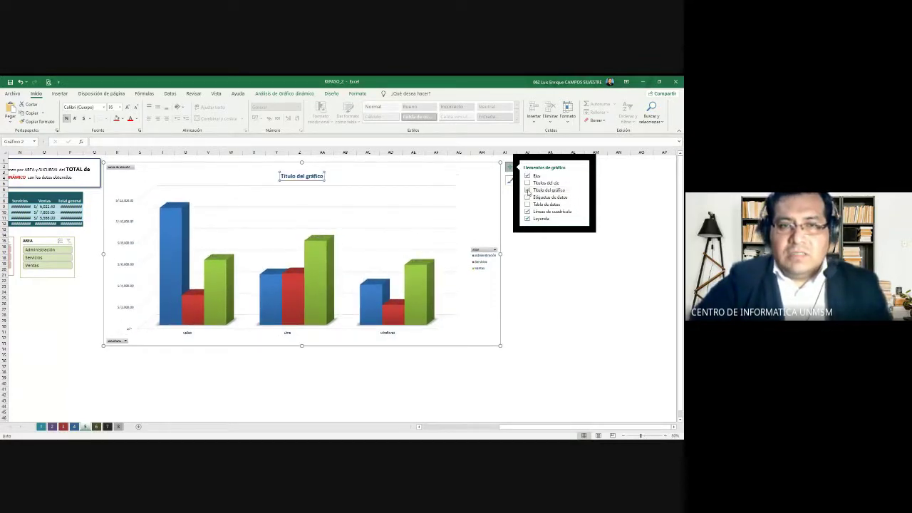
double_click(300, 176)
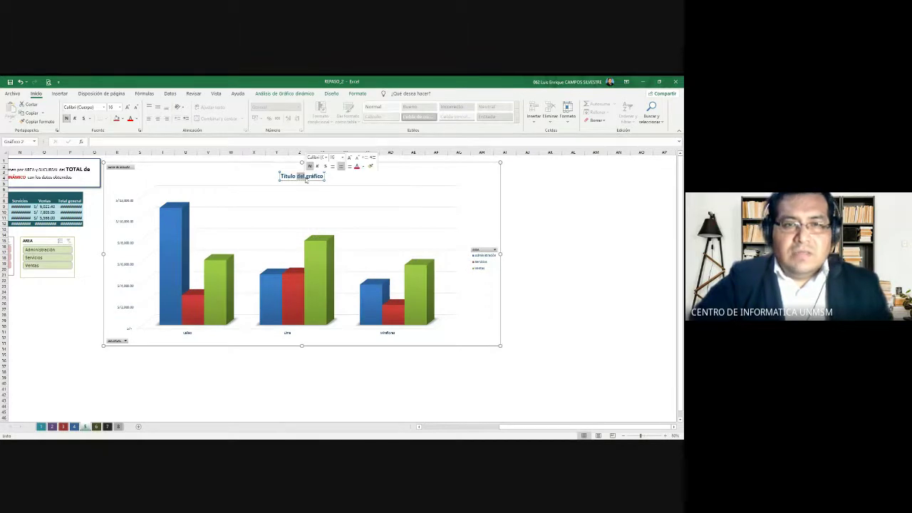
triple_click(301, 176)
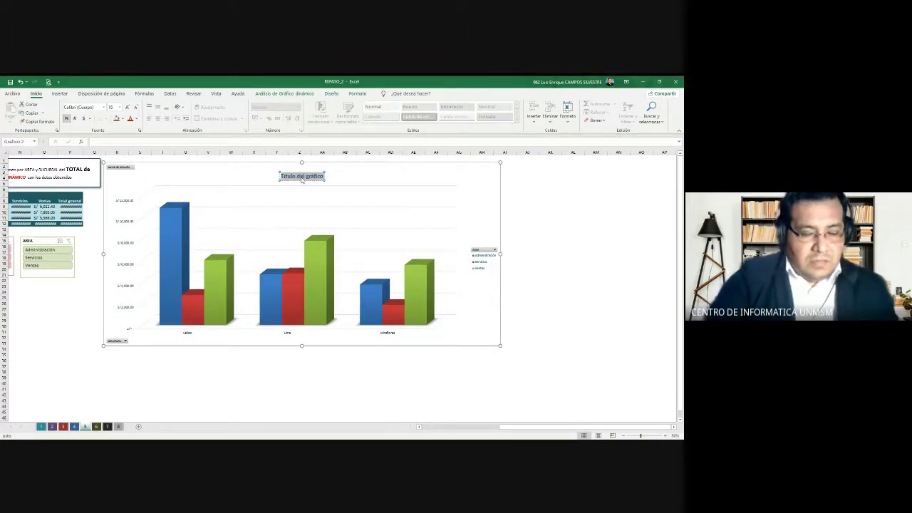
key(Delete)
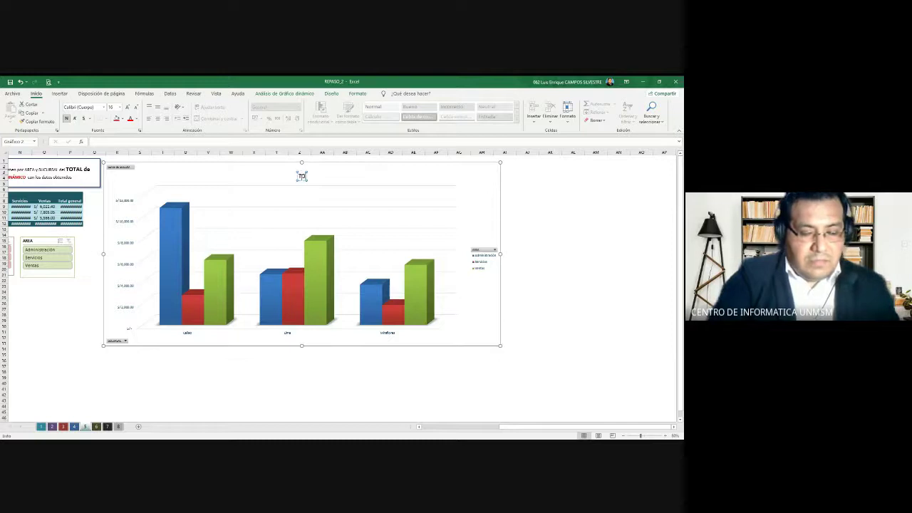
text(TOTAL DE S)
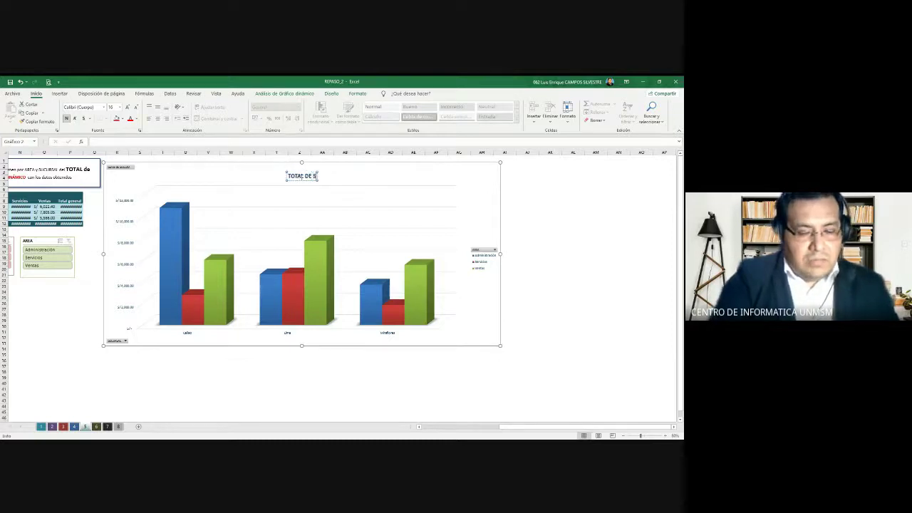
text(UELDOS POR A)
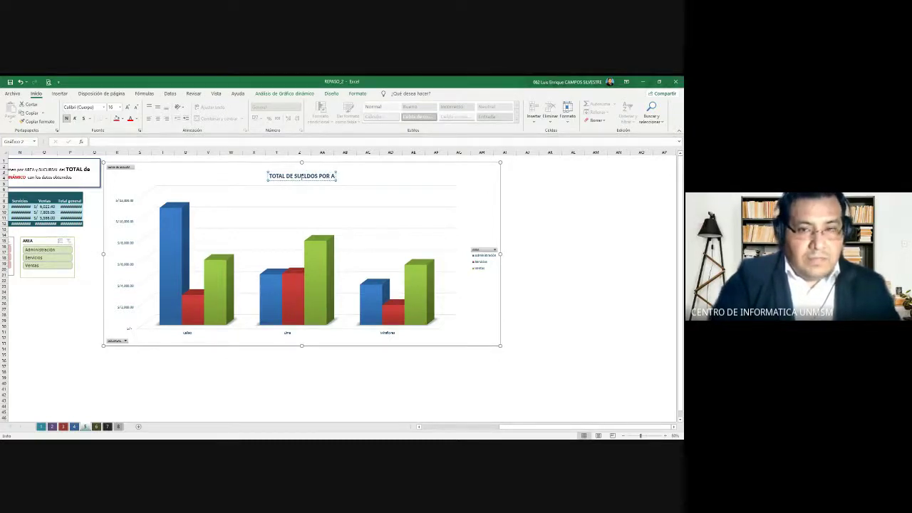
key(BackSpace)
text(ÁREA )
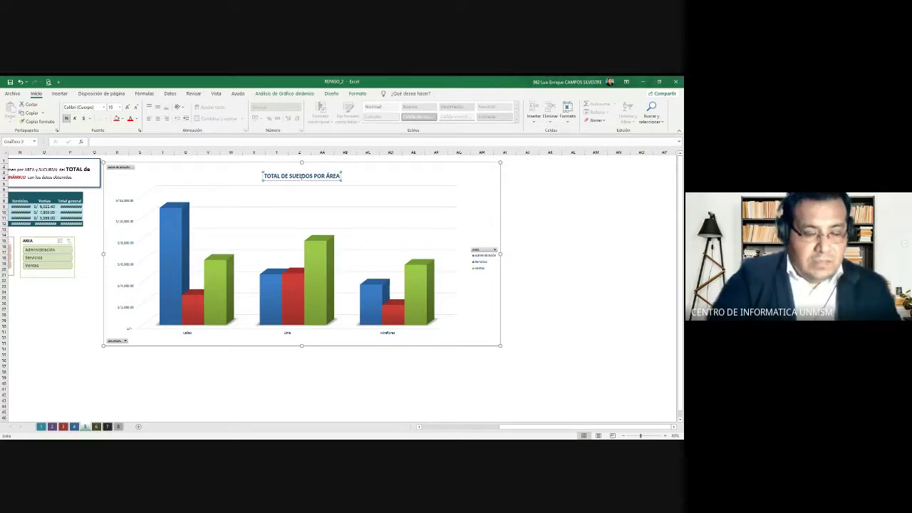
text(Y SUCURSAL)
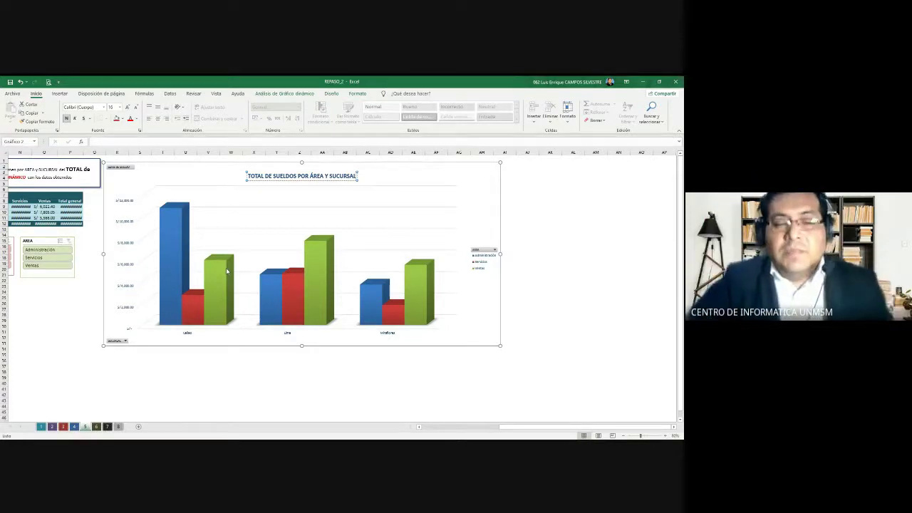
Add data labels to the chart bars, styled as callouts showing category and value
click(488, 174)
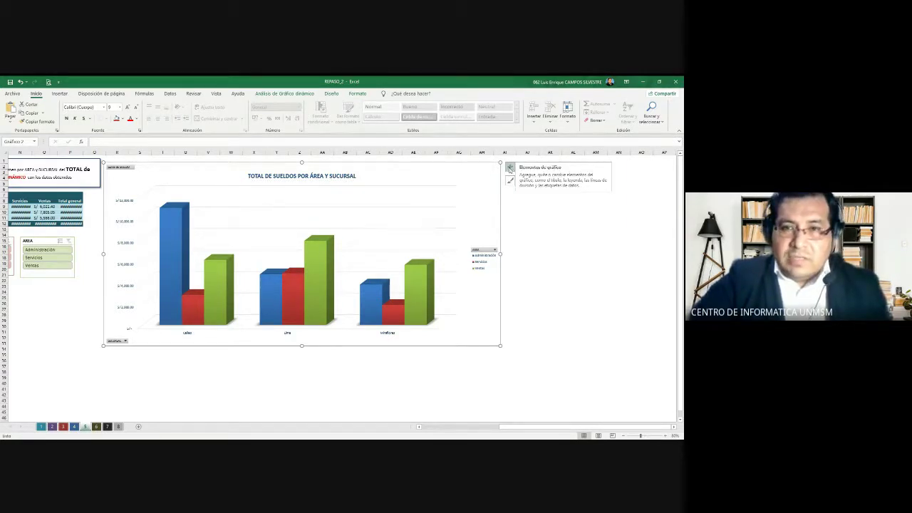
click(510, 171)
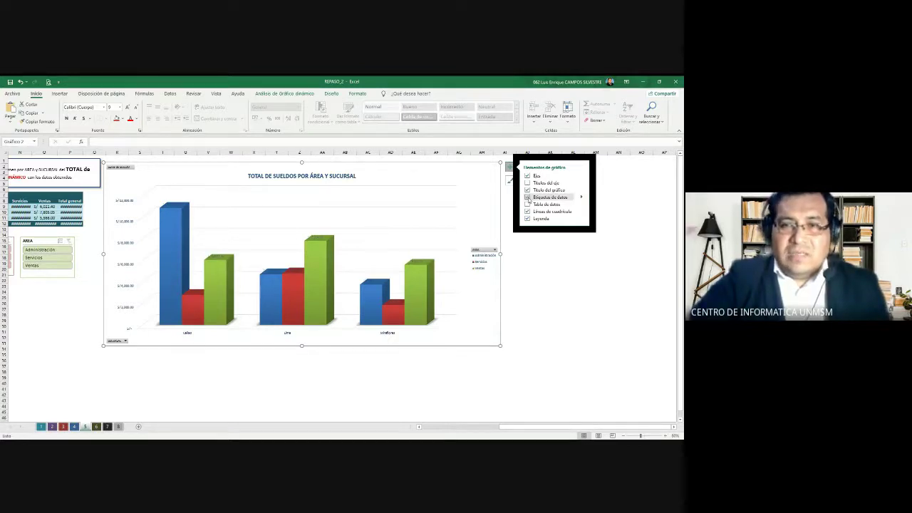
click(527, 197)
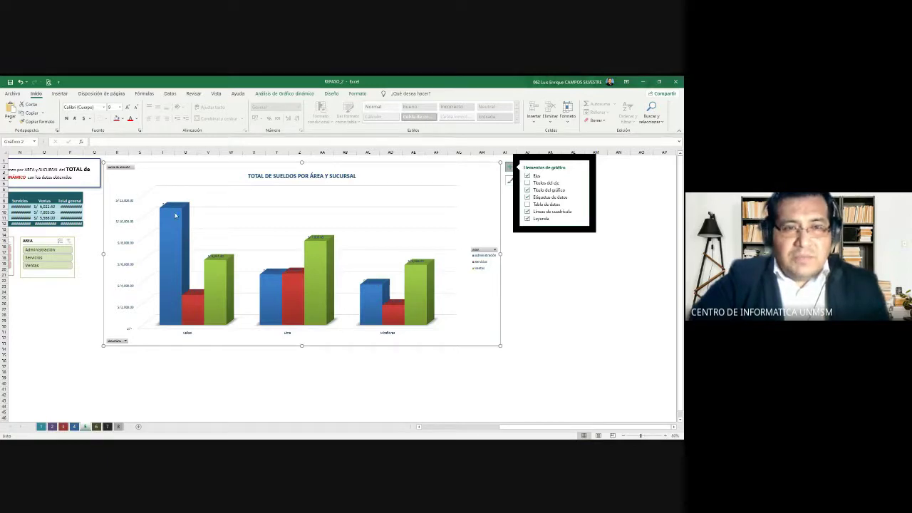
click(581, 197)
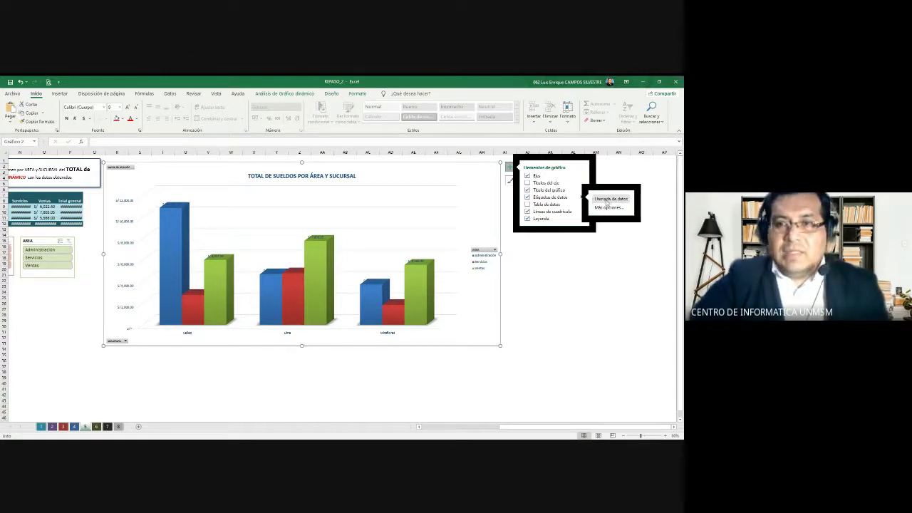
click(610, 202)
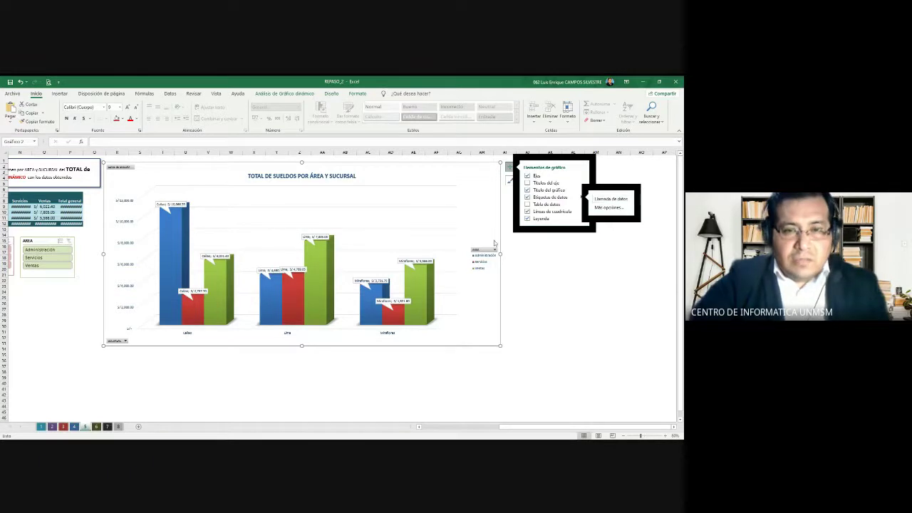
Scroll around the pivot chart to inspect the Ventas data callouts and the legend
ctrl+scroll(359, 263, up, 2)
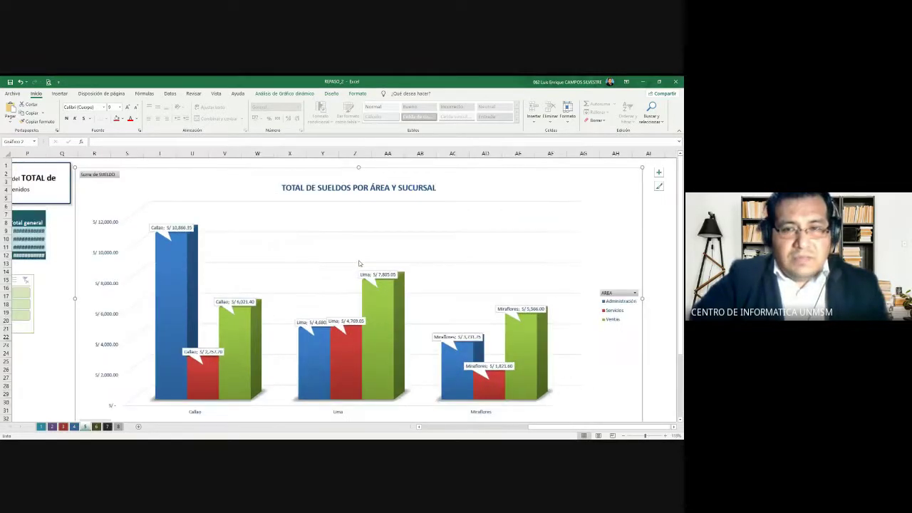
ctrl+scroll(431, 272, up, 1)
scroll(432, 272, down, 2)
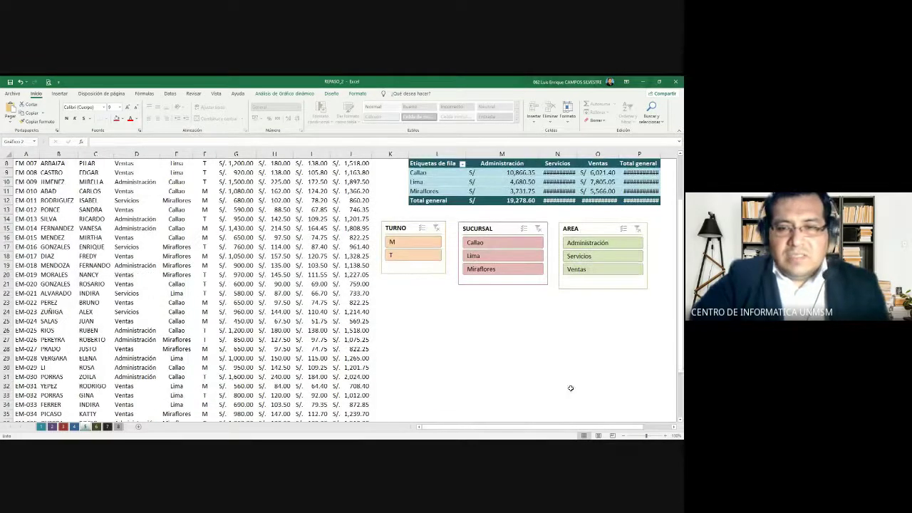
click(675, 427)
click(675, 428)
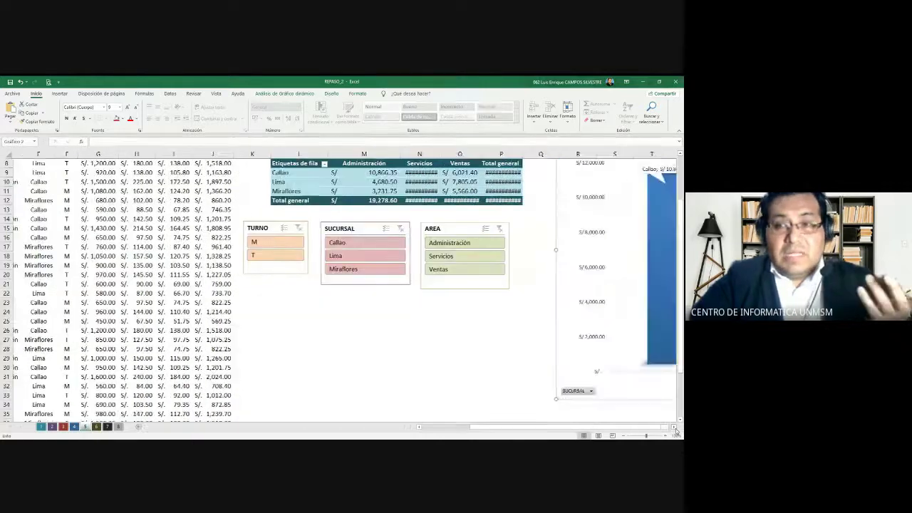
click(675, 428)
click(675, 428)
click(675, 427)
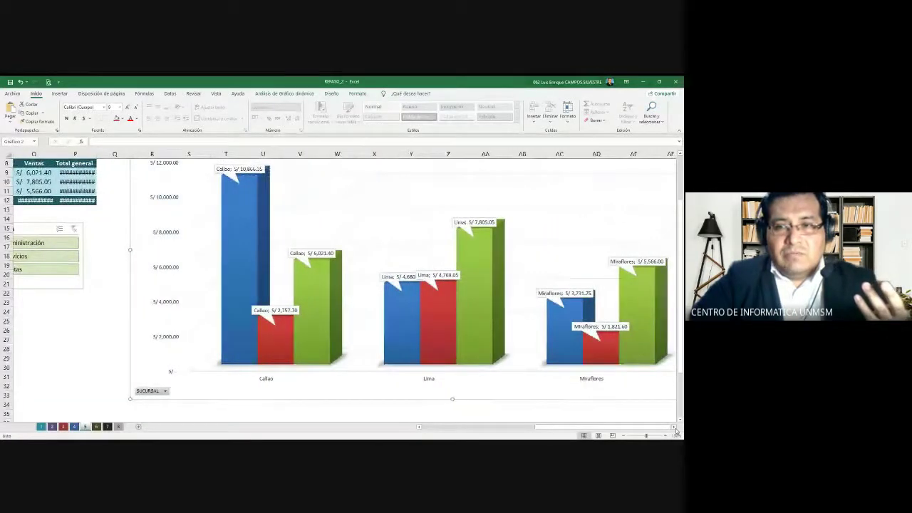
click(675, 427)
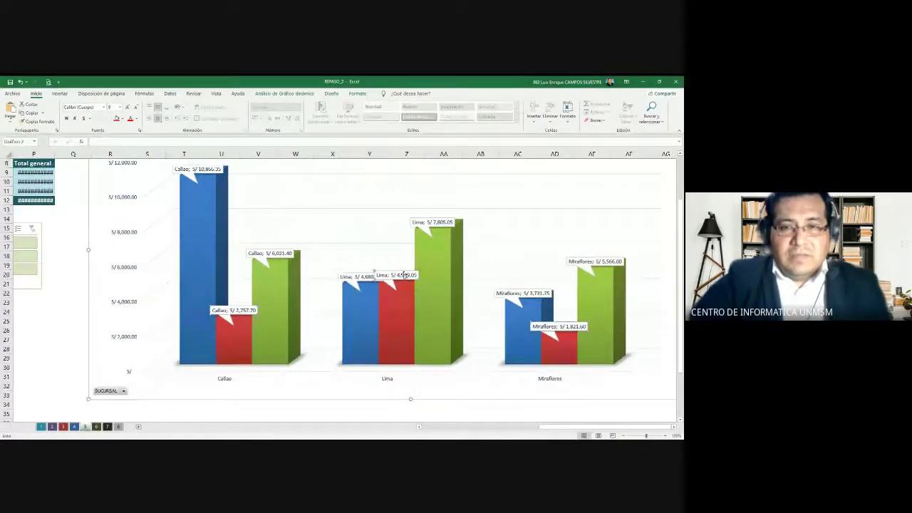
click(293, 252)
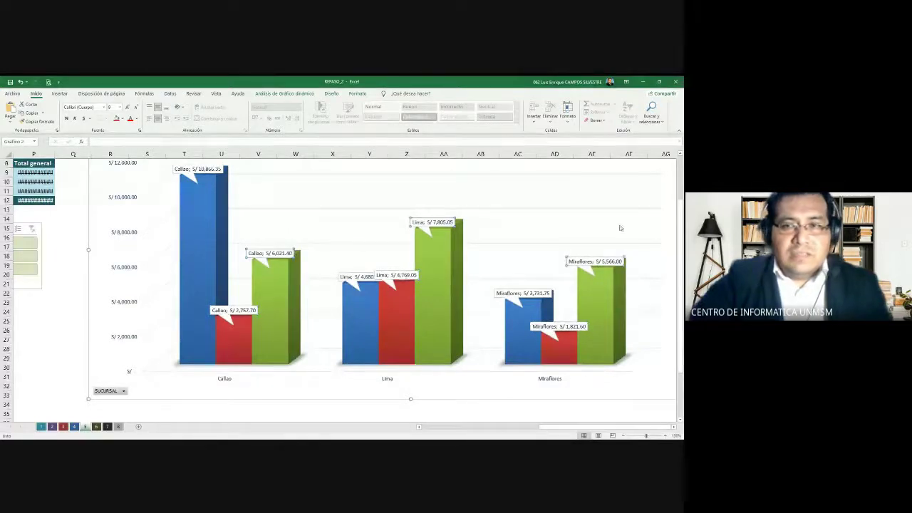
scroll(680, 177, up, 1)
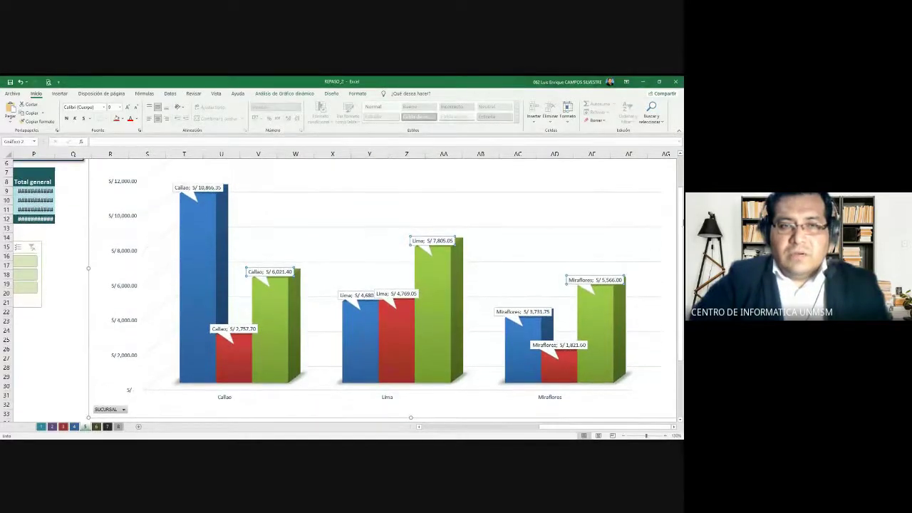
click(675, 427)
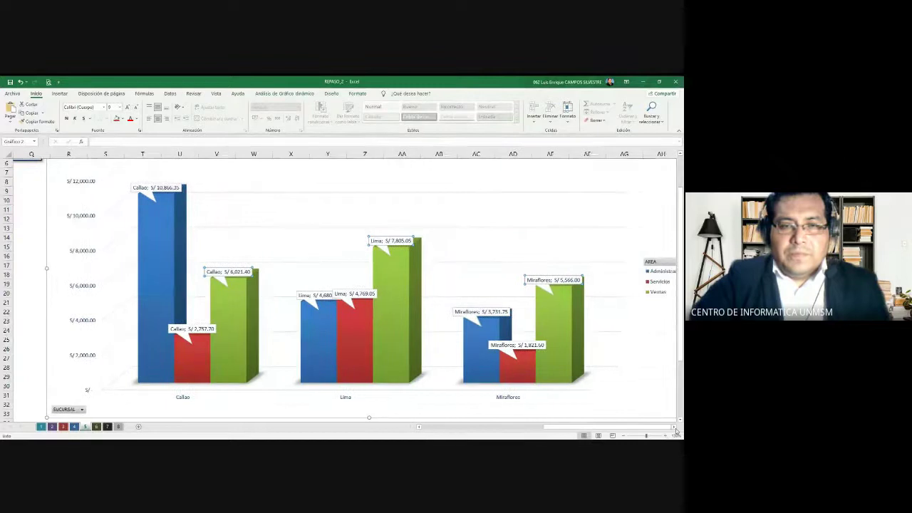
click(674, 428)
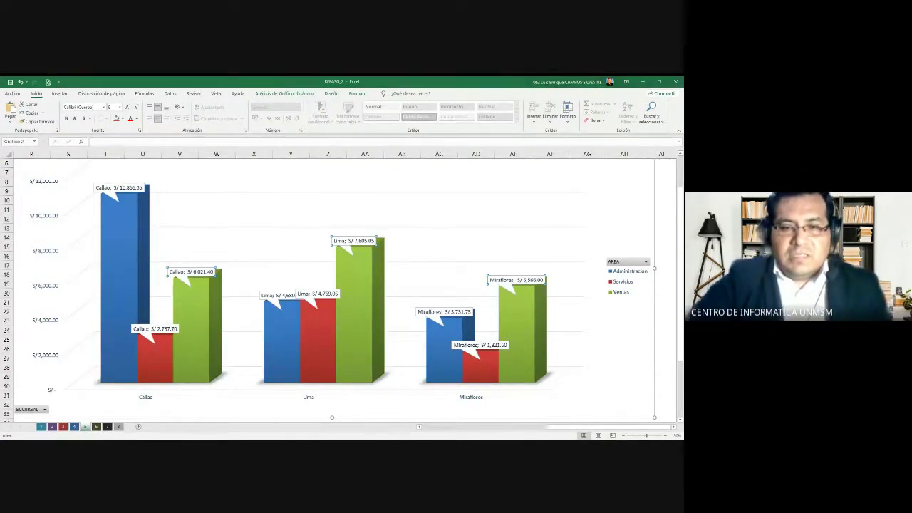
Autofit pivot columns N and O so totals like 19,392.45 display, then go to the employee sheet
click(620, 436)
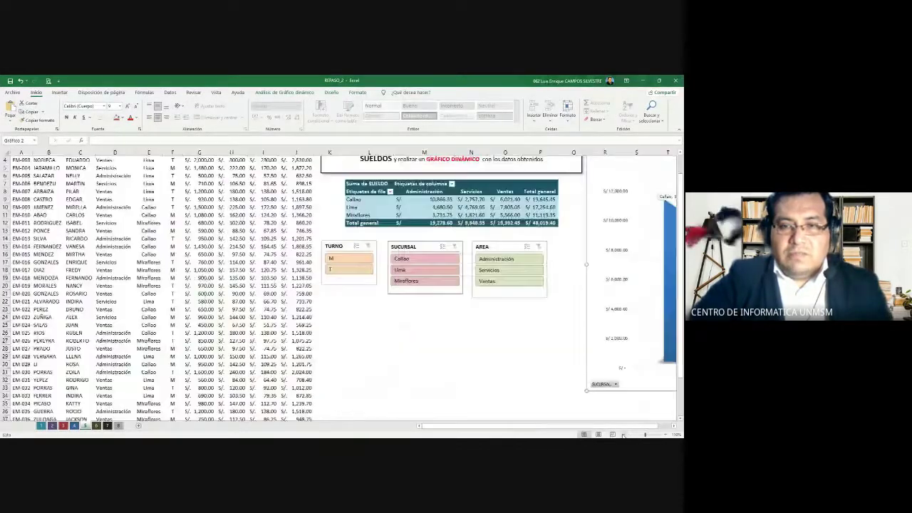
click(622, 436)
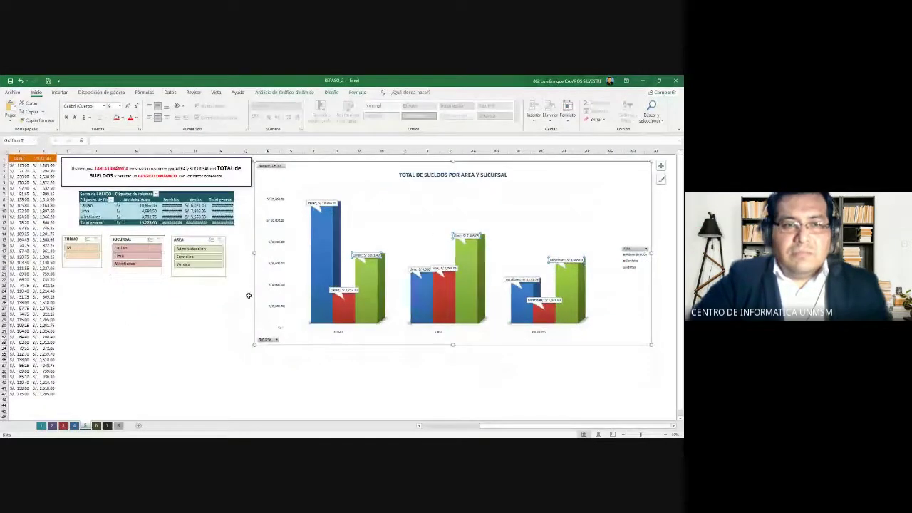
click(247, 296)
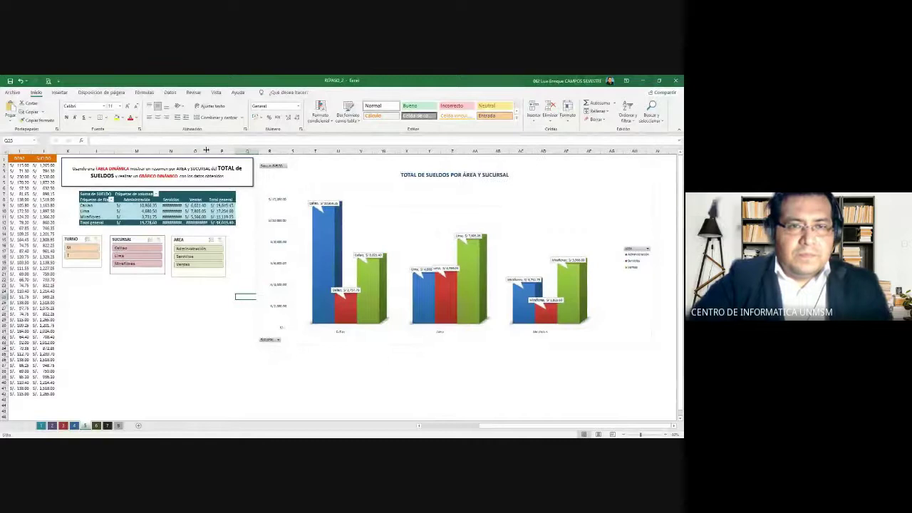
double_click(183, 151)
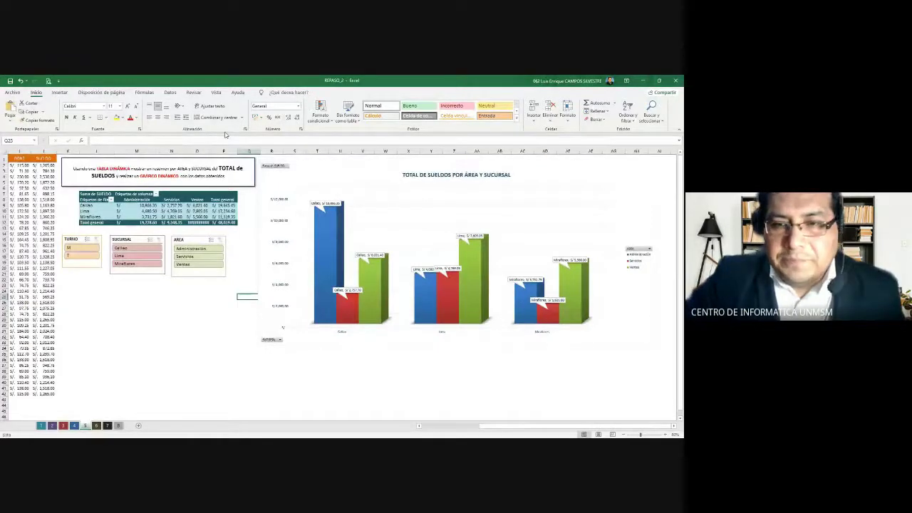
click(673, 426)
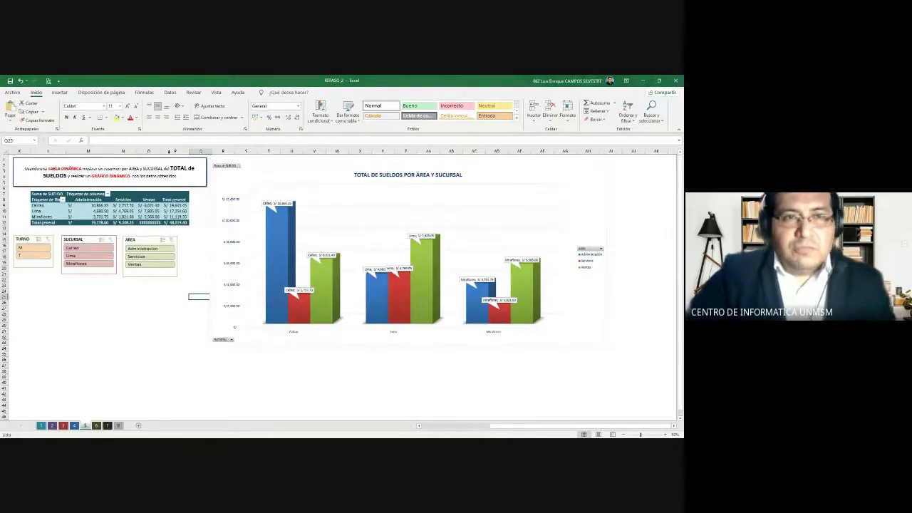
drag(164, 152, 161, 152)
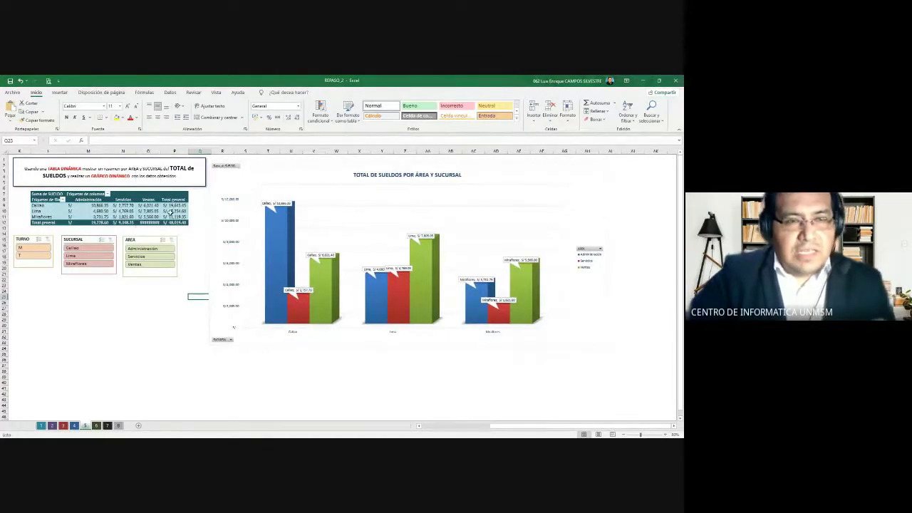
double_click(163, 152)
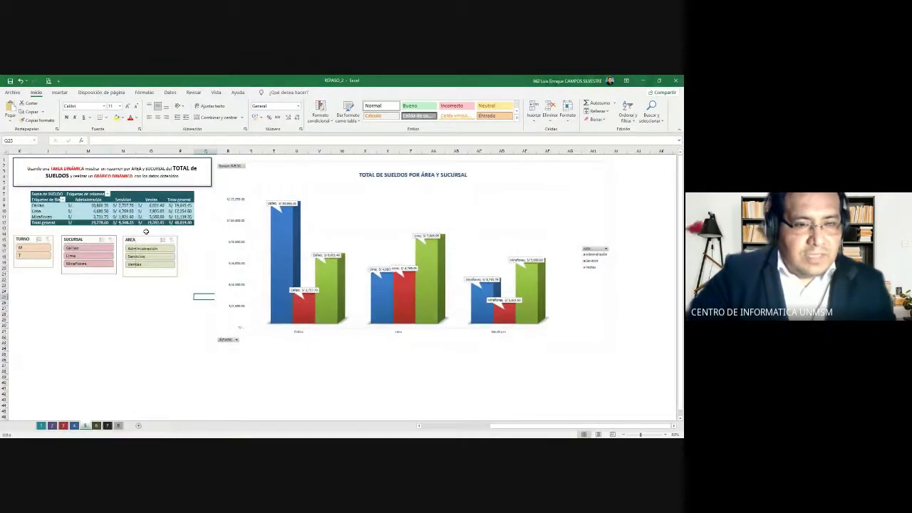
click(97, 426)
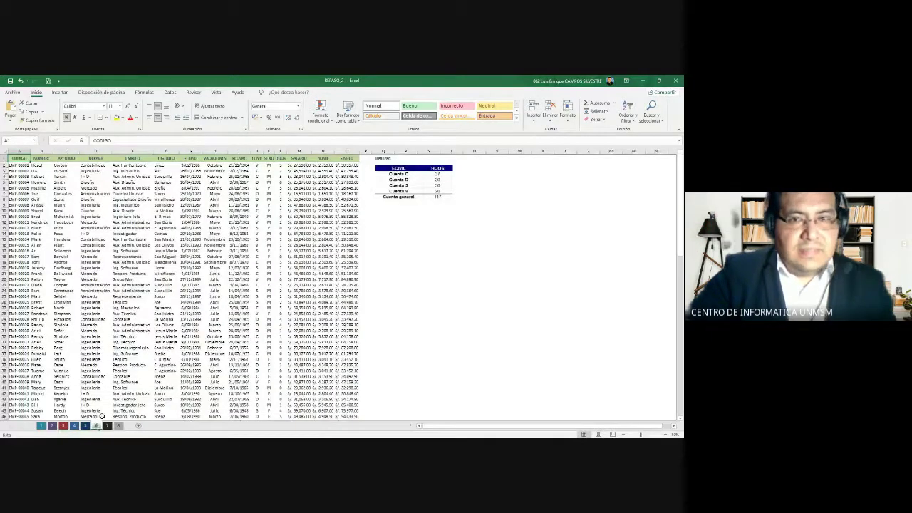
Review each employee-table column in turn, from CODIGO through S.NETO
click(323, 240)
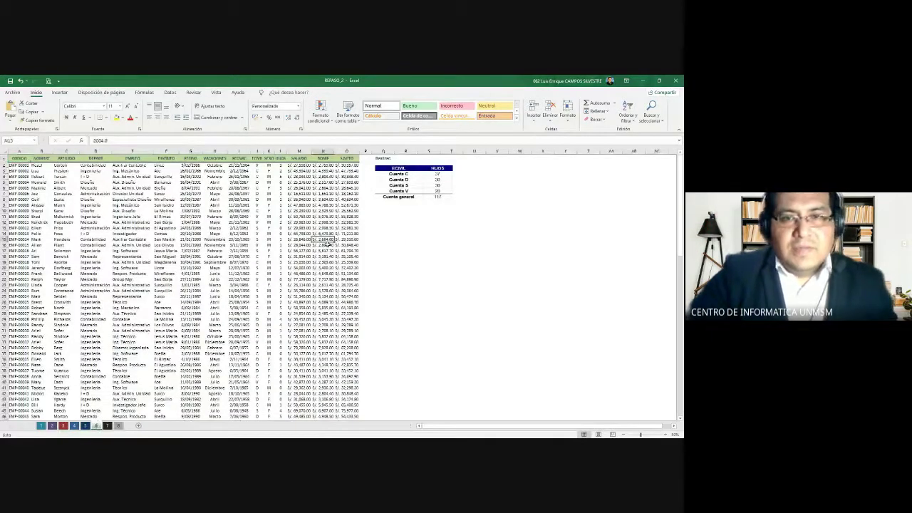
click(675, 427)
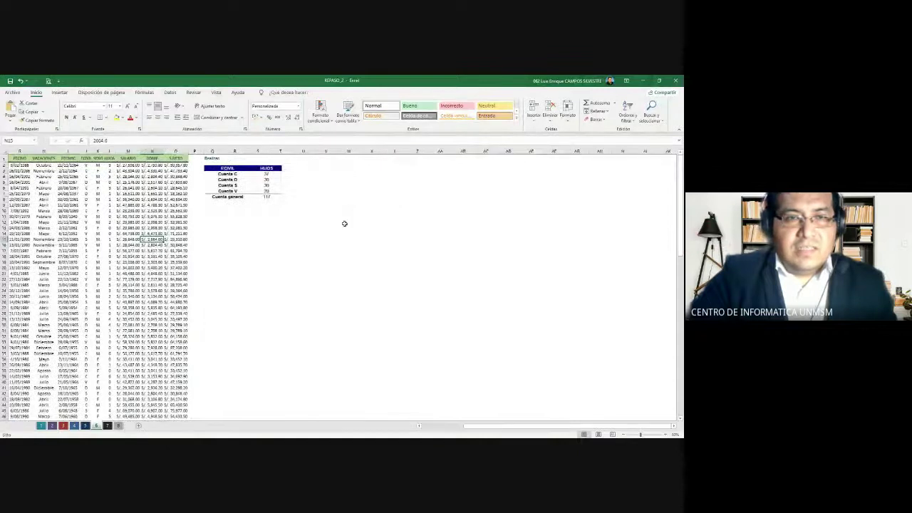
scroll(344, 224, up, 3)
scroll(344, 223, up, 3)
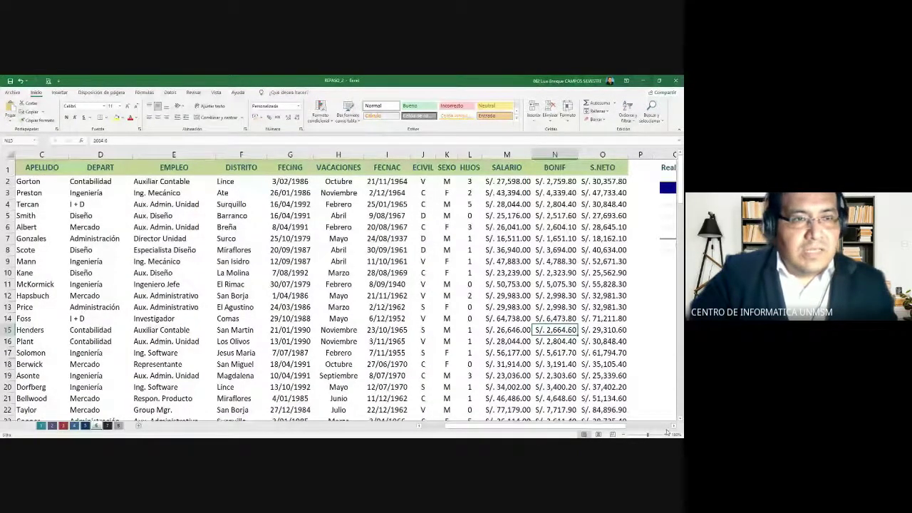
scroll(381, 286, down, 2)
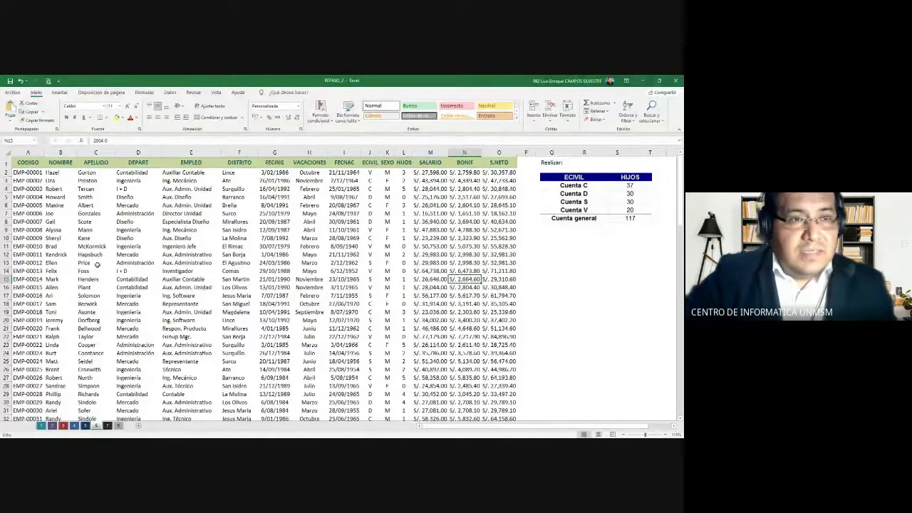
click(29, 153)
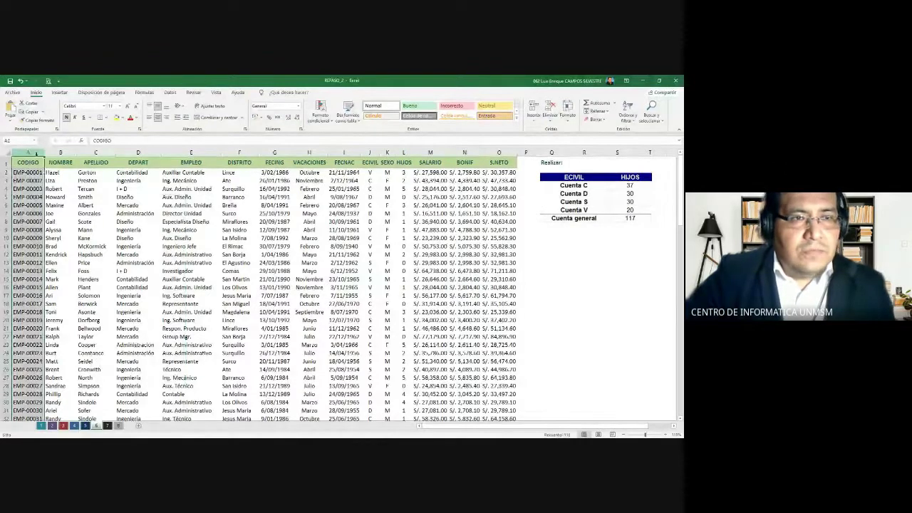
click(62, 153)
click(96, 152)
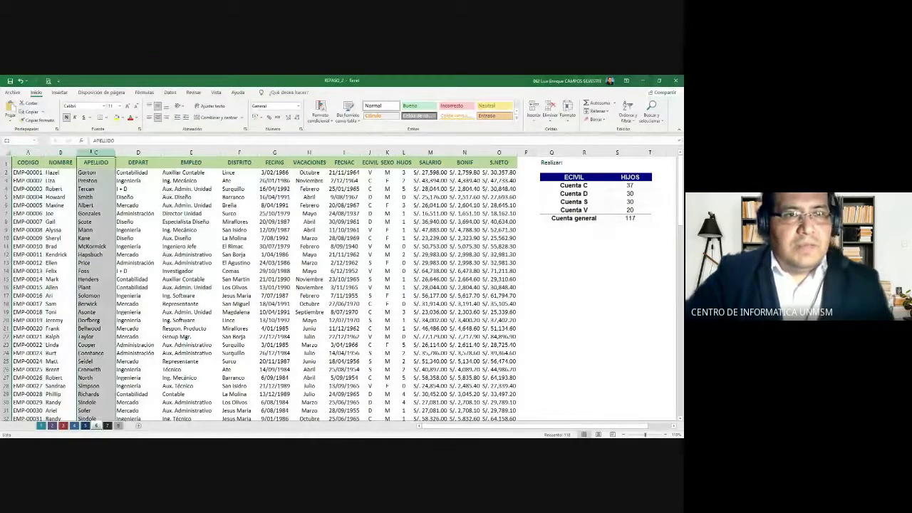
click(138, 152)
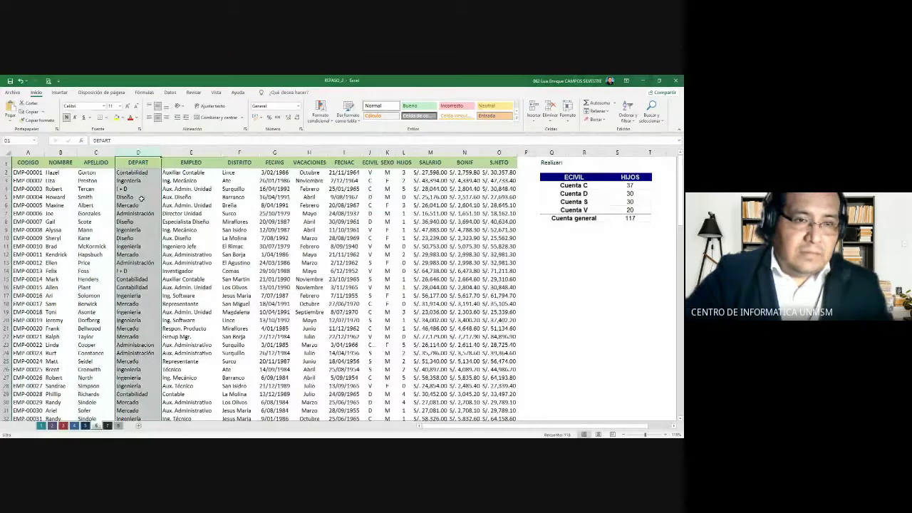
click(191, 153)
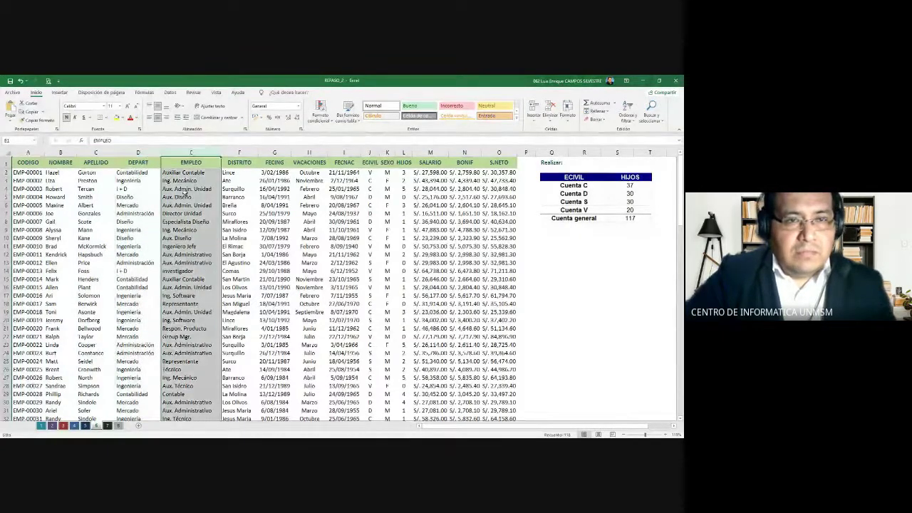
click(184, 196)
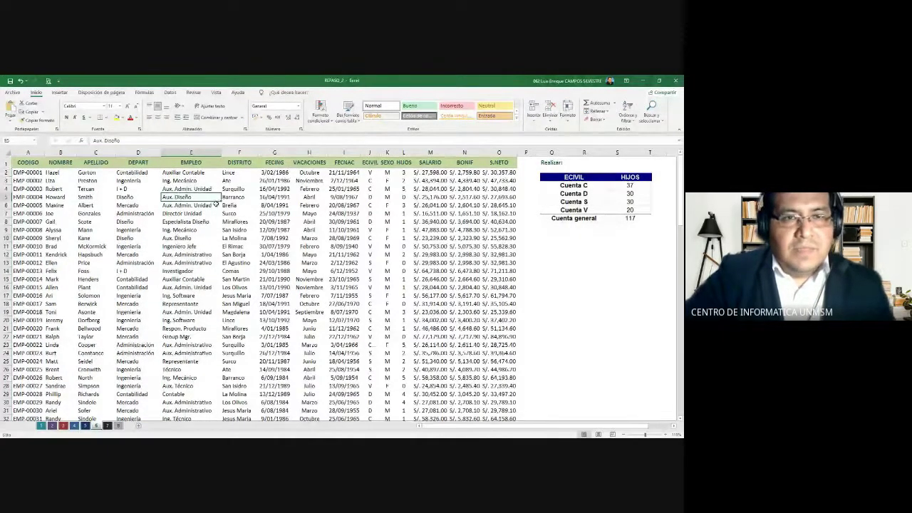
click(239, 153)
click(274, 152)
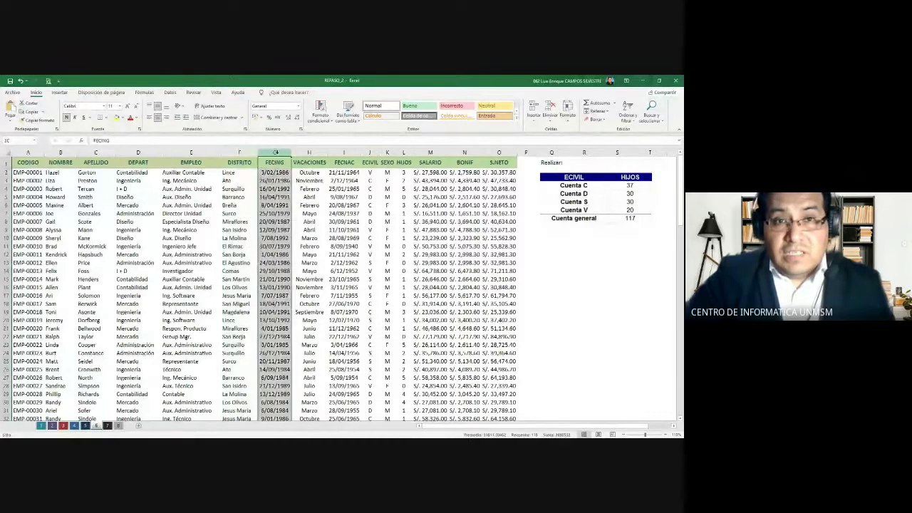
click(308, 153)
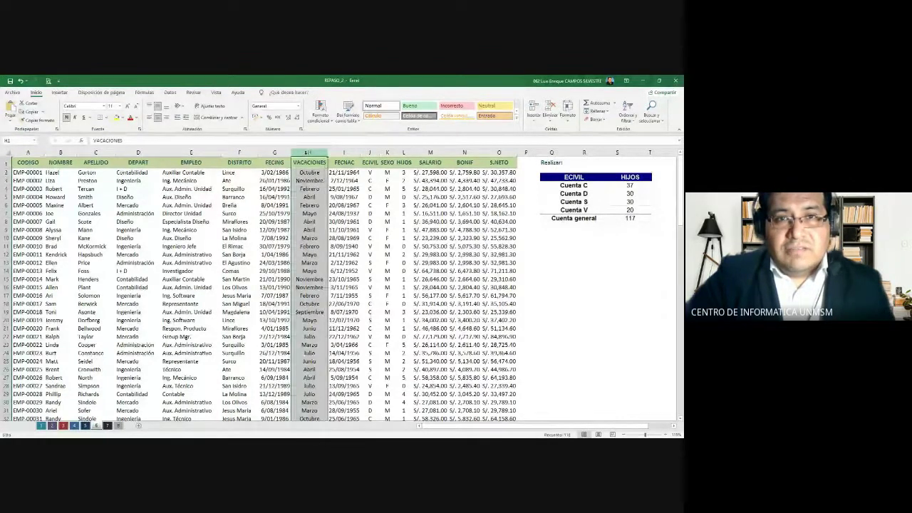
click(344, 152)
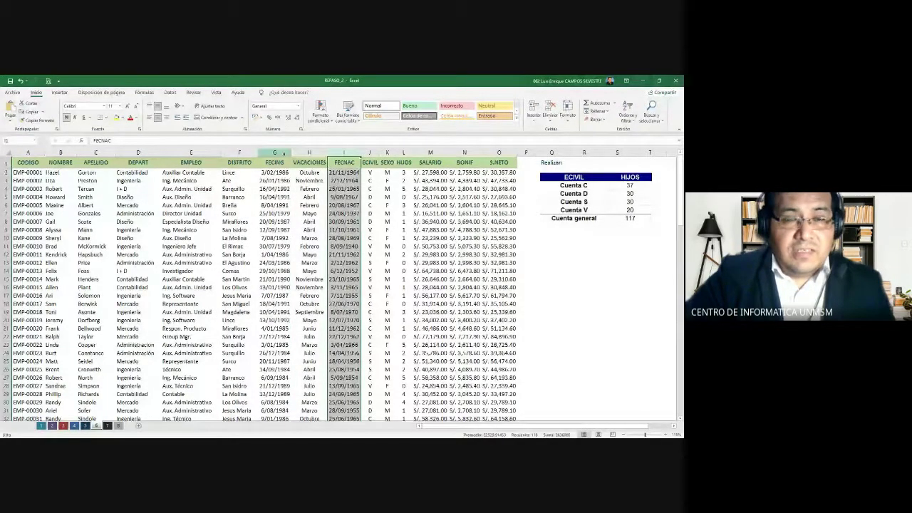
click(282, 153)
click(336, 152)
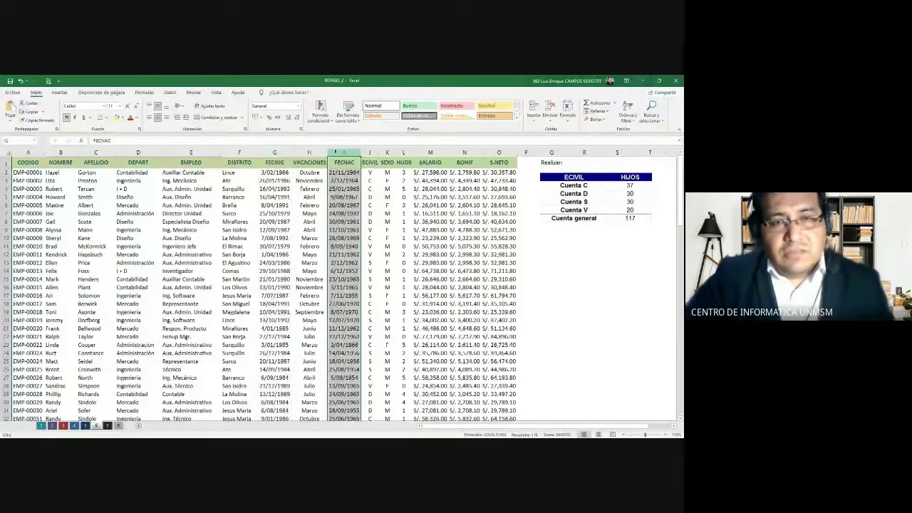
click(368, 152)
click(387, 152)
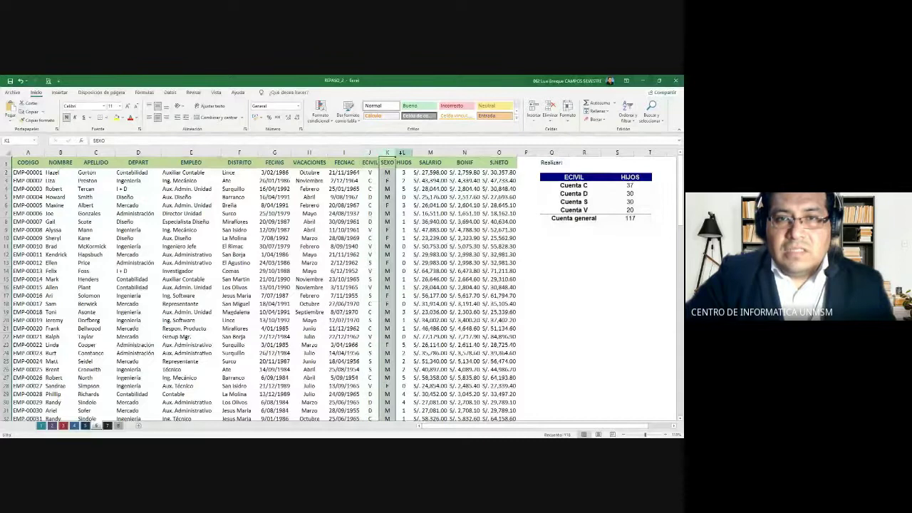
click(403, 153)
click(431, 152)
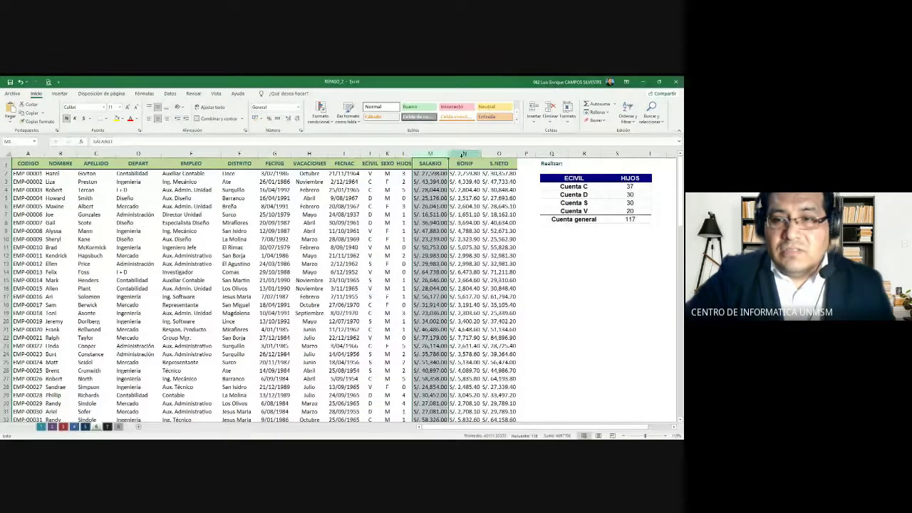
click(464, 153)
click(499, 152)
click(430, 214)
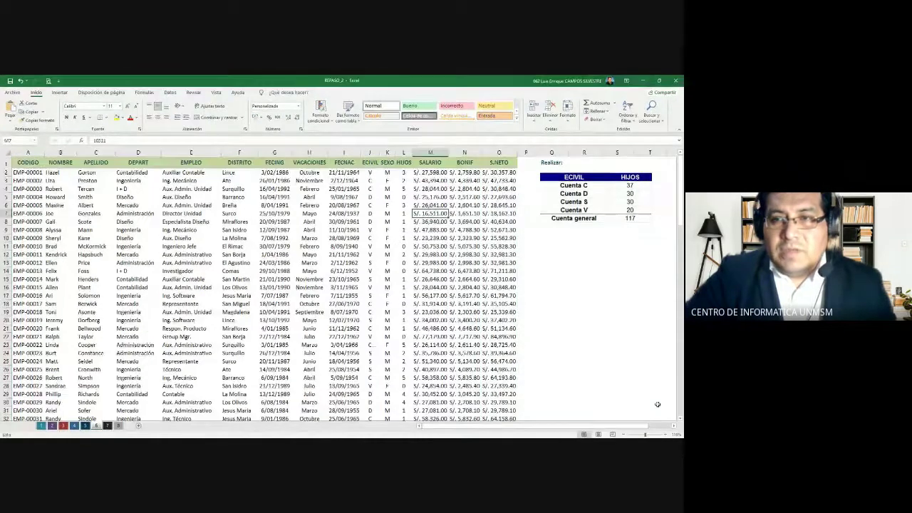
Bring the ECIVIL/HIJOS target table (C 37, D 30, S 30, V 20, total 117) into view
click(674, 428)
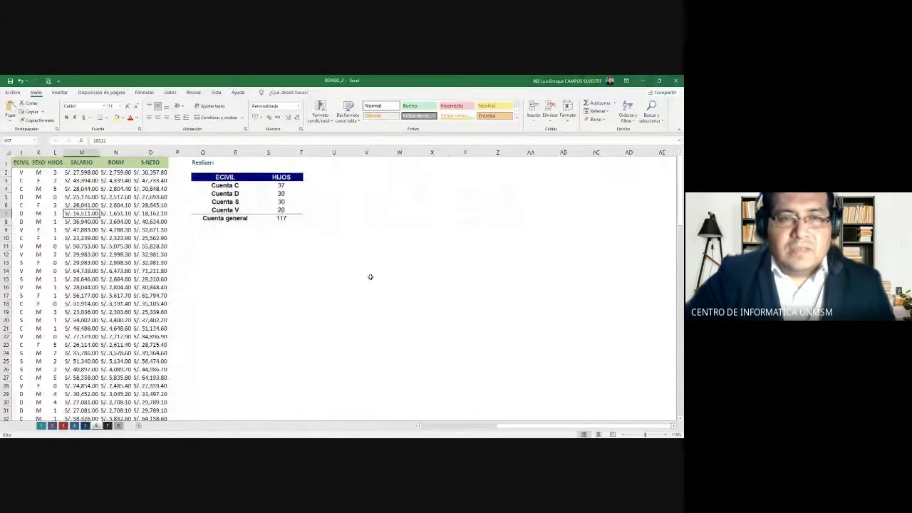
ctrl+scroll(434, 262, up, 3)
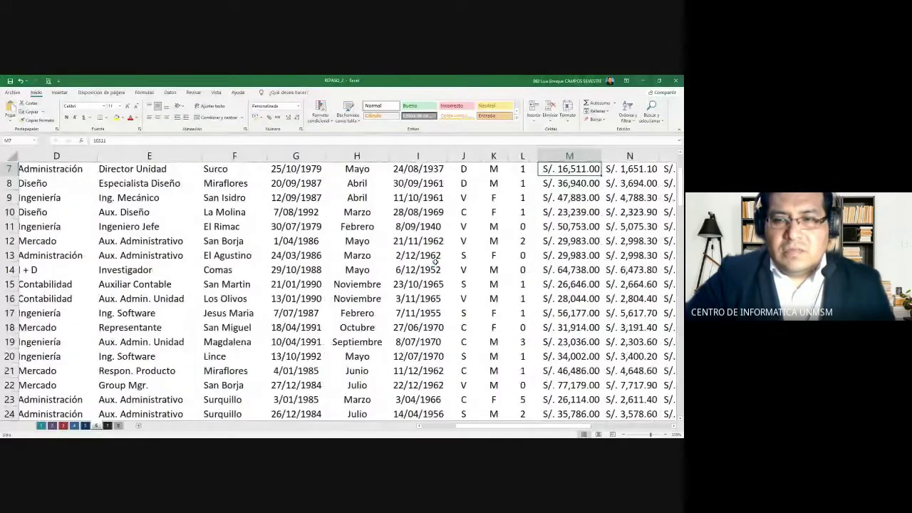
scroll(435, 262, up, 2)
click(674, 428)
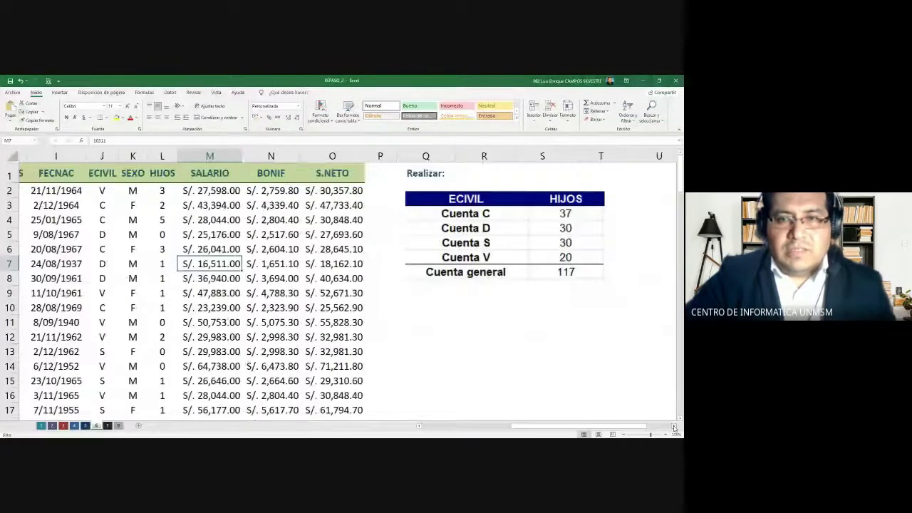
click(674, 428)
click(674, 428)
click(674, 428)
click(674, 428)
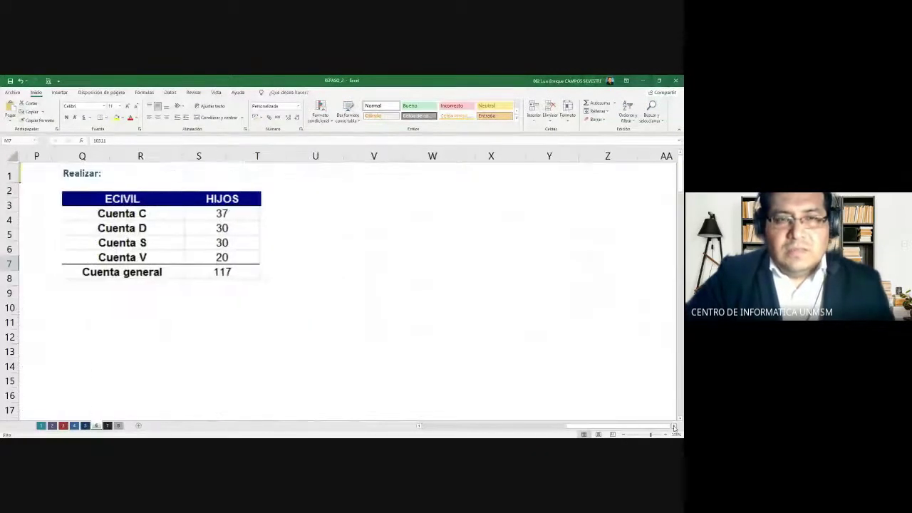
click(293, 251)
Nudge the ECIVIL/HIJOS picture slightly, deselect it, and jump back to the start of the data
mouse_move(216, 246)
mouse_down()
mouse_move(240, 252)
mouse_move(213, 246)
mouse_up()
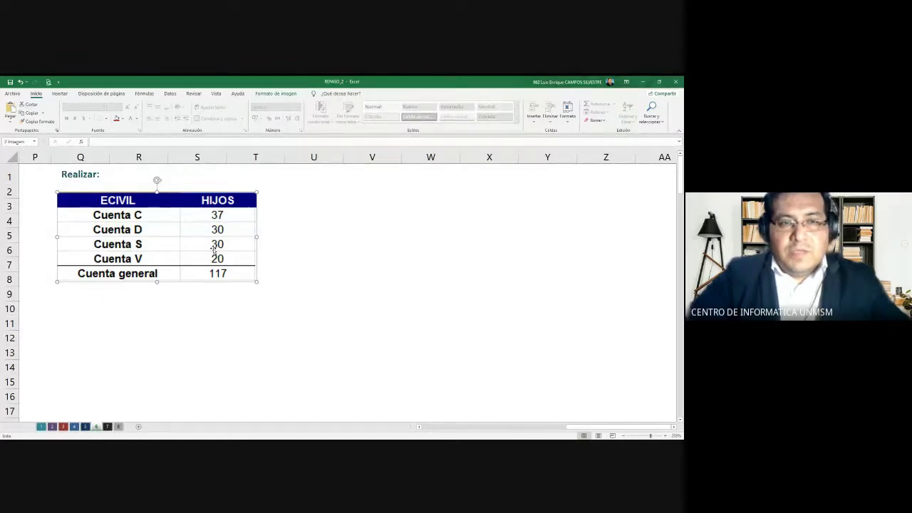
click(296, 277)
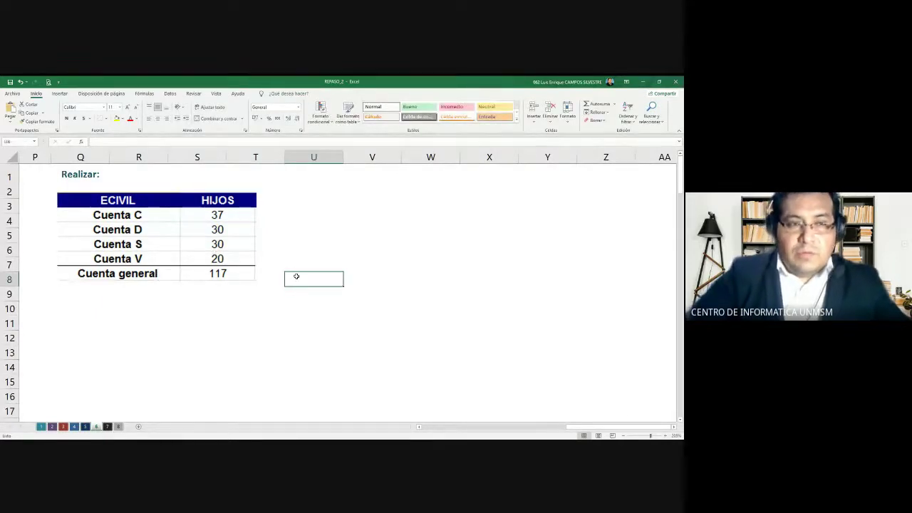
key(ctrl+Page_Up)
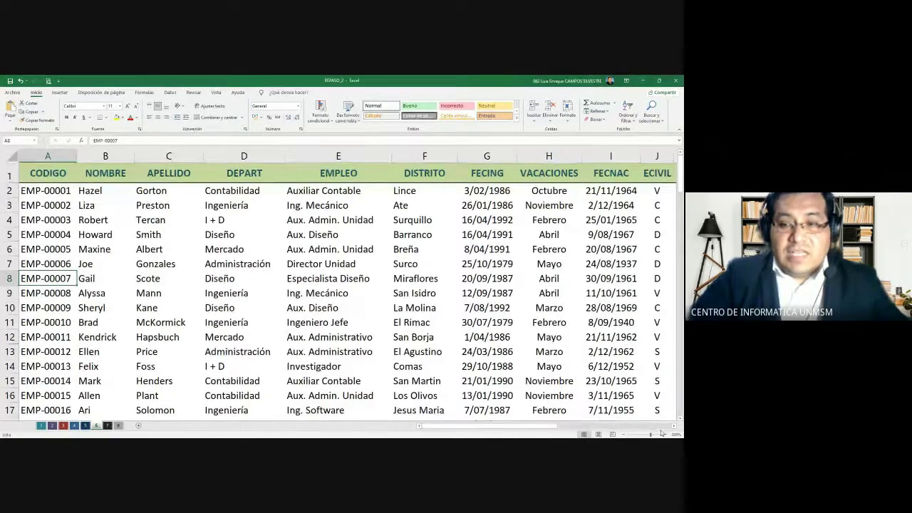
Zoom out until columns A to U fit and shift the ECIVIL/HIJOS picture slightly up and left
click(623, 435)
click(624, 435)
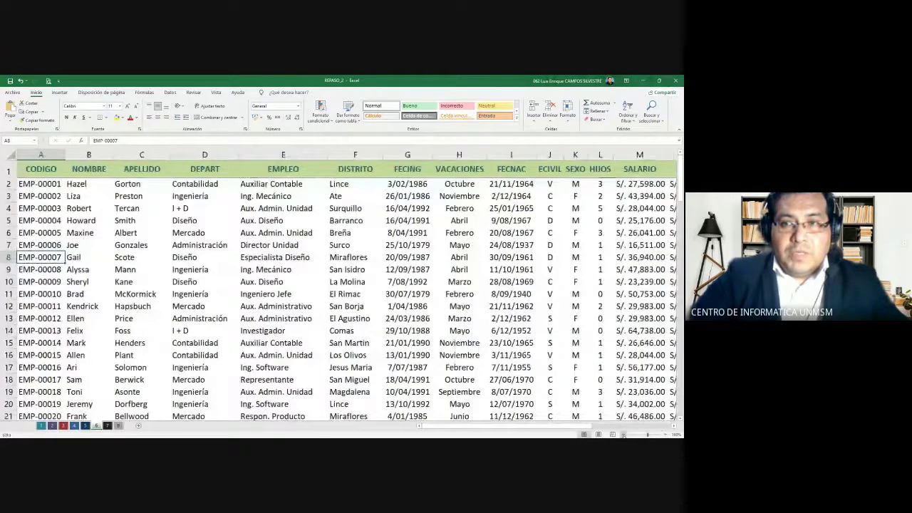
click(623, 434)
click(623, 435)
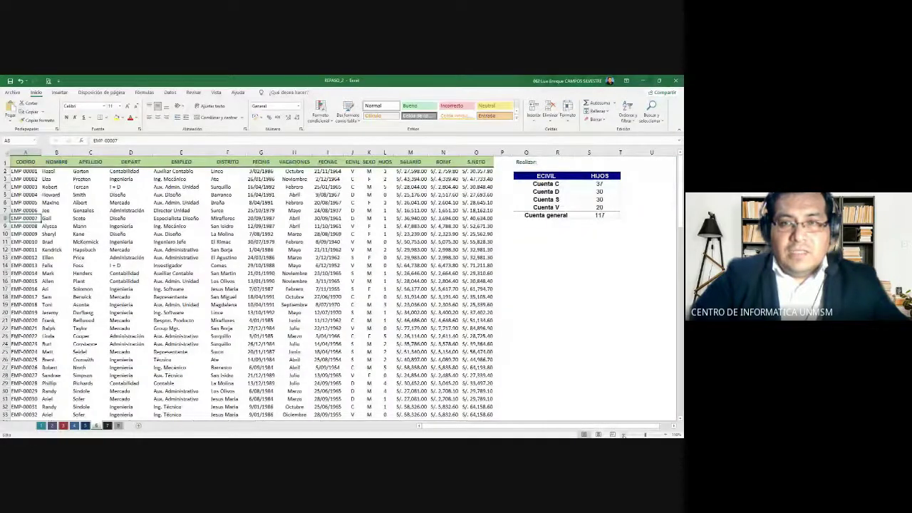
click(555, 184)
drag(555, 184, 558, 181)
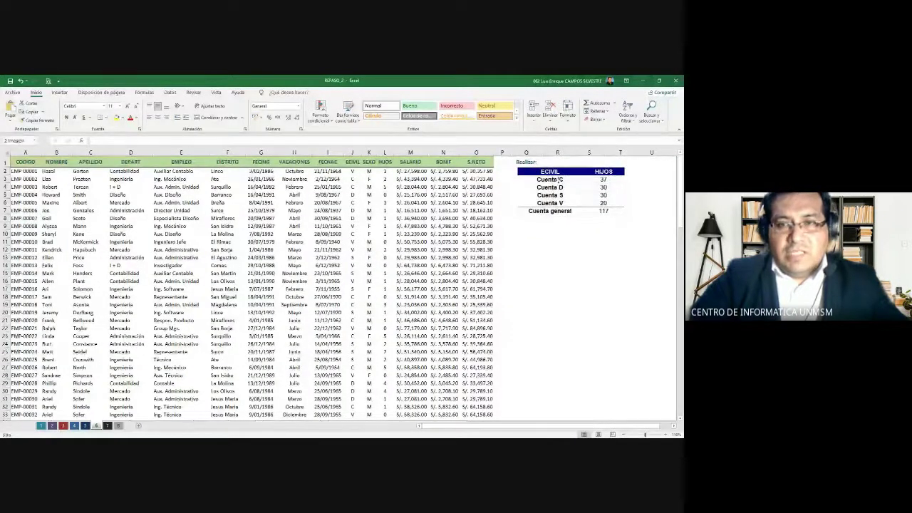
click(569, 268)
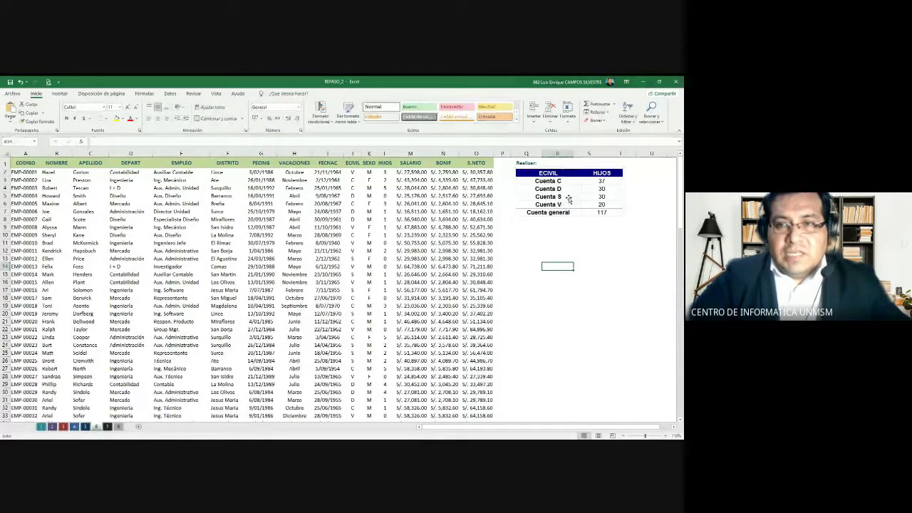
drag(568, 196, 556, 199)
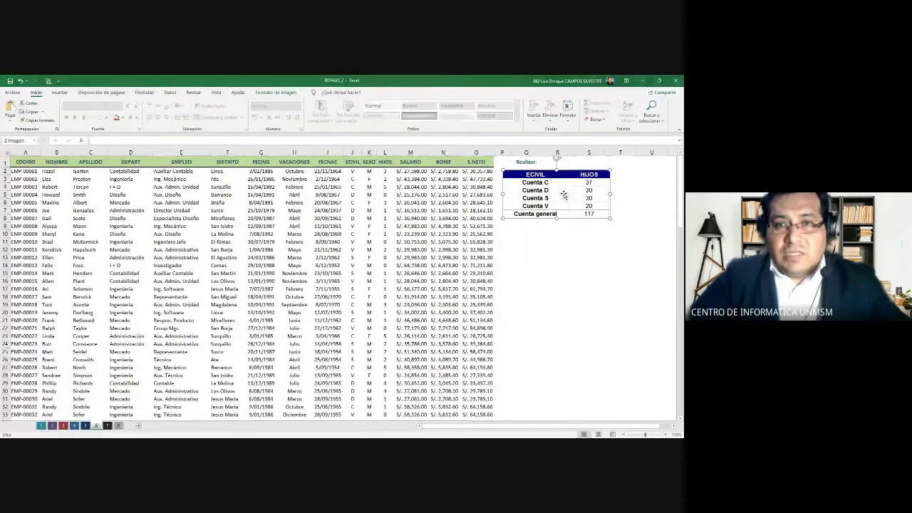
click(386, 152)
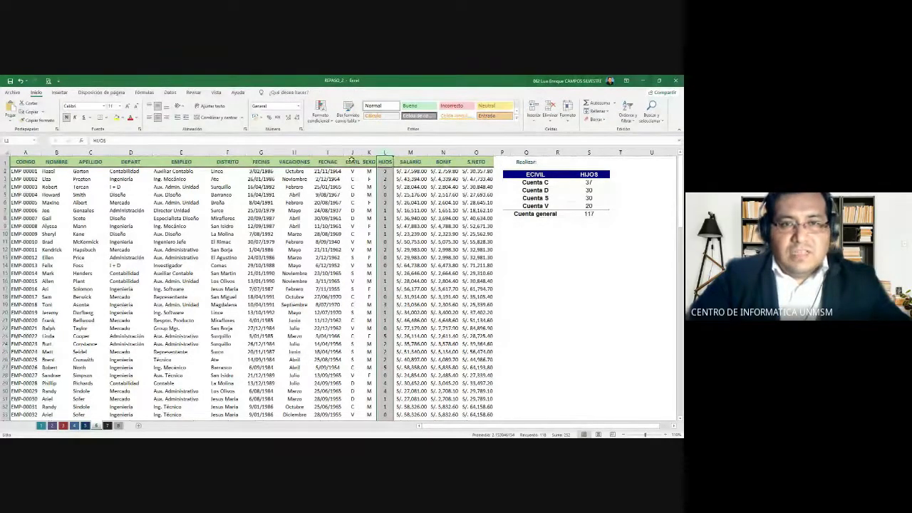
Widen the ECIVIL column a little and the HIJOS column noticeably more
click(352, 153)
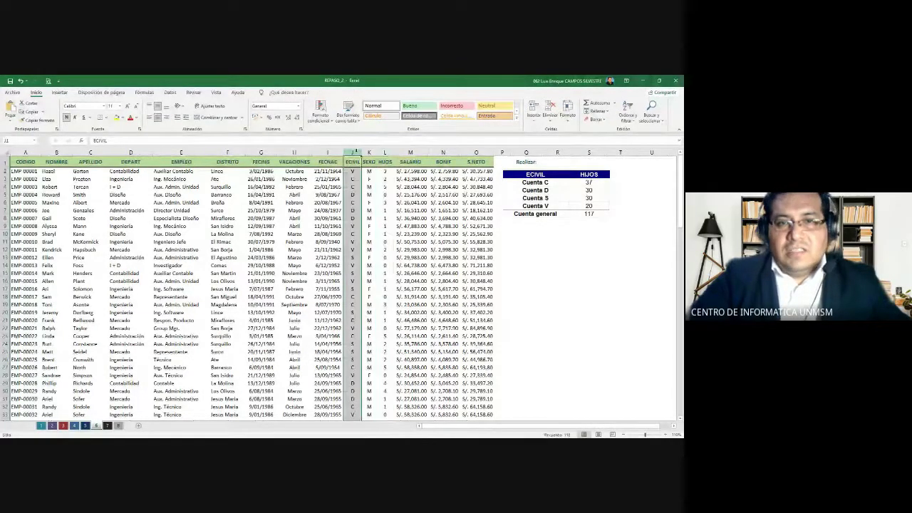
click(556, 216)
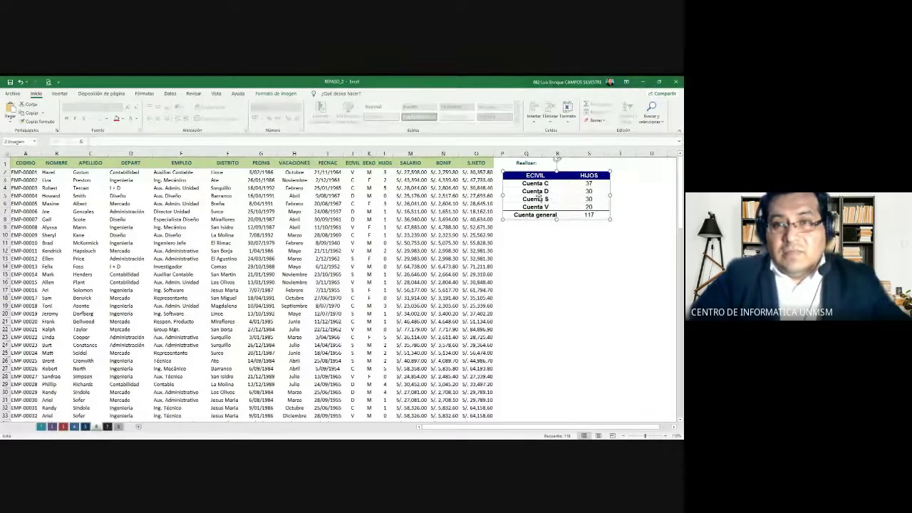
click(352, 154)
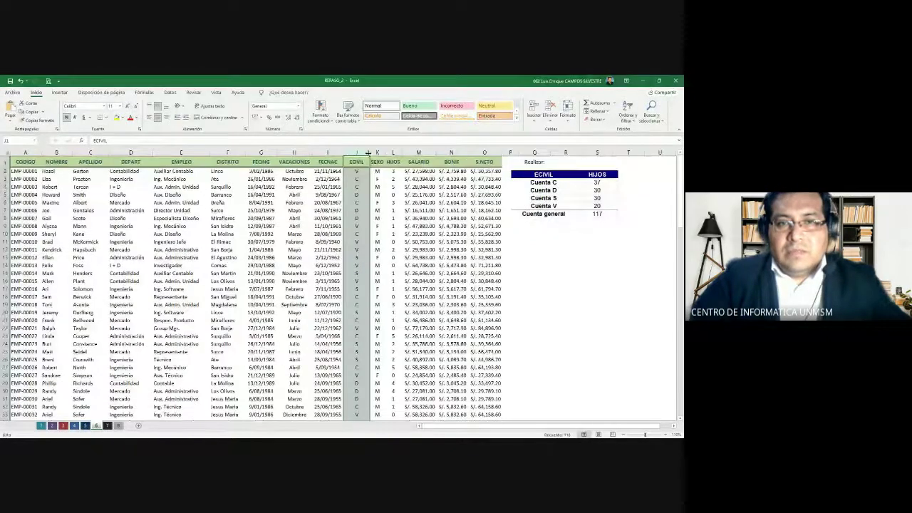
drag(361, 154, 368, 154)
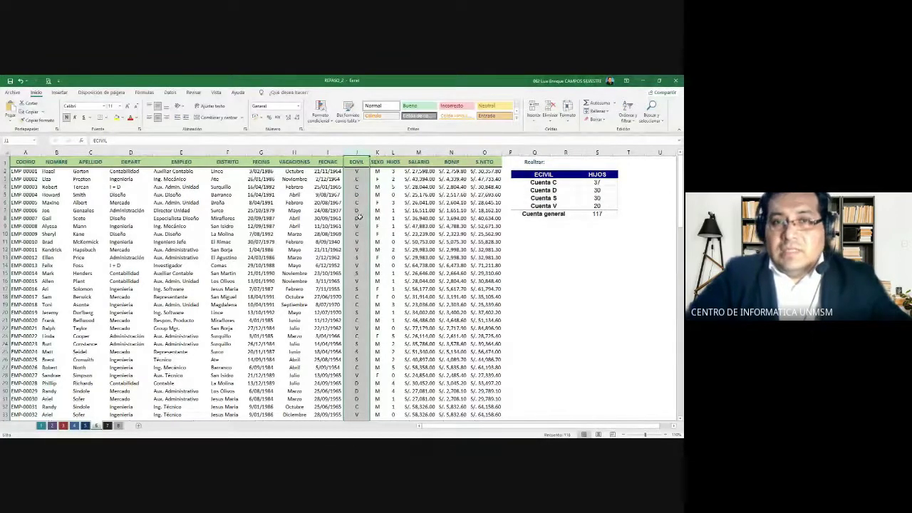
click(361, 210)
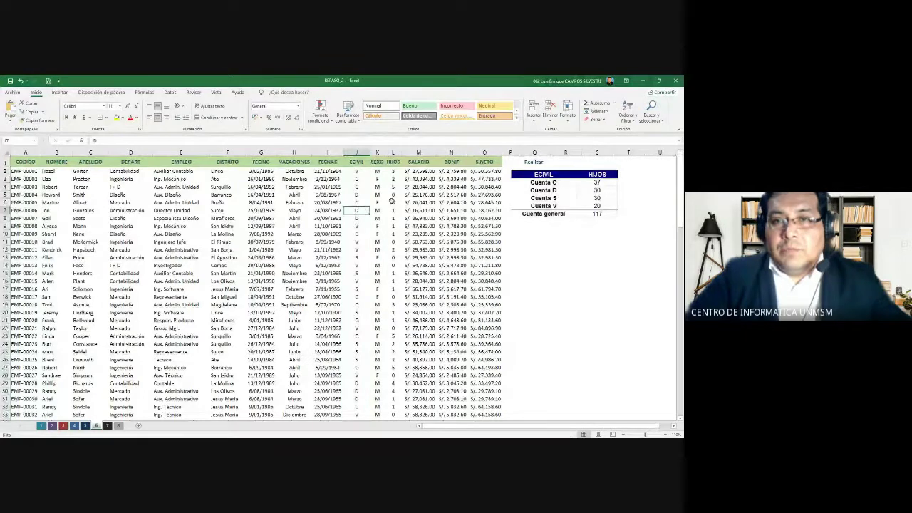
click(357, 152)
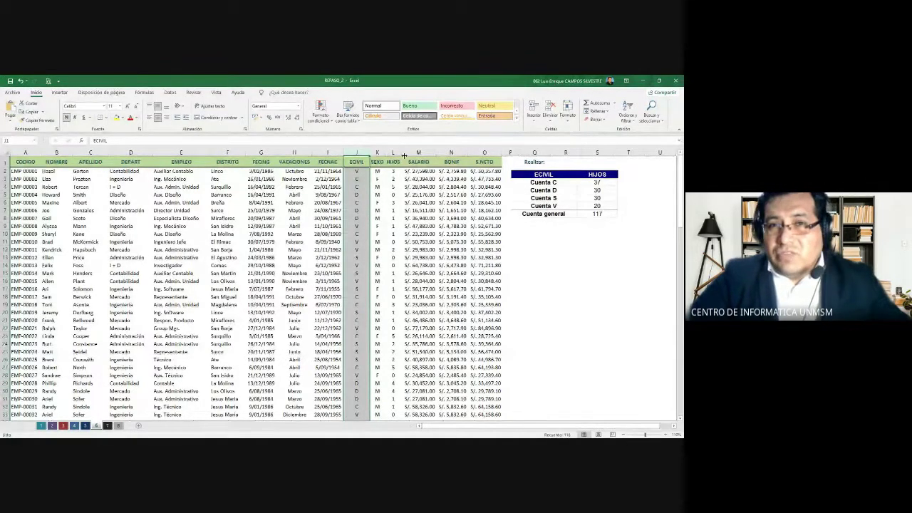
drag(402, 153, 418, 153)
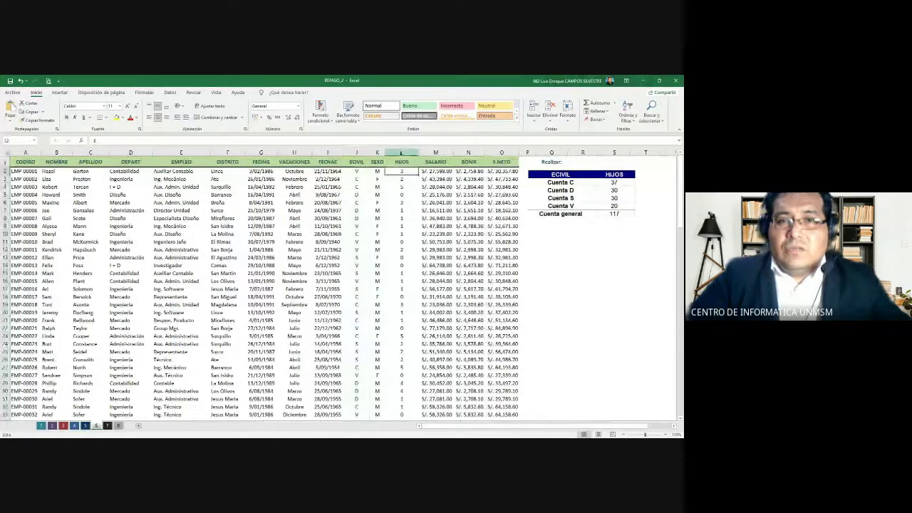
click(401, 152)
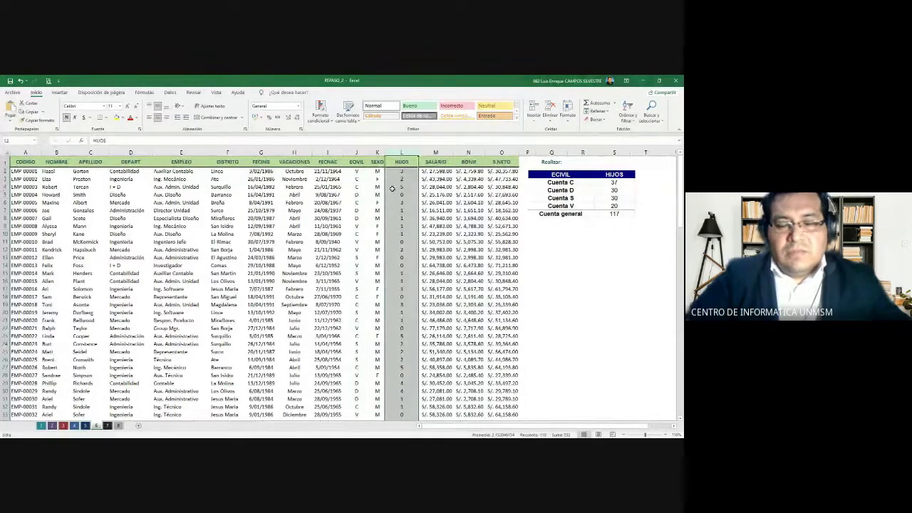
click(352, 209)
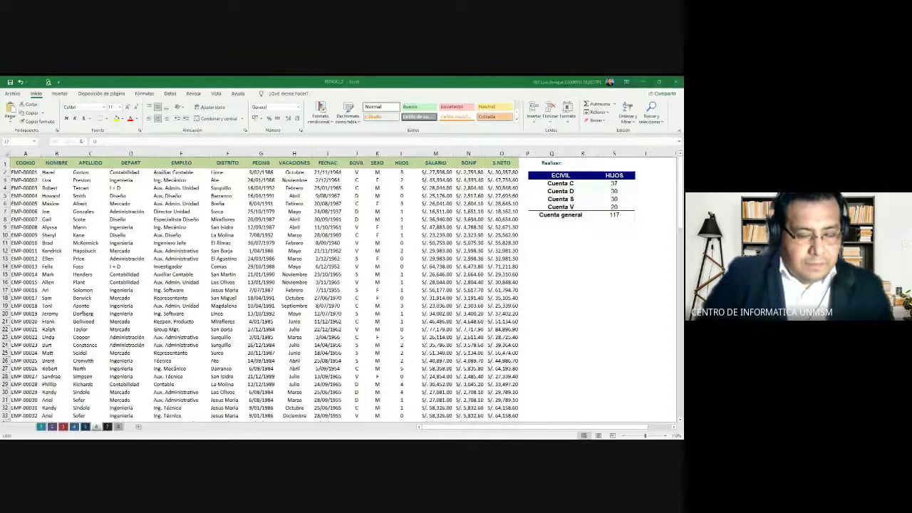
key(ctrl+c)
key(Escape)
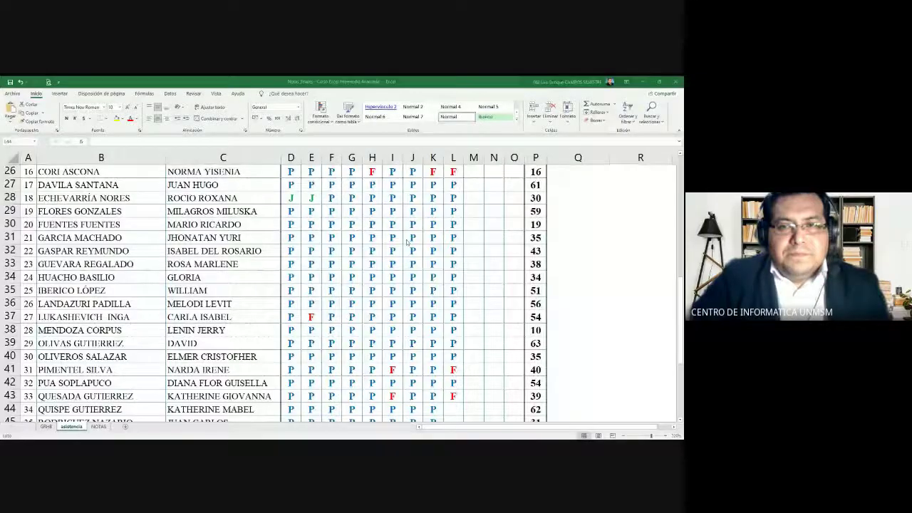
Enter the 27/Set attendance marks P, P, P, P, F, P, P in cells L44 to L50
scroll(399, 243, up, 3)
scroll(399, 243, up, 1)
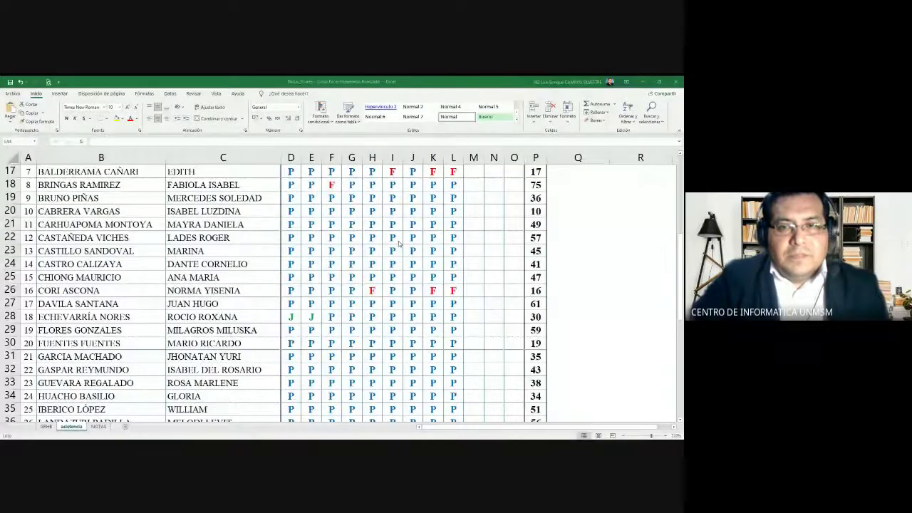
scroll(399, 243, down, 8)
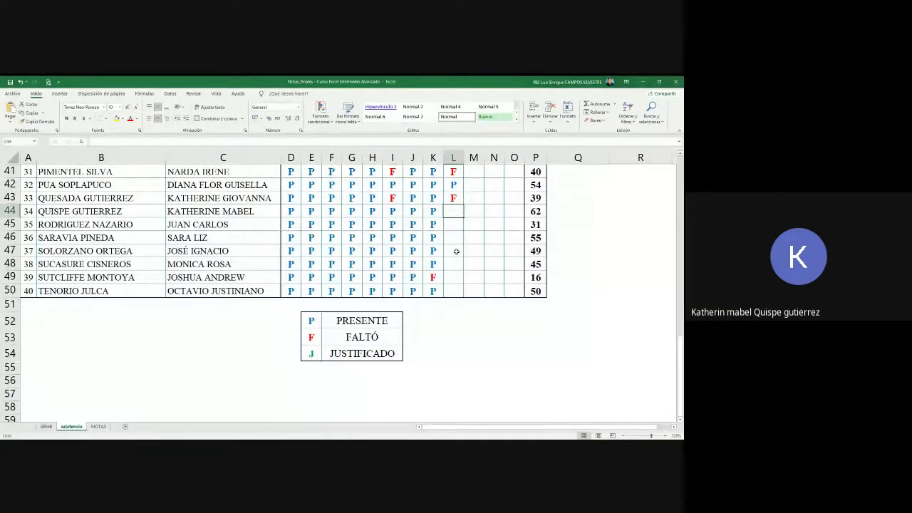
text(P)
key(Return)
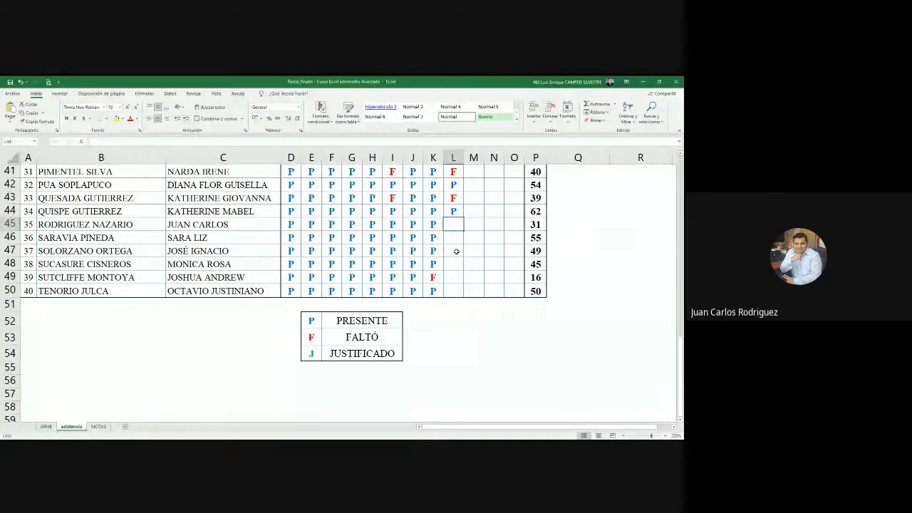
text(P)
key(Return)
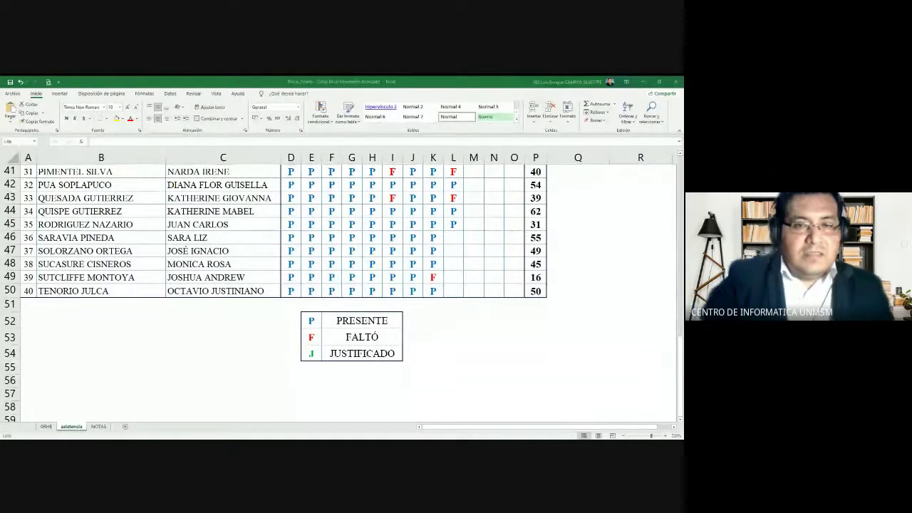
text(P)
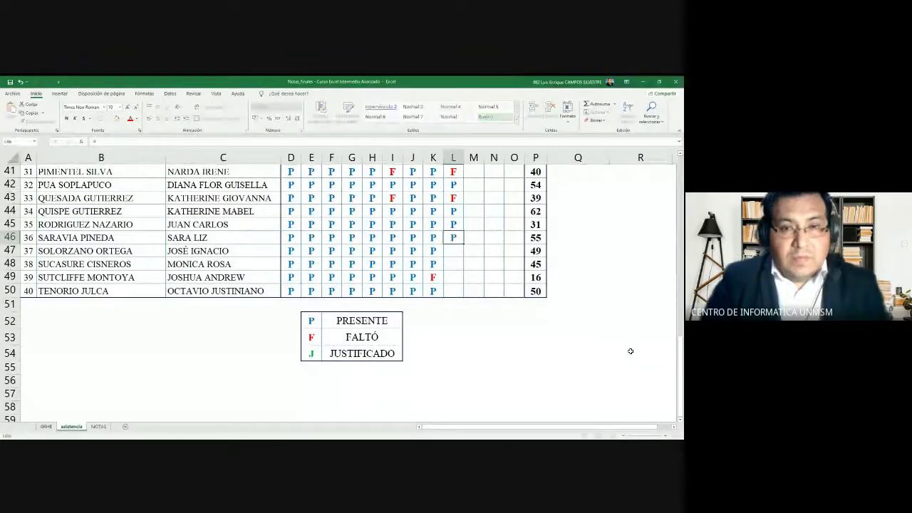
key(Return)
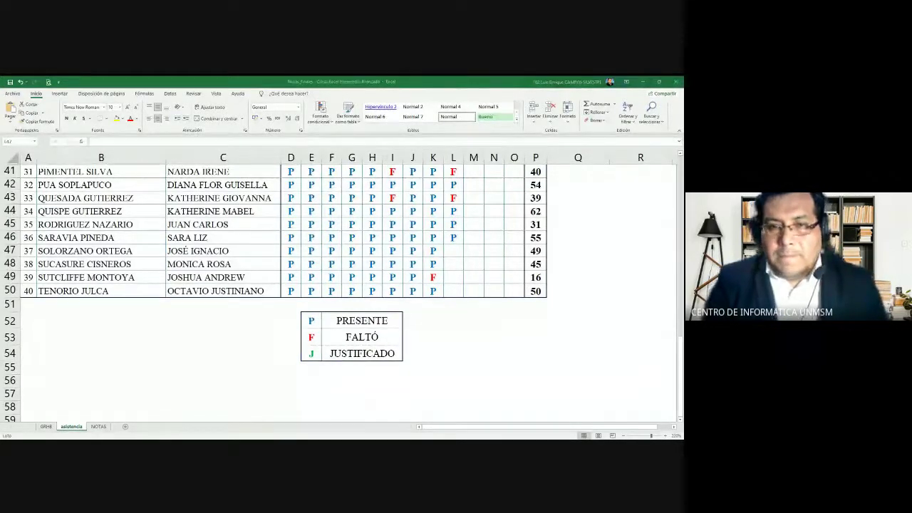
text(P)
key(Return)
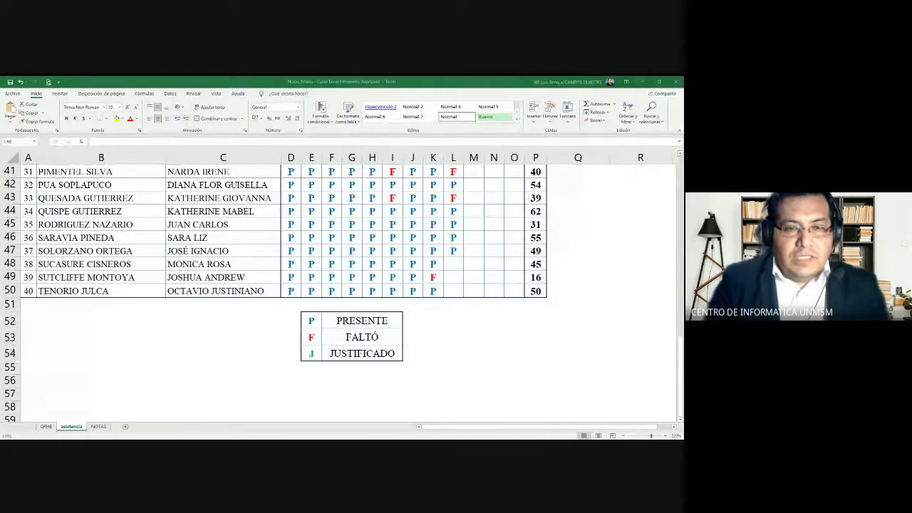
text(F)
key(Return)
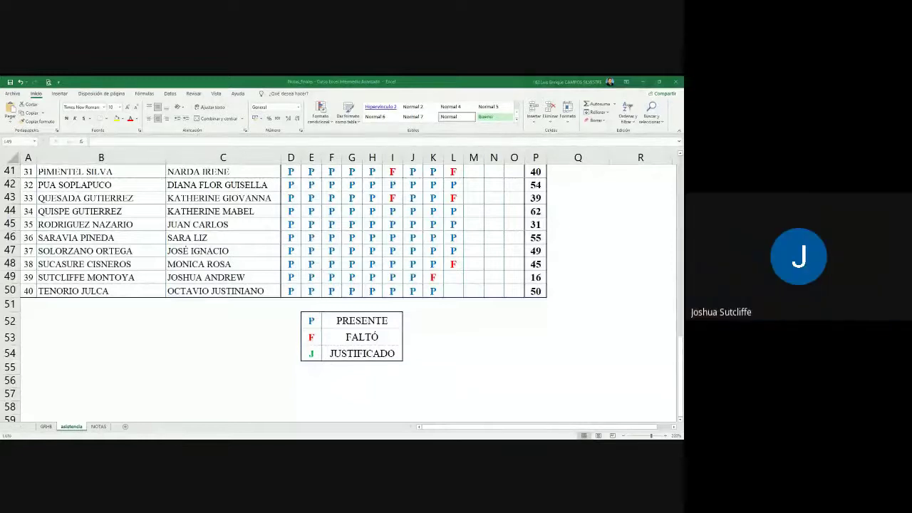
text(P)
key(Return)
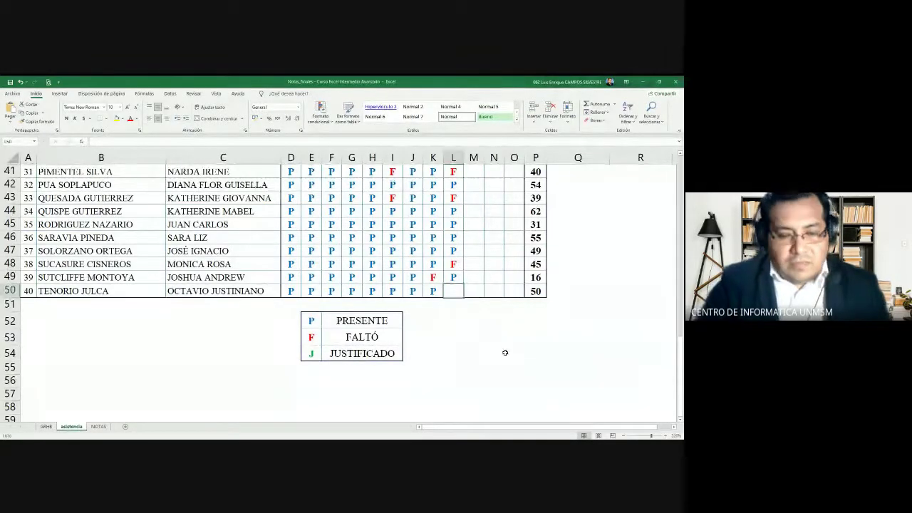
text(P)
key(Up)
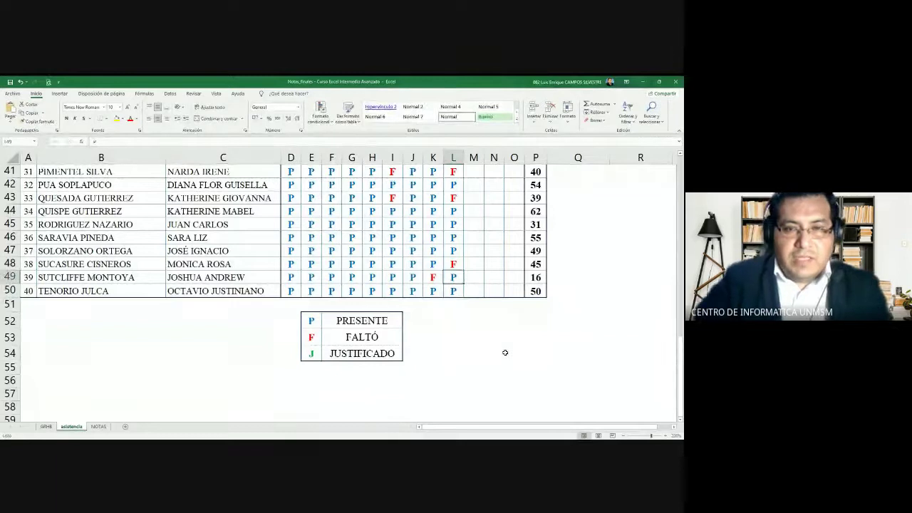
Scroll back up to the top of the attendance list
scroll(505, 352, up, 5)
scroll(505, 353, up, 1)
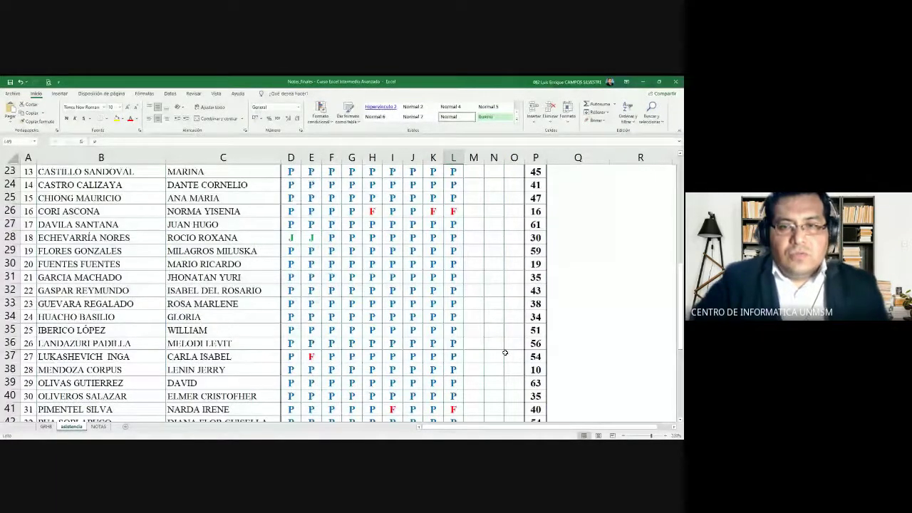
scroll(505, 352, up, 6)
scroll(504, 353, down, 1)
scroll(505, 352, down, 1)
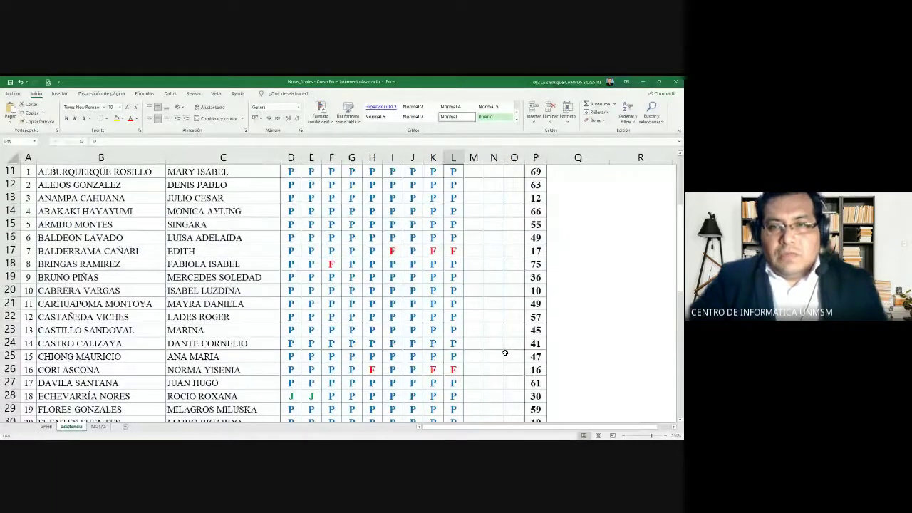
scroll(504, 352, up, 1)
scroll(504, 353, down, 1)
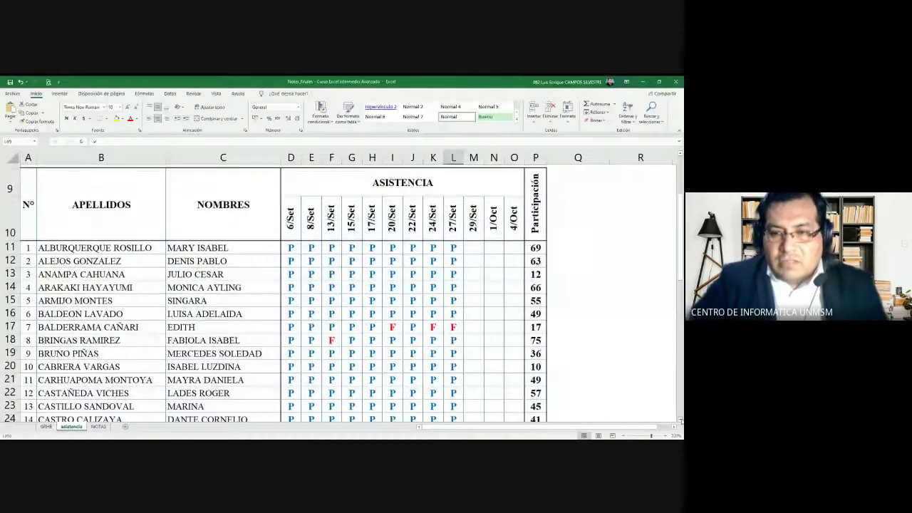
Review the red F absences in the 27/Set column, such as L17 and L26
click(460, 217)
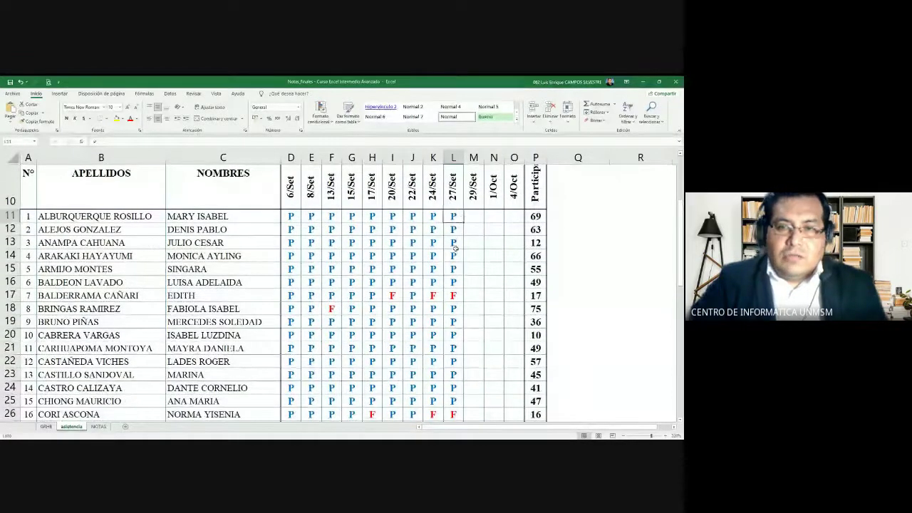
click(456, 295)
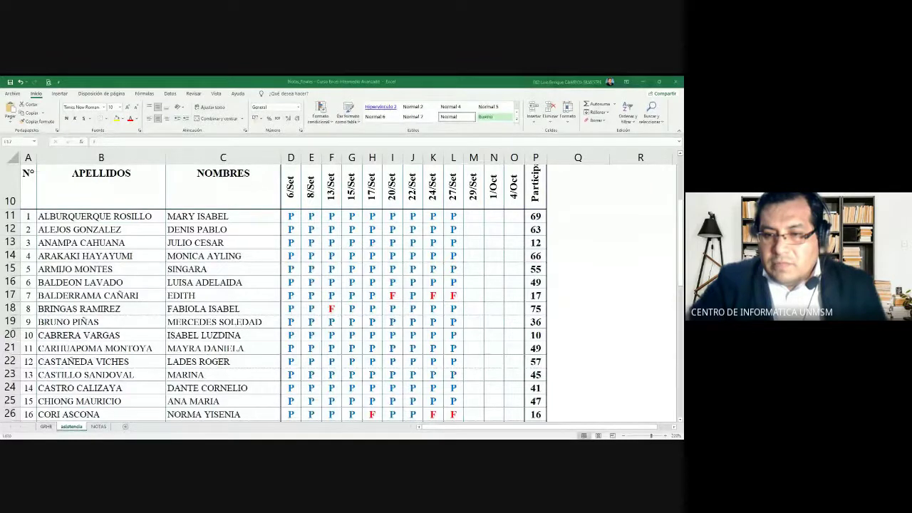
click(453, 295)
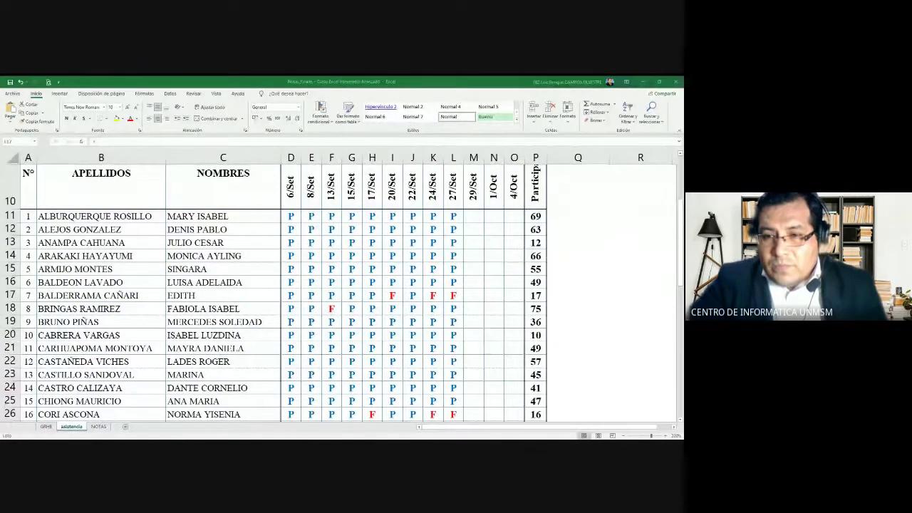
click(453, 295)
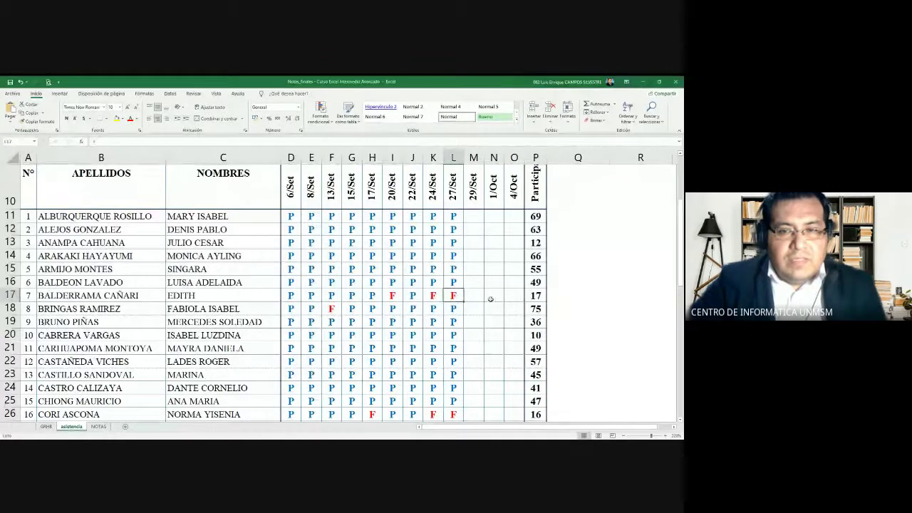
scroll(484, 283, down, 1)
scroll(484, 283, down, 1)
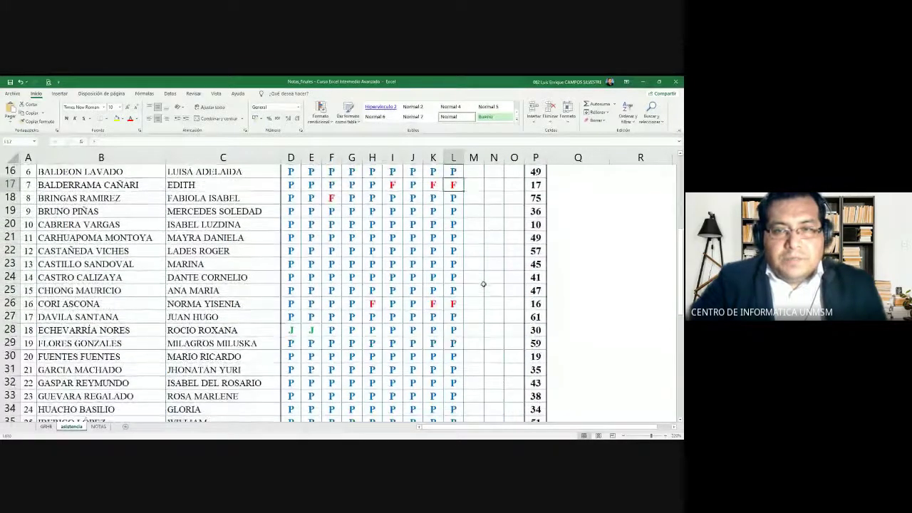
click(456, 304)
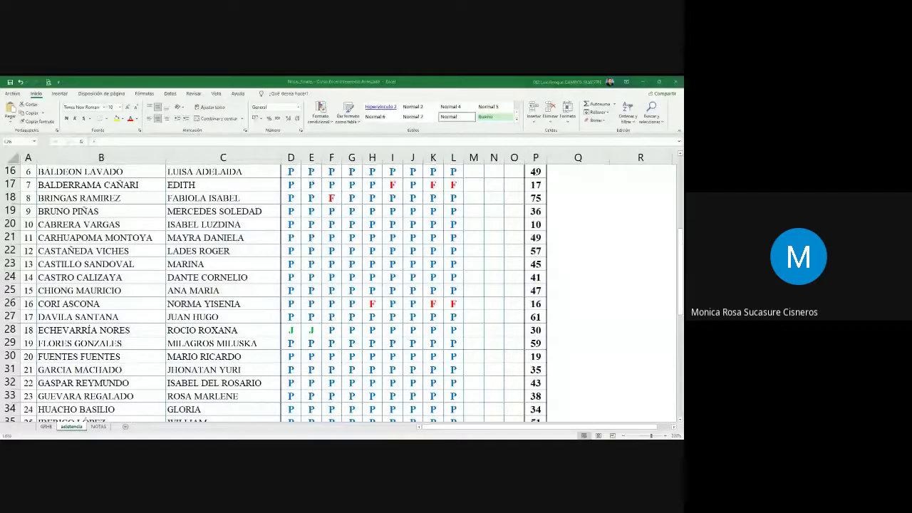
scroll(453, 304, down, 1)
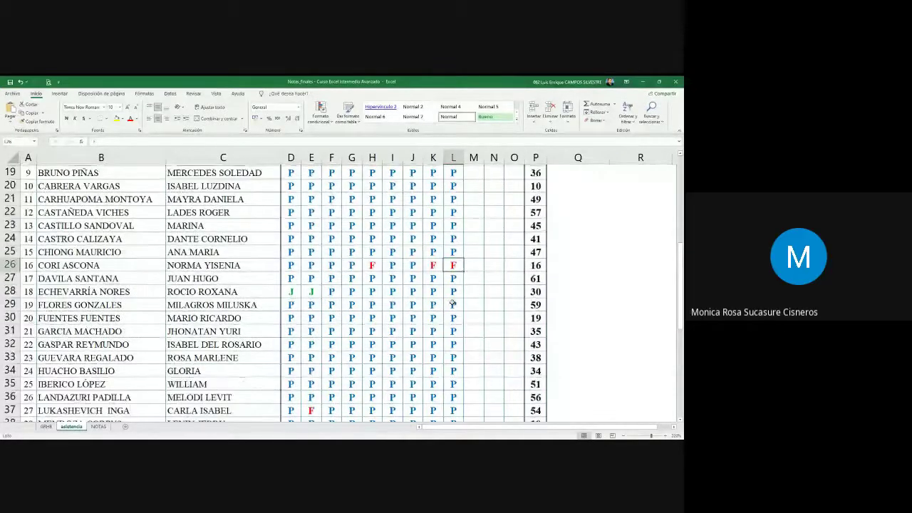
scroll(453, 304, down, 2)
scroll(453, 304, down, 4)
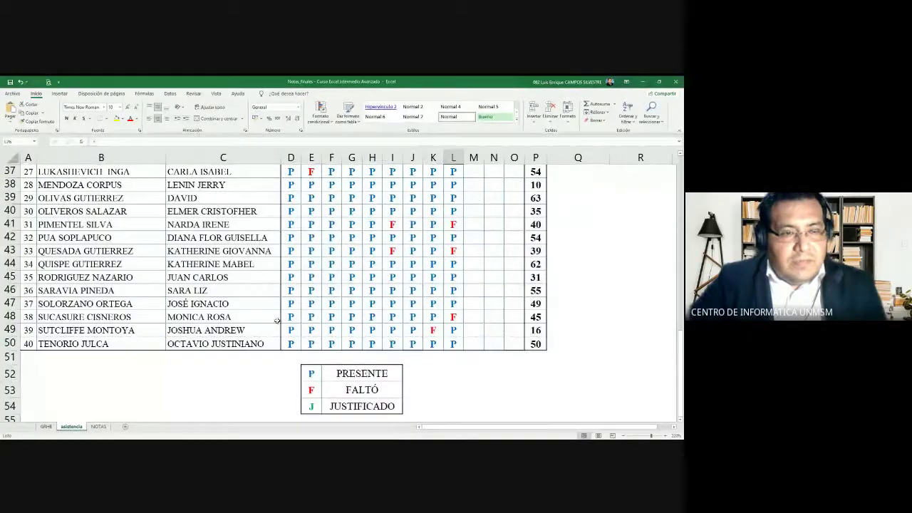
Change student 38's 27/Set mark in L48 from F to P
click(453, 316)
text(P)
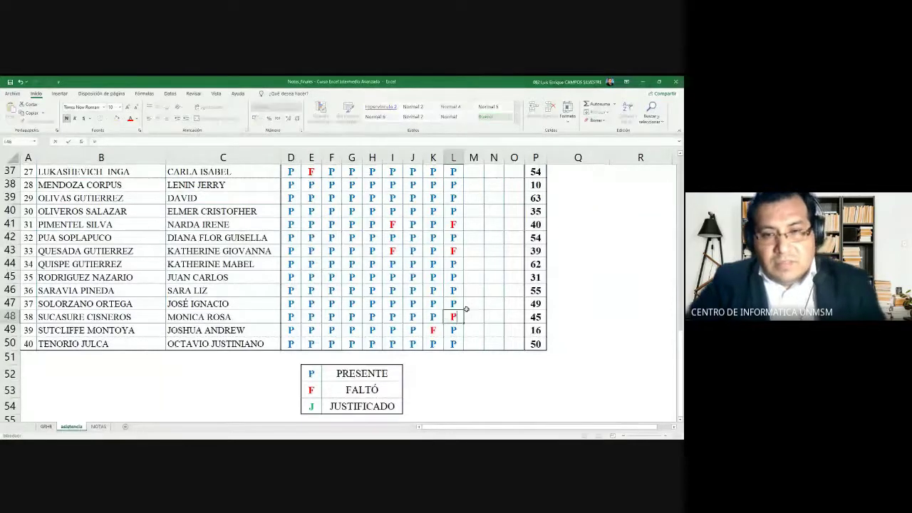
click(466, 309)
click(681, 154)
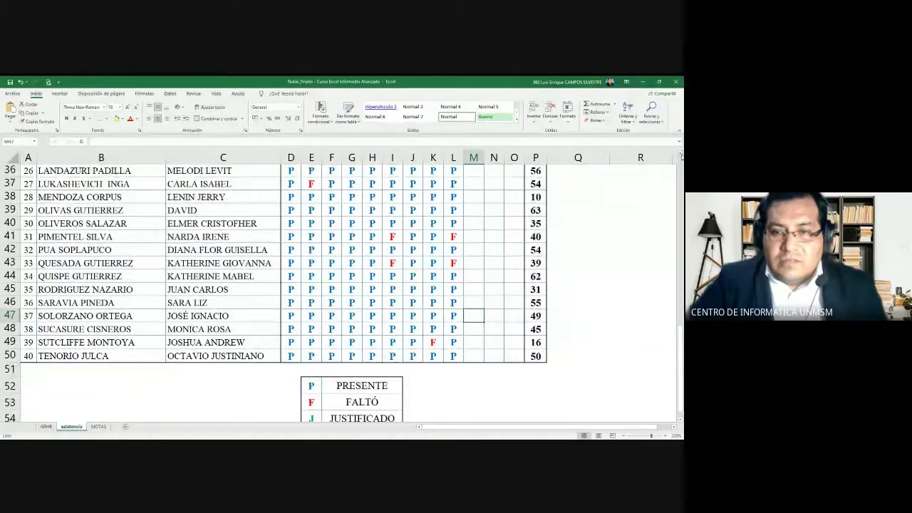
click(680, 154)
Enter P in cell L41 in place of the red F absence
click(681, 153)
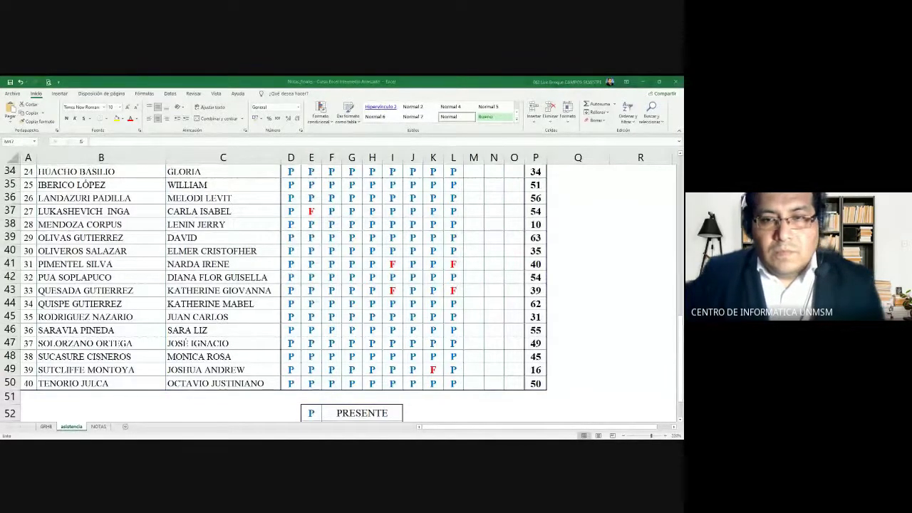
key(alt+Tab)
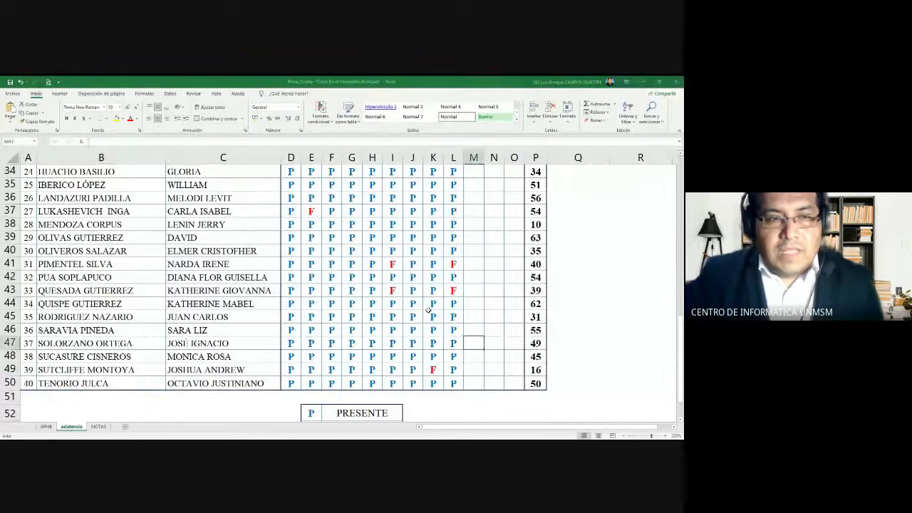
click(453, 263)
text(P)
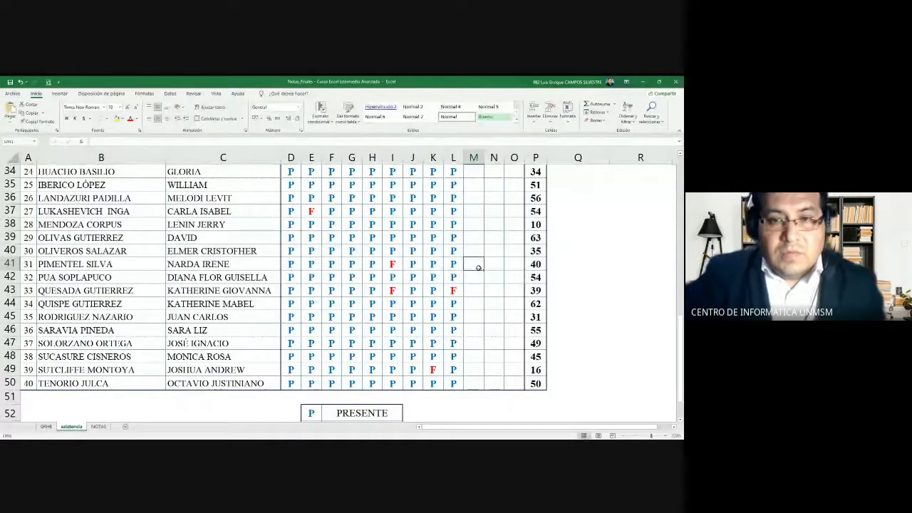
click(460, 288)
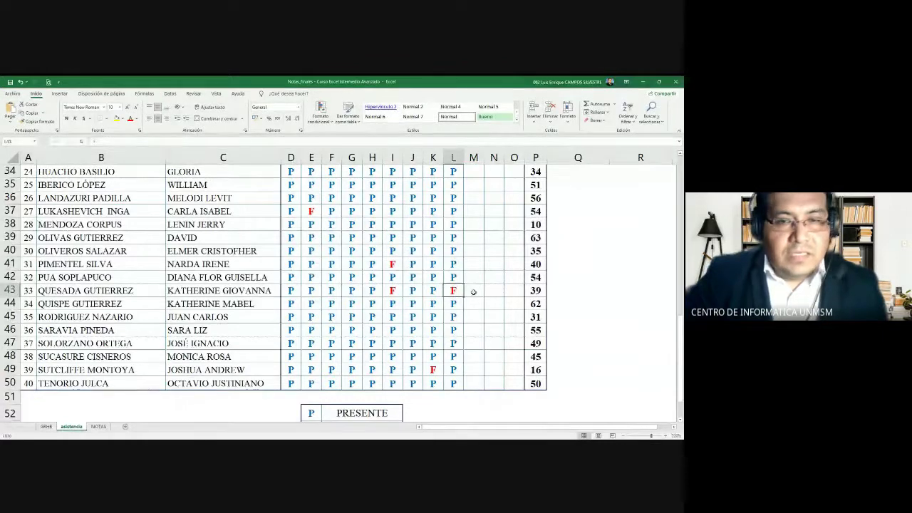
Return to the attendance sheet and select the red F in cell L26
key(alt+Tab)
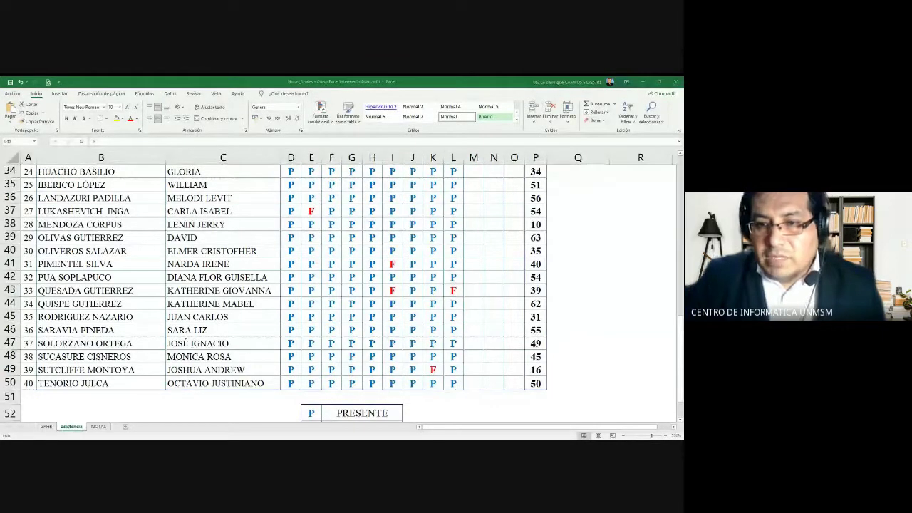
key(alt+Tab)
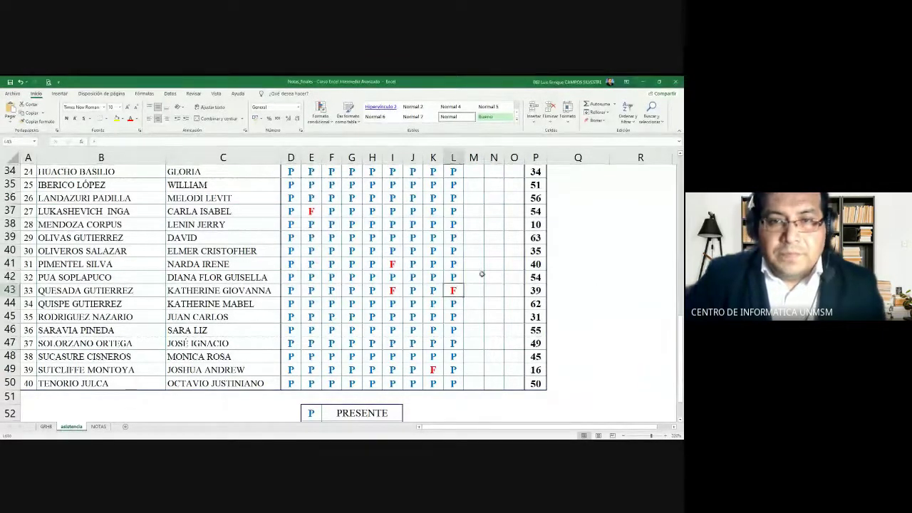
scroll(482, 275, up, 1)
scroll(482, 273, up, 2)
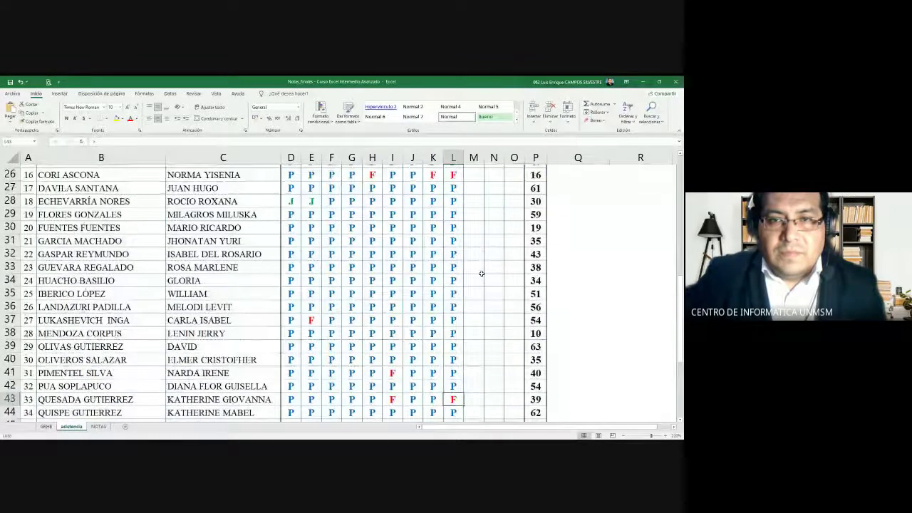
scroll(482, 273, up, 1)
click(453, 185)
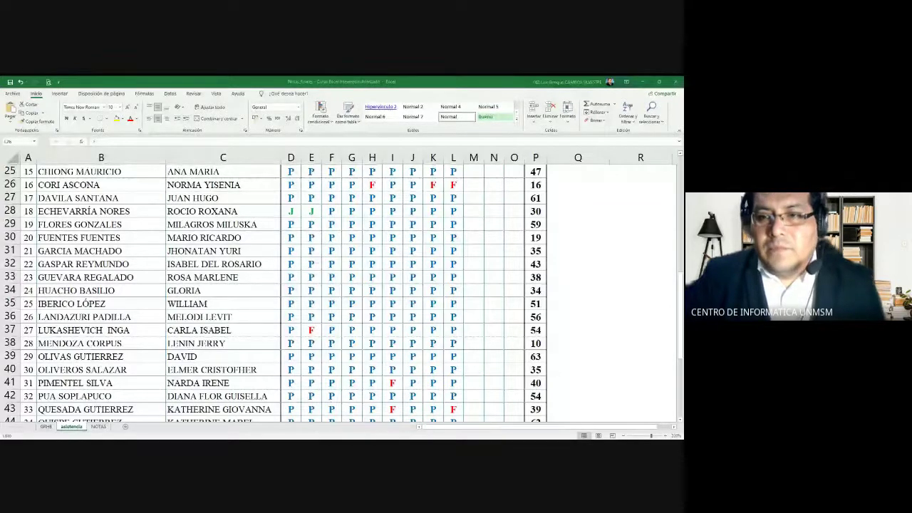
Replace student 16's red F in cell L26 with P
click(453, 185)
scroll(452, 249, up, 1)
scroll(452, 250, up, 3)
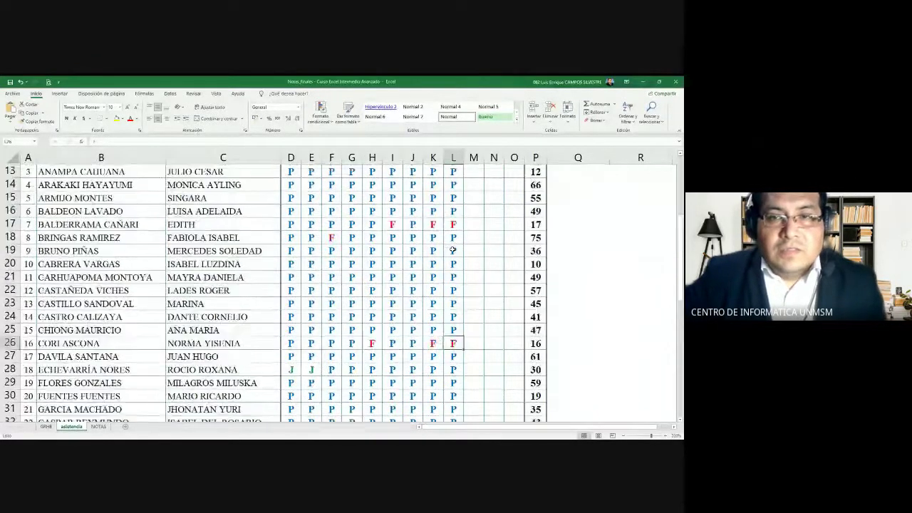
click(454, 224)
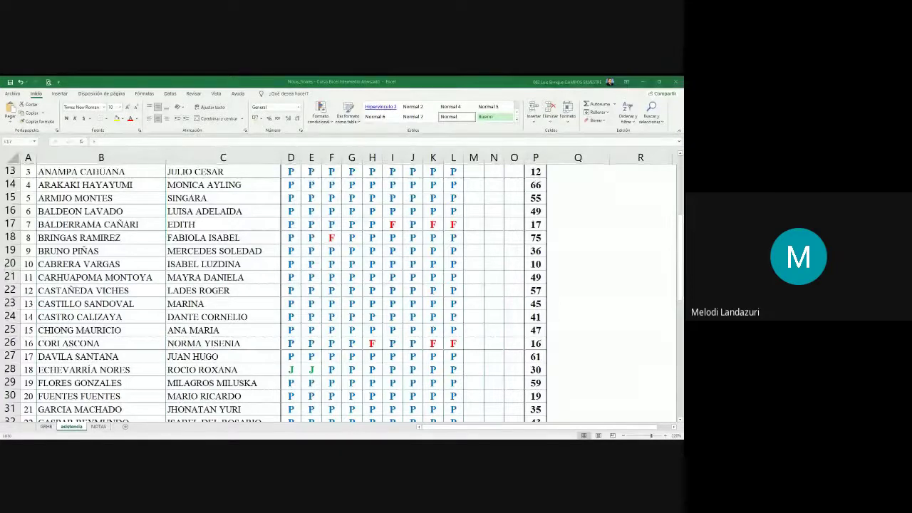
click(454, 224)
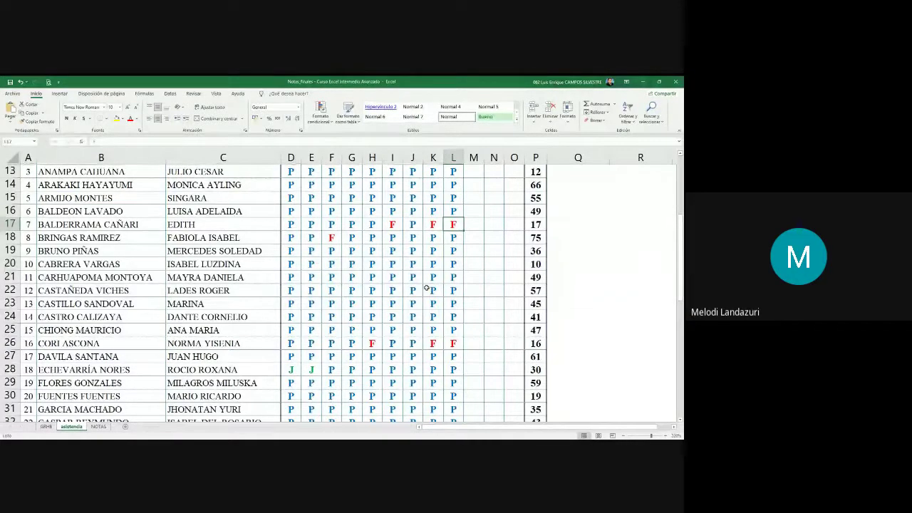
scroll(444, 306, down, 1)
click(447, 308)
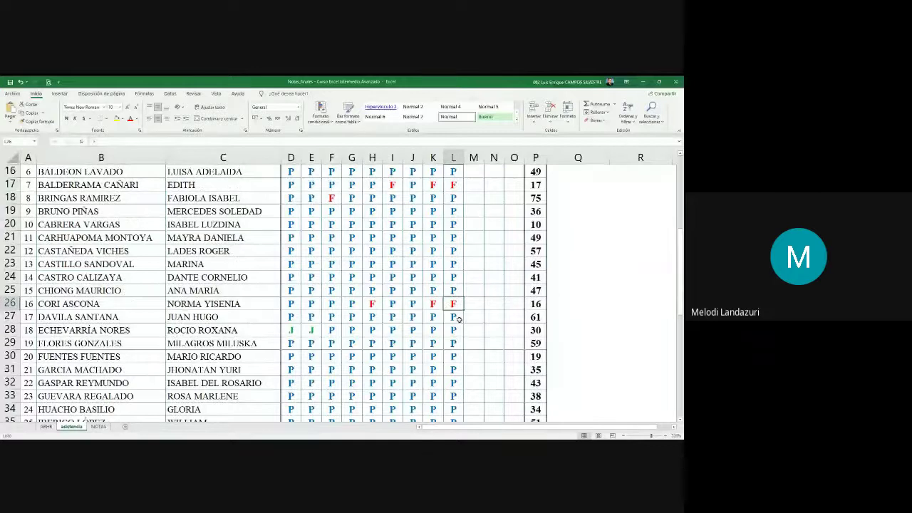
text(P)
click(474, 281)
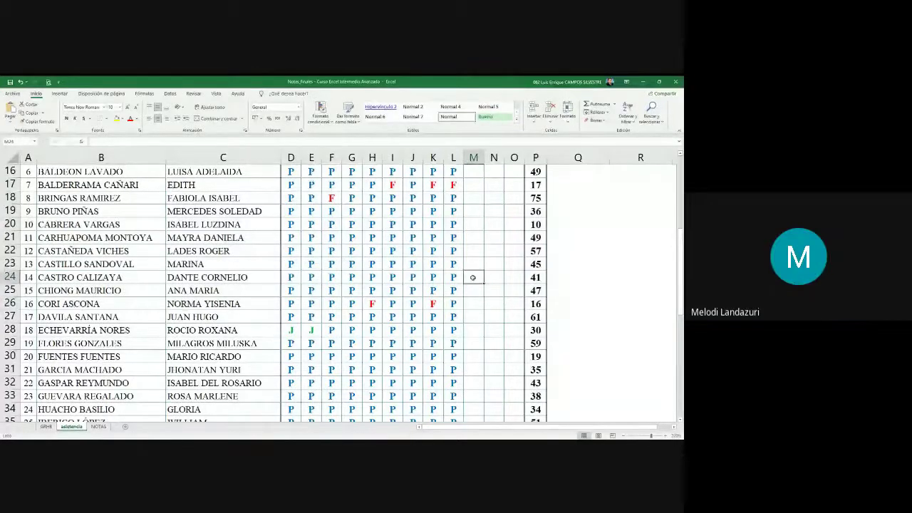
Check the remaining red F absence in cell L17
scroll(472, 277, up, 1)
scroll(471, 277, up, 1)
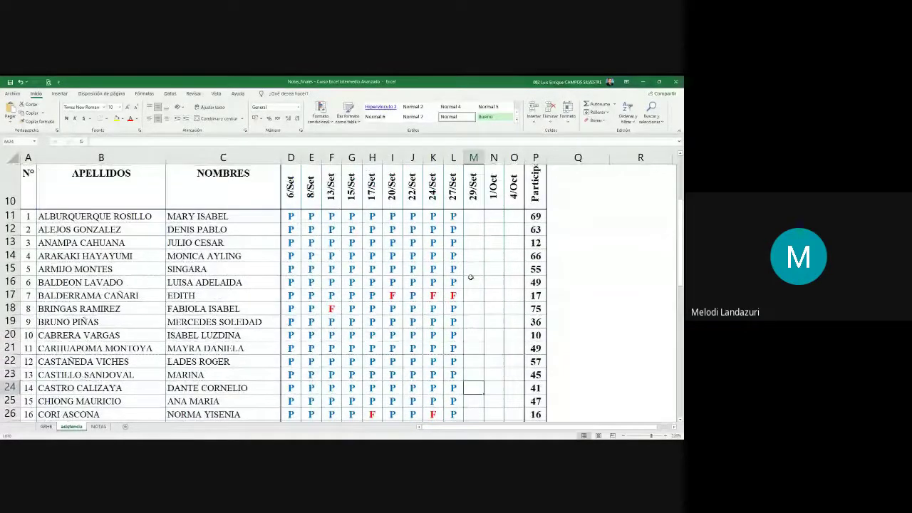
scroll(470, 278, down, 1)
click(454, 224)
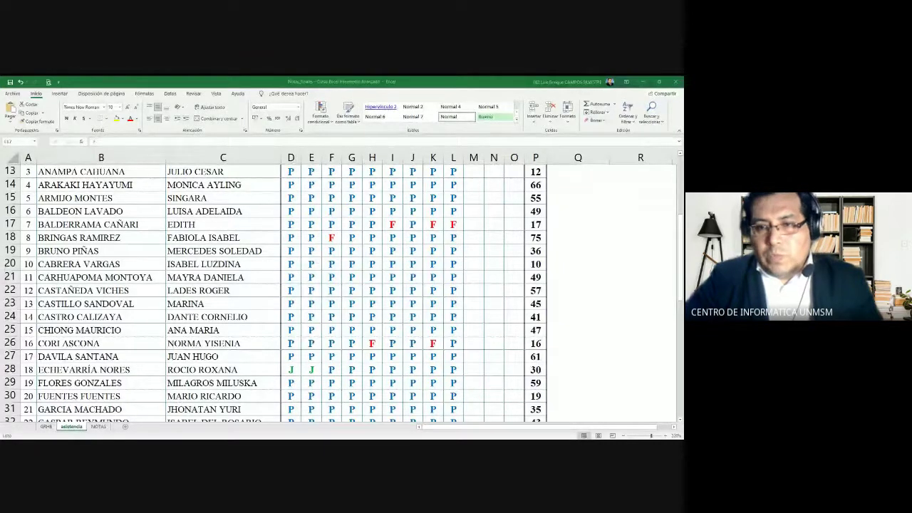
click(453, 224)
ctrl+scroll(504, 276, down, 1)
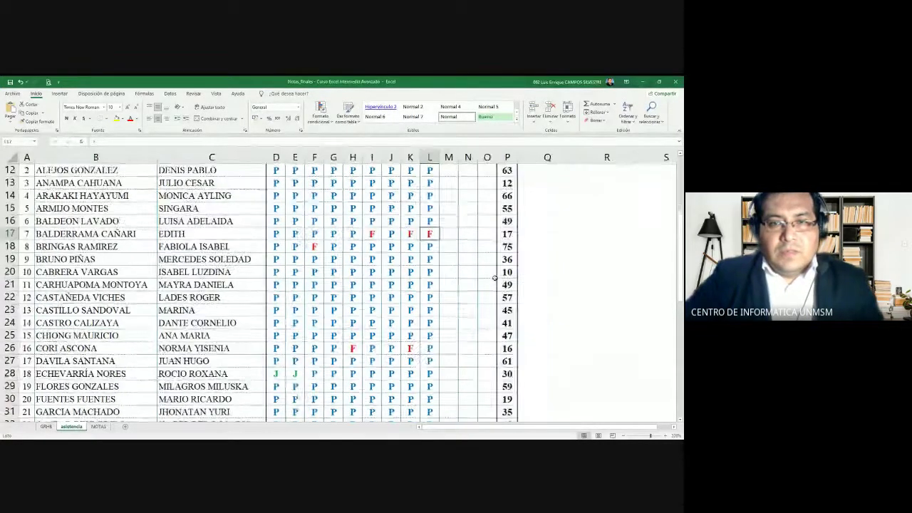
ctrl+scroll(494, 278, down, 1)
ctrl+scroll(495, 278, down, 1)
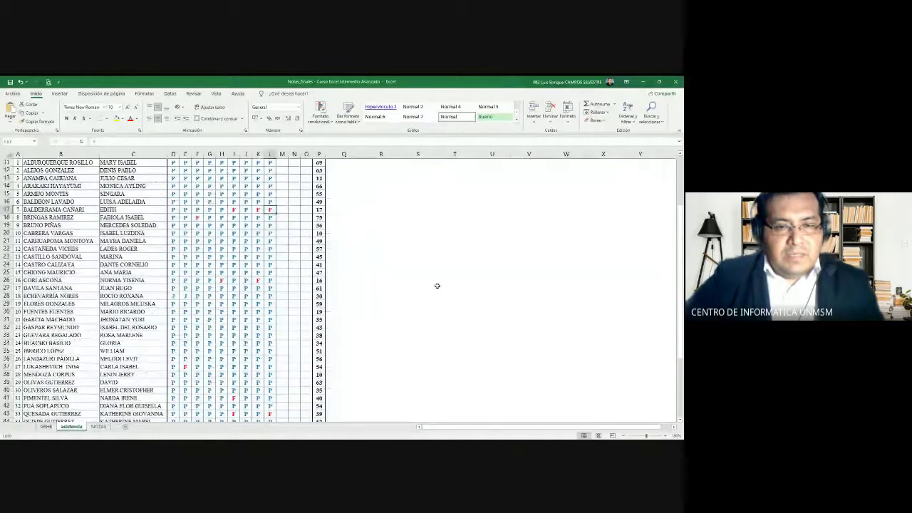
scroll(436, 282, down, 1)
scroll(435, 283, down, 1)
click(277, 366)
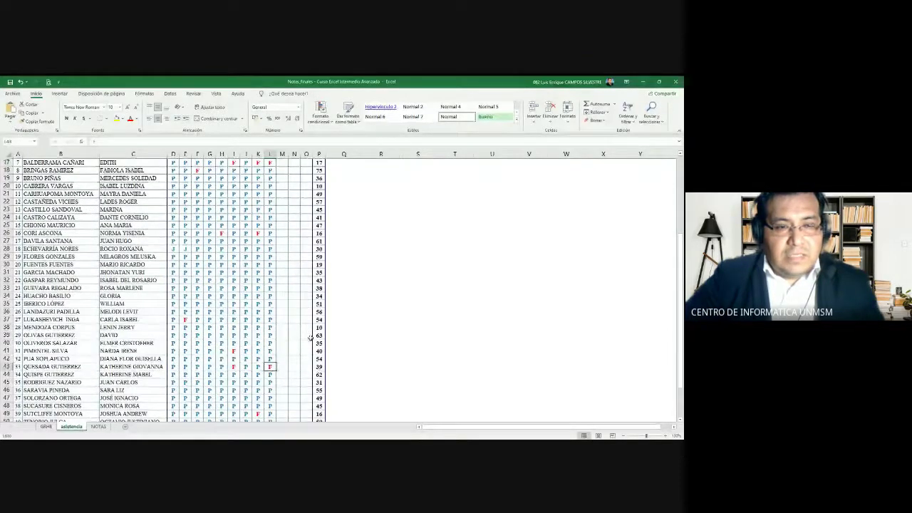
scroll(317, 335, up, 1)
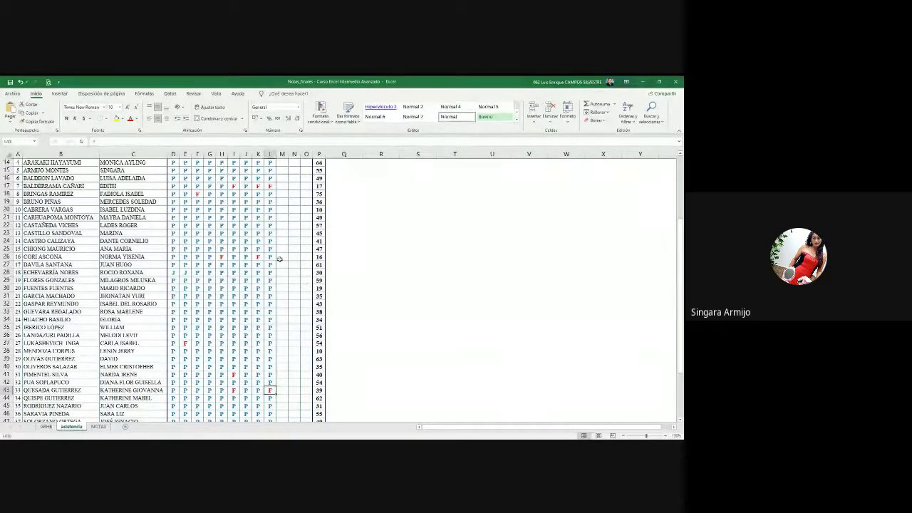
scroll(271, 265, up, 1)
scroll(272, 265, up, 1)
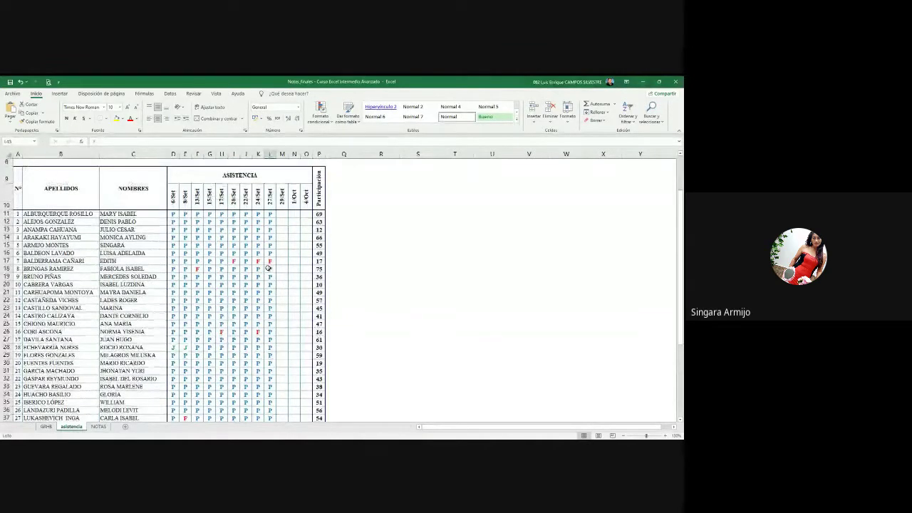
scroll(269, 267, down, 1)
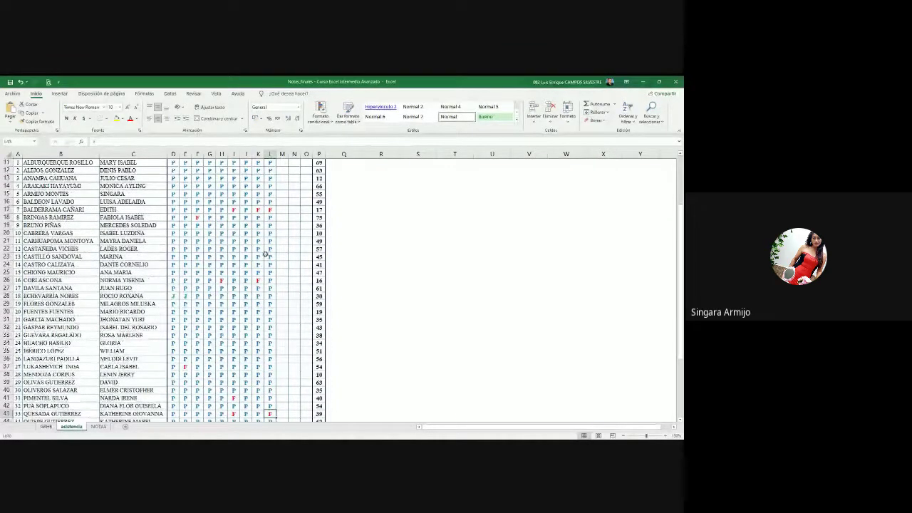
click(280, 225)
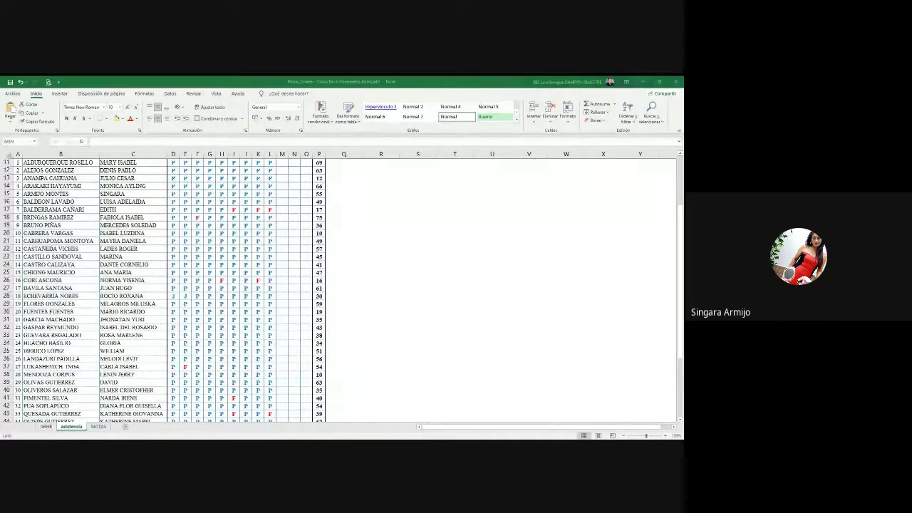
key(alt+Tab)
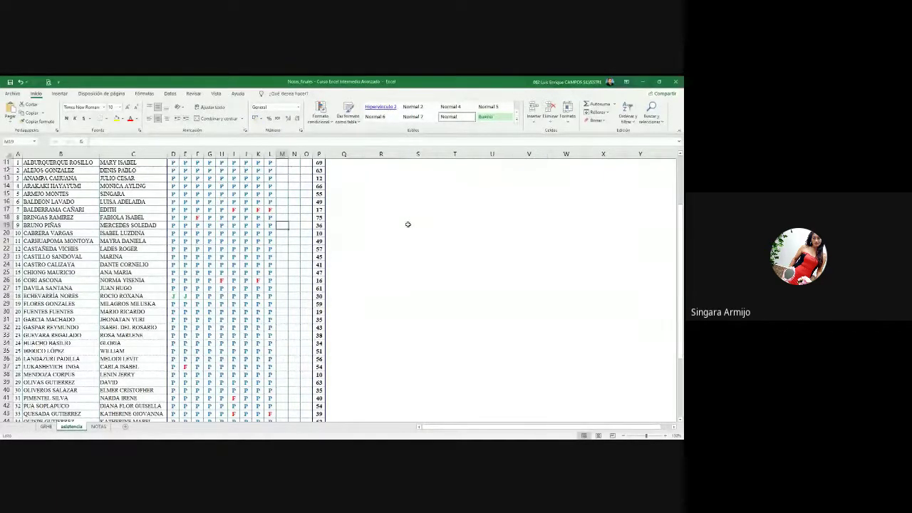
click(321, 194)
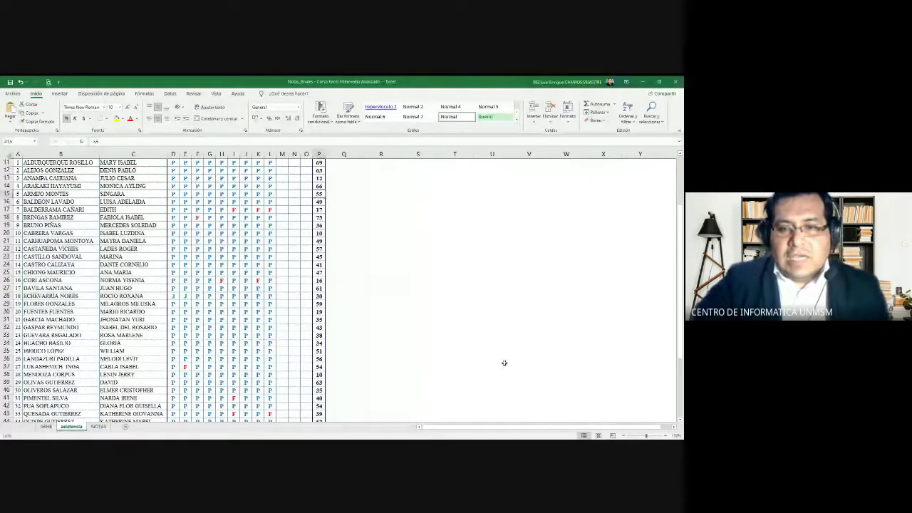
Zoom the sheet out four steps and return to the REPASO_2 employee data
click(624, 435)
click(625, 435)
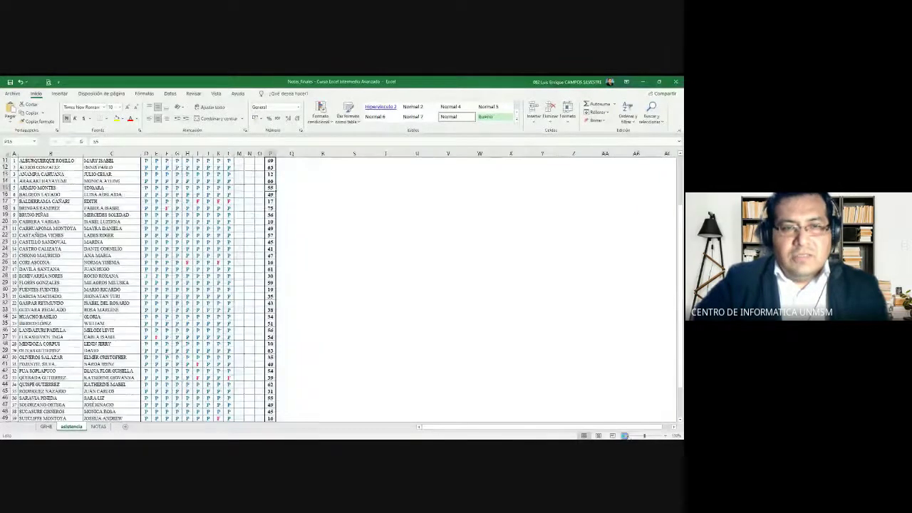
click(624, 435)
click(625, 435)
click(681, 156)
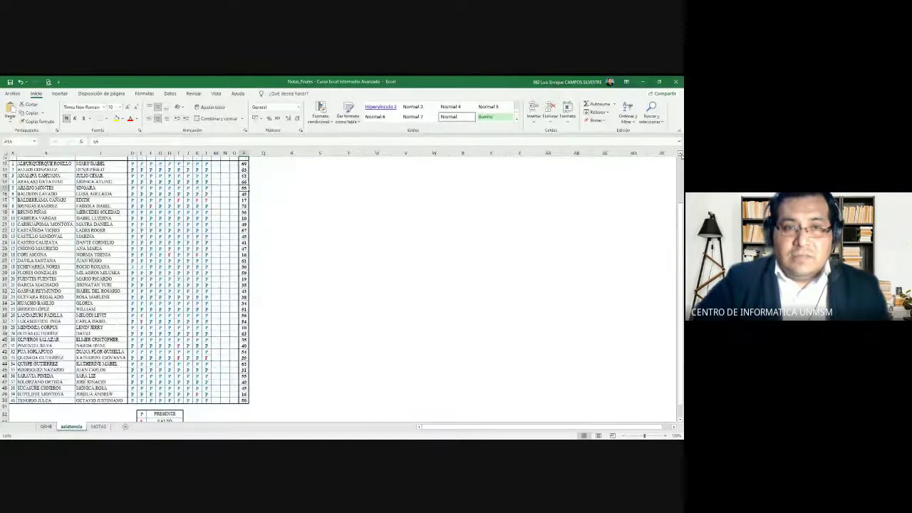
click(680, 155)
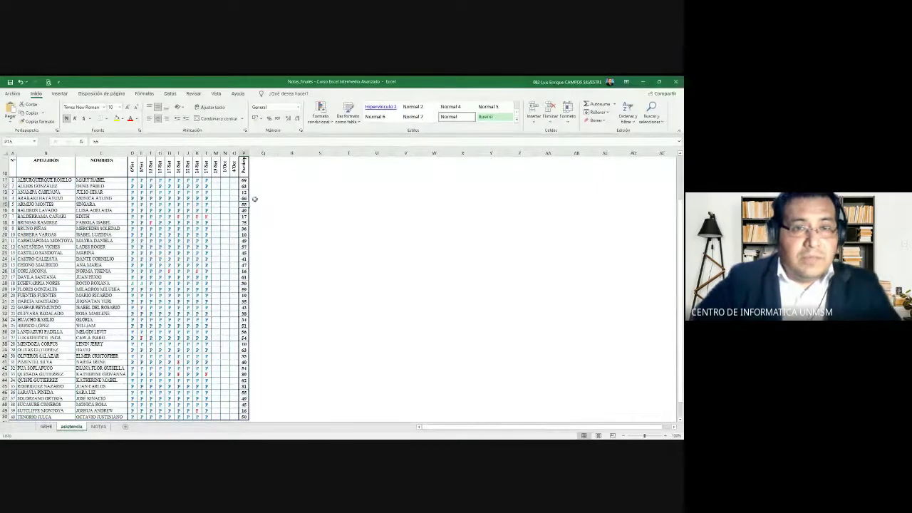
click(103, 180)
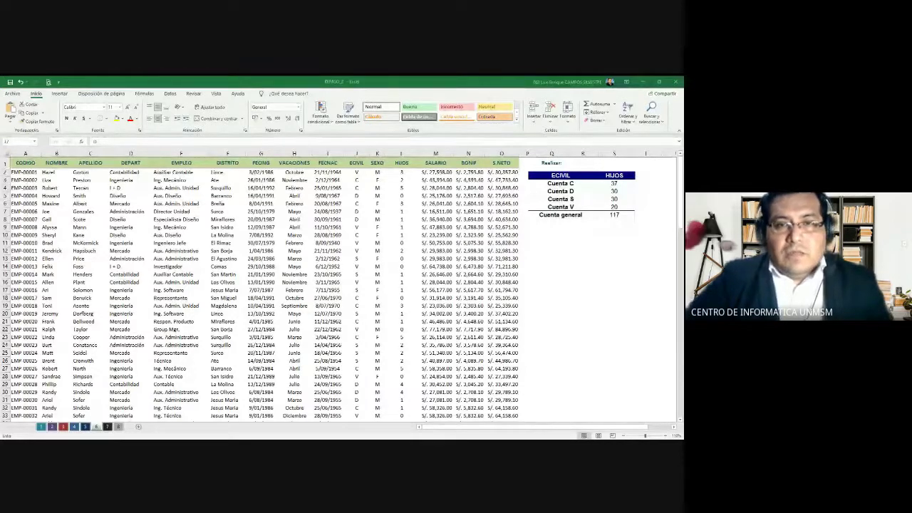
click(357, 211)
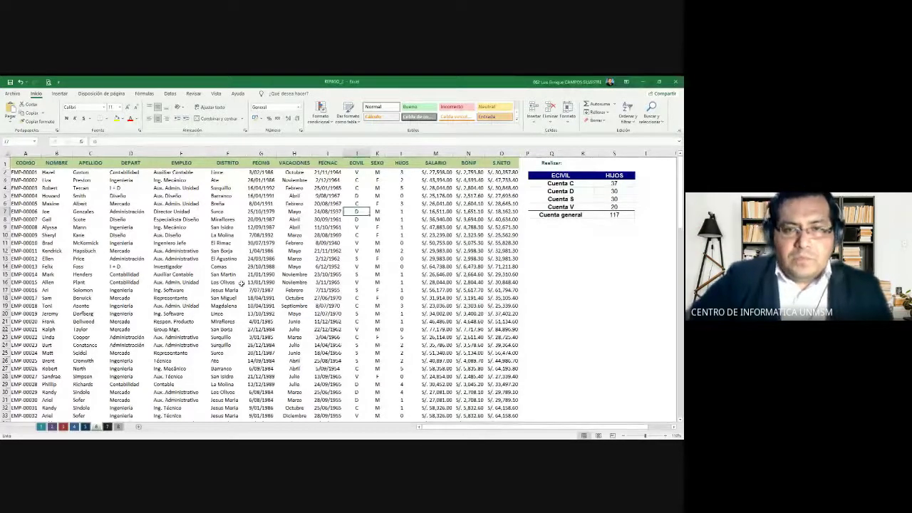
scroll(385, 269, down, 1)
scroll(512, 255, down, 1)
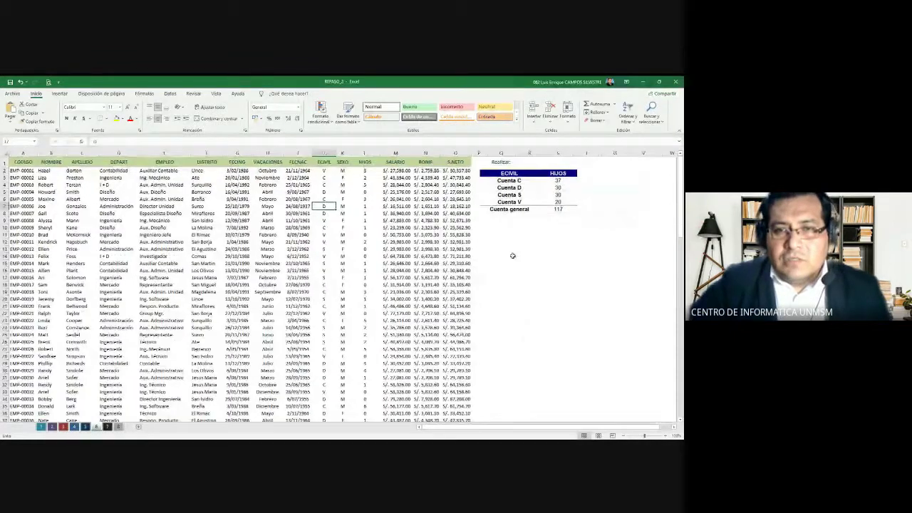
click(512, 183)
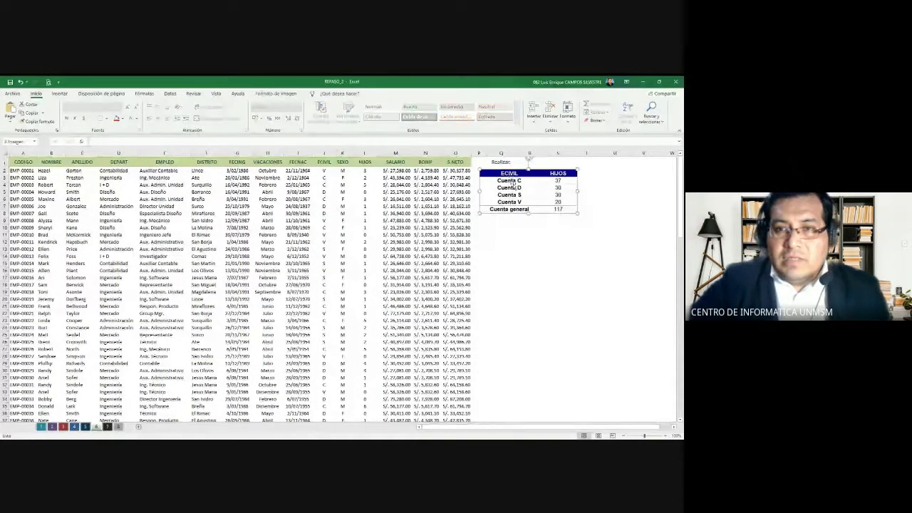
click(322, 152)
click(324, 191)
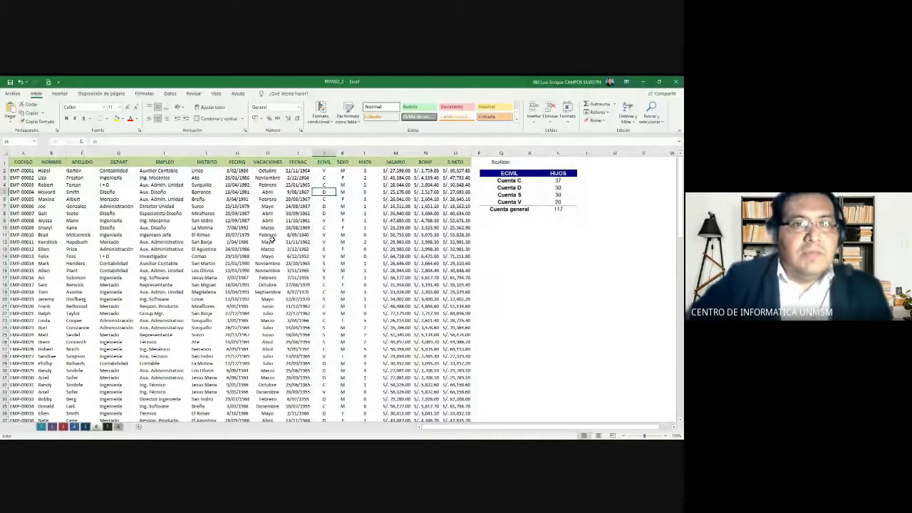
click(170, 94)
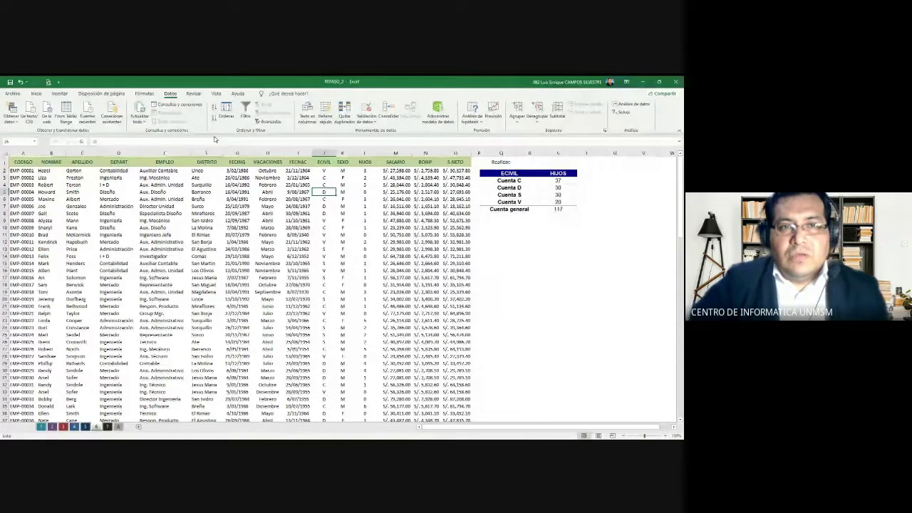
click(227, 123)
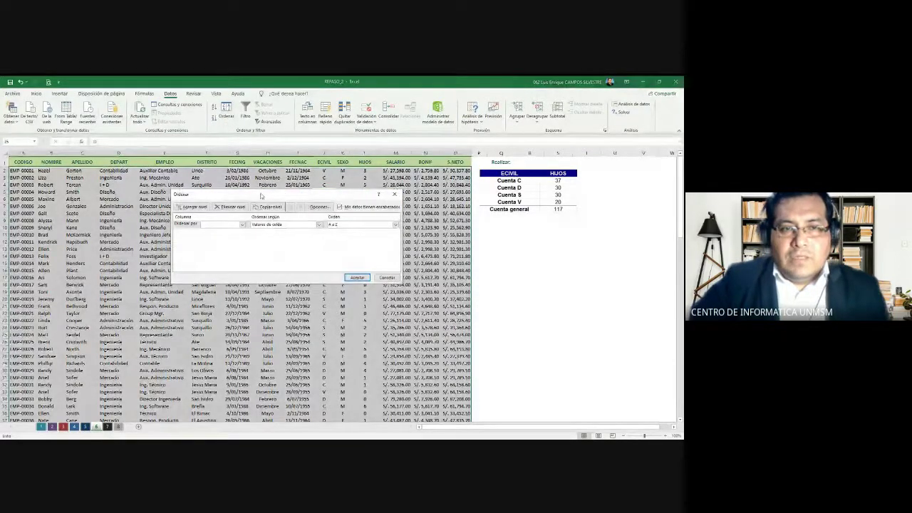
key(Escape)
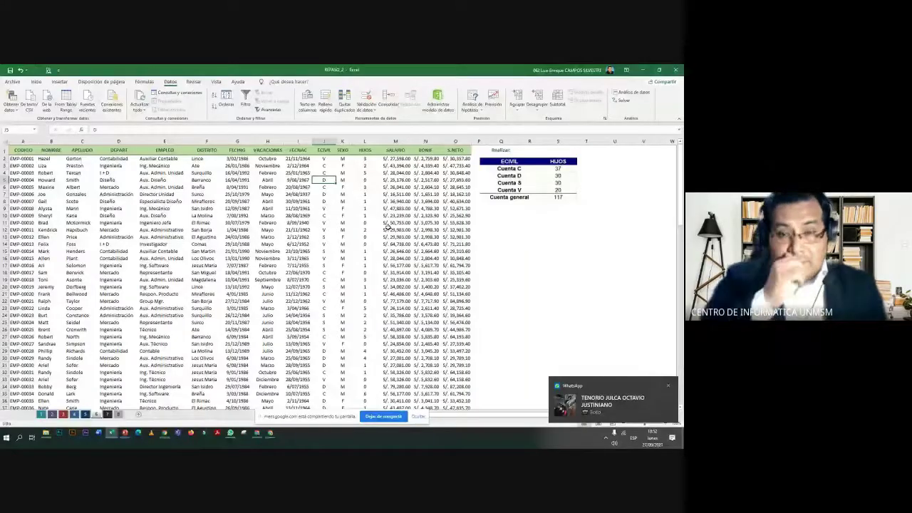
click(327, 173)
click(324, 141)
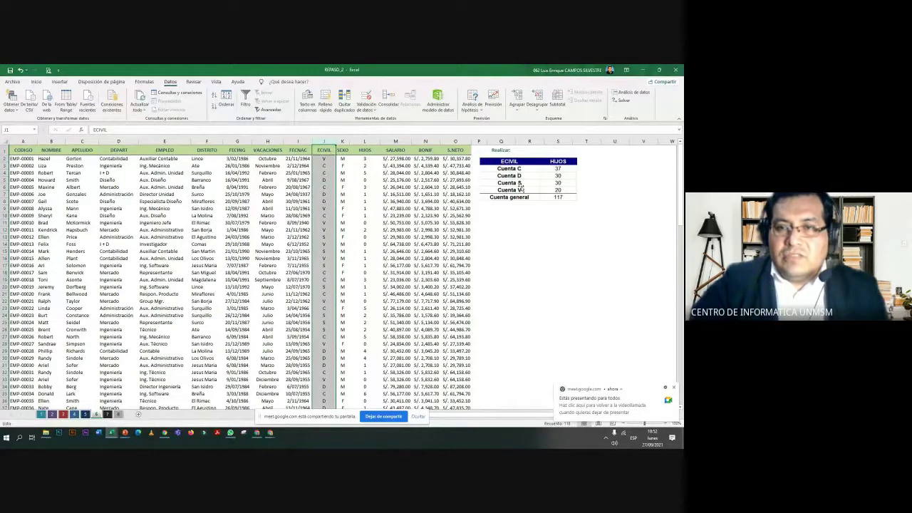
click(324, 203)
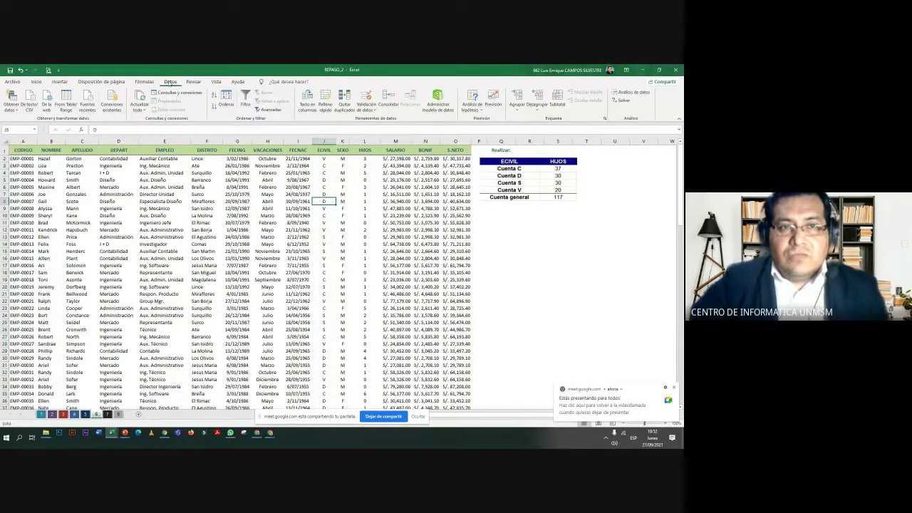
Sort the employee list by ECIVIL, A to Z
click(230, 106)
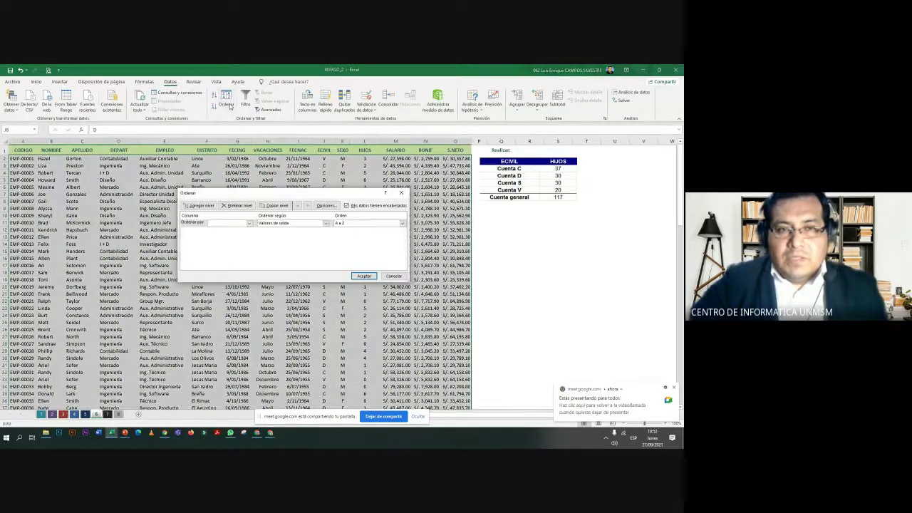
drag(242, 193, 276, 176)
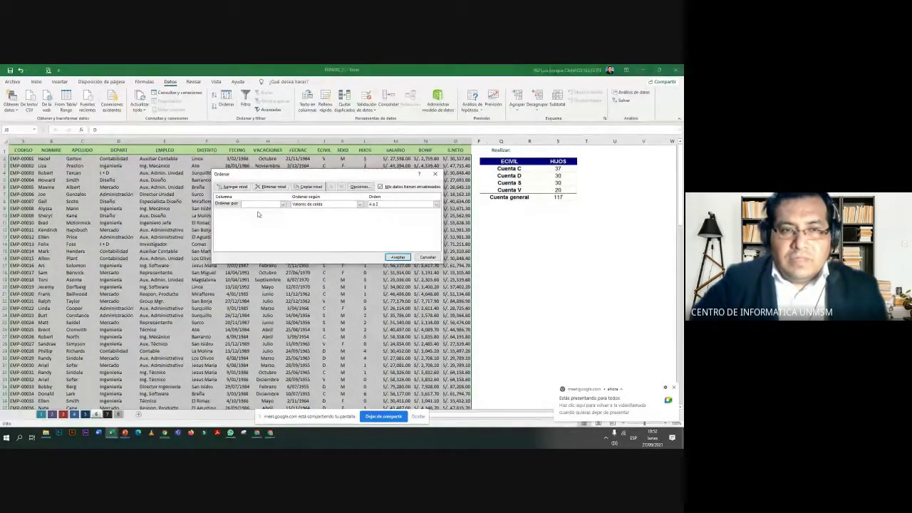
click(283, 205)
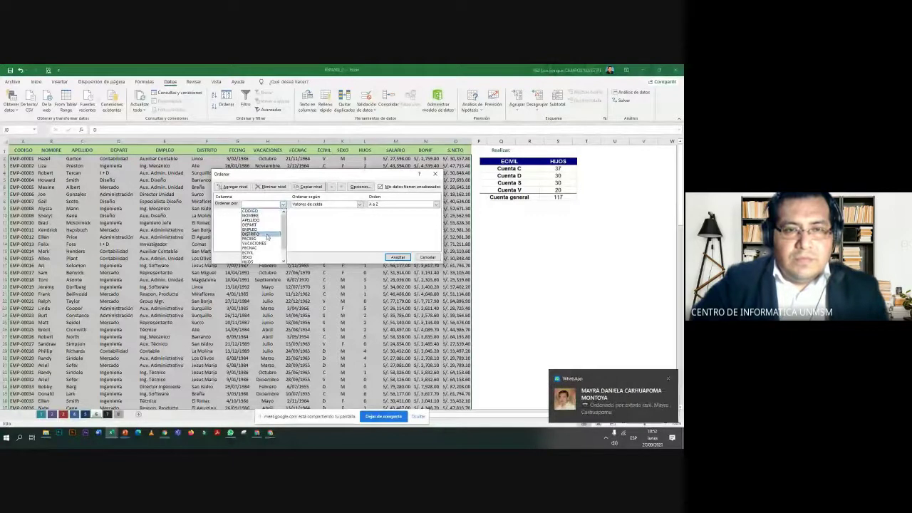
click(266, 253)
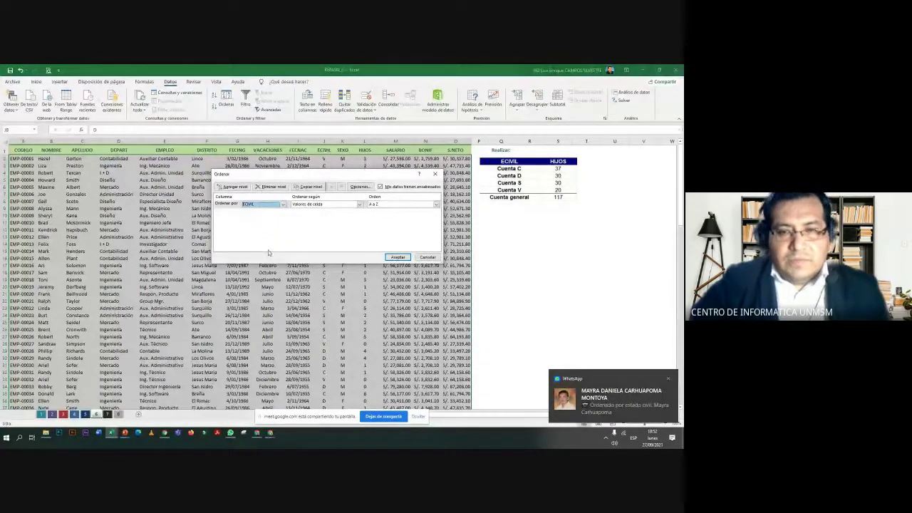
click(397, 257)
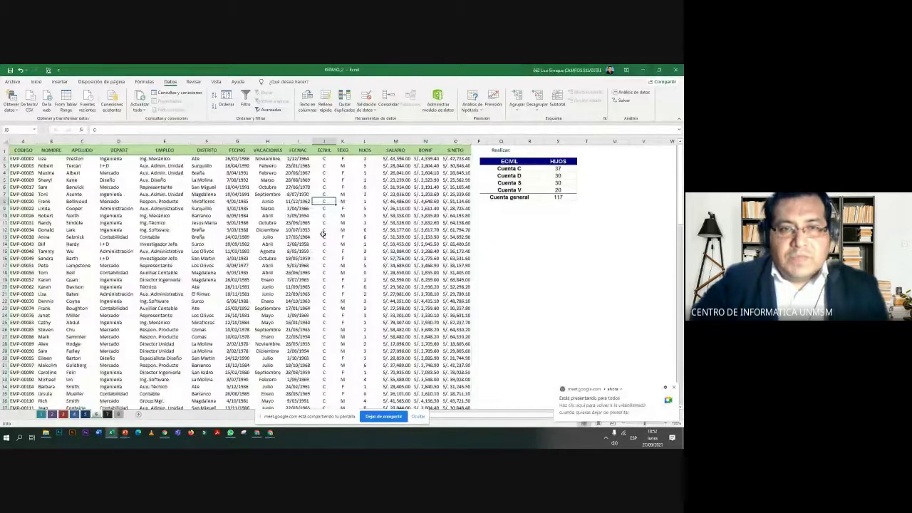
click(327, 181)
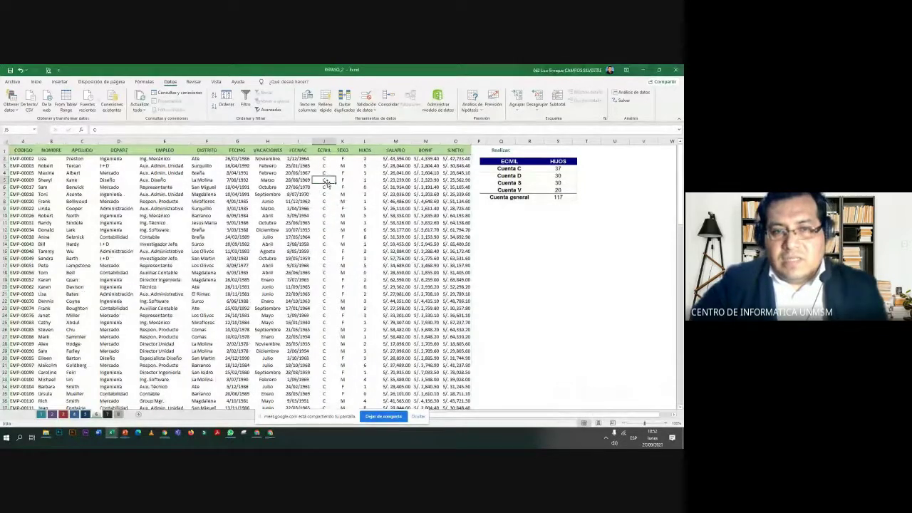
scroll(325, 226, down, 2)
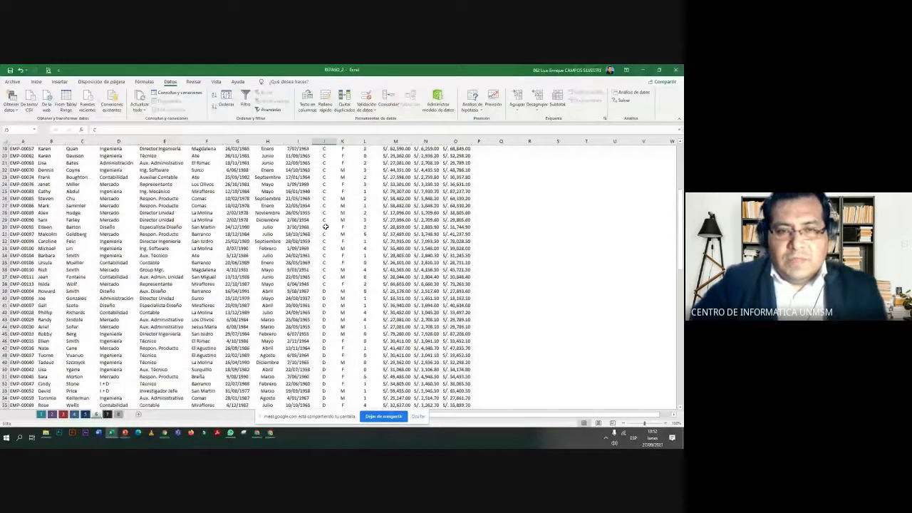
scroll(325, 226, up, 2)
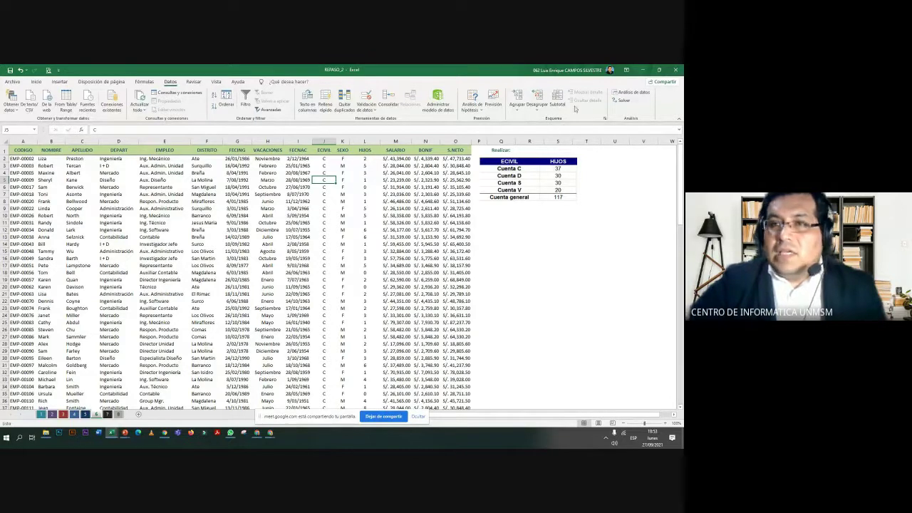
Add Suma subtotals of HIJOS per ECIVIL change and collapse to outline level 2
click(558, 104)
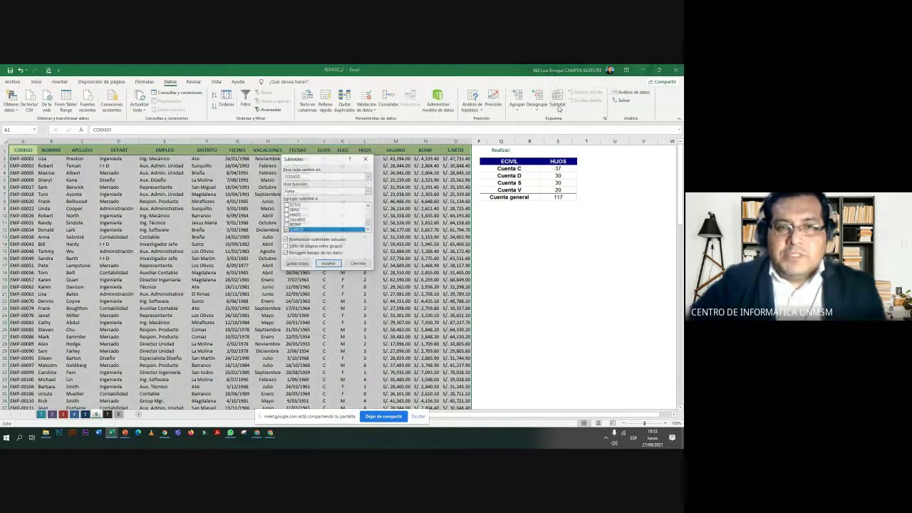
drag(322, 163, 280, 181)
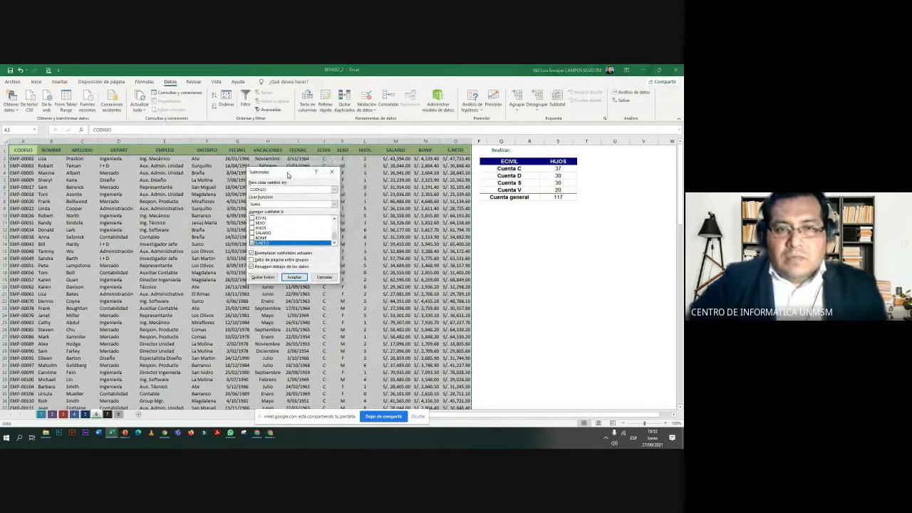
click(326, 198)
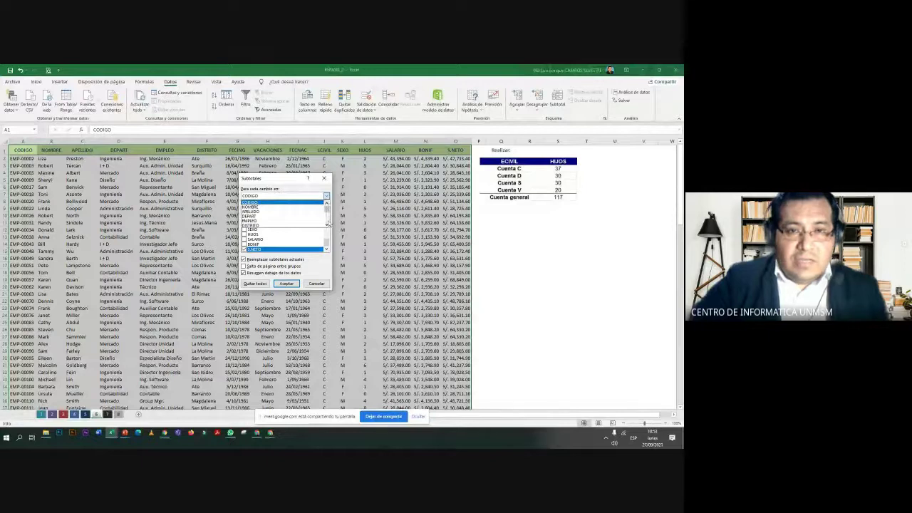
click(327, 225)
click(327, 224)
click(327, 225)
click(327, 224)
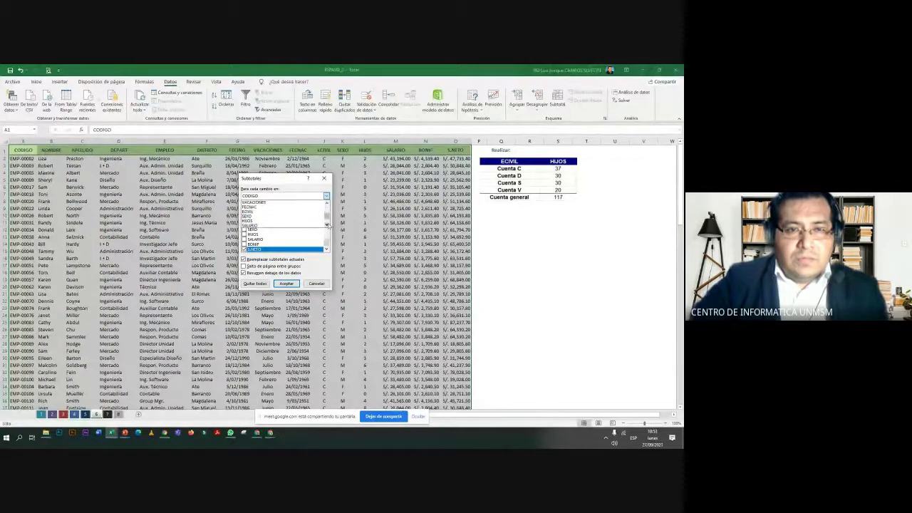
click(264, 212)
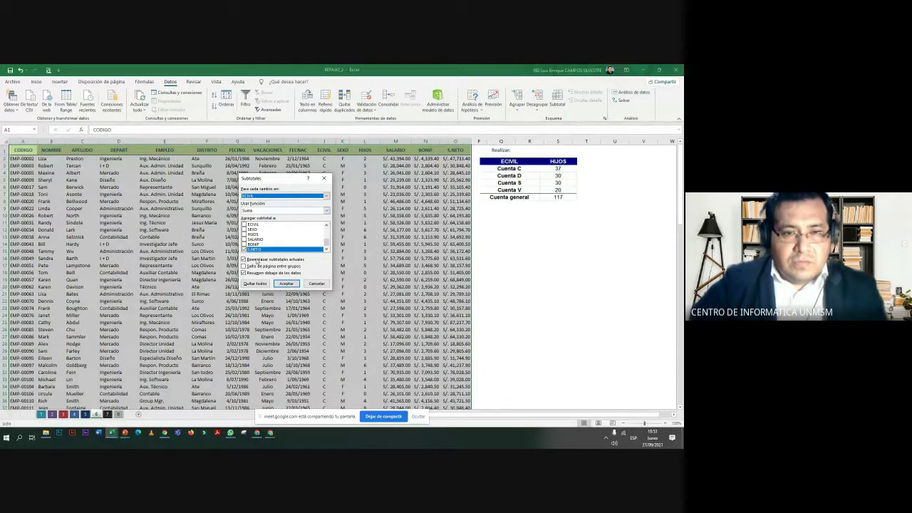
click(243, 249)
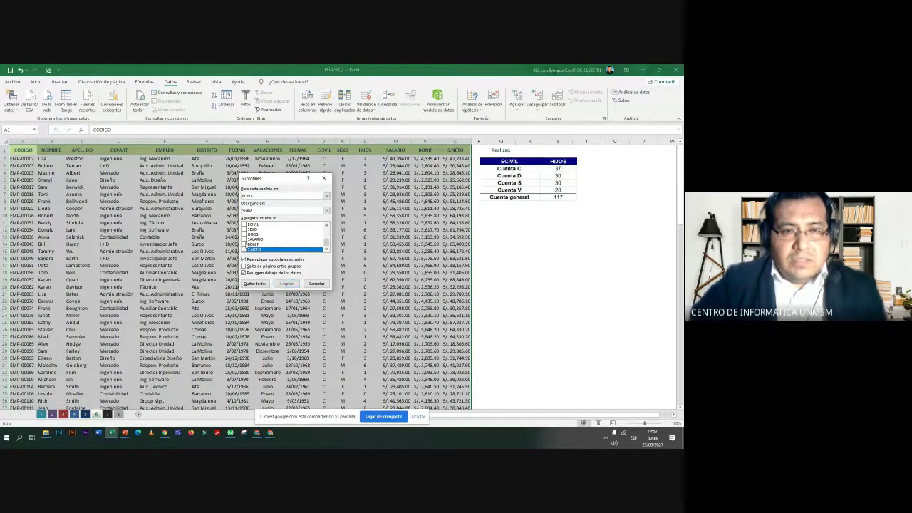
click(245, 234)
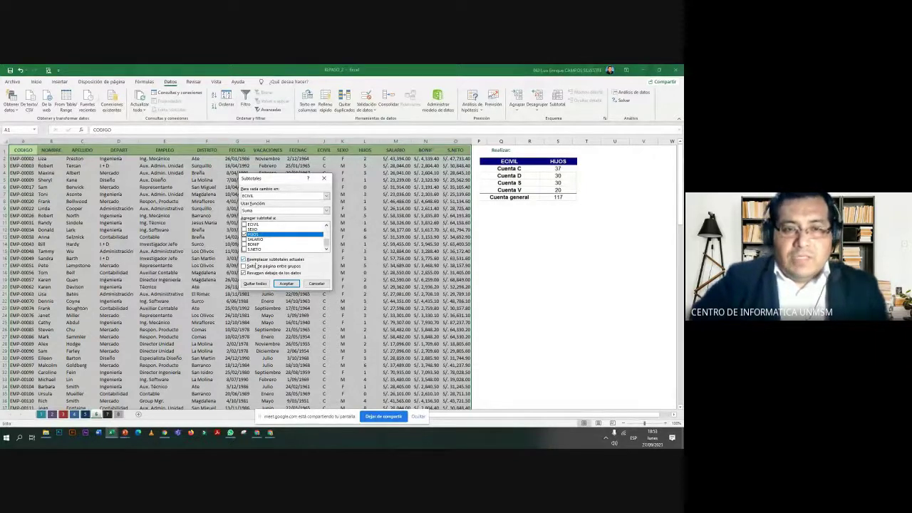
click(284, 284)
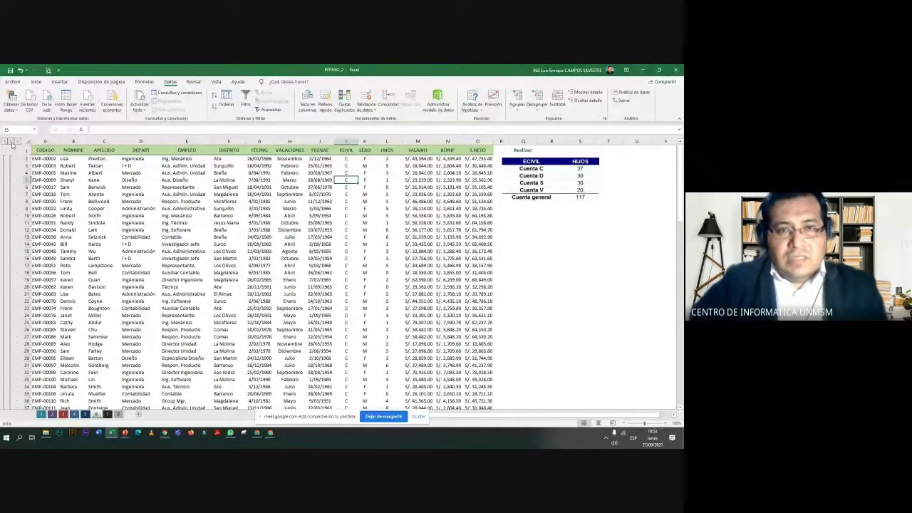
click(11, 142)
ctrl+scroll(412, 172, up, 2)
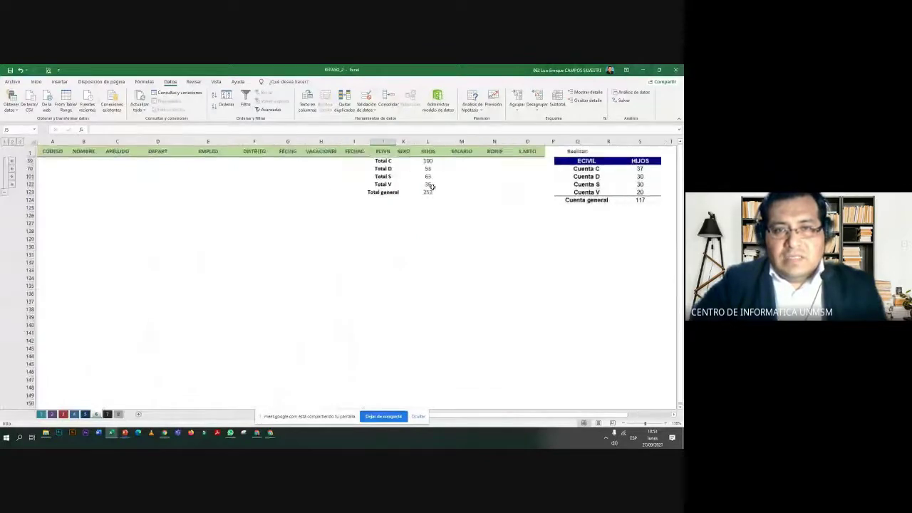
ctrl+scroll(430, 187, up, 2)
ctrl+scroll(430, 188, up, 2)
ctrl+scroll(499, 271, up, 2)
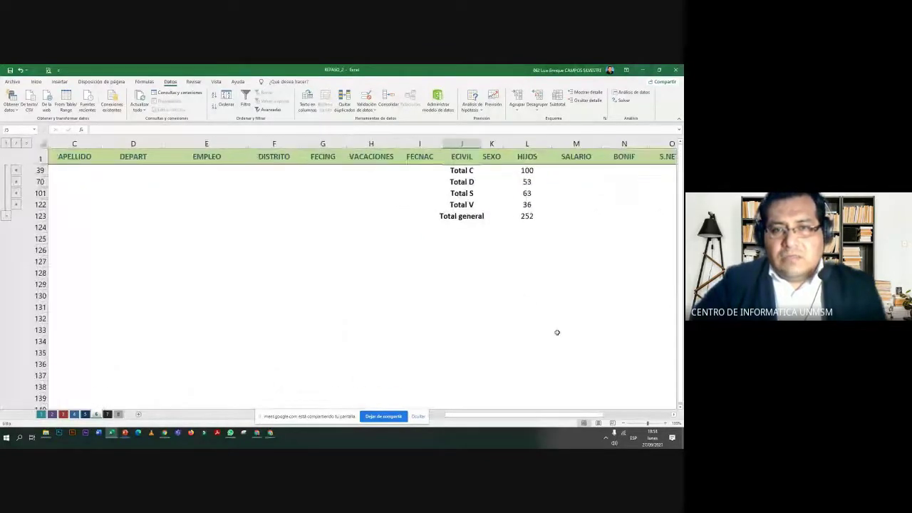
click(675, 416)
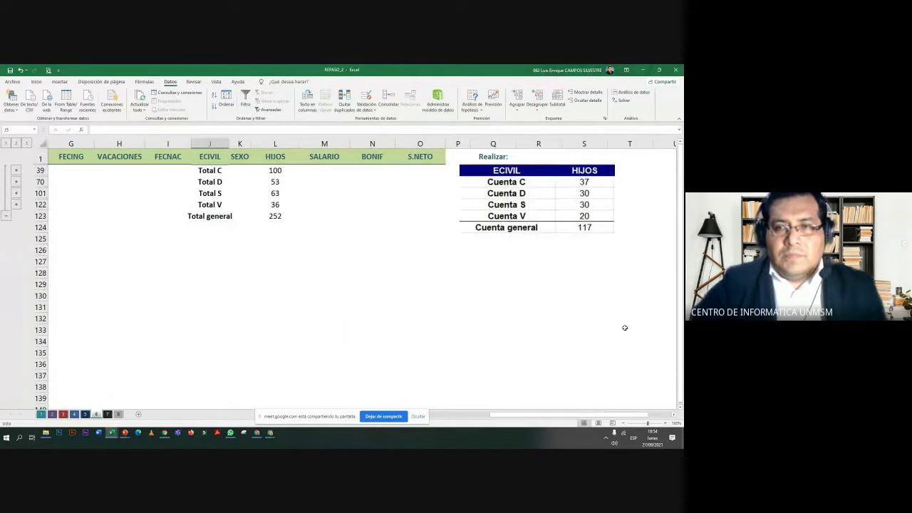
drag(513, 210, 398, 221)
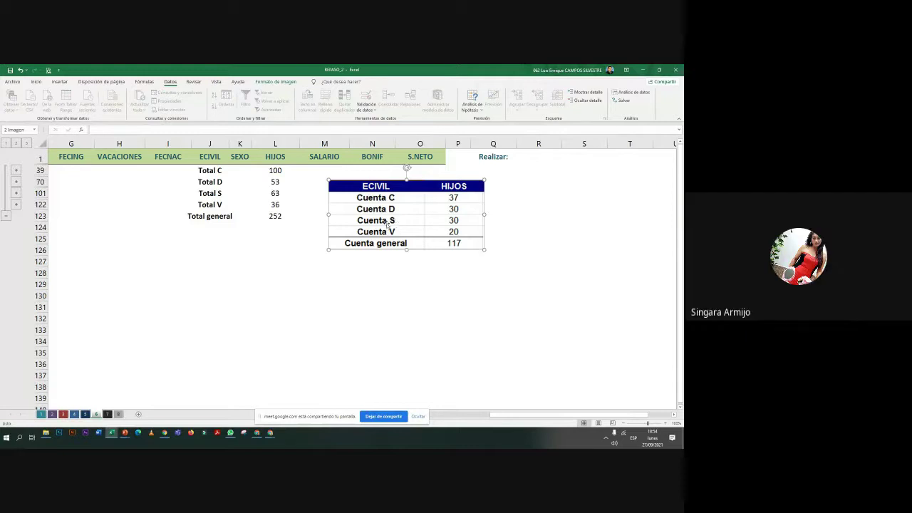
drag(388, 223, 490, 218)
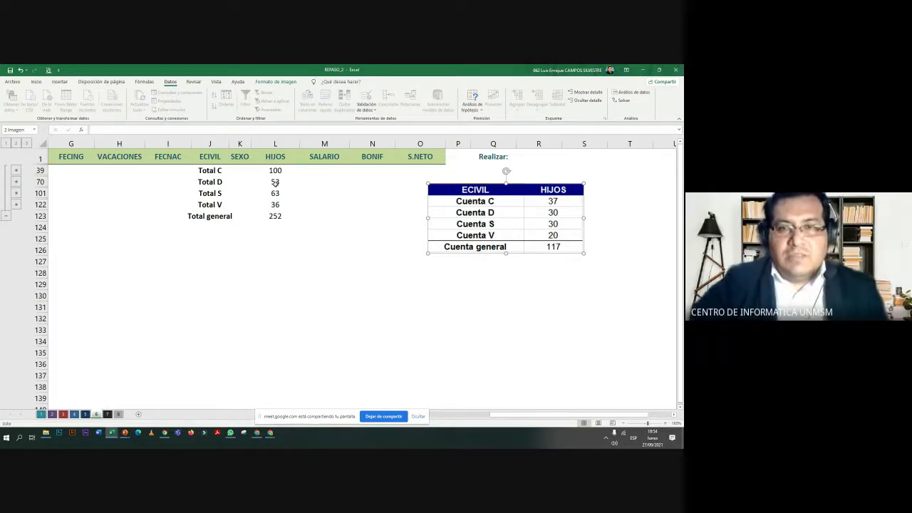
drag(557, 211, 556, 201)
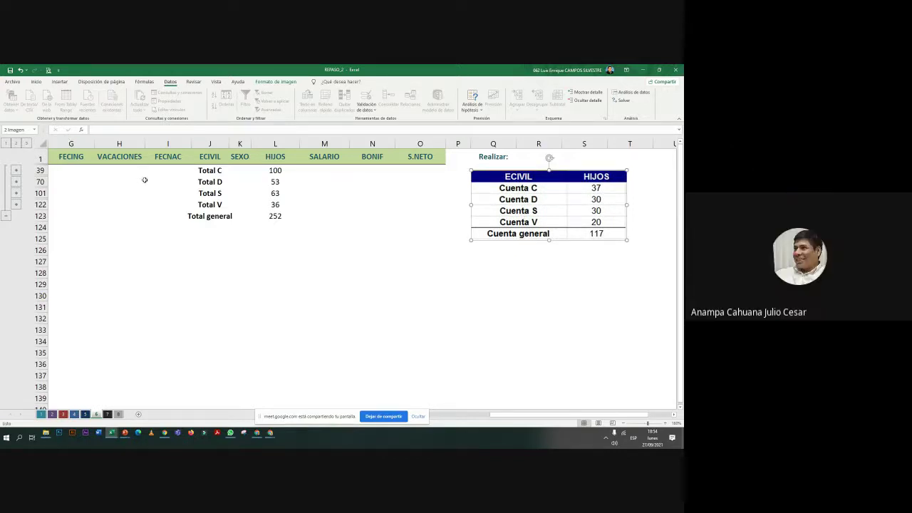
click(207, 180)
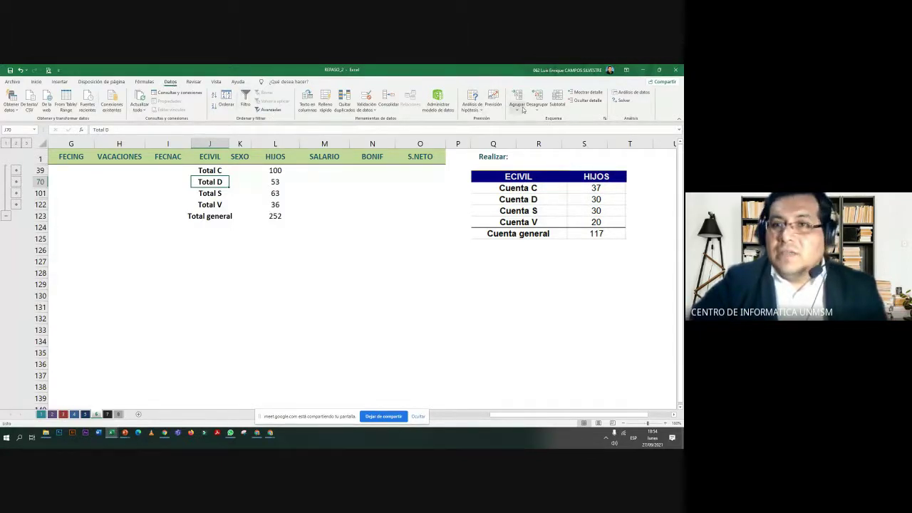
Remove the existing summed HIJOS subtotals with Quitar todos
click(555, 107)
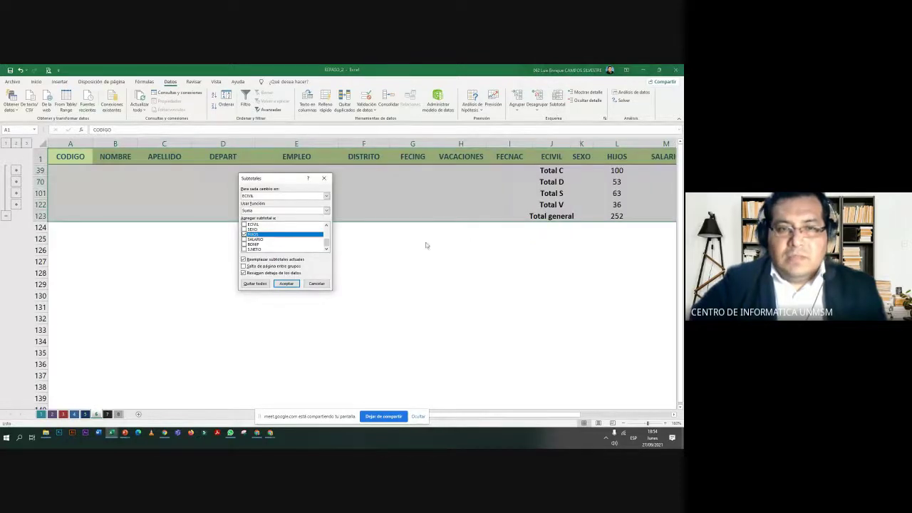
click(255, 284)
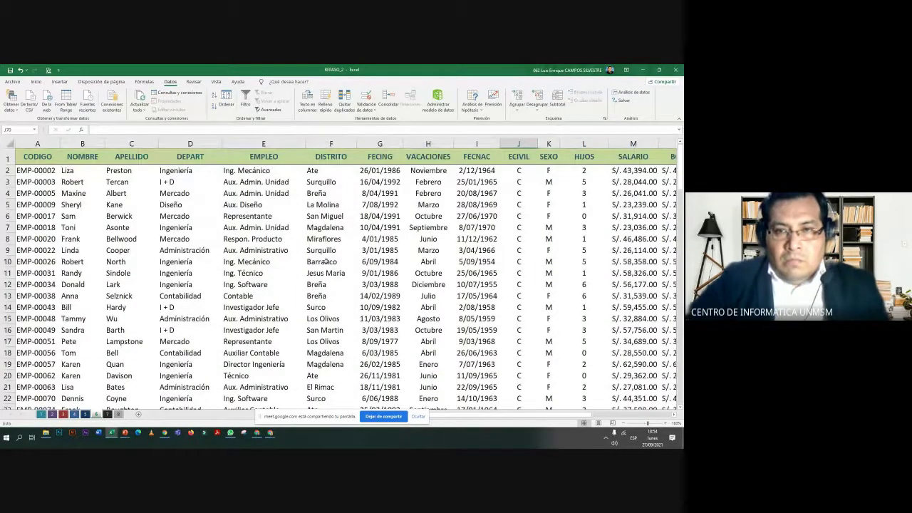
scroll(379, 230, down, 2)
click(330, 210)
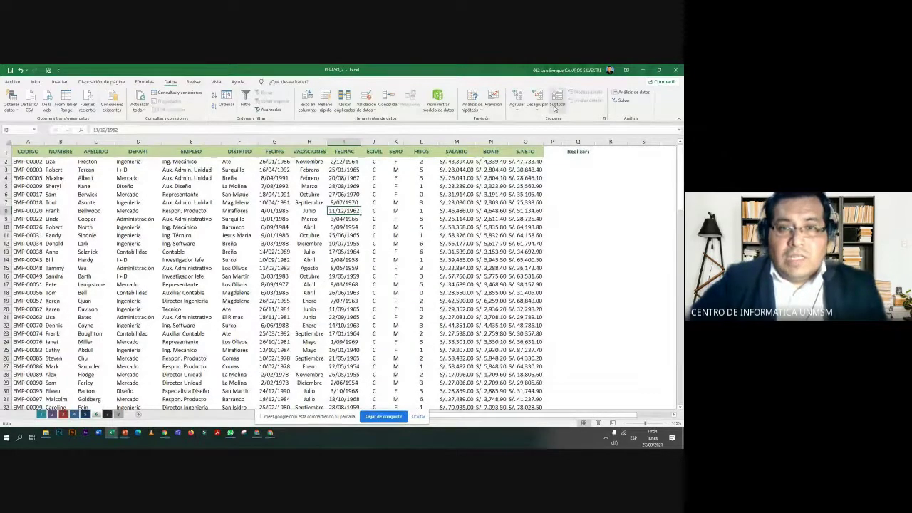
Add Recuento subtotals of HIJOS per ECIVIL at level 2: C 37, D 30, S 30, V 20, 117
click(555, 105)
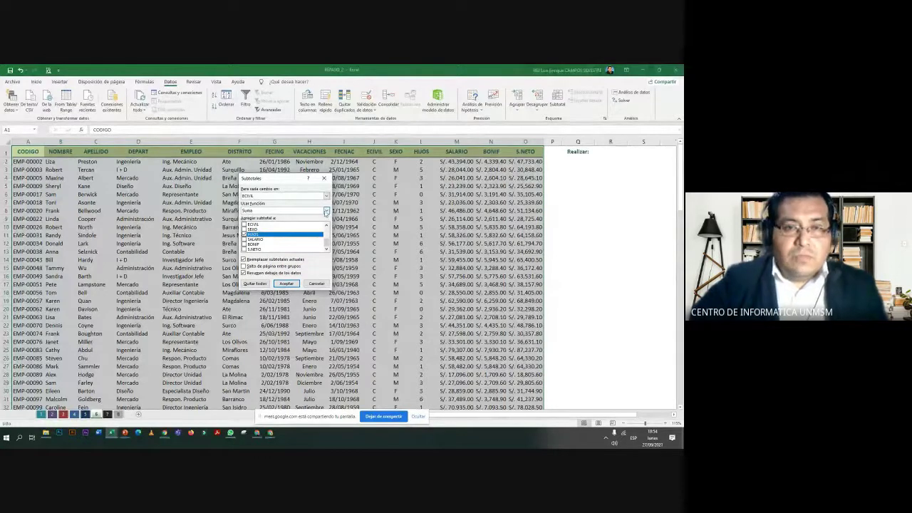
click(326, 211)
click(315, 221)
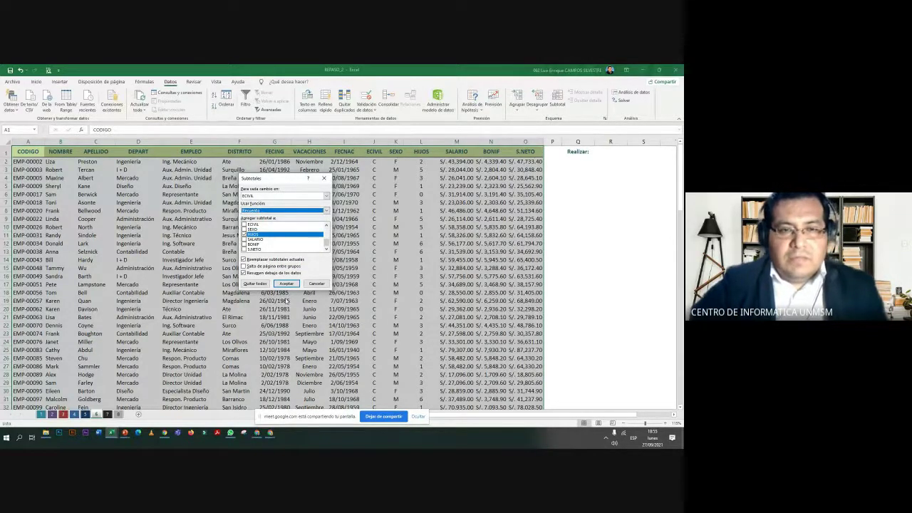
click(285, 283)
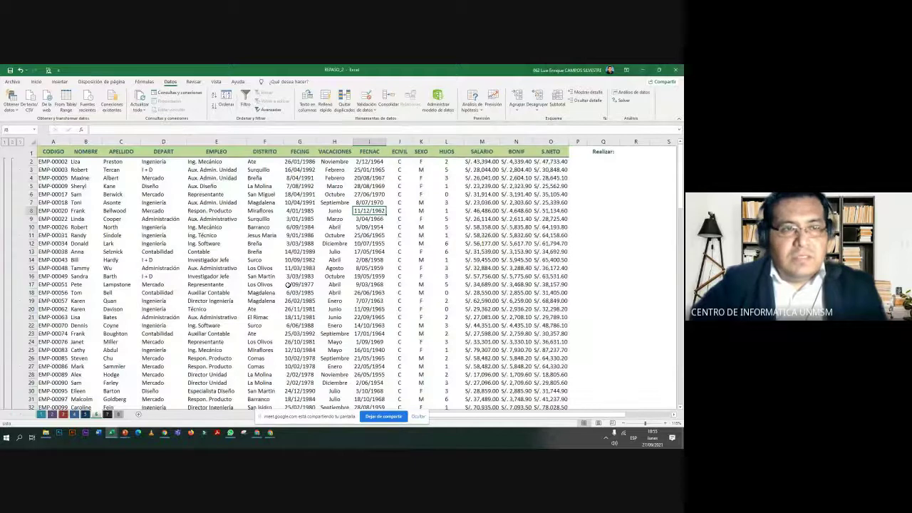
click(12, 141)
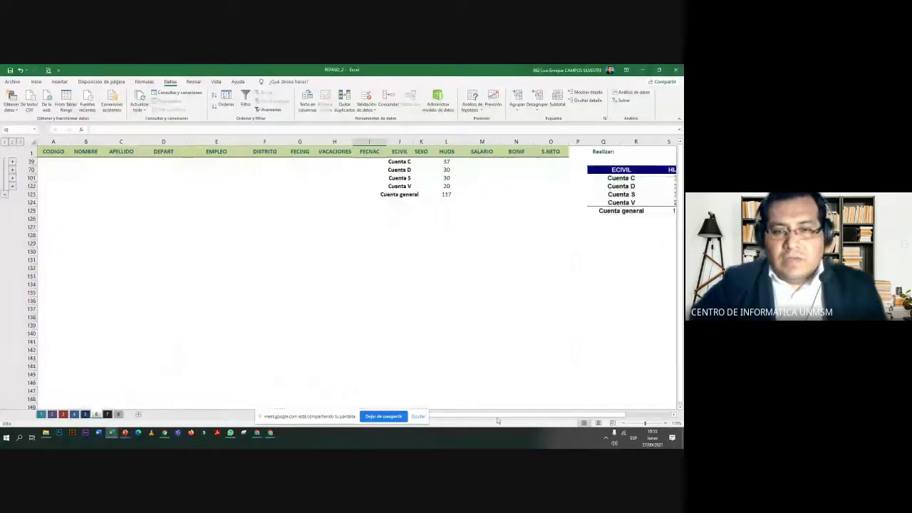
Reposition the ECIVIL/HIJOS target table picture to the right of the counts
click(673, 414)
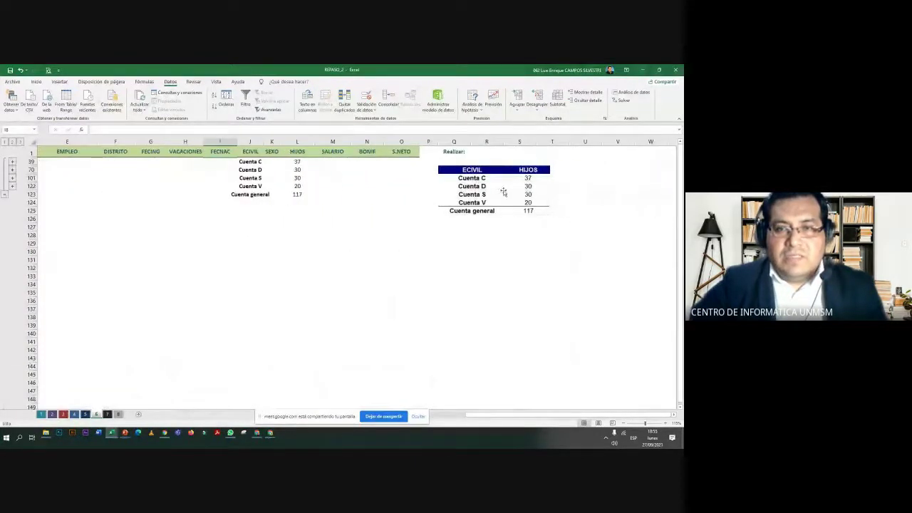
mouse_move(505, 190)
mouse_down()
mouse_move(427, 198)
mouse_move(376, 188)
mouse_up()
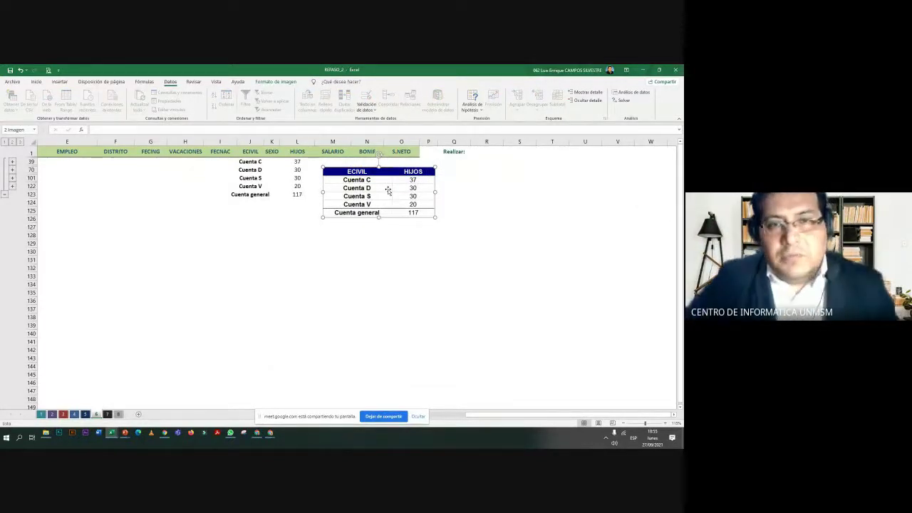
click(268, 236)
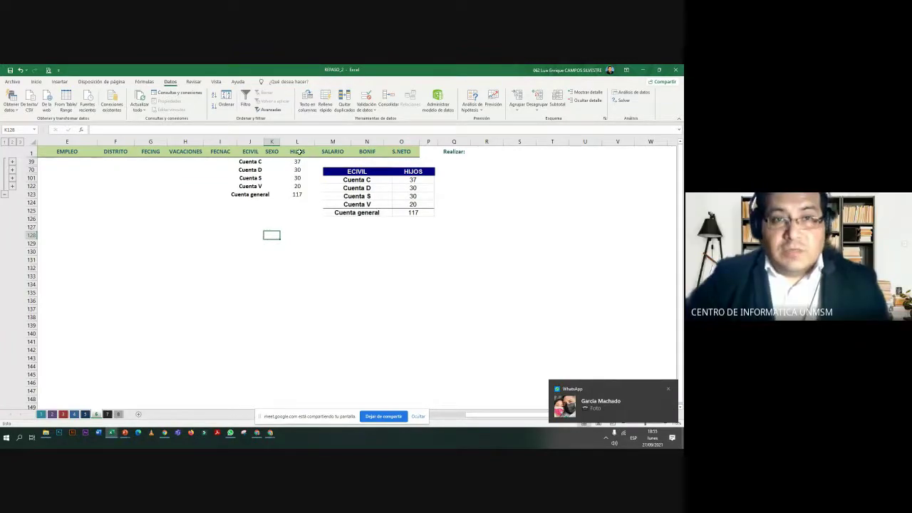
mouse_move(365, 196)
mouse_down()
mouse_move(466, 206)
mouse_move(491, 190)
mouse_up()
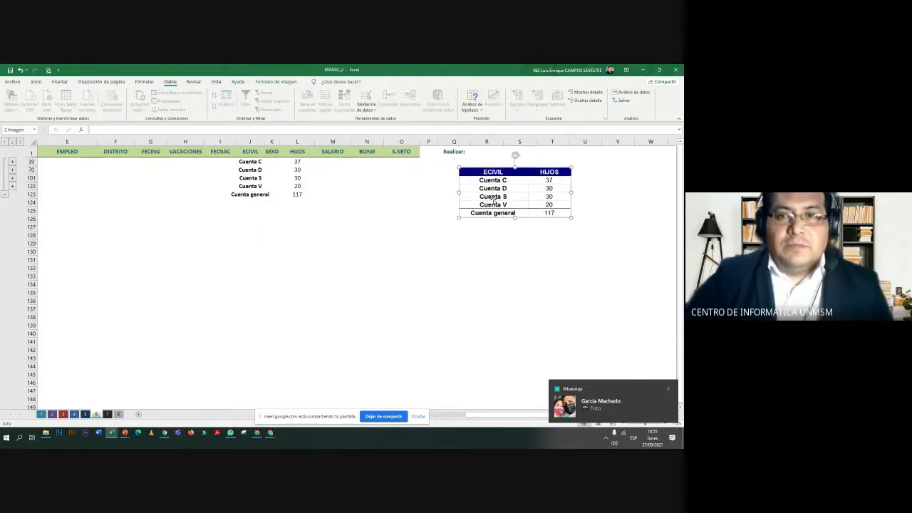
click(250, 170)
click(557, 101)
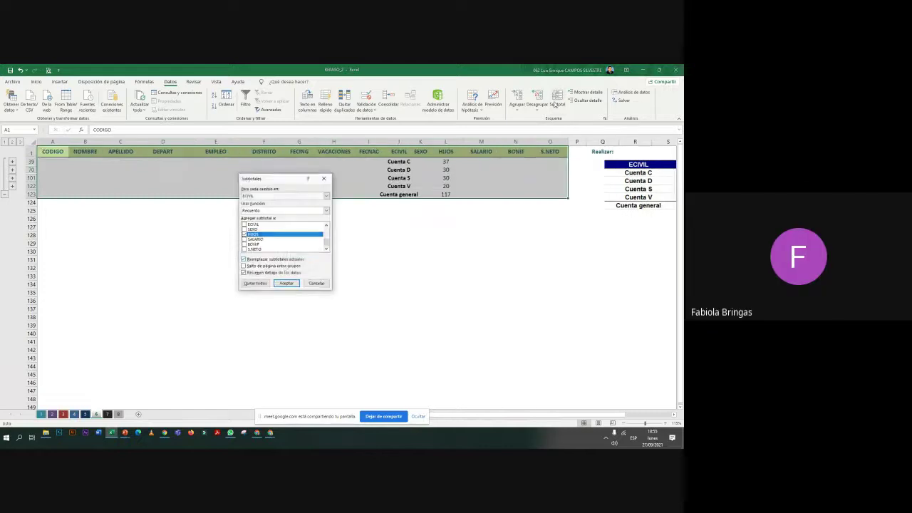
Use Quitar todos to restore every employee row, then return to the sheet's top
click(258, 284)
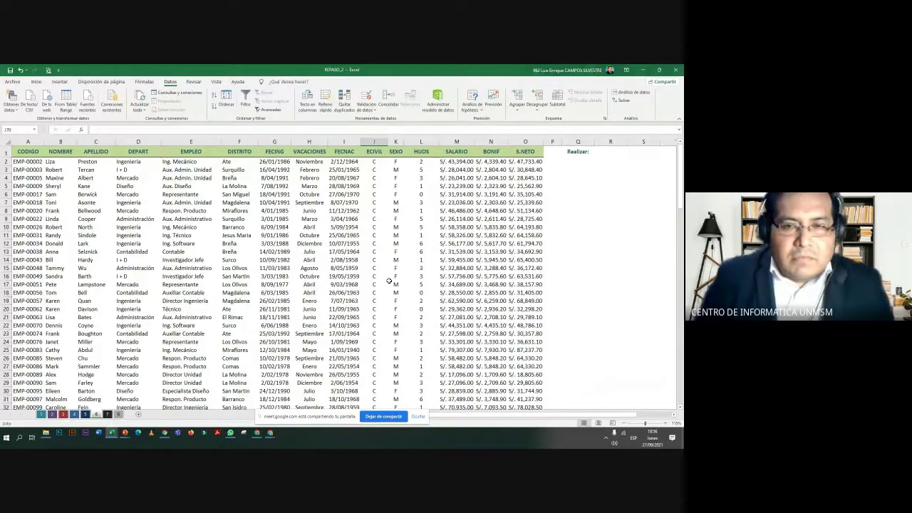
click(674, 416)
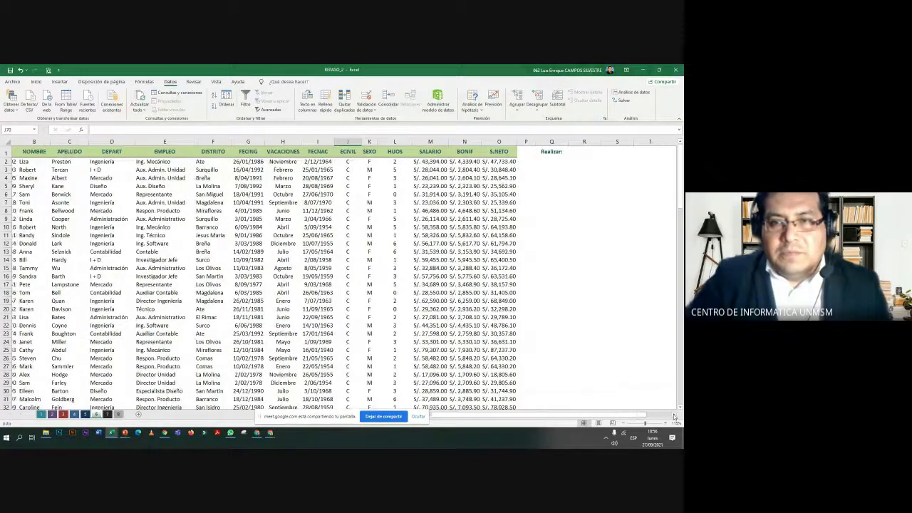
scroll(564, 309, right, 3)
scroll(503, 252, down, 5)
scroll(503, 252, down, 3)
scroll(474, 371, up, 6)
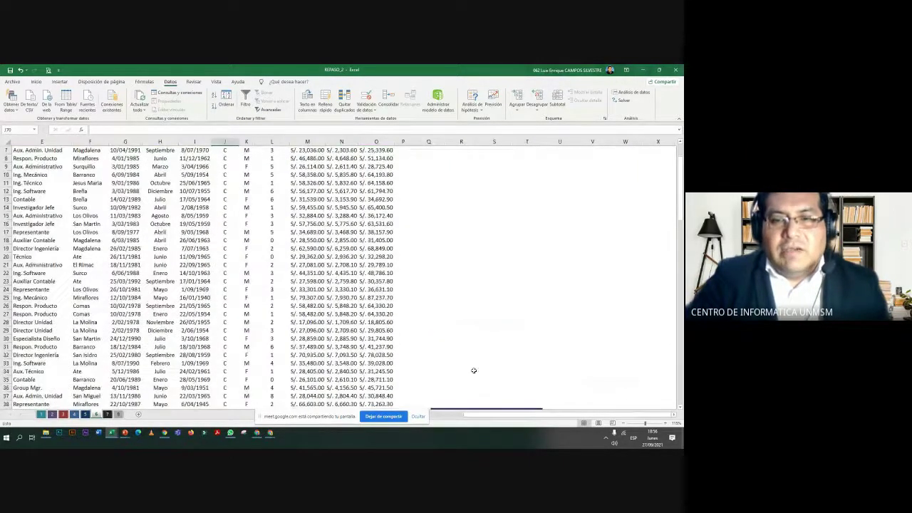
key(ctrl+v)
Move the target table picture up to row 2 beside the Realizar heading
scroll(477, 340, up, 2)
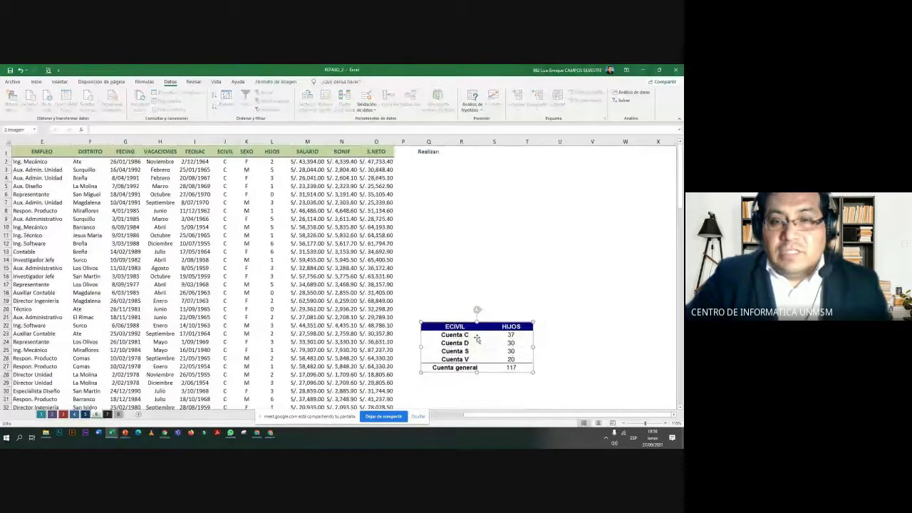
drag(477, 340, 472, 181)
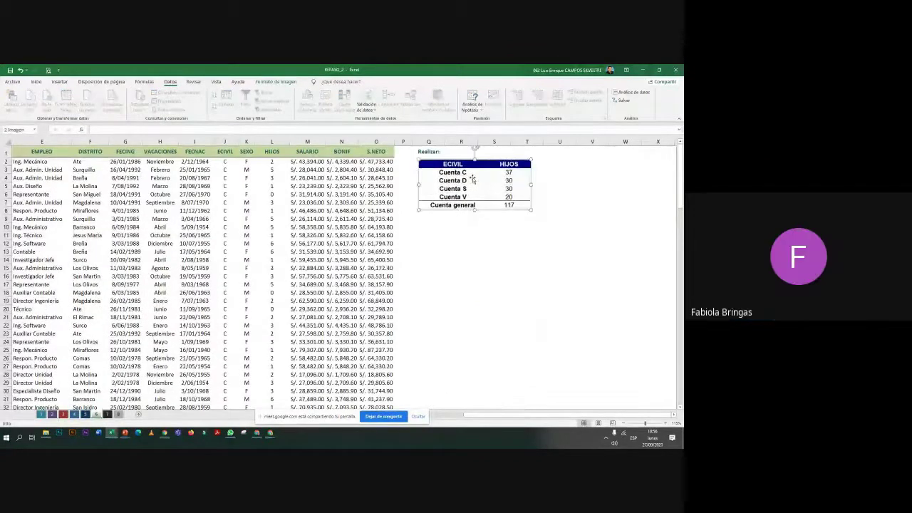
click(448, 221)
click(483, 197)
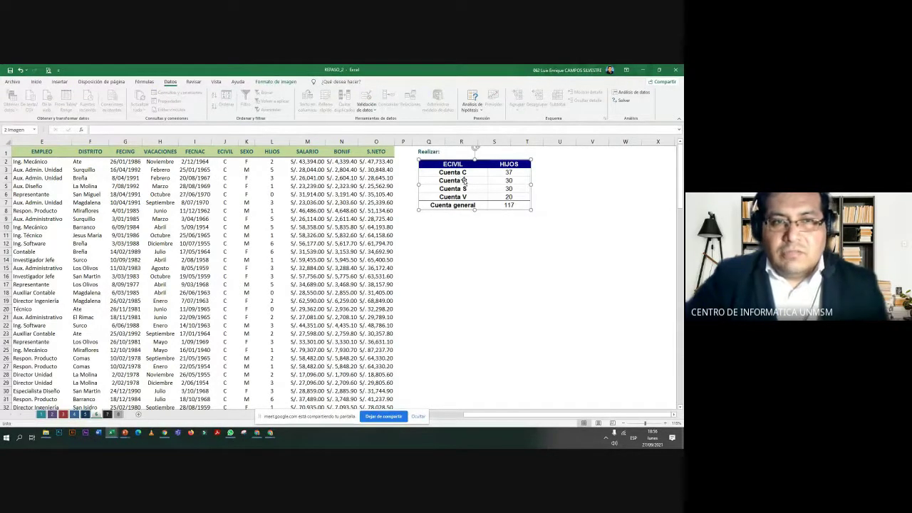
Select J2:L39, the ECIVIL to HIJOS cells of the C employees
scroll(231, 188, down, 2)
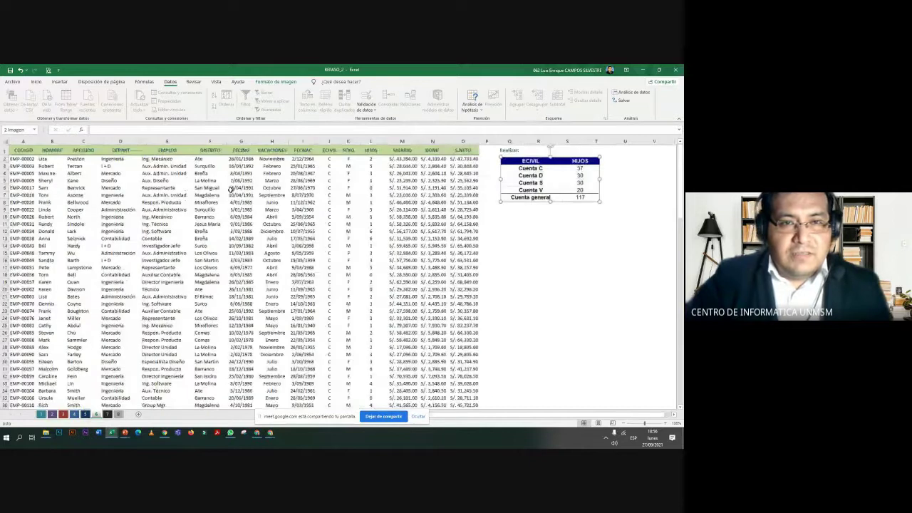
scroll(230, 188, down, 1)
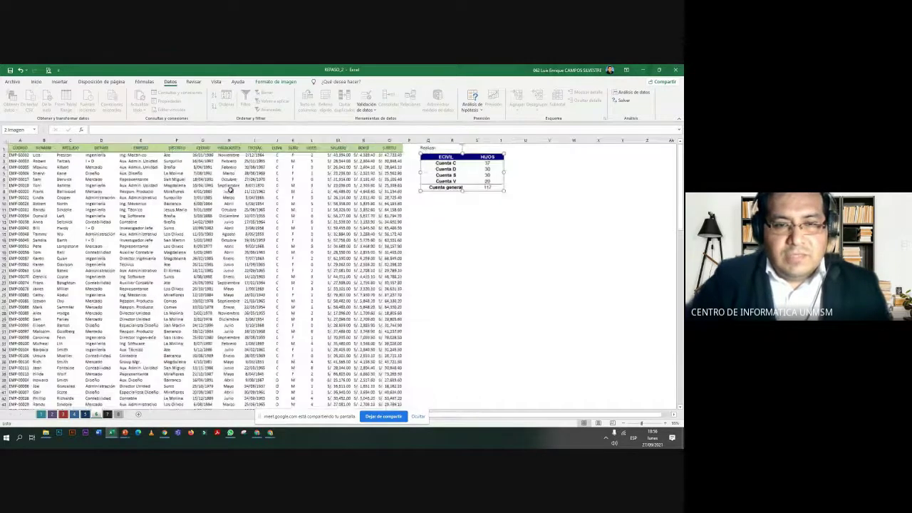
drag(276, 155, 306, 375)
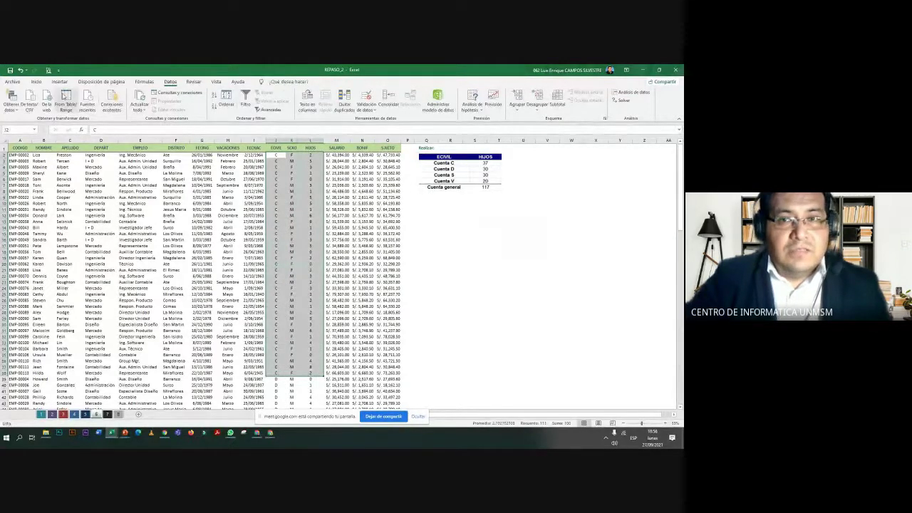
Fill the selected C employee cells yellow
click(36, 81)
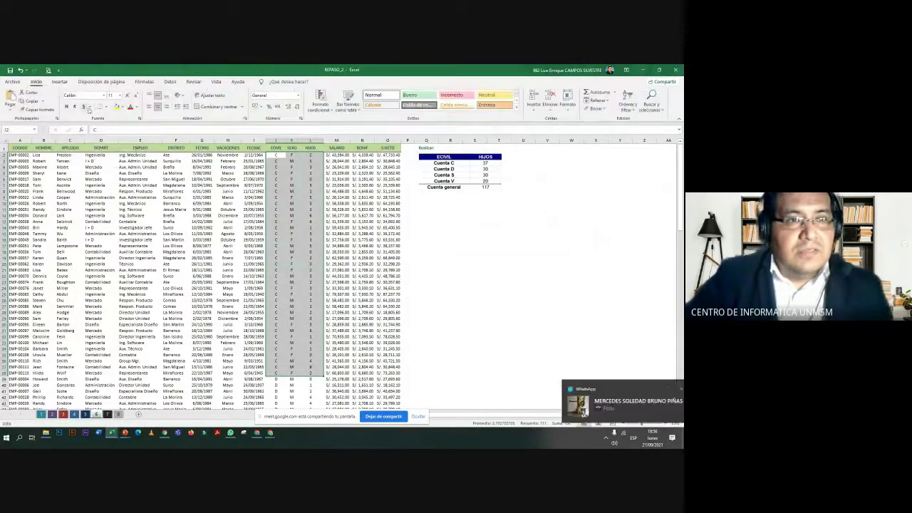
click(119, 106)
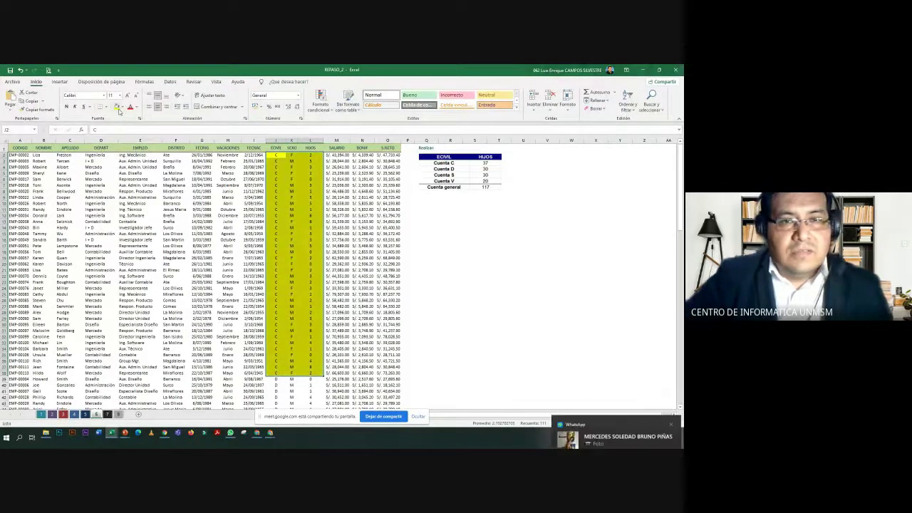
click(171, 193)
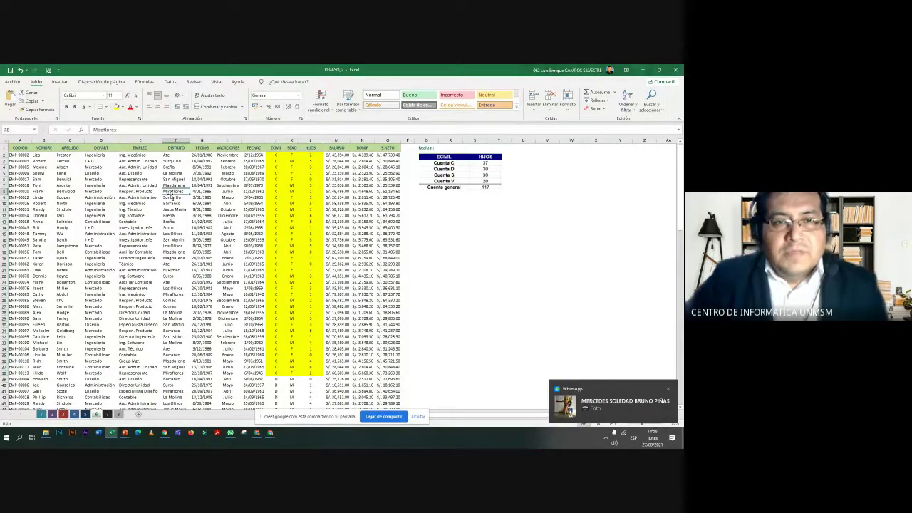
Select the C entries in ECIVIL to count them, then paste the count table as a picture
click(280, 157)
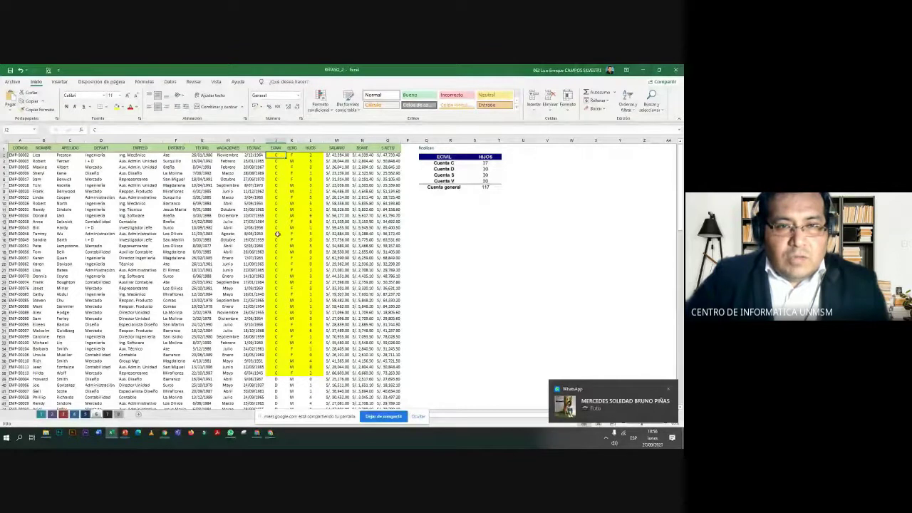
shift+click(280, 372)
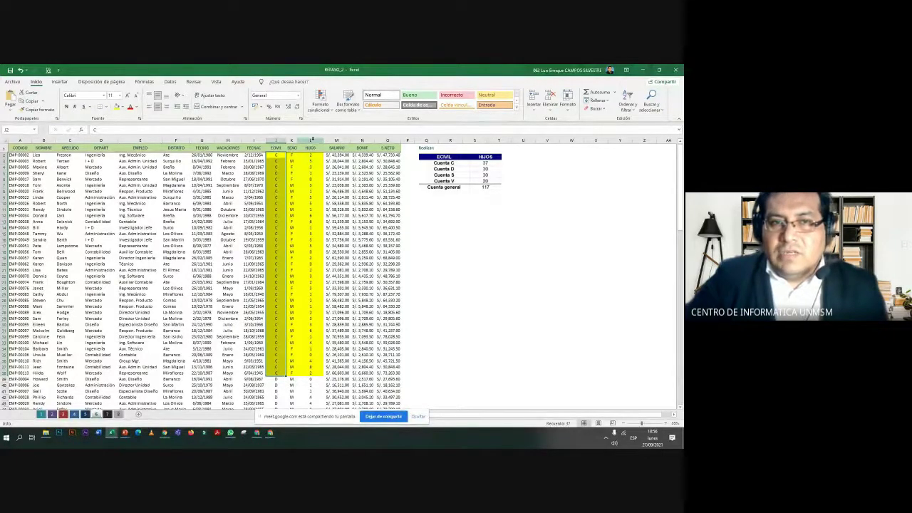
click(312, 139)
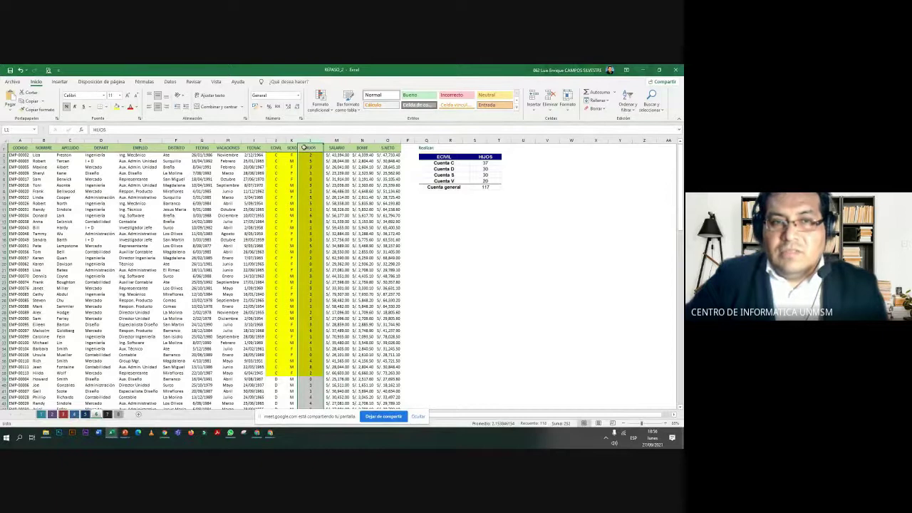
drag(276, 161, 276, 367)
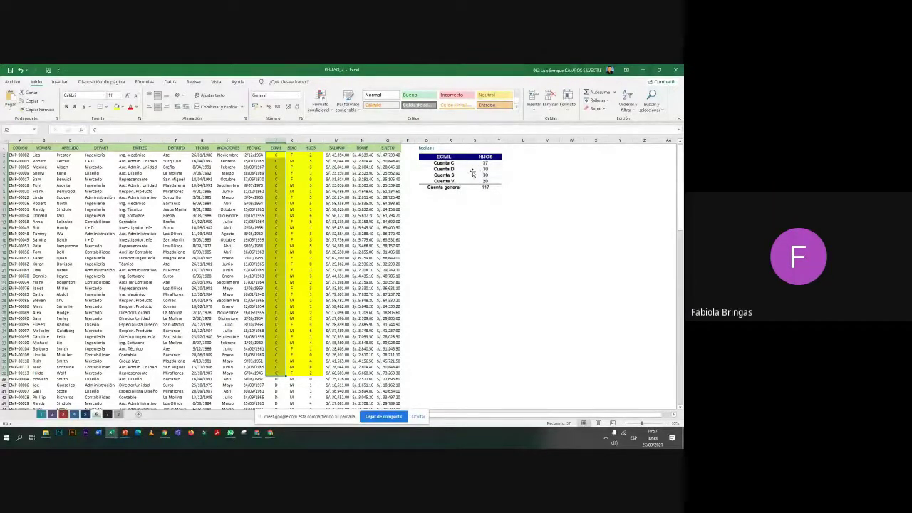
key(ctrl+v)
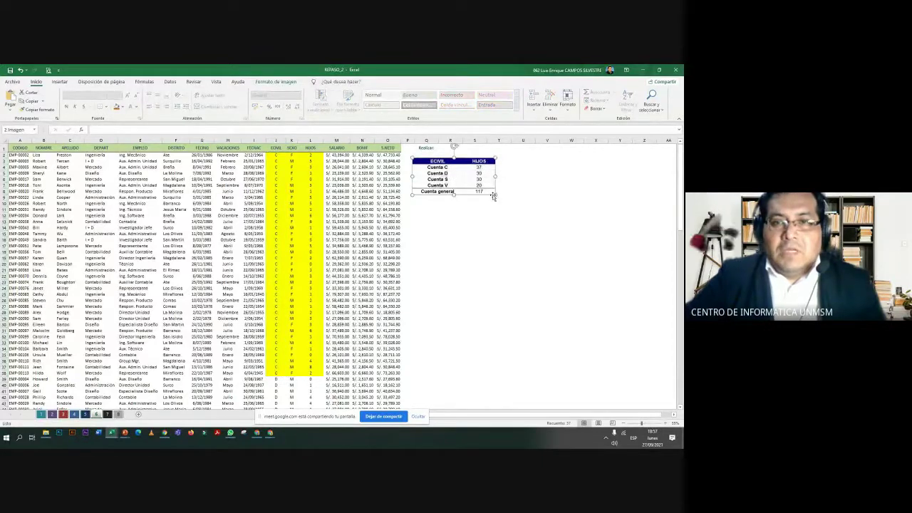
Enlarge the ECIVIL/HIJOS table picture to about twice its size for review
drag(495, 193, 553, 230)
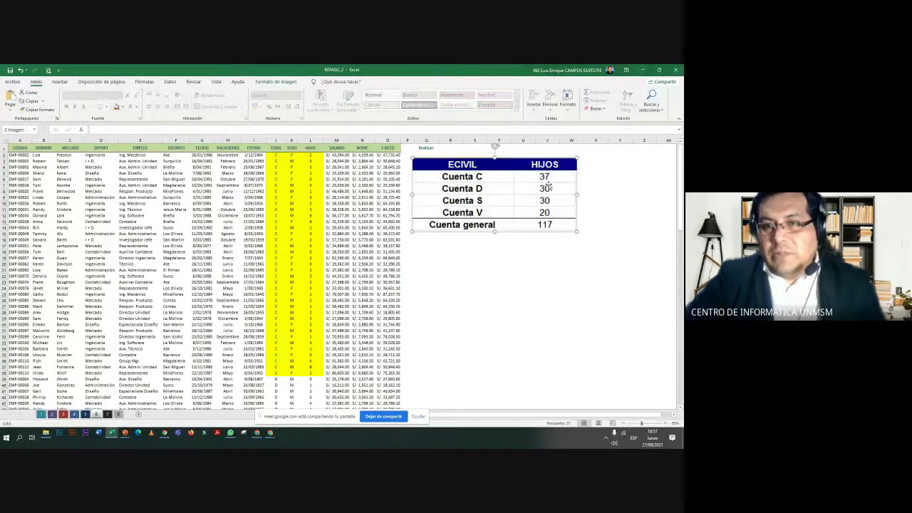
click(592, 197)
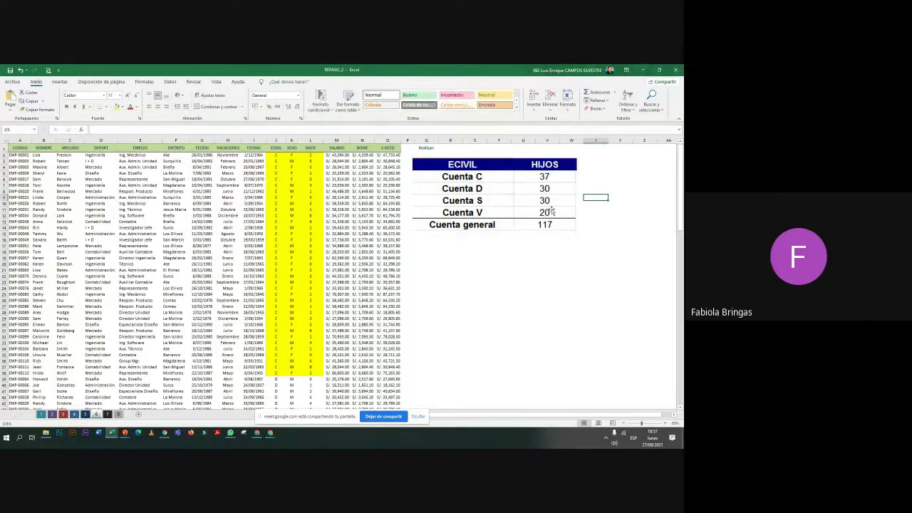
click(487, 181)
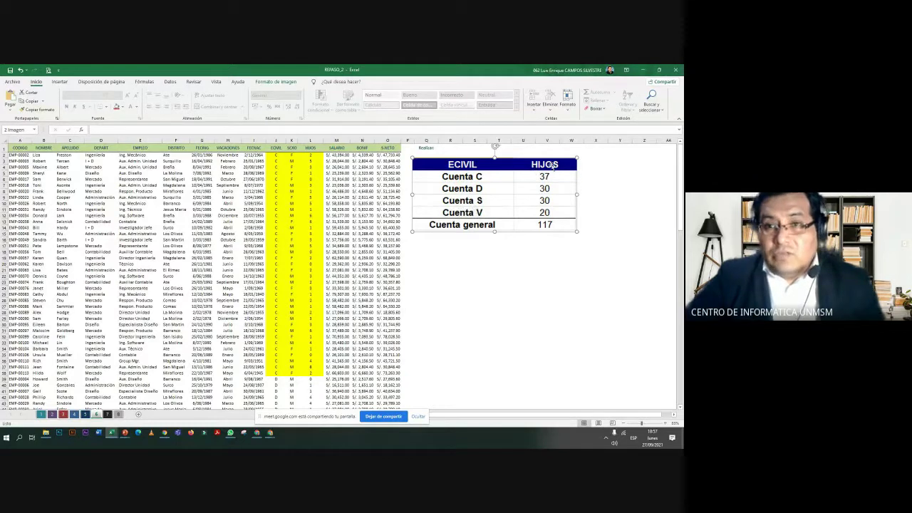
click(223, 191)
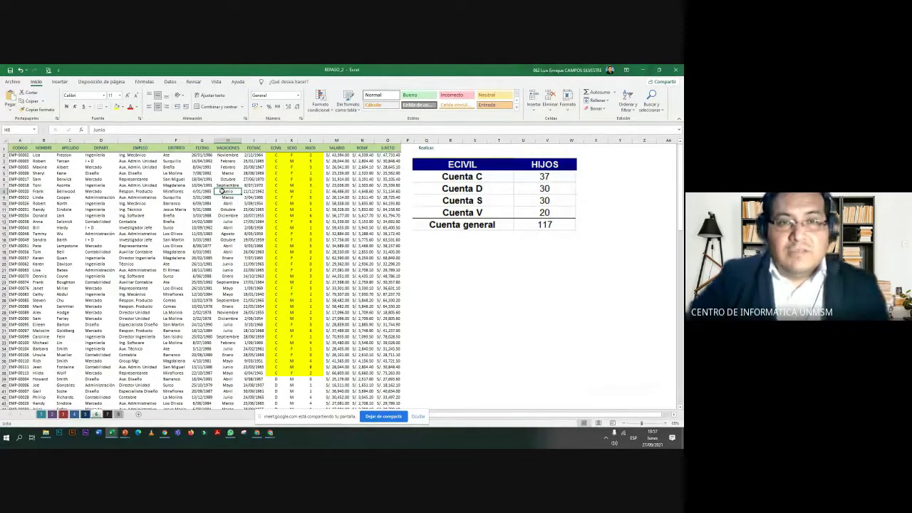
Shrink the ECIVIL/HIJOS picture back to a compact size under the Realizar heading
drag(467, 199, 472, 195)
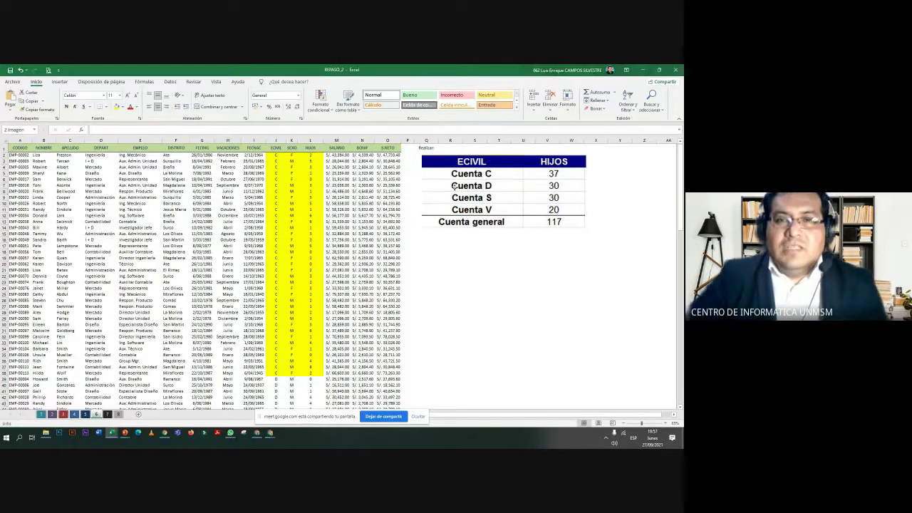
drag(582, 228, 519, 188)
click(481, 227)
click(489, 178)
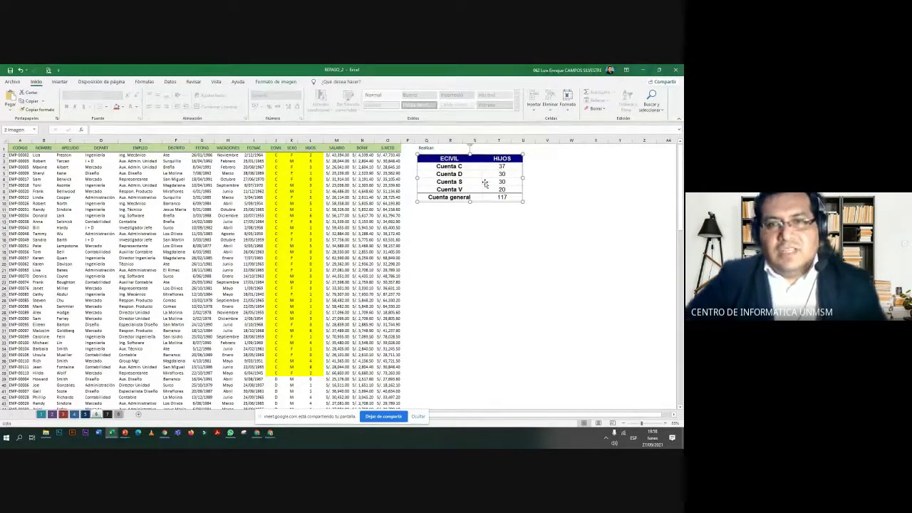
drag(468, 182, 462, 180)
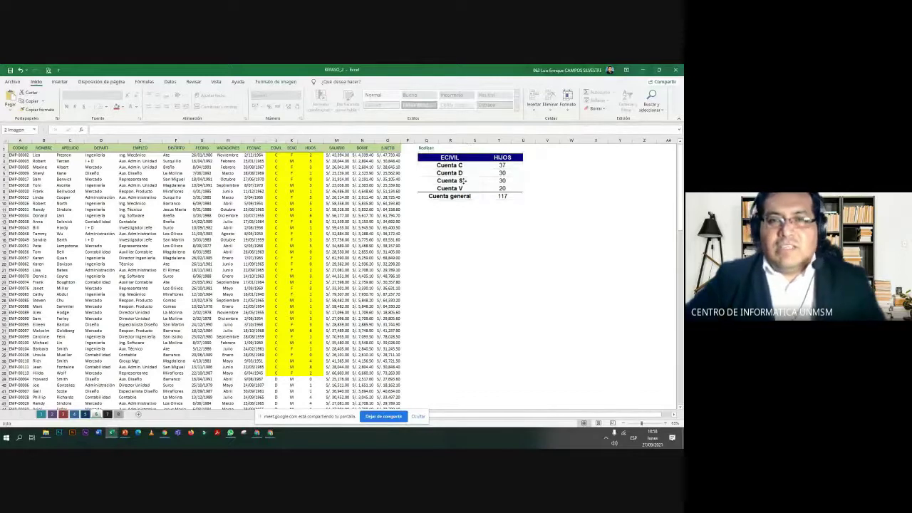
click(276, 154)
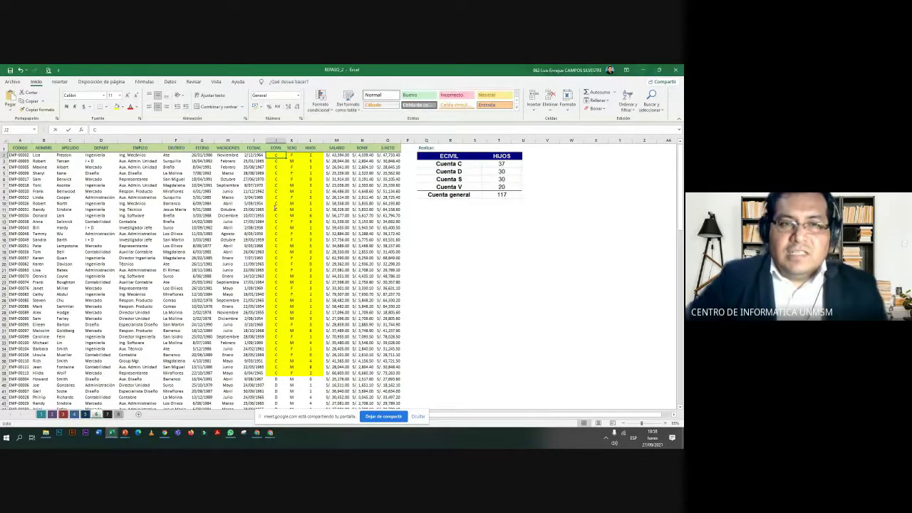
Count the ECIVIL C entries in column J (37), then go to the next sheet
mouse_move(276, 155)
mouse_down()
mouse_move(279, 362)
mouse_move(290, 376)
mouse_up()
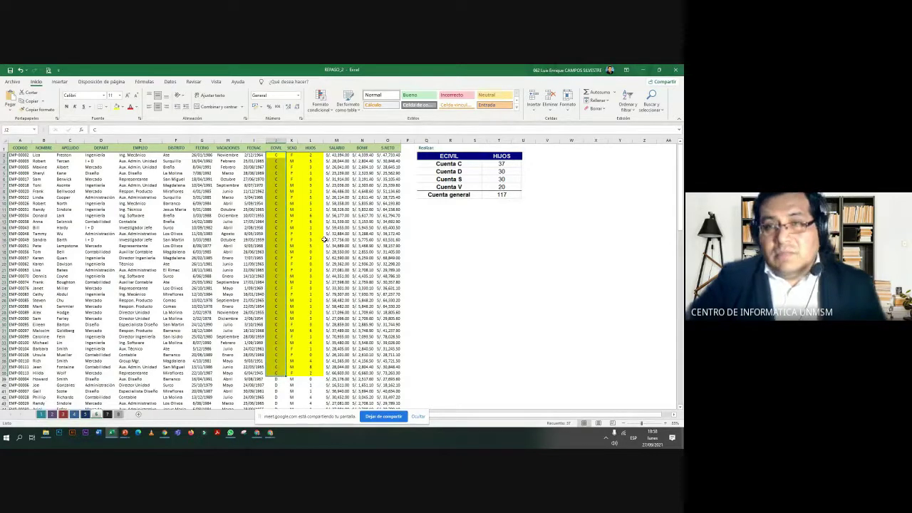
click(326, 216)
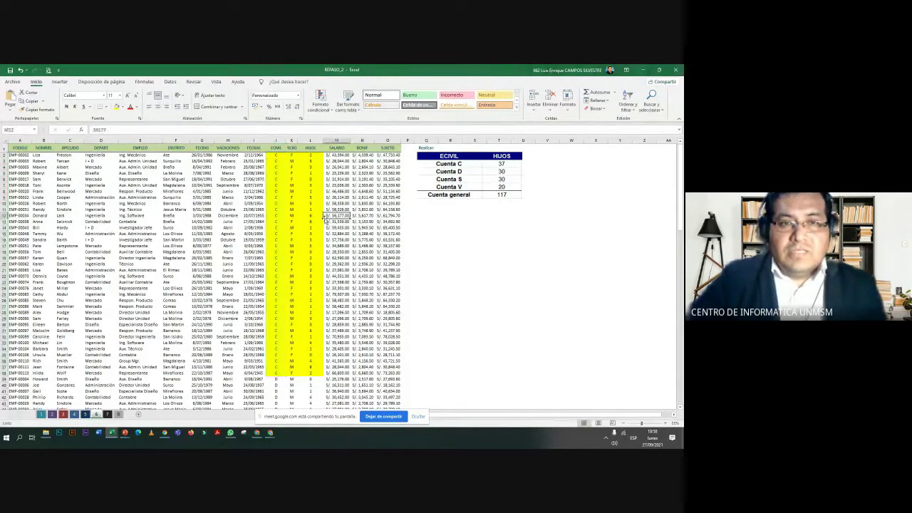
click(206, 203)
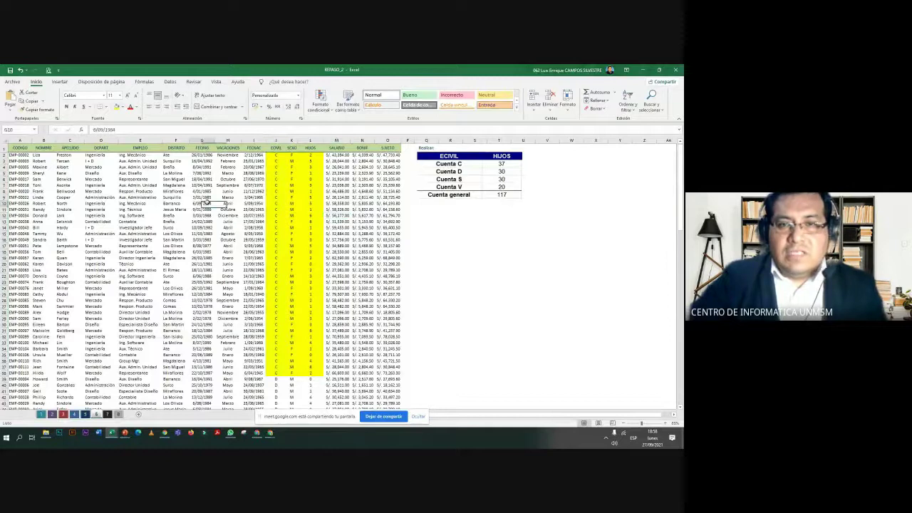
key(ctrl+Home)
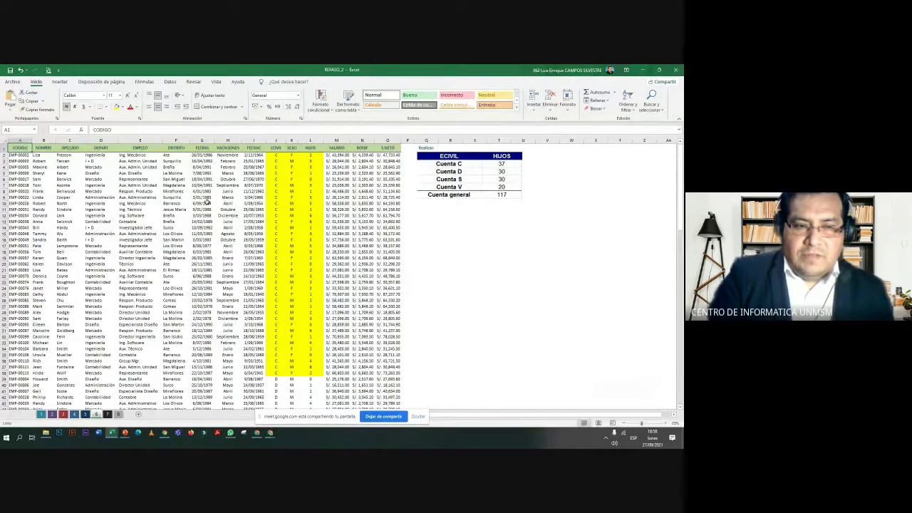
key(ctrl+Page_Down)
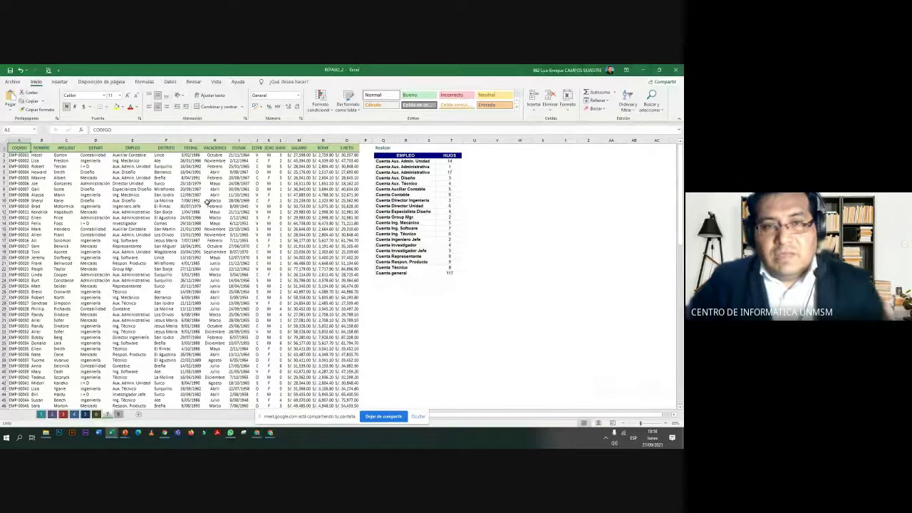
Zoom in and scroll right until the whole EMPLEO/HIJOS count table (total 117) is visible
ctrl+scroll(533, 271, up, 5)
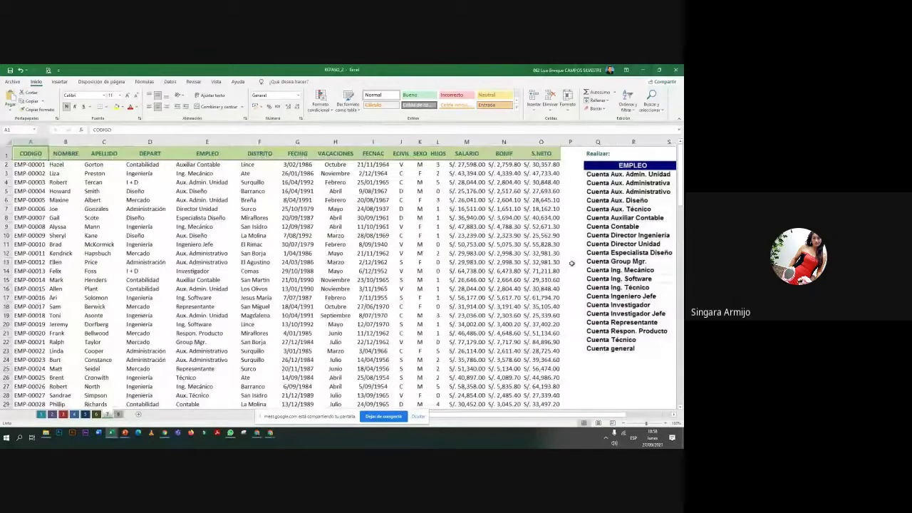
scroll(676, 416, right, 1)
scroll(676, 416, right, 2)
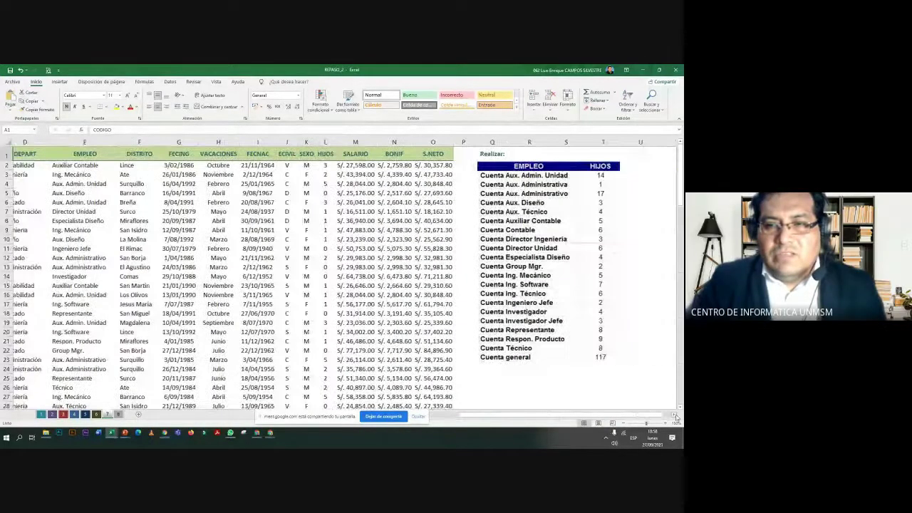
scroll(676, 416, right, 3)
scroll(676, 416, right, 1)
scroll(675, 416, right, 1)
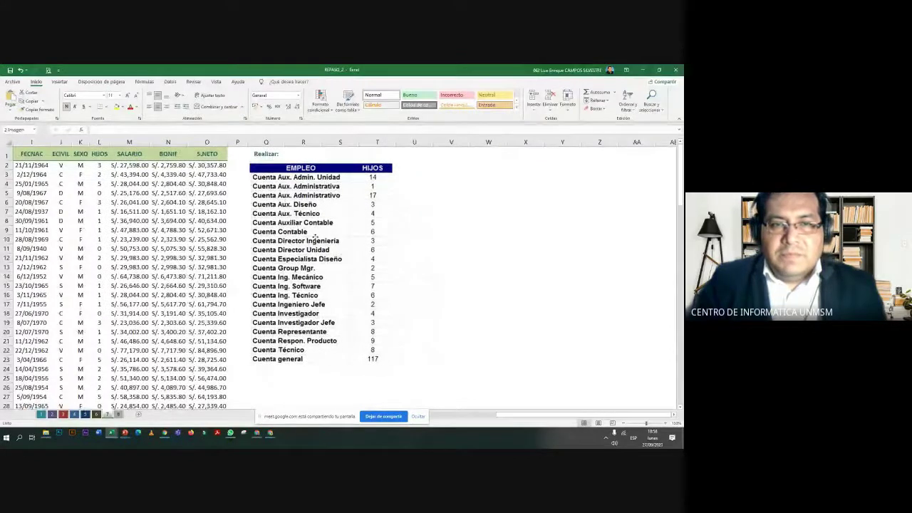
click(312, 237)
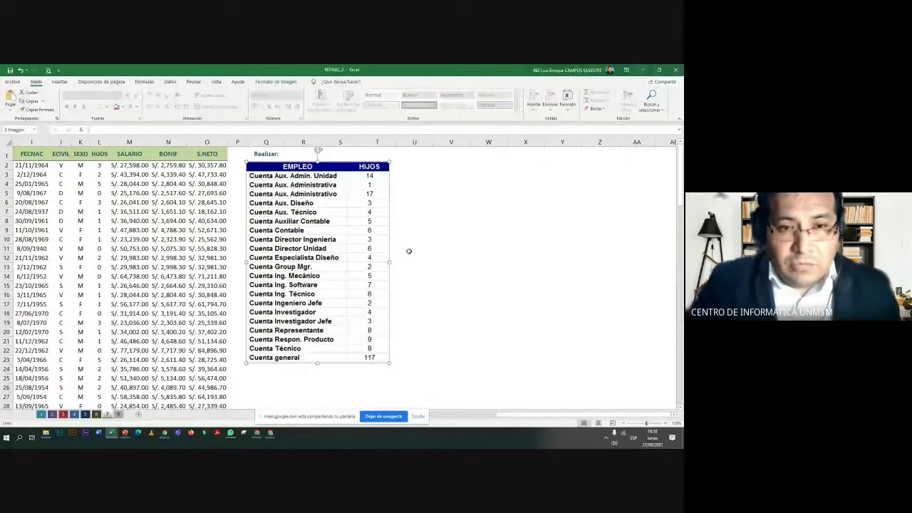
key(alt+Tab)
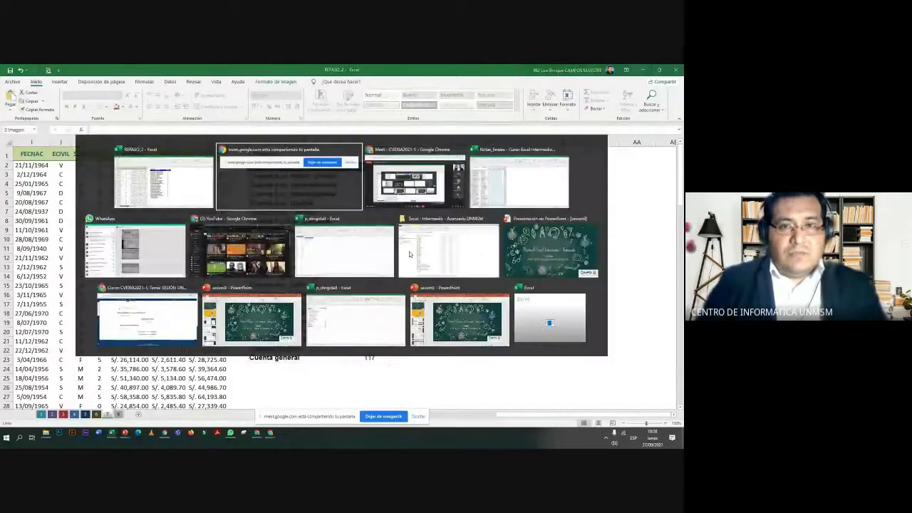
Switch back to the REPASO_2 workbook window
key(alt+Tab)
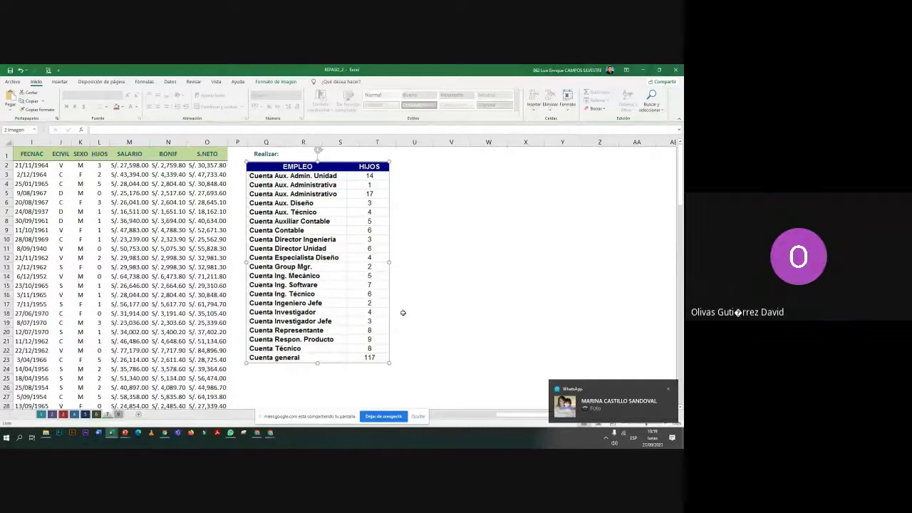
Return to column A and zoom out so the employee data and EMPLEO/HIJOS table show together
click(382, 417)
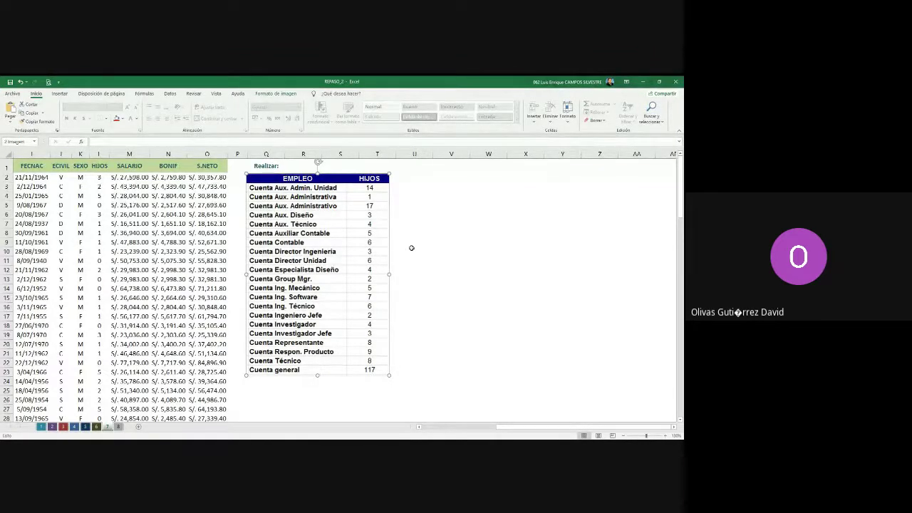
click(216, 242)
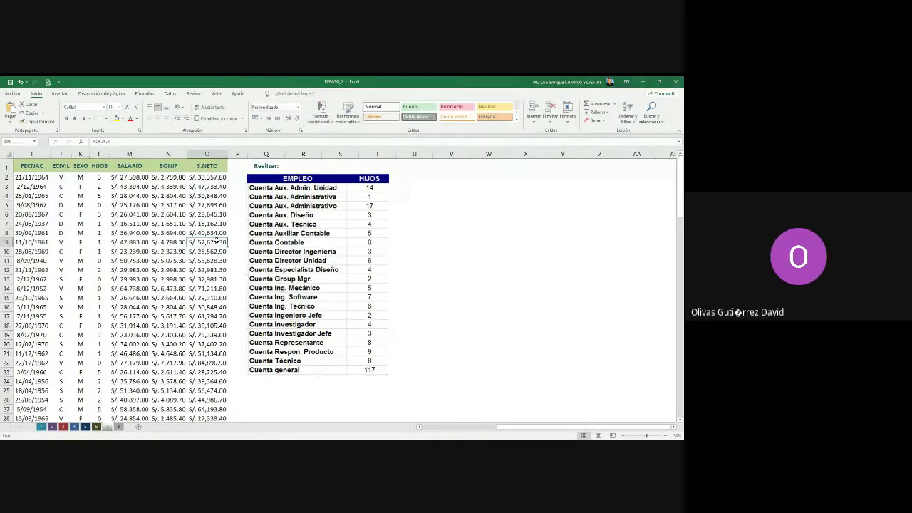
key(Home)
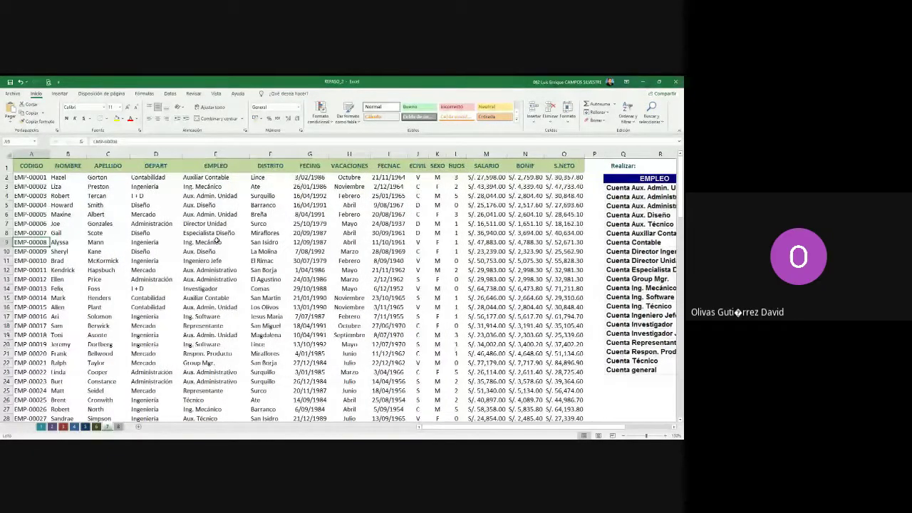
scroll(216, 240, down, 2)
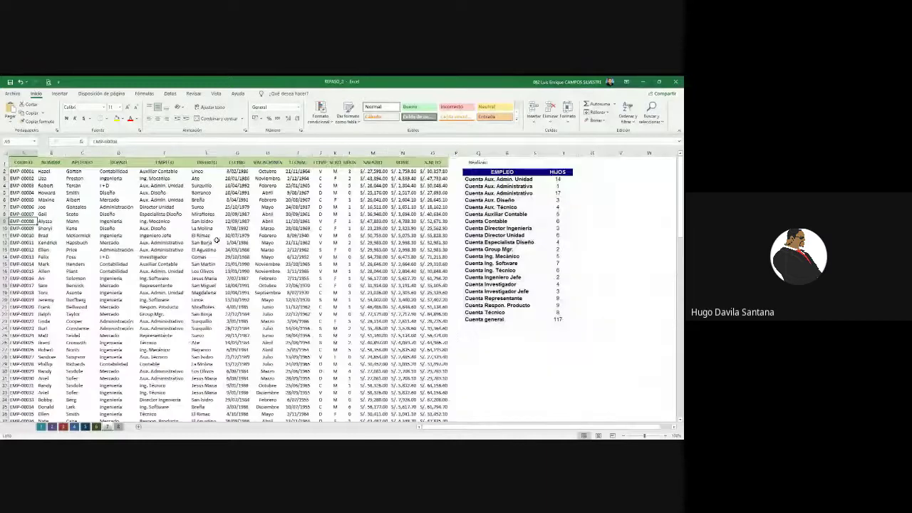
click(485, 203)
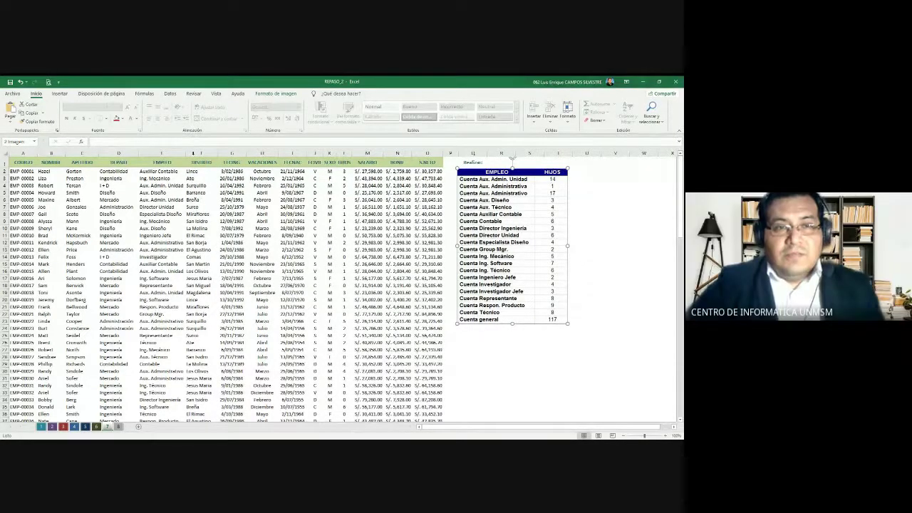
click(193, 153)
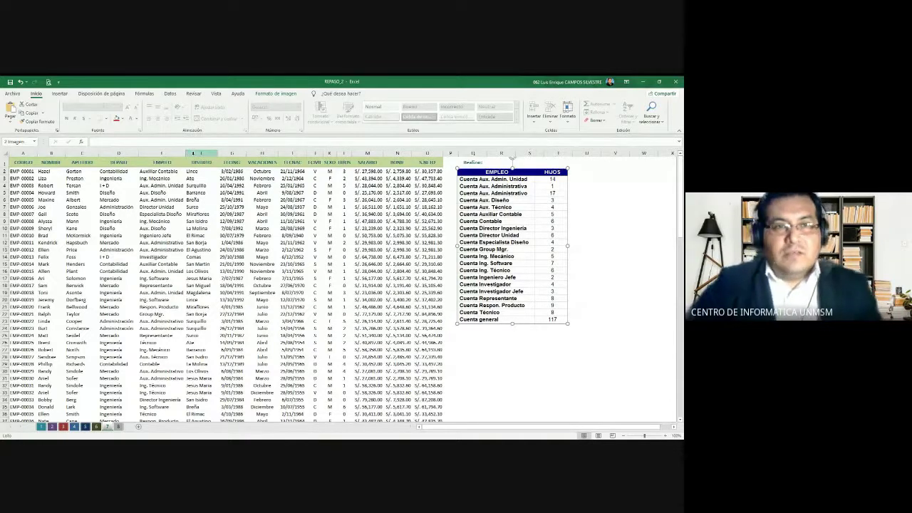
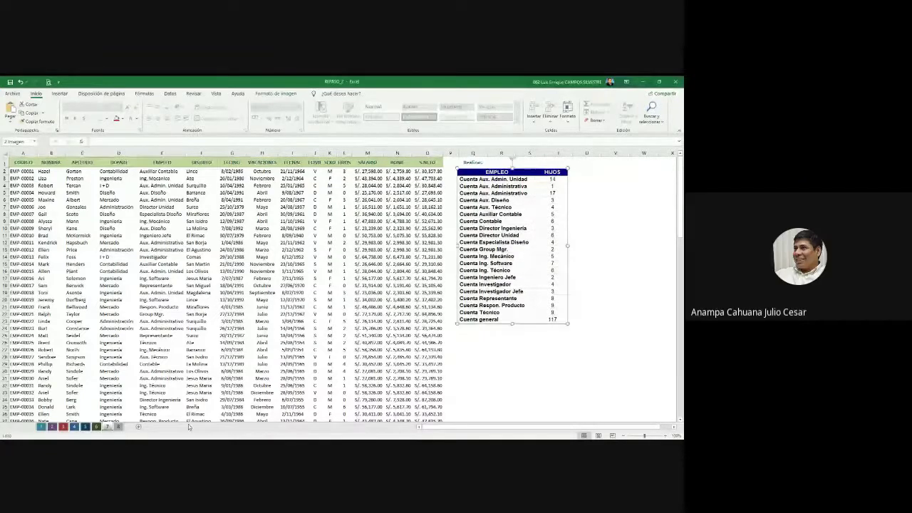
Switch to sheet 8, zoom in, and move the VACACIONES/S.NETO summary picture beside the employee table
click(118, 427)
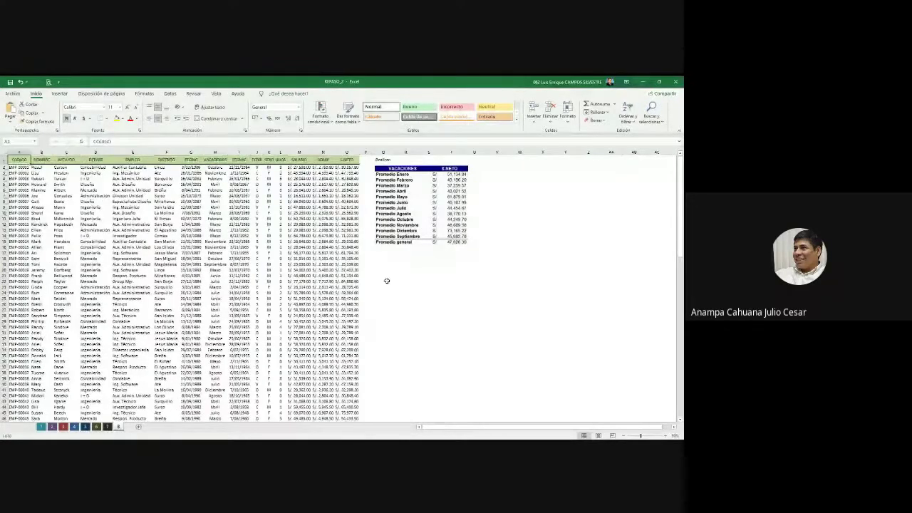
click(443, 275)
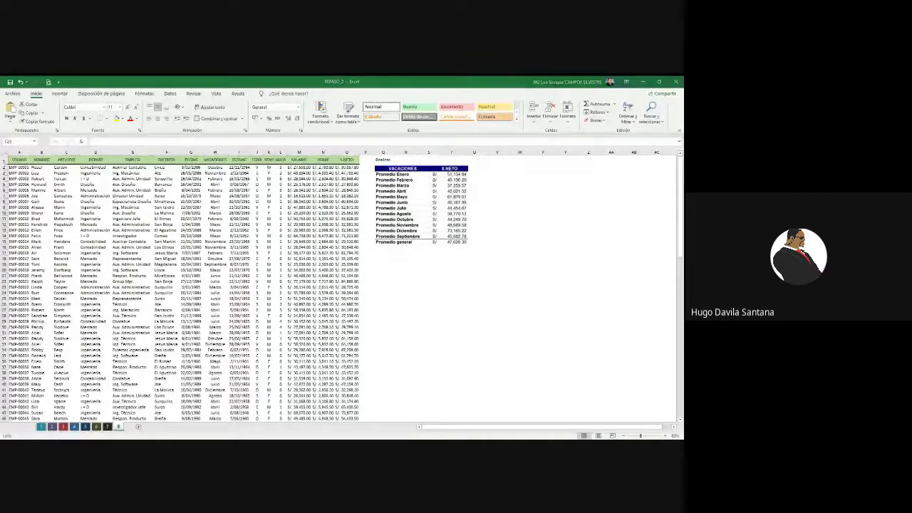
scroll(464, 259, up, 2)
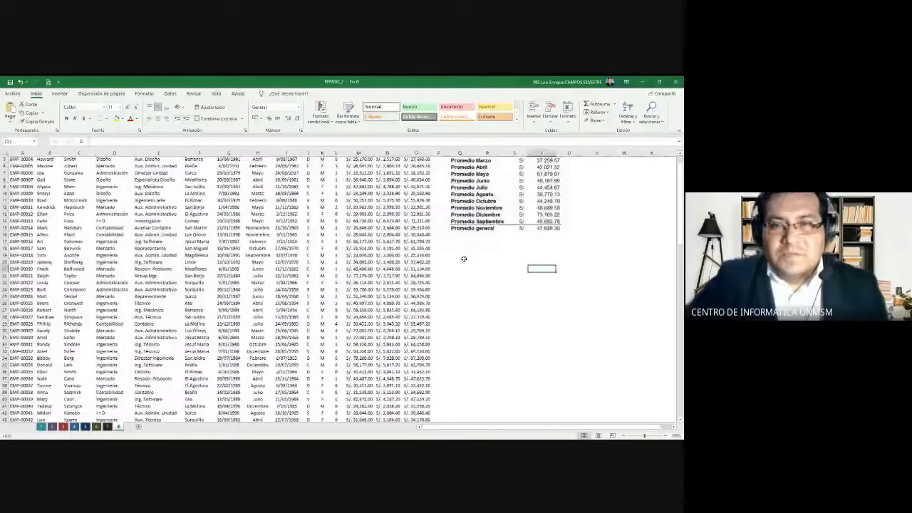
scroll(464, 258, up, 2)
drag(541, 252, 526, 257)
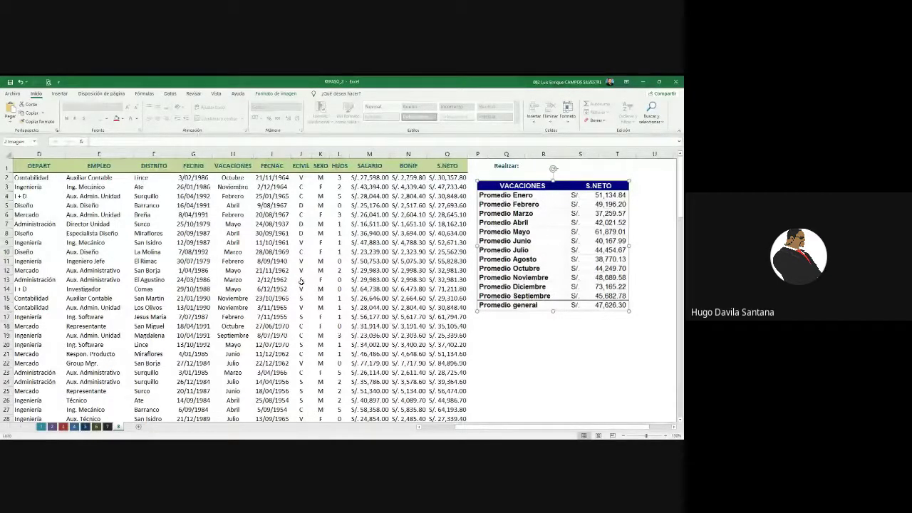
ctrl+scroll(301, 282, down, 1)
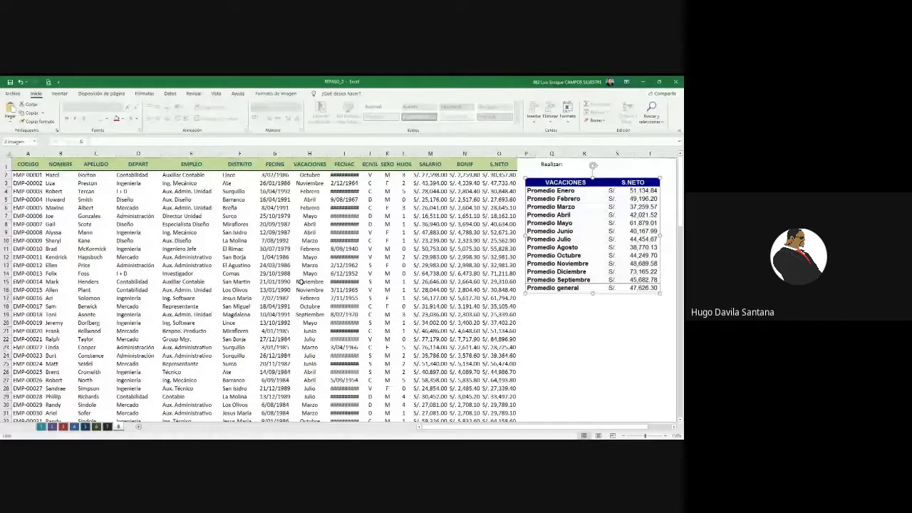
ctrl+scroll(300, 282, down, 1)
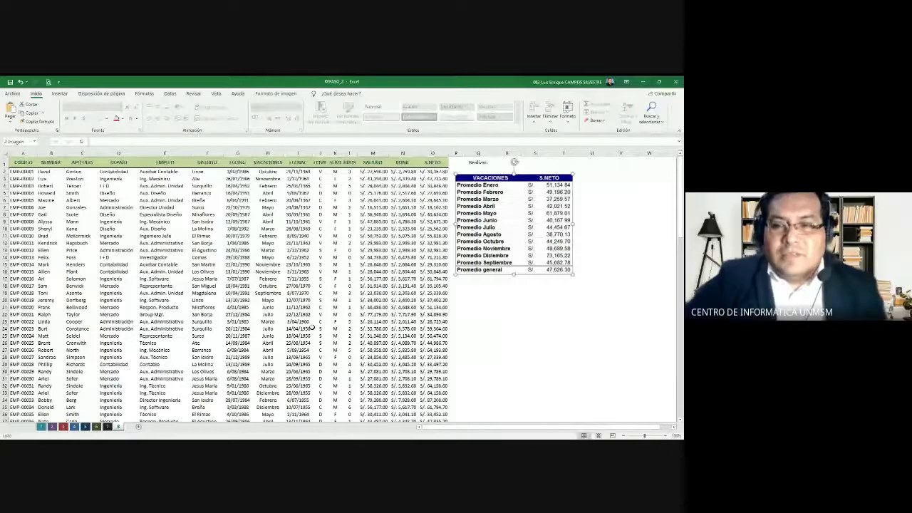
click(312, 312)
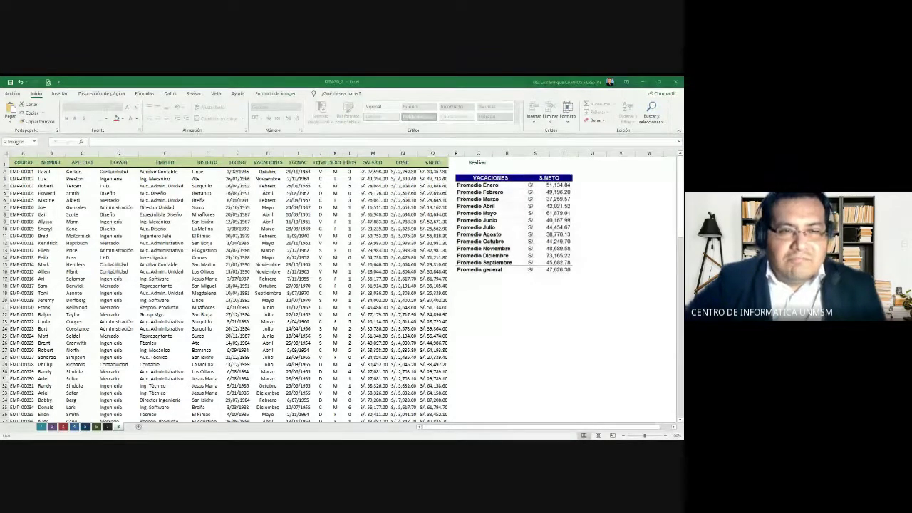
click(217, 257)
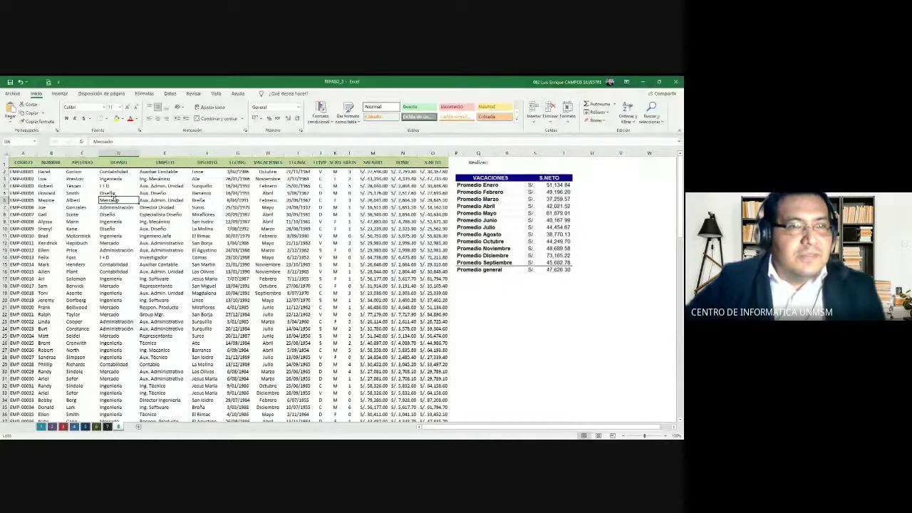
click(384, 216)
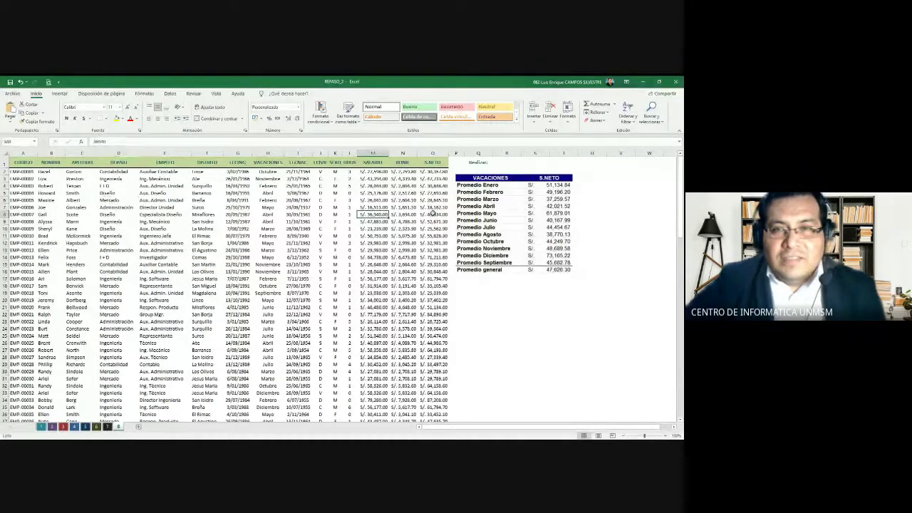
mouse_move(478, 207)
mouse_down()
mouse_move(488, 213)
mouse_move(482, 205)
mouse_up()
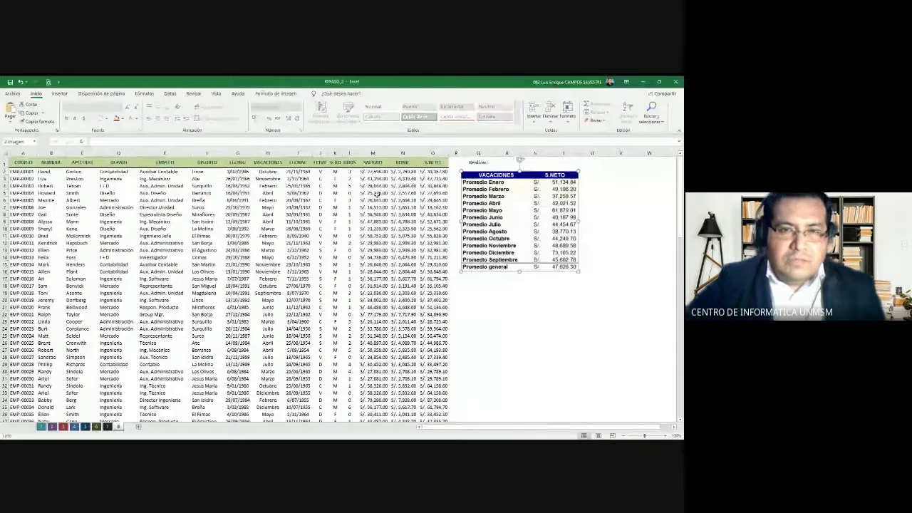
click(267, 223)
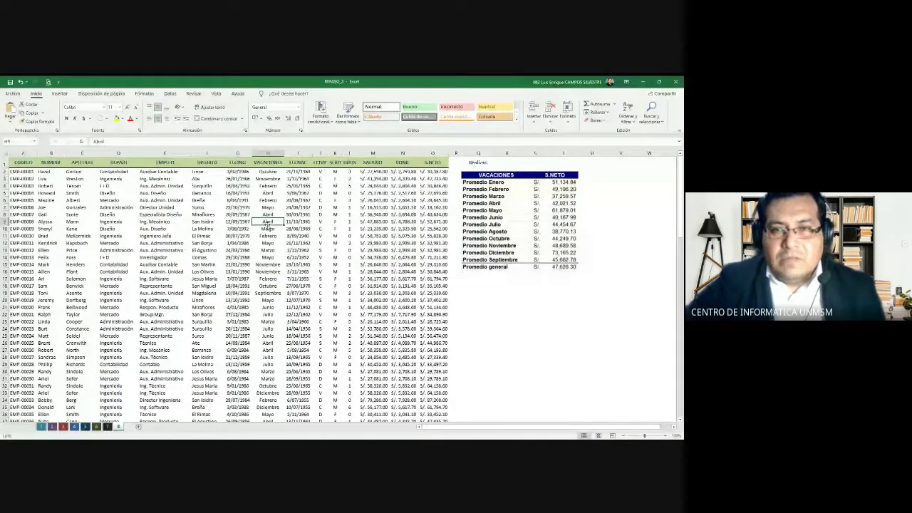
key(alt+Tab)
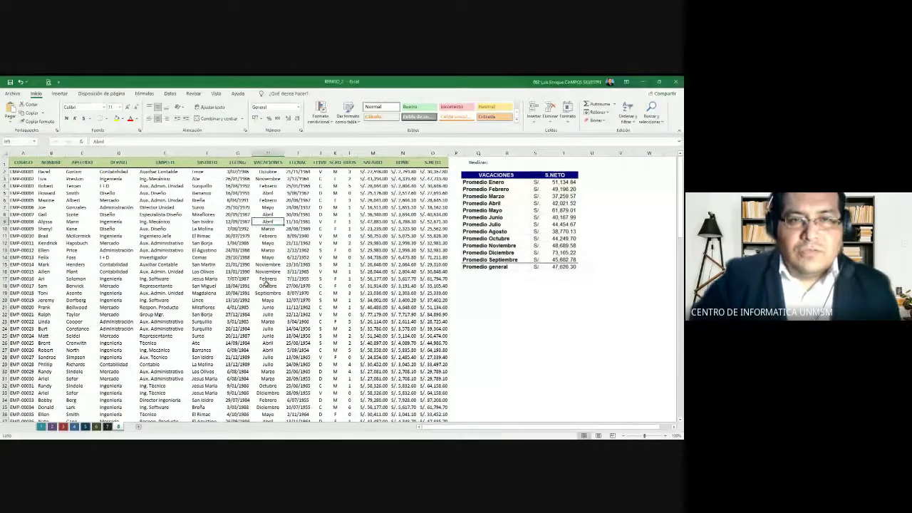
Move the summary picture further right of the employee data and slightly widen VACACIONES column H
click(321, 300)
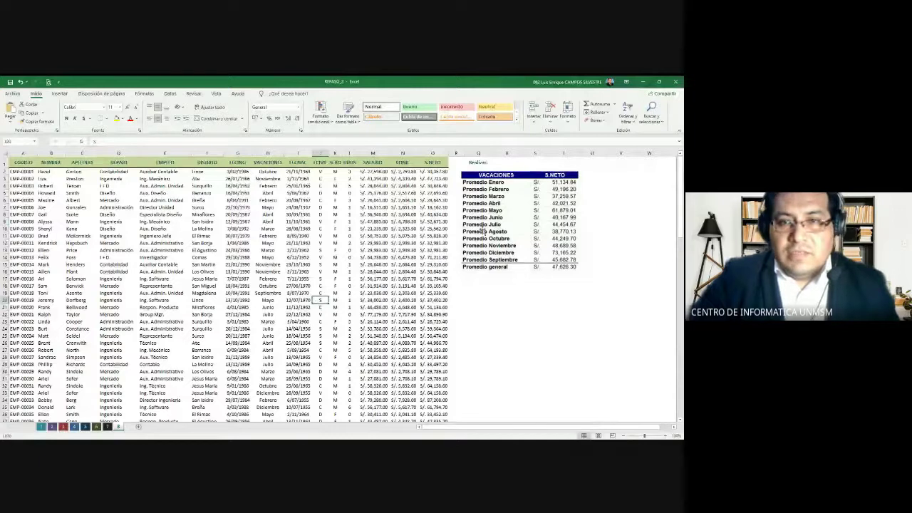
drag(482, 230, 568, 225)
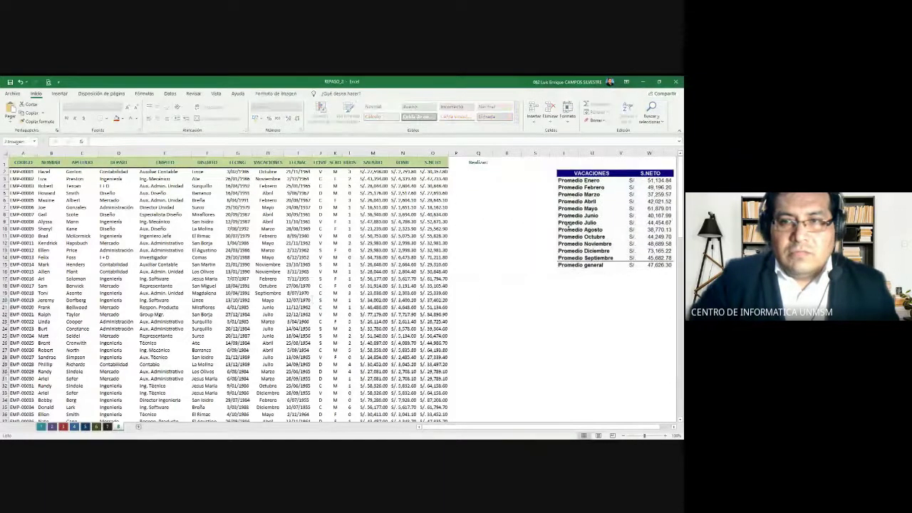
drag(592, 218, 618, 210)
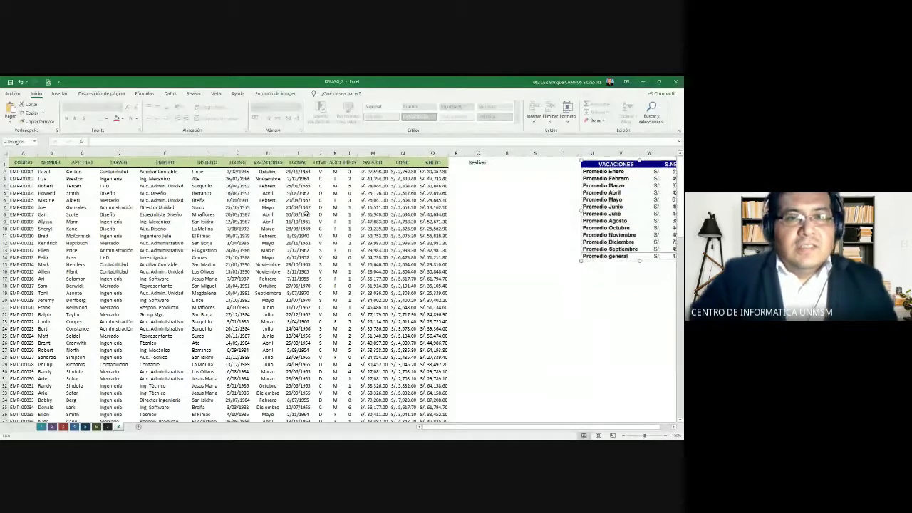
mouse_move(484, 224)
mouse_down()
mouse_move(521, 216)
mouse_move(520, 179)
mouse_move(513, 211)
mouse_move(536, 202)
mouse_up()
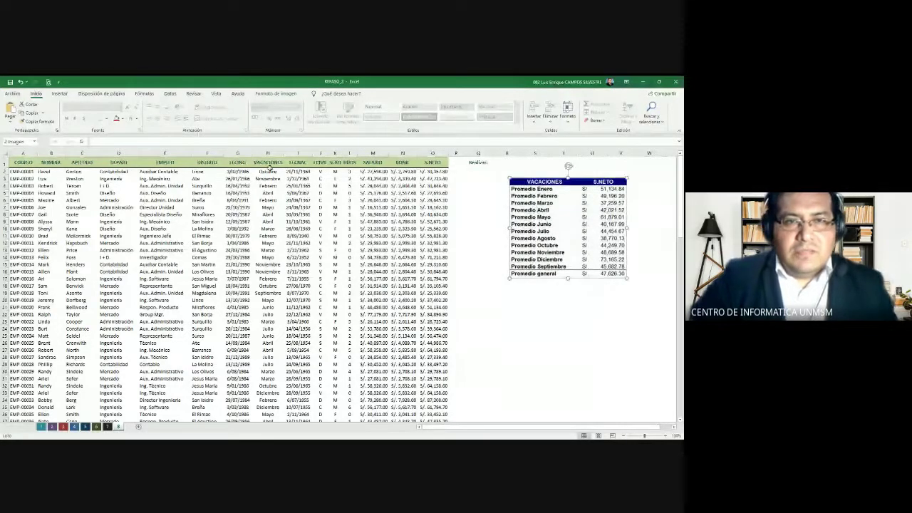
drag(283, 153, 296, 156)
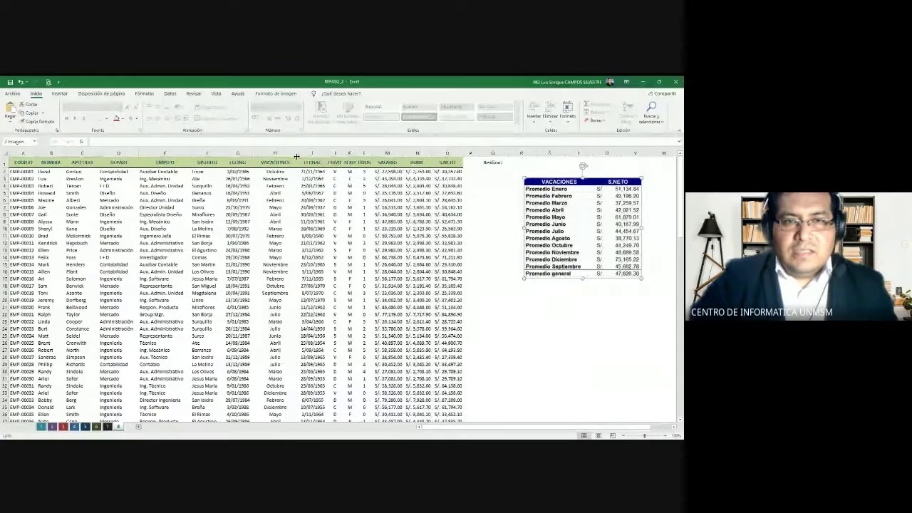
click(275, 179)
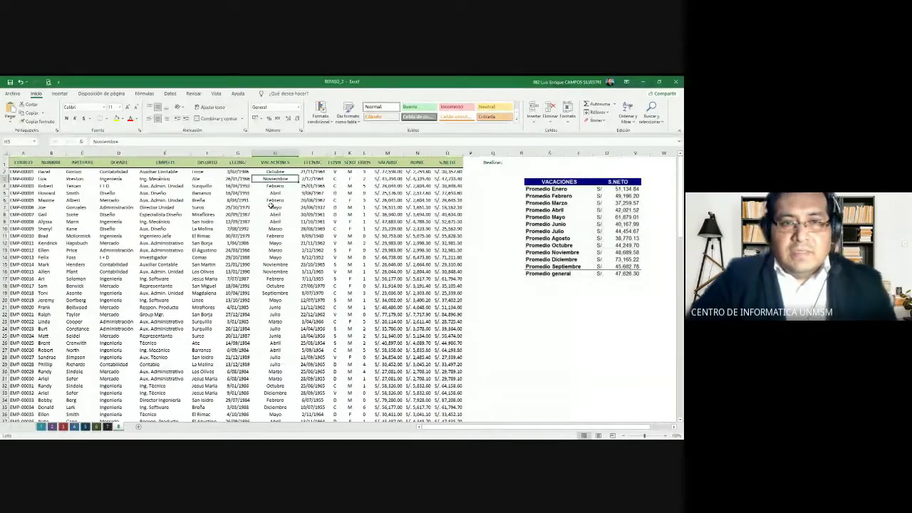
Widen column H so month names fit, then point out the unsorted Mayo, Febrero, Marzo, Abril entries
drag(299, 153, 307, 154)
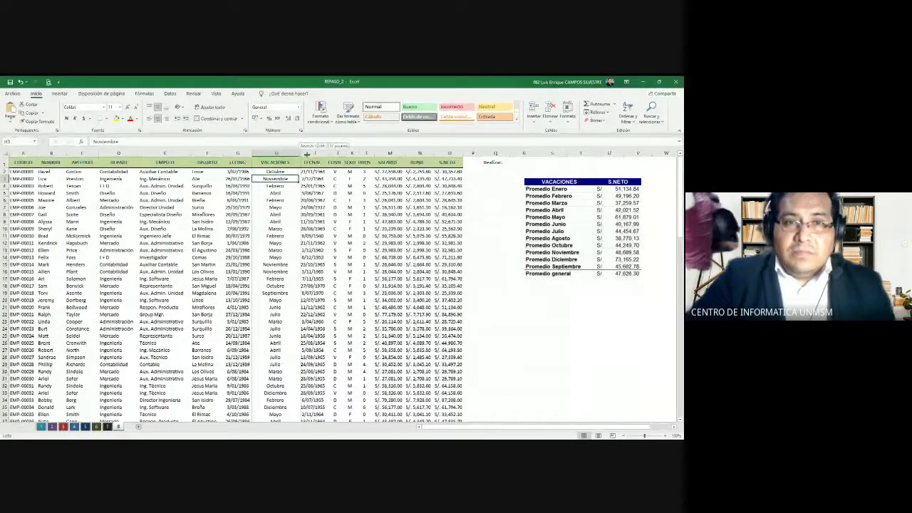
click(283, 208)
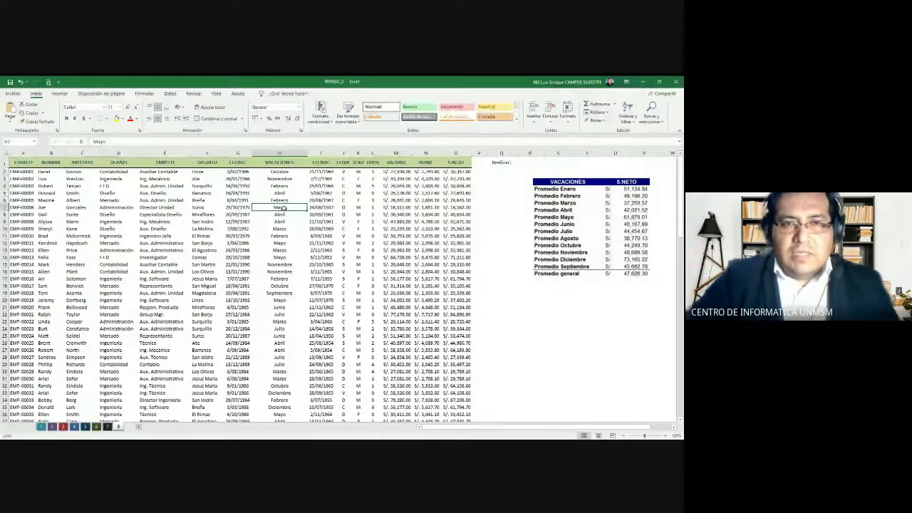
click(285, 186)
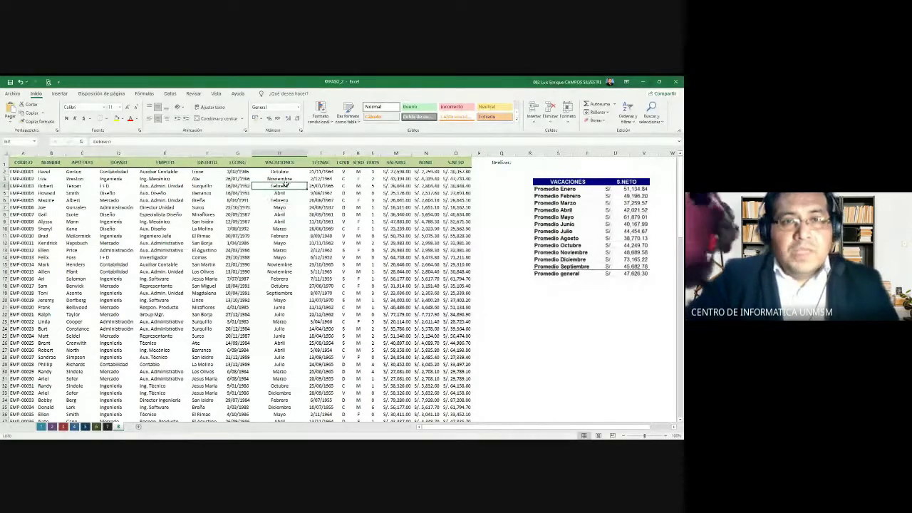
click(276, 238)
click(279, 200)
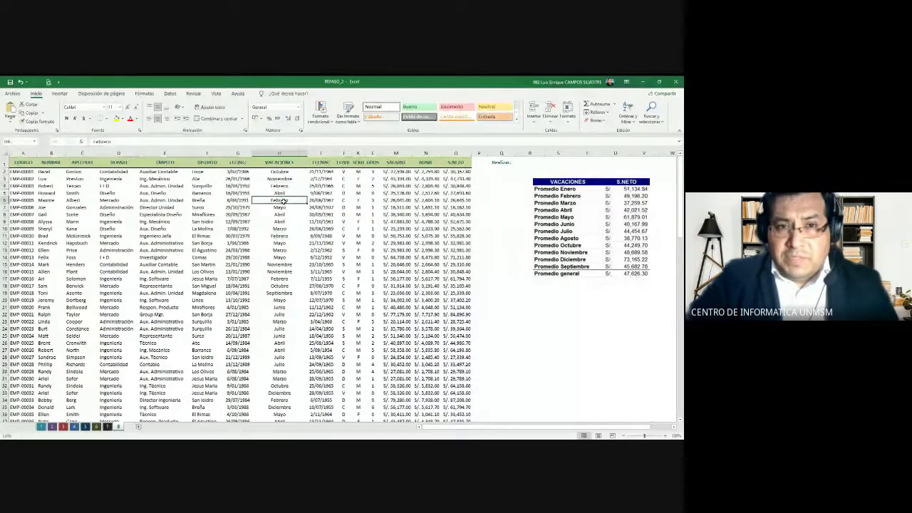
click(279, 251)
click(281, 193)
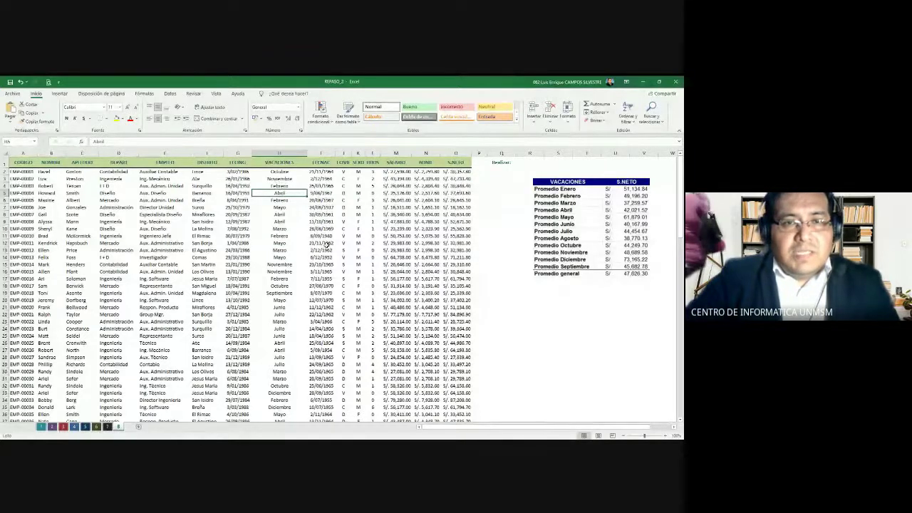
click(201, 236)
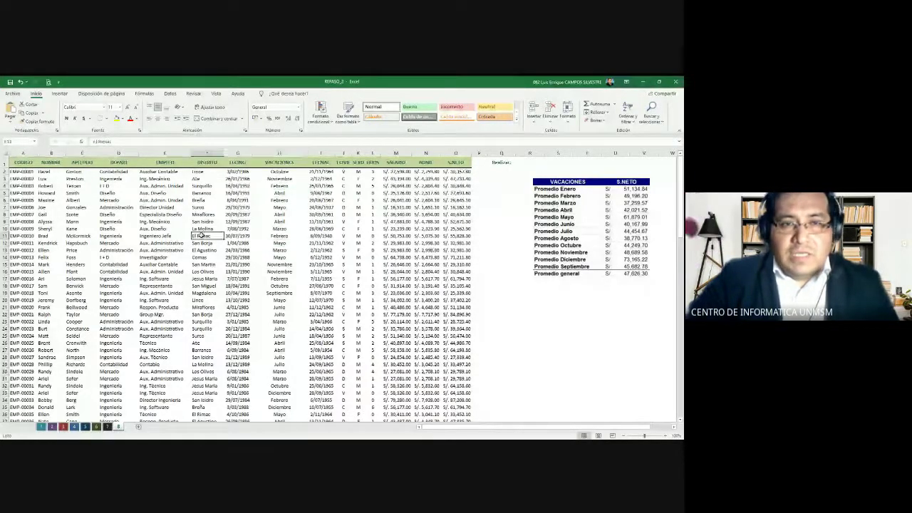
click(188, 243)
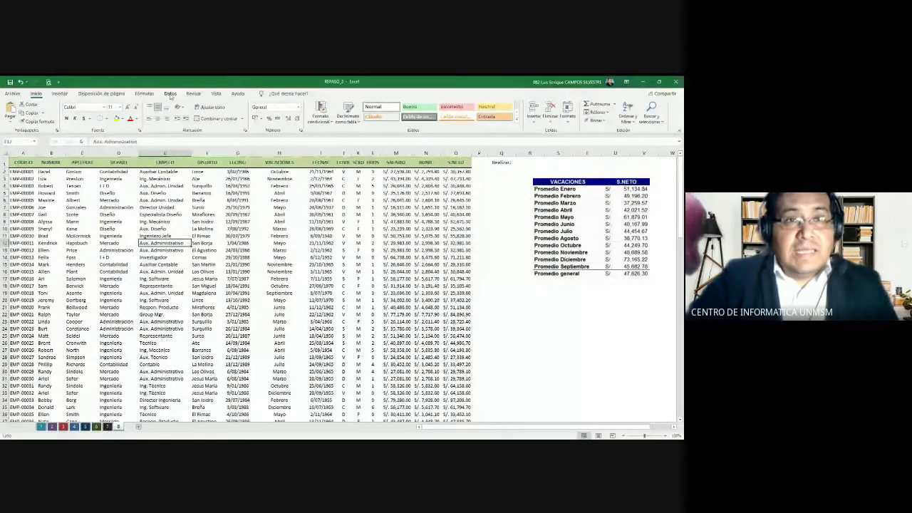
Open the Datos > Ordenar dialog for the employee table and cancel it without sorting
click(170, 93)
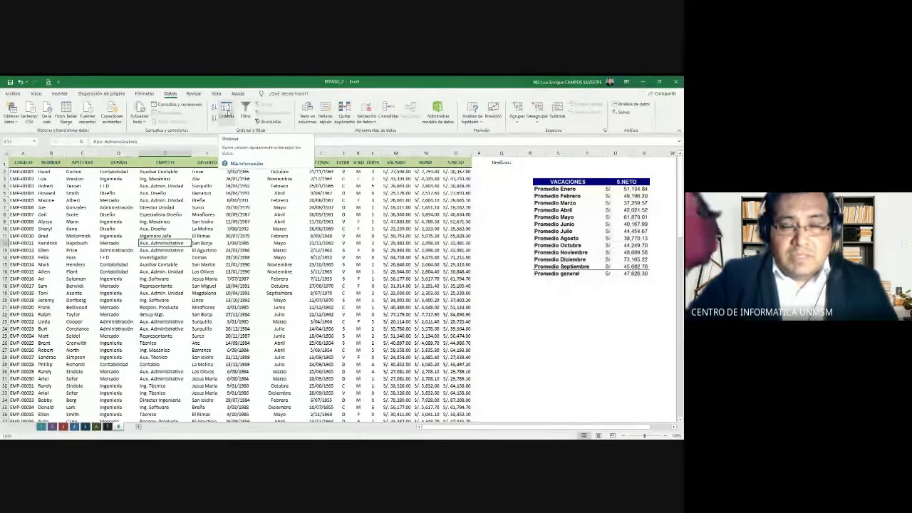
click(225, 112)
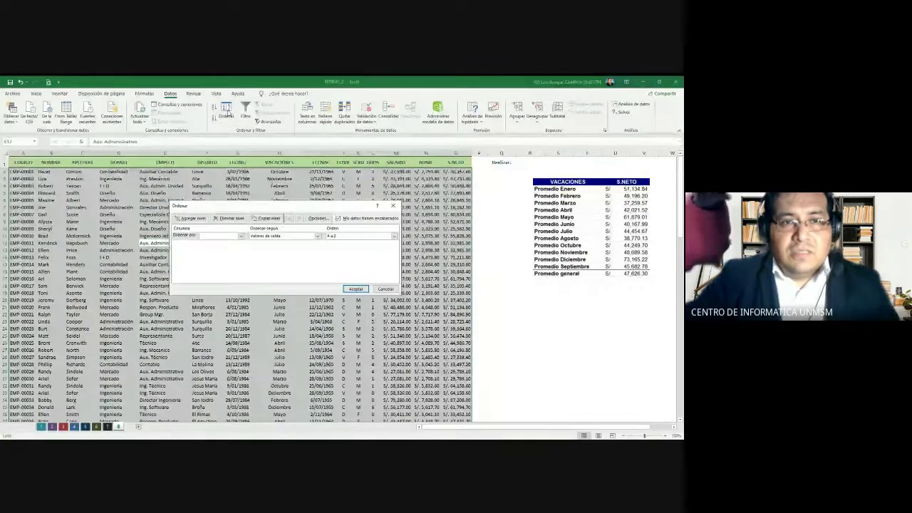
click(385, 289)
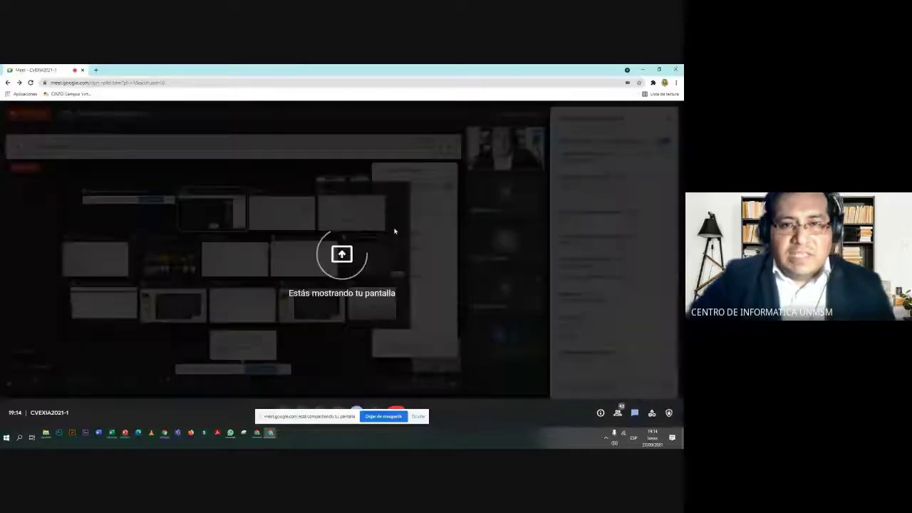
Return to Excel and reopen the Sort dialog for the employee table
key(alt+Tab)
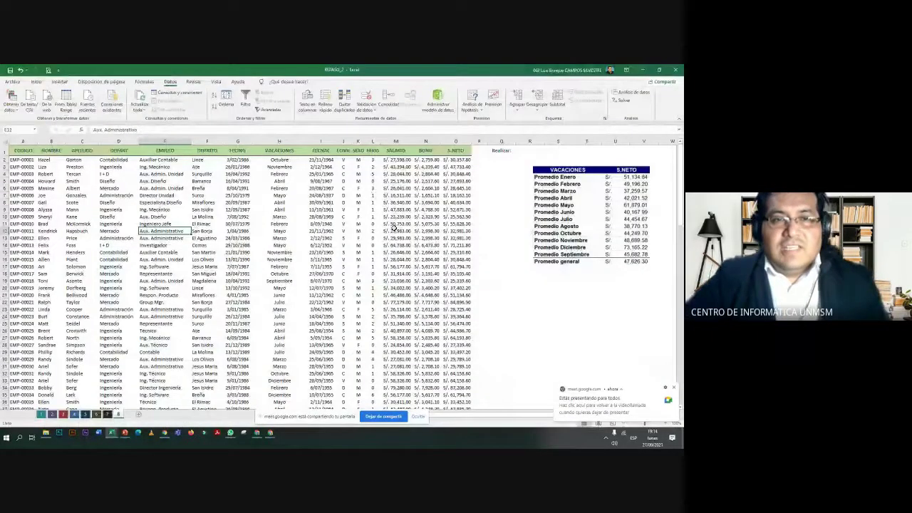
click(285, 202)
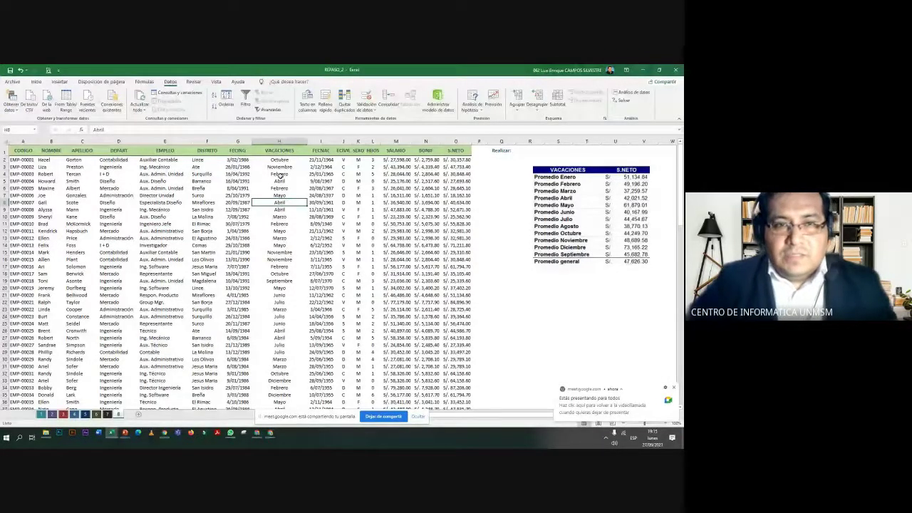
click(226, 100)
drag(269, 201, 232, 173)
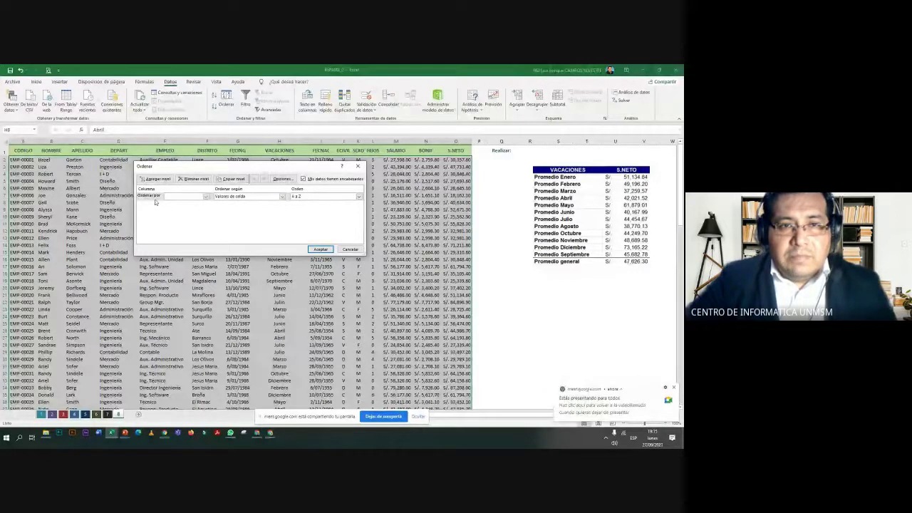
Choose VACACIONES as the Ordenar por column and open the Orden choices
click(206, 197)
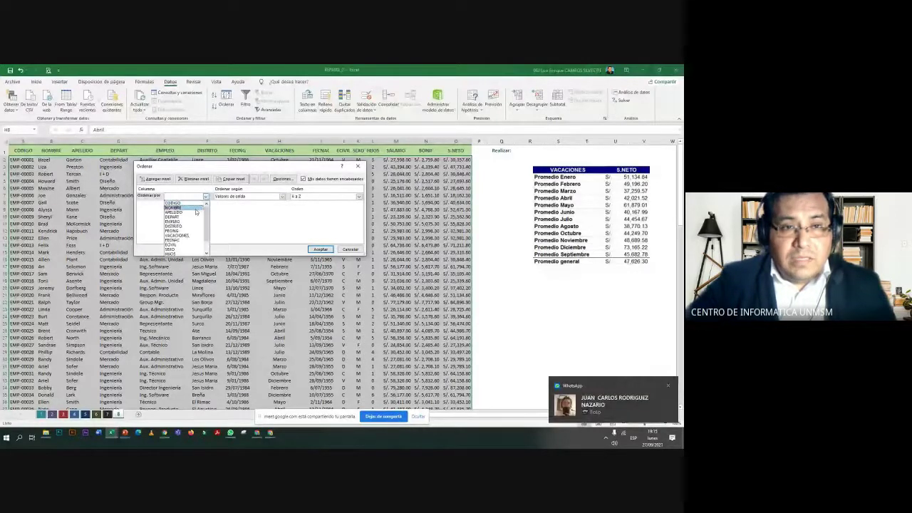
click(188, 236)
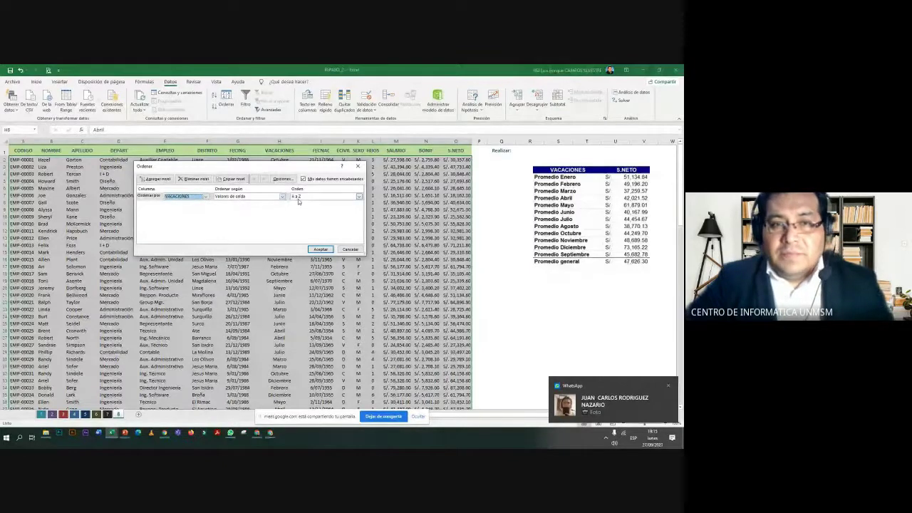
drag(214, 166, 180, 166)
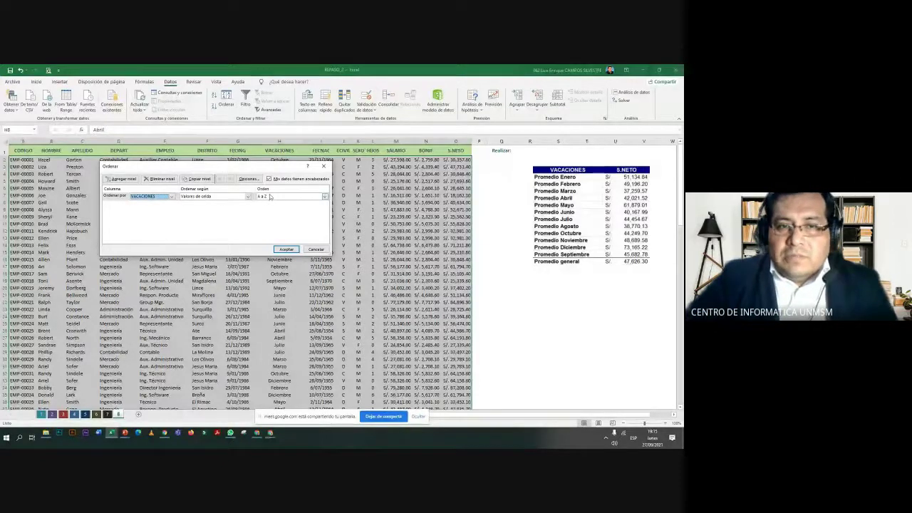
drag(262, 169, 240, 146)
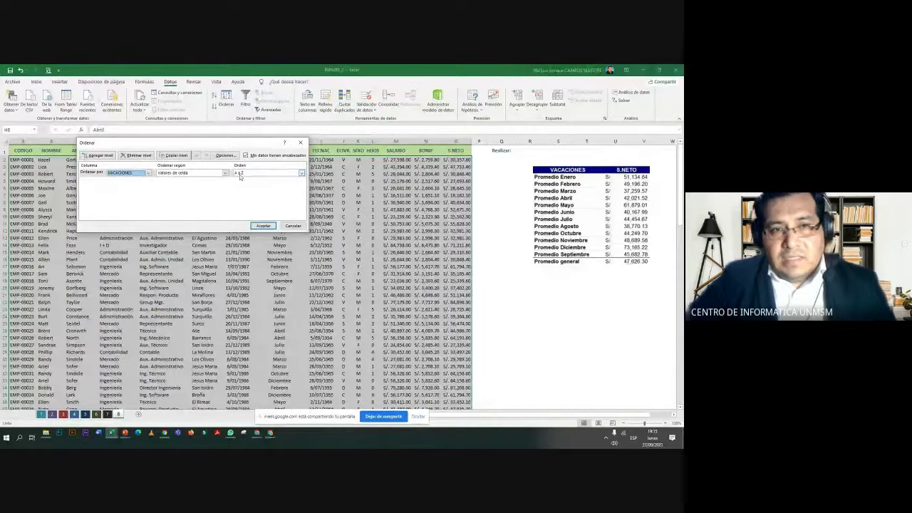
click(302, 174)
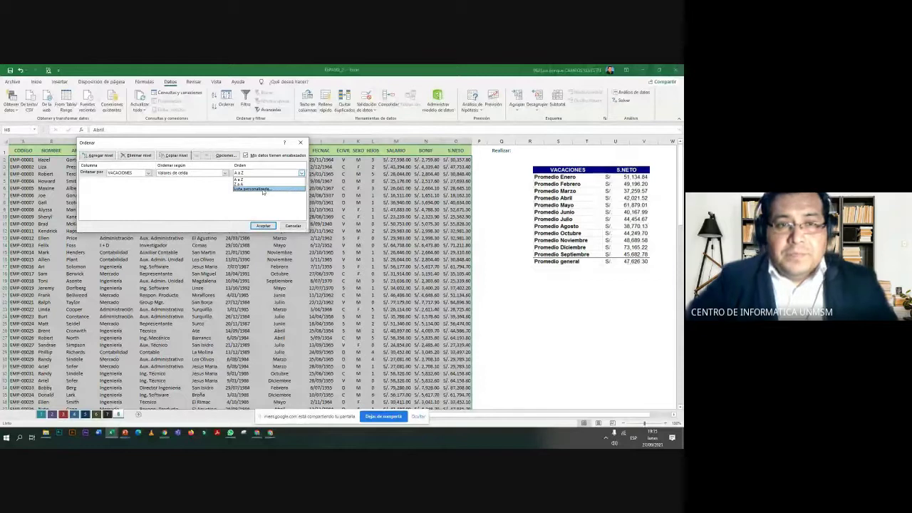
Pick Lista personalizada, browse the lists, select the Enero, Febrero, Marzo… list, then cancel
click(263, 189)
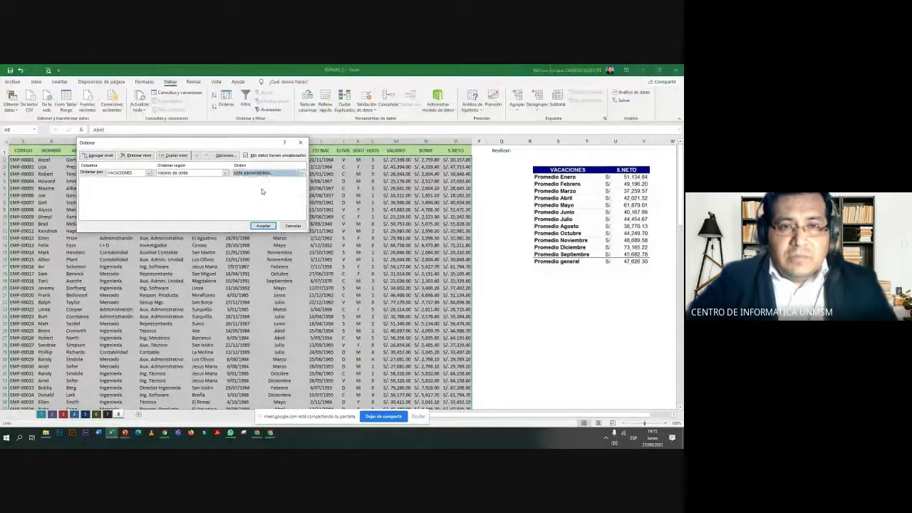
mouse_move(263, 173)
mouse_down()
mouse_move(352, 180)
mouse_move(341, 175)
mouse_up()
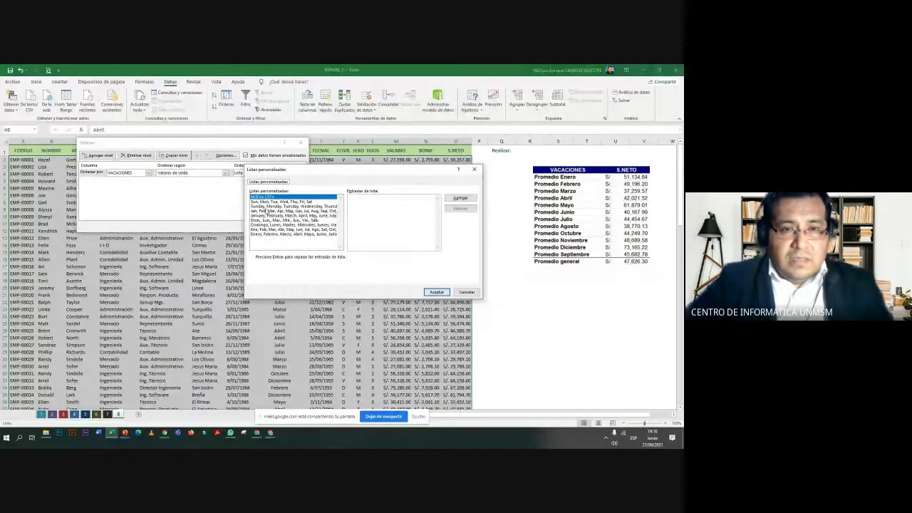
click(262, 215)
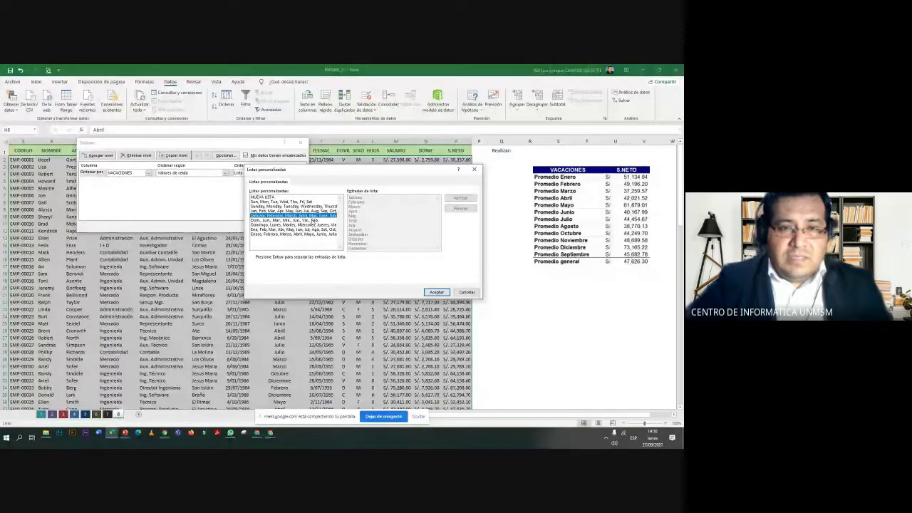
click(261, 233)
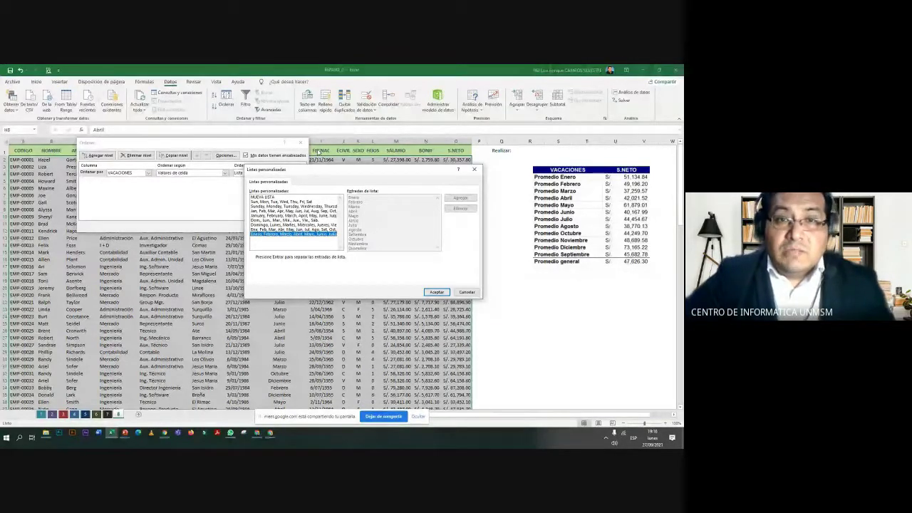
drag(346, 173, 409, 124)
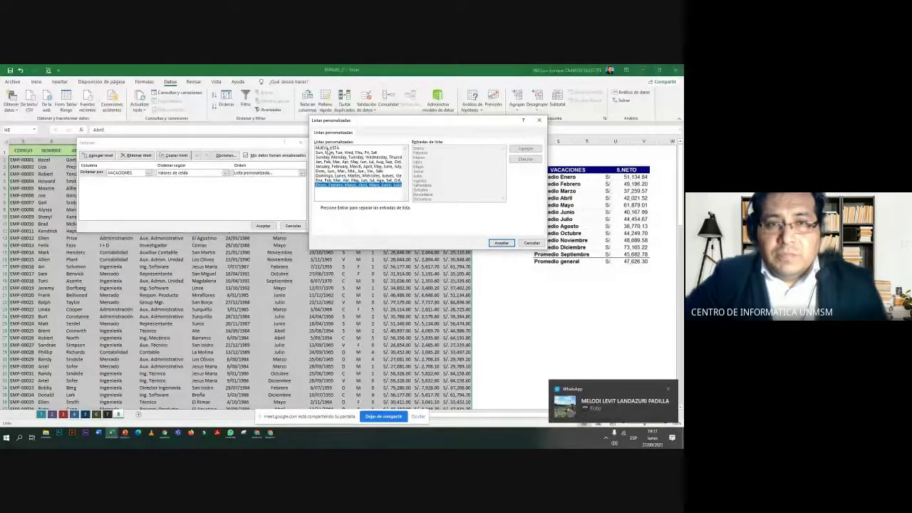
click(336, 148)
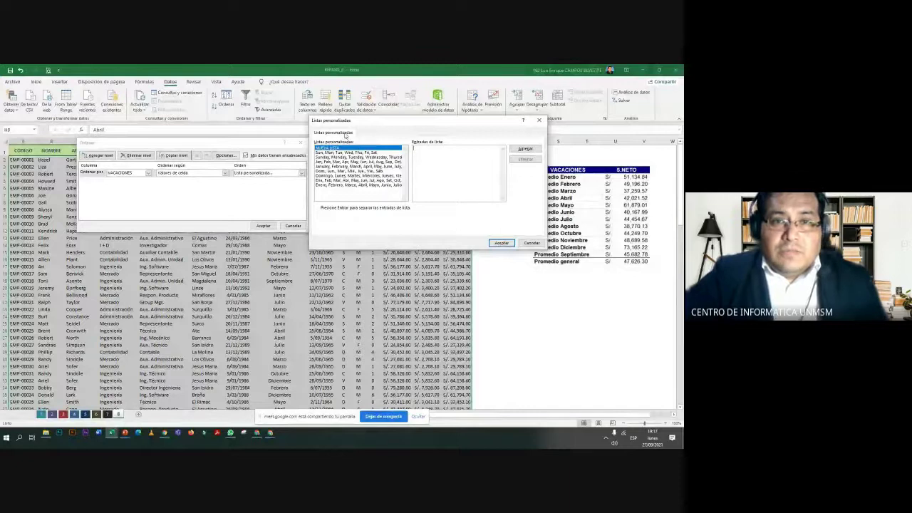
click(321, 187)
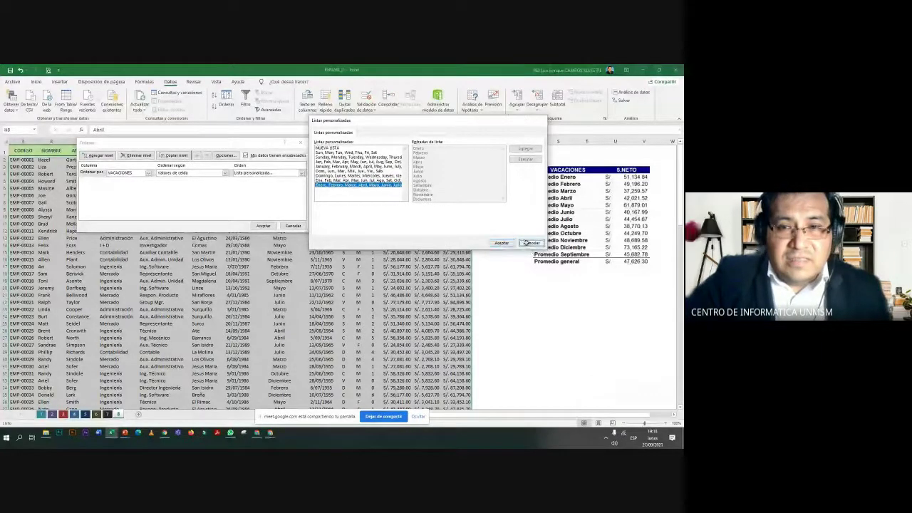
click(531, 244)
Cancel the sort and turn on Filtro for the table headers from cell H1
click(294, 226)
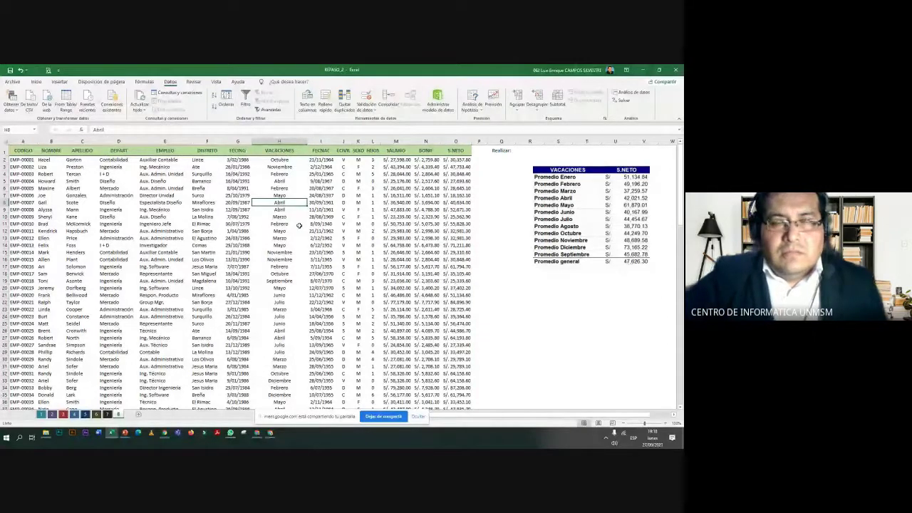
click(289, 152)
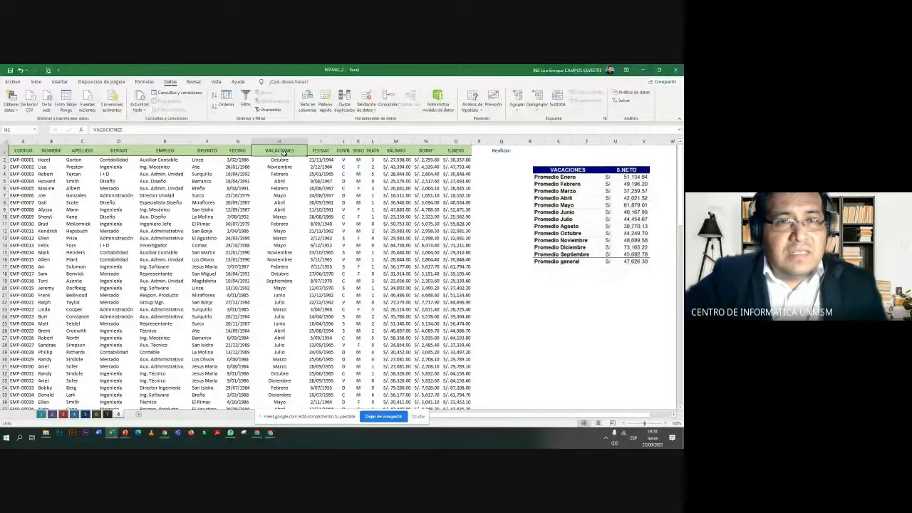
click(245, 100)
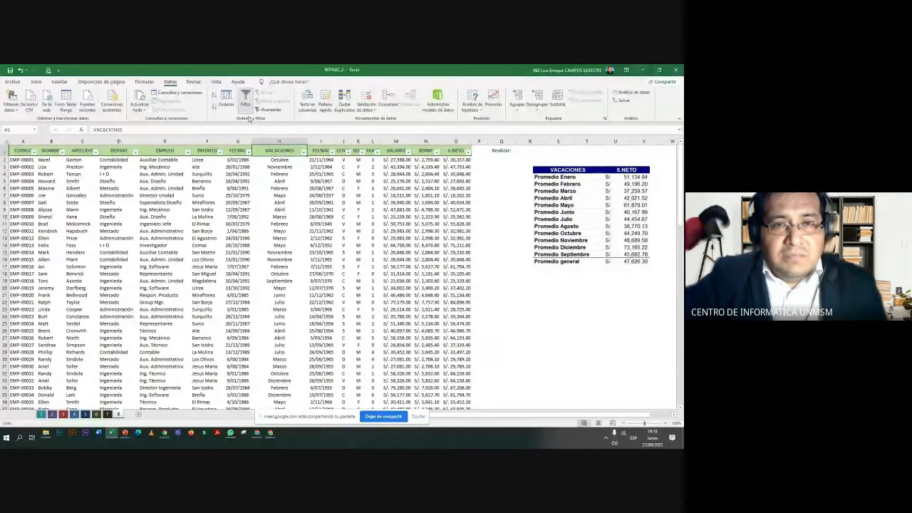
Filter VACACIONES to show only Septiembre, leaving 5 of 117 records, and select H19
click(304, 152)
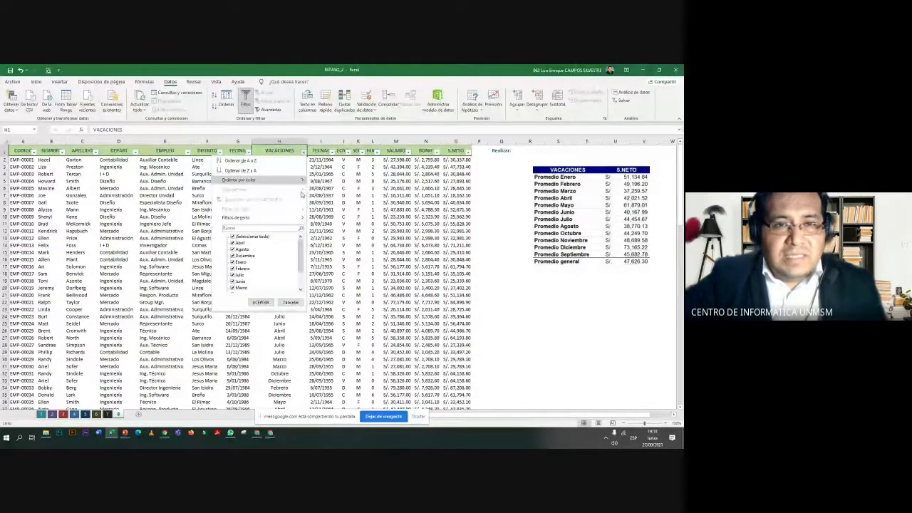
scroll(267, 253, down, 2)
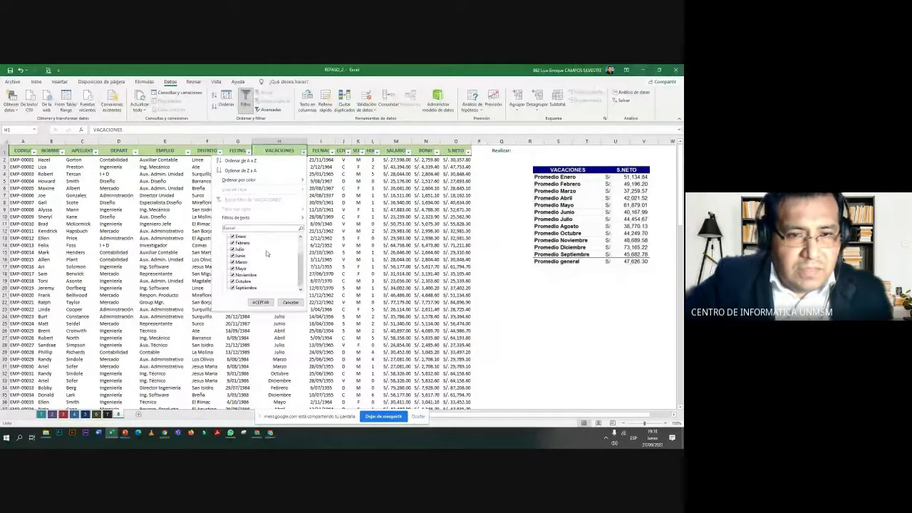
scroll(260, 253, up, 2)
click(250, 235)
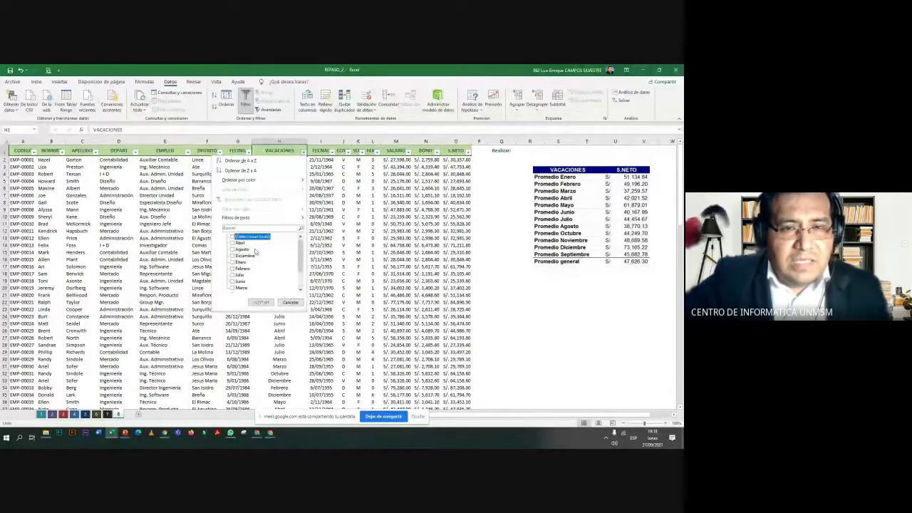
scroll(255, 253, down, 2)
click(233, 288)
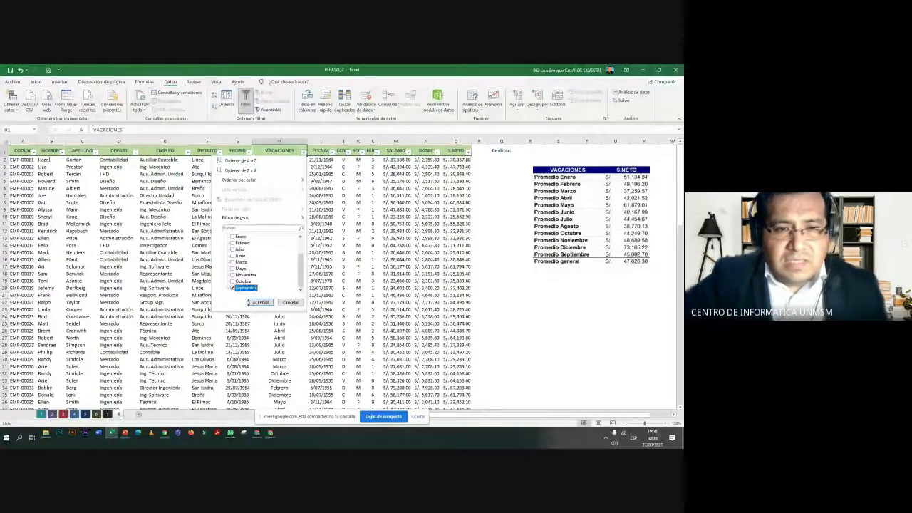
click(251, 302)
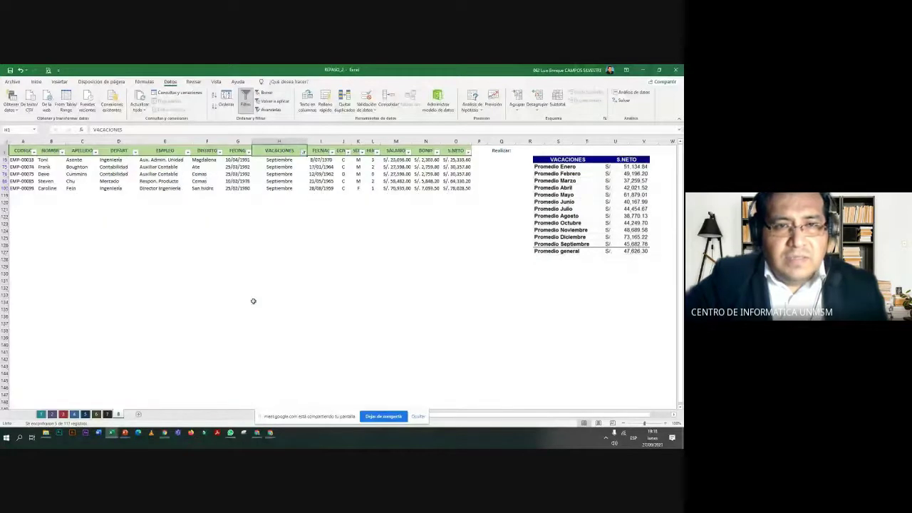
drag(292, 162, 292, 187)
click(292, 161)
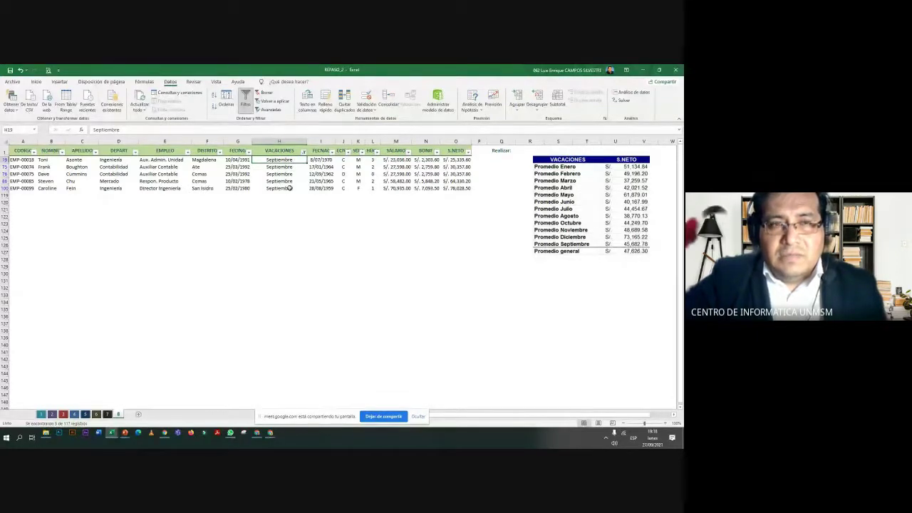
Change the filtered Septiembre entries in H19, H75, H78, H86 and H100 to Setiembre
click(129, 133)
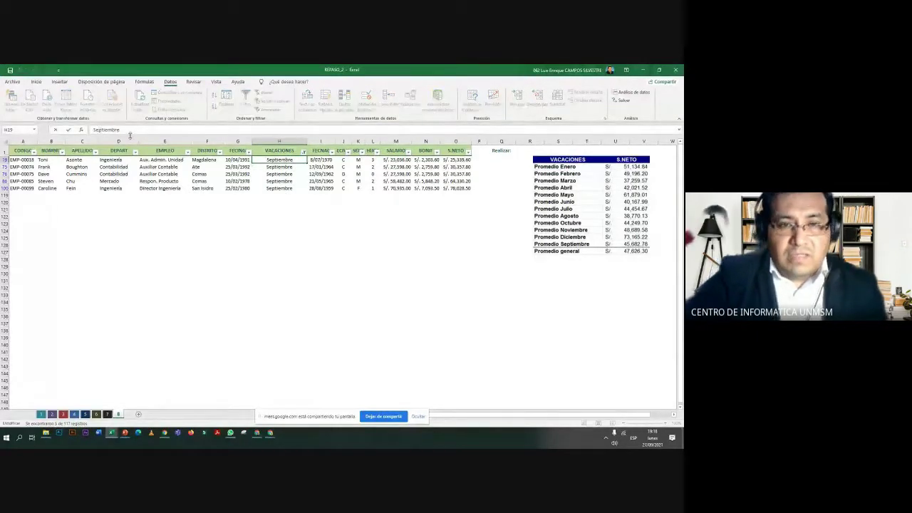
key(Return)
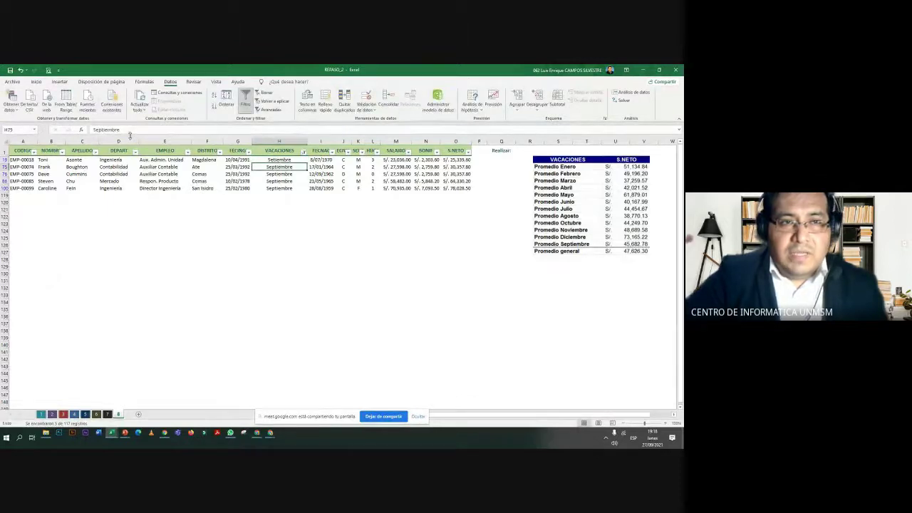
click(100, 130)
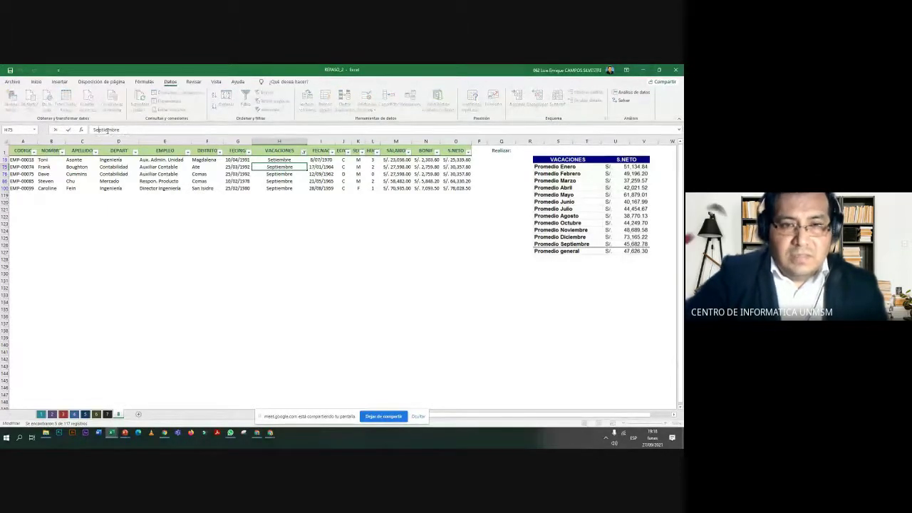
key(Return)
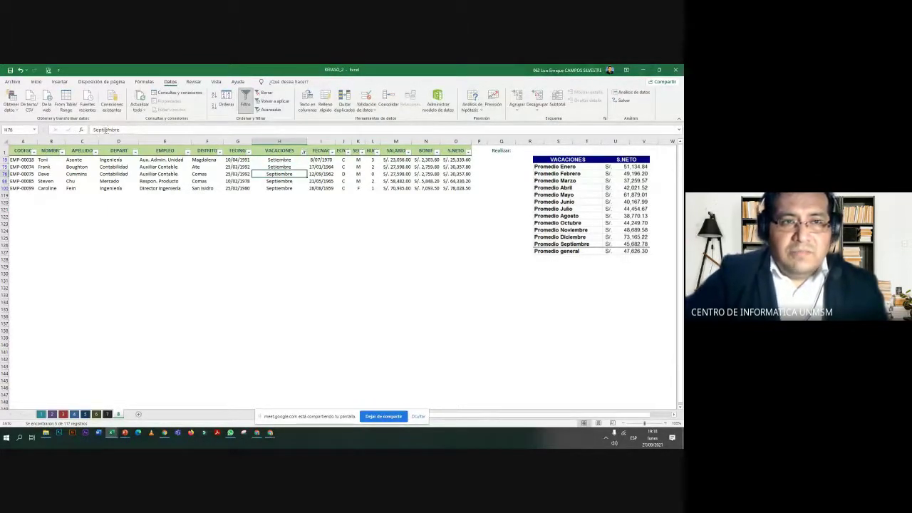
click(100, 131)
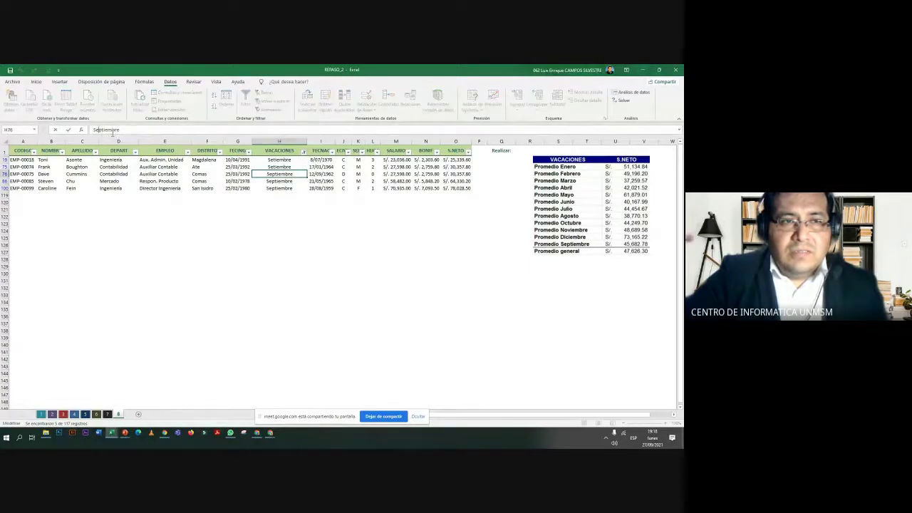
key(Return)
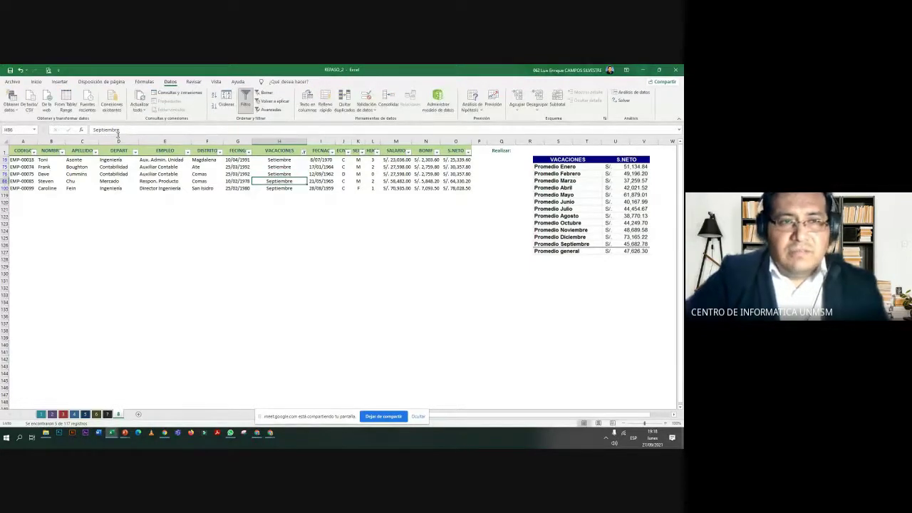
click(107, 130)
key(BackSpace)
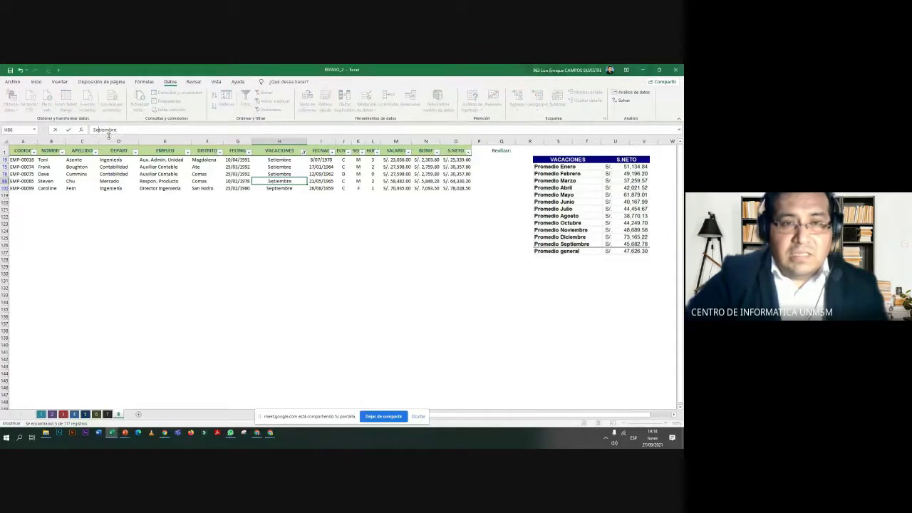
key(Return)
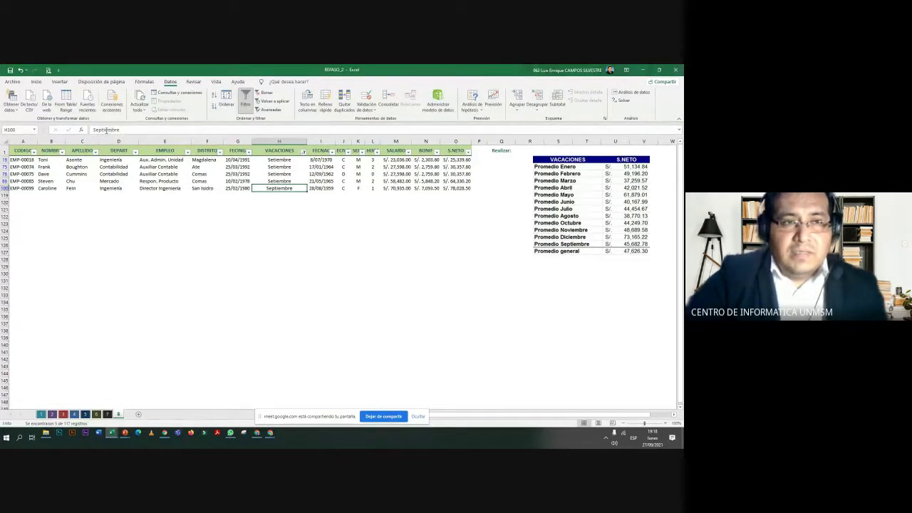
click(111, 132)
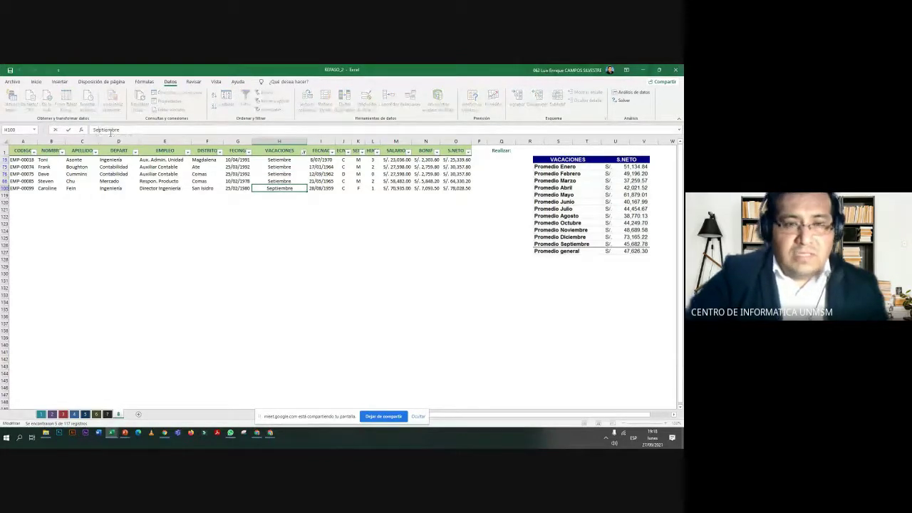
key(BackSpace)
key(Return)
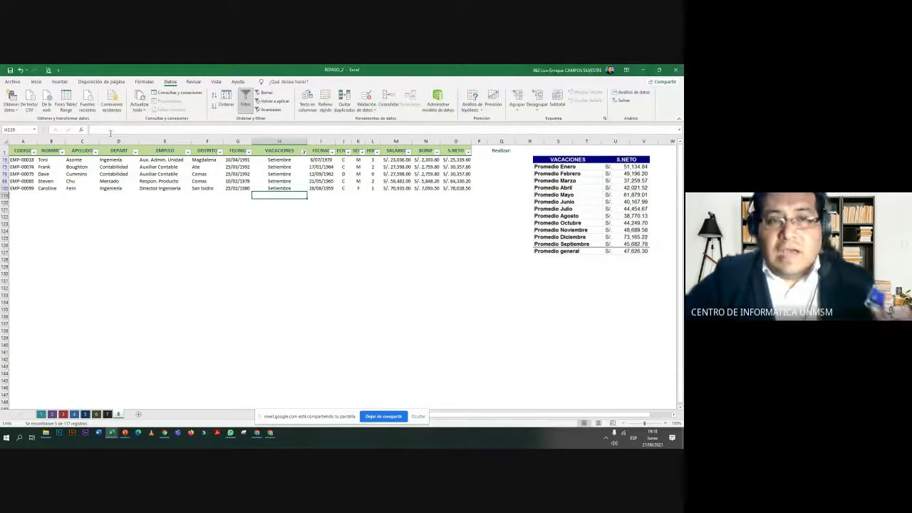
Check the filtered VACACIONES cells to confirm each now reads Setiembre
click(289, 175)
key(ctrl+Up)
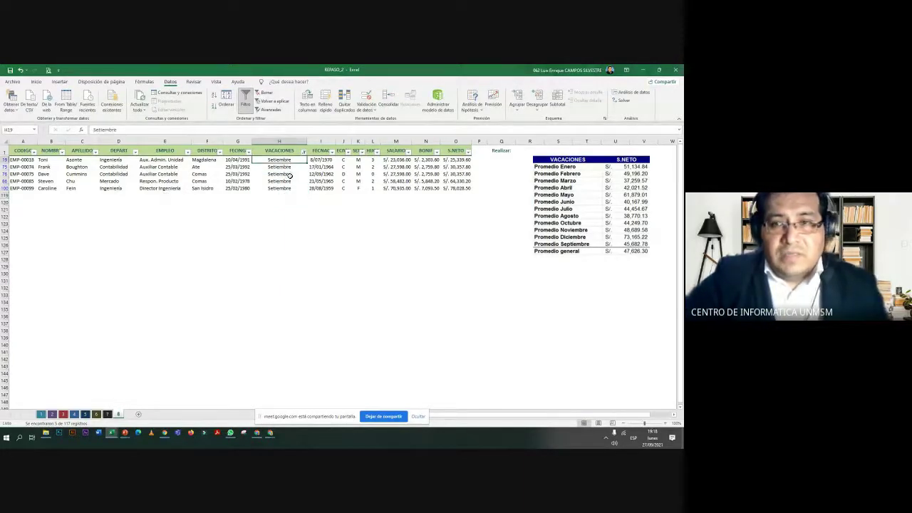
click(290, 174)
key(Down)
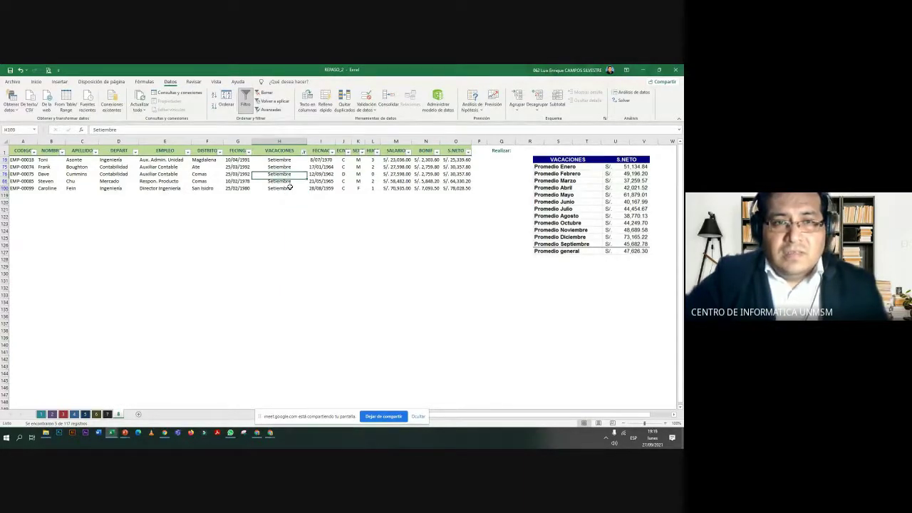
key(Down)
click(290, 167)
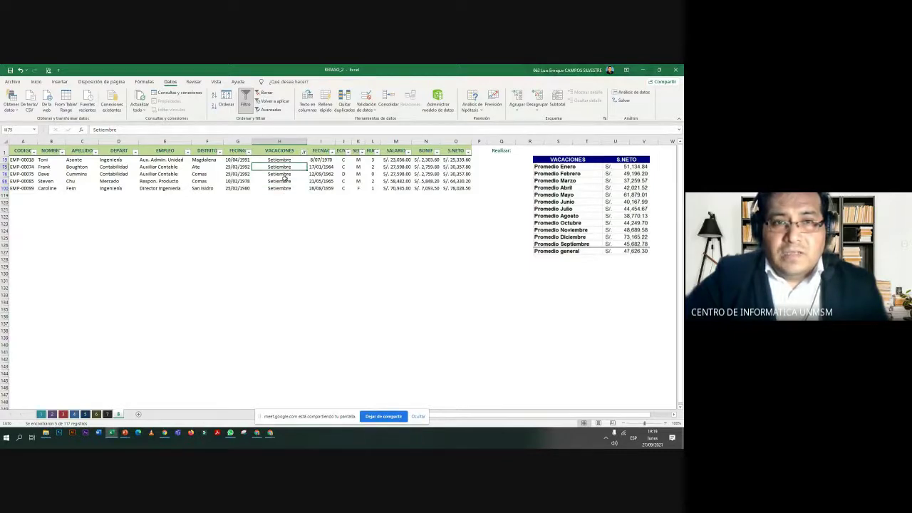
click(284, 179)
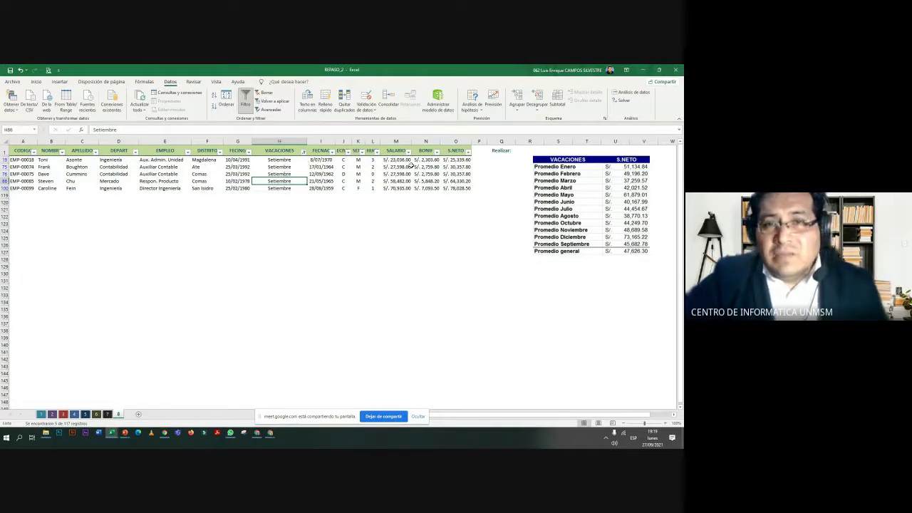
Inspect the S.NETO and BONIF values in the filtered rows and nudge the summary picture left and down
click(453, 167)
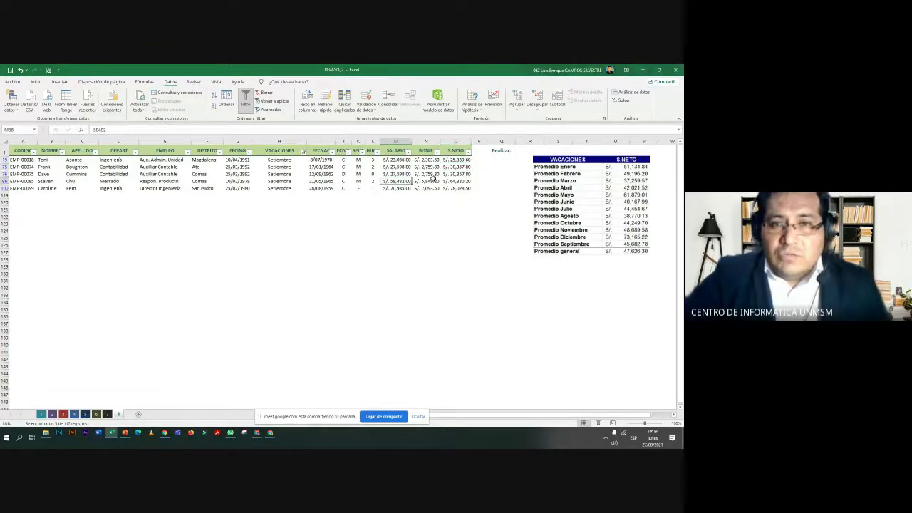
click(435, 180)
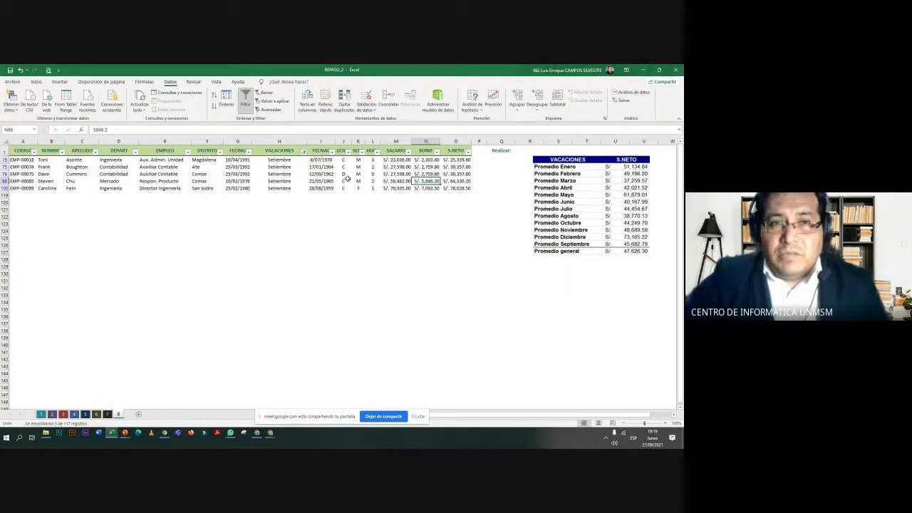
click(282, 175)
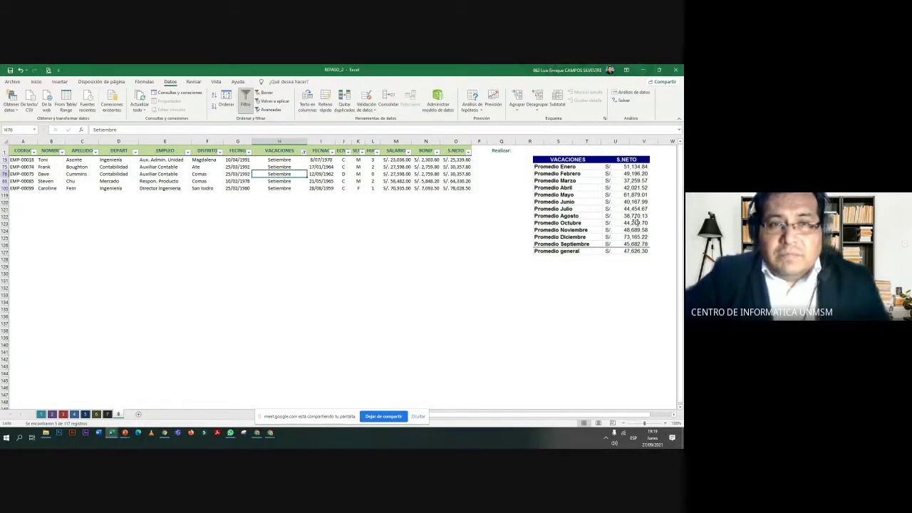
drag(588, 181, 586, 183)
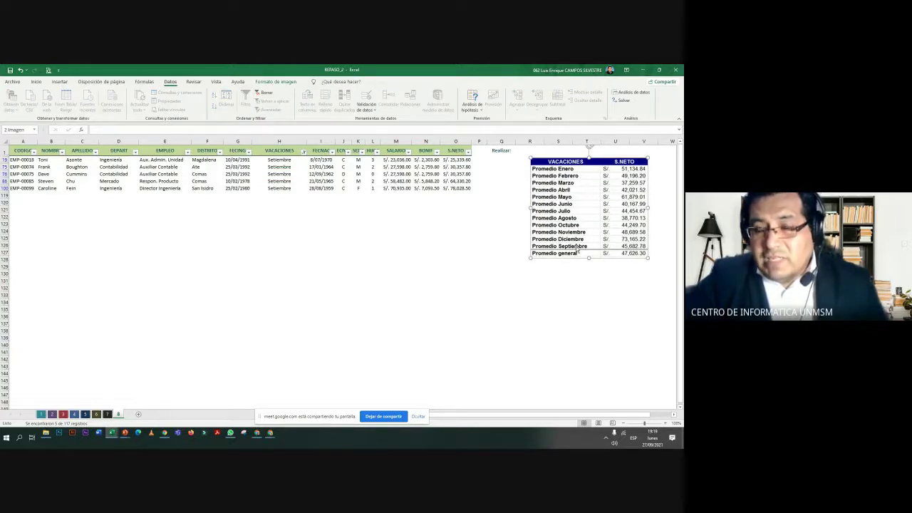
Clear the VACACIONES filter to show all records, check the Setiembre rows, and widen column H slightly
click(301, 151)
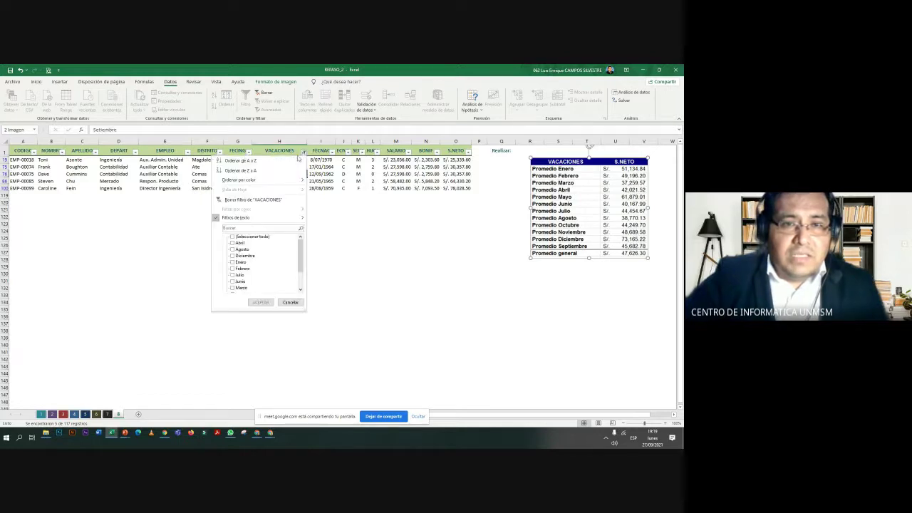
click(267, 198)
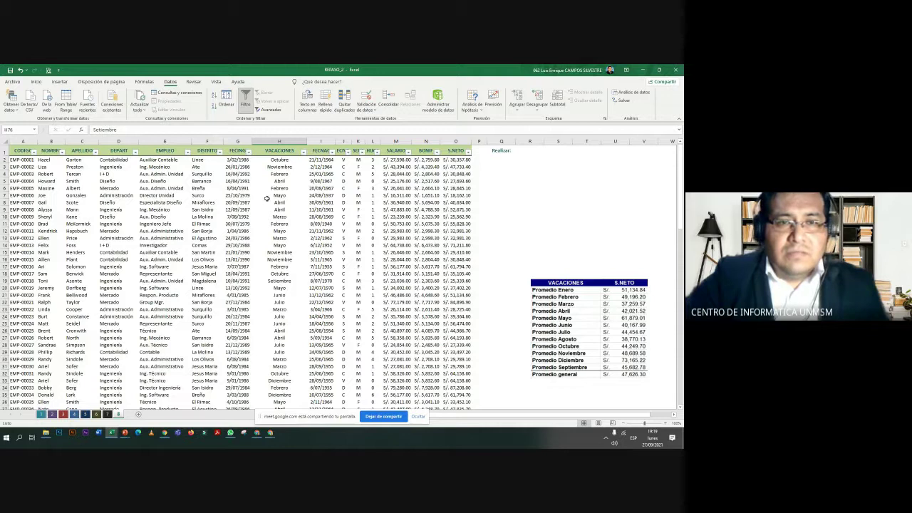
scroll(289, 226, down, 4)
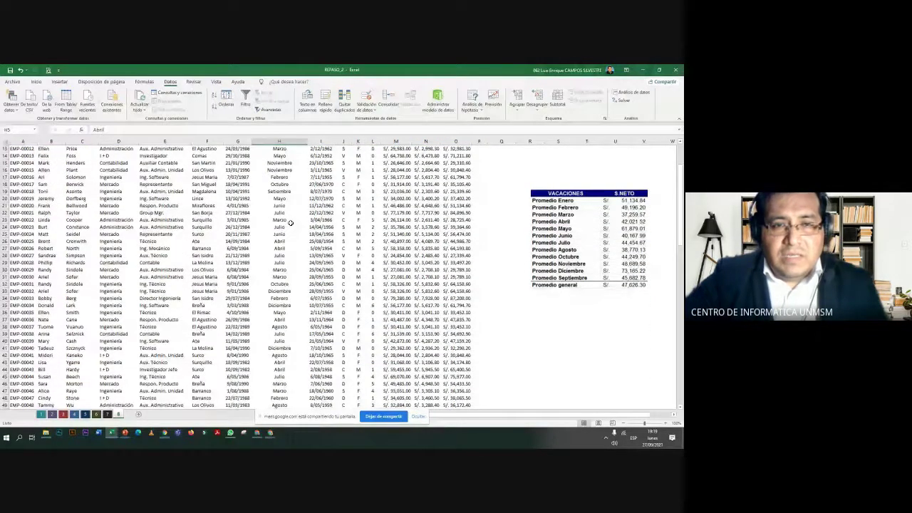
click(267, 191)
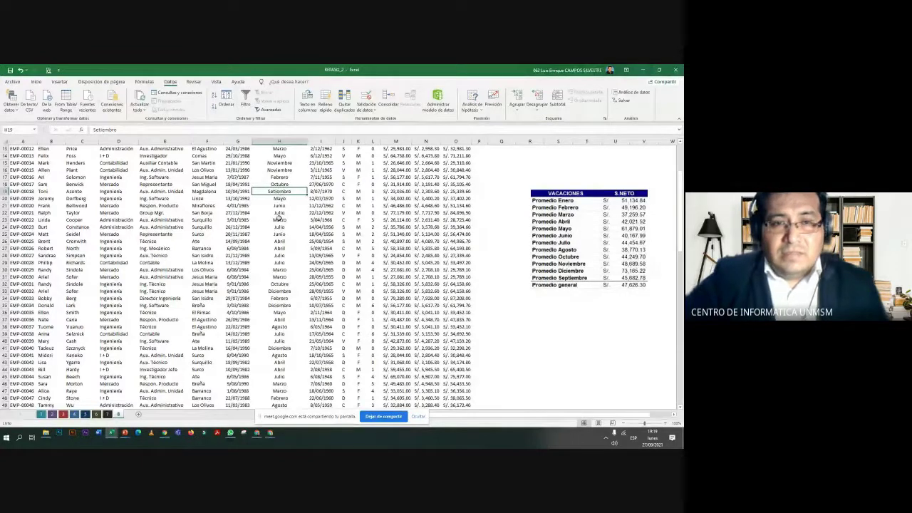
scroll(280, 221, down, 2)
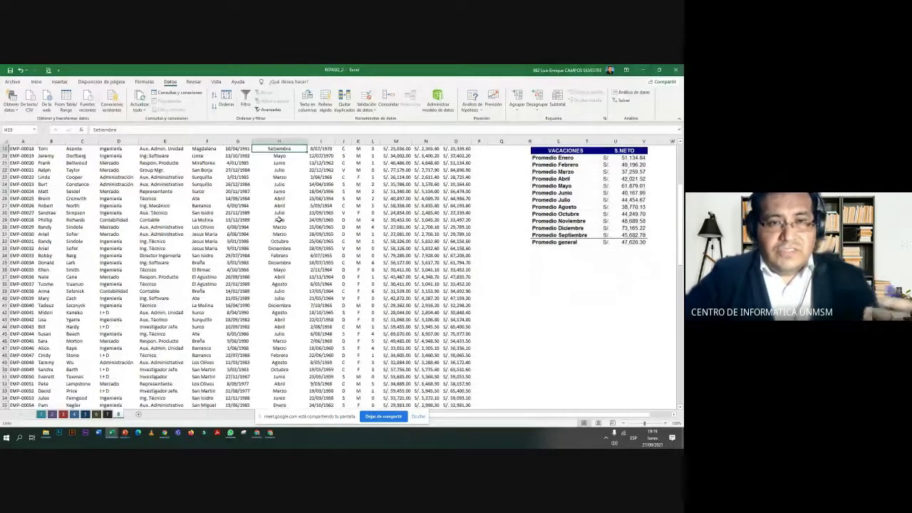
scroll(280, 221, down, 2)
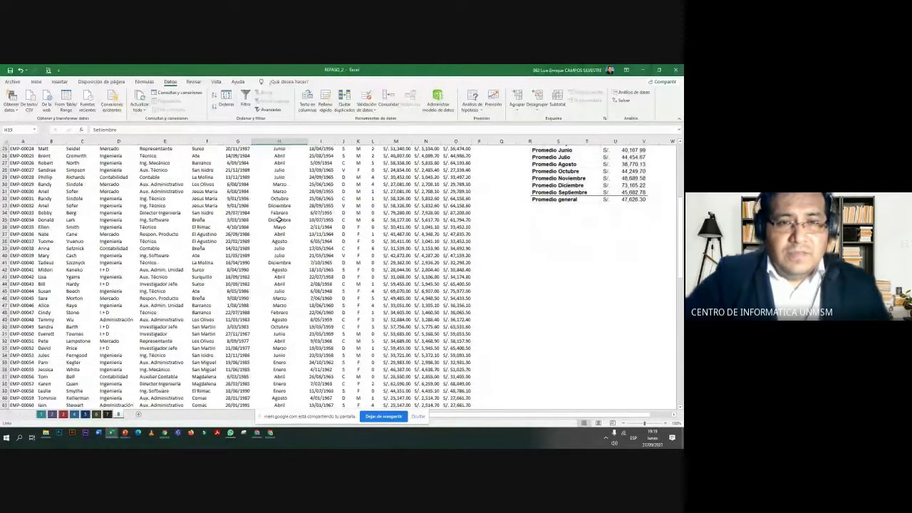
scroll(280, 221, up, 8)
click(282, 188)
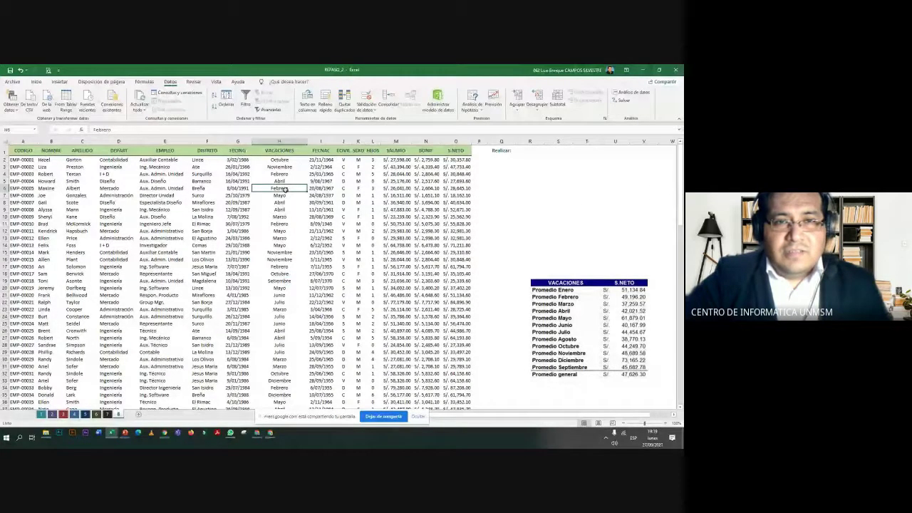
drag(307, 142, 312, 141)
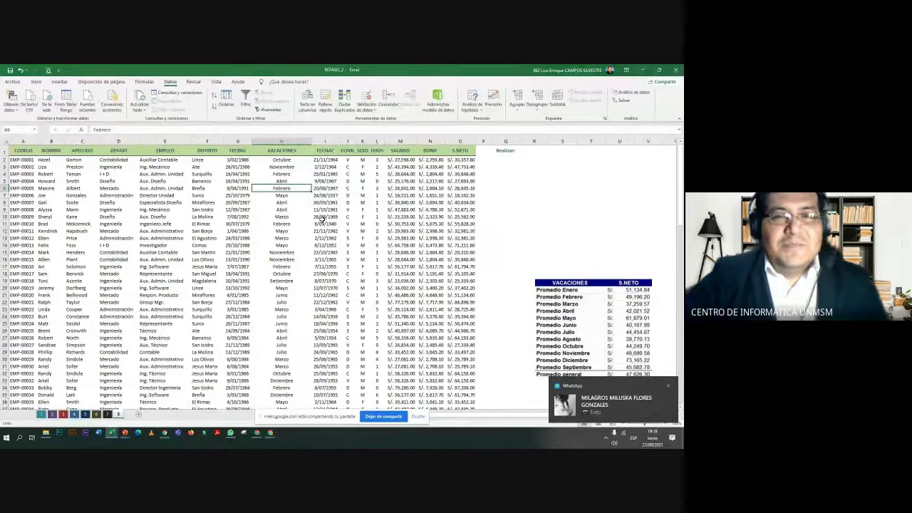
Sort the employee table by VACACIONES using the Enero, Febrero, Marzo… custom month list
click(226, 104)
drag(236, 149, 273, 159)
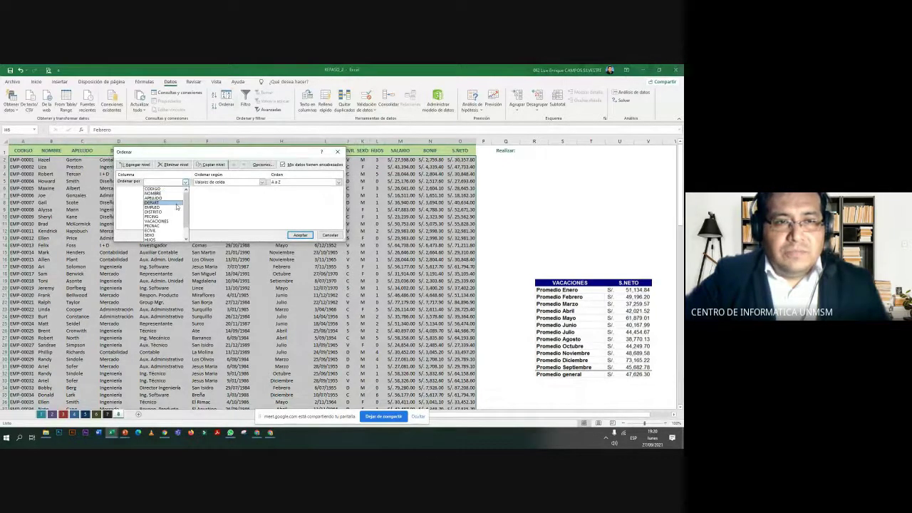
click(171, 222)
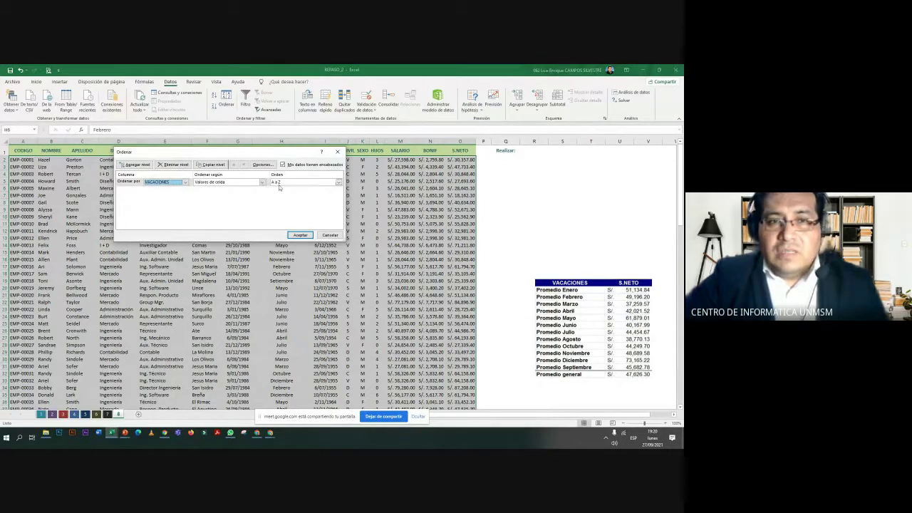
click(338, 182)
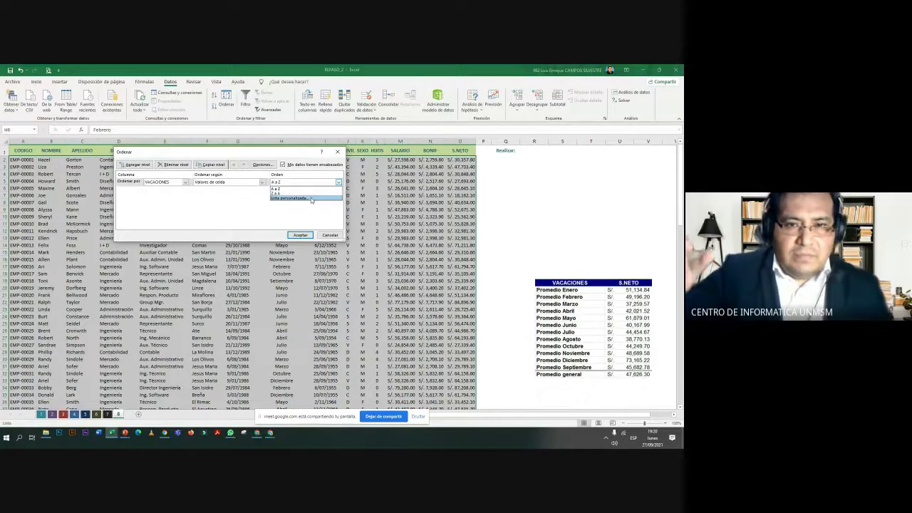
click(315, 198)
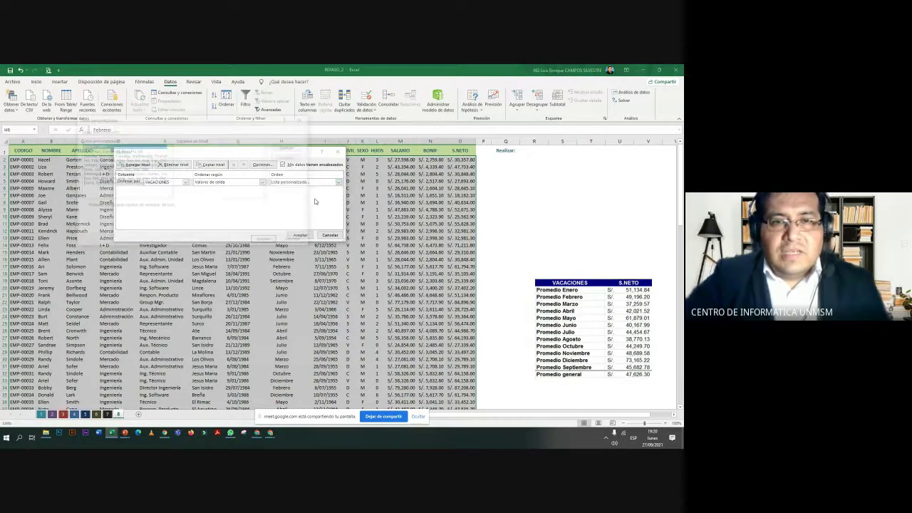
mouse_move(234, 120)
mouse_down()
mouse_move(507, 130)
mouse_move(491, 130)
mouse_up()
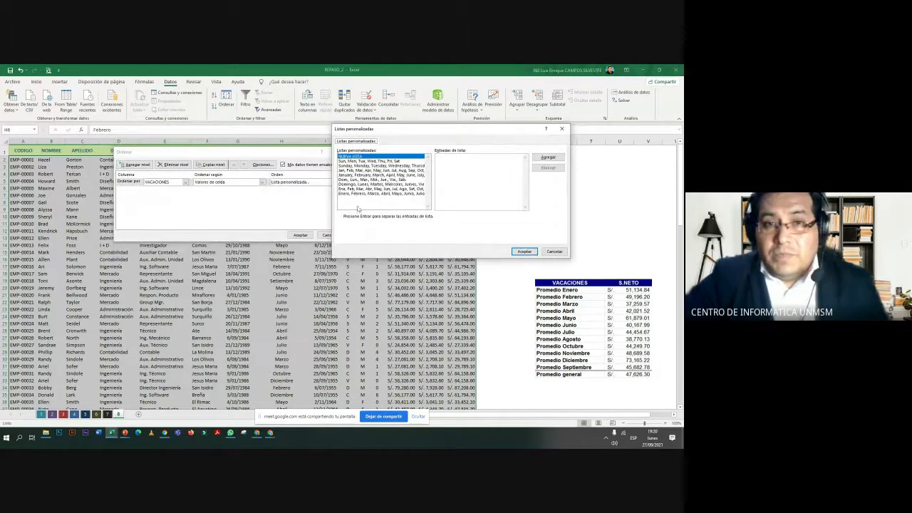
click(355, 194)
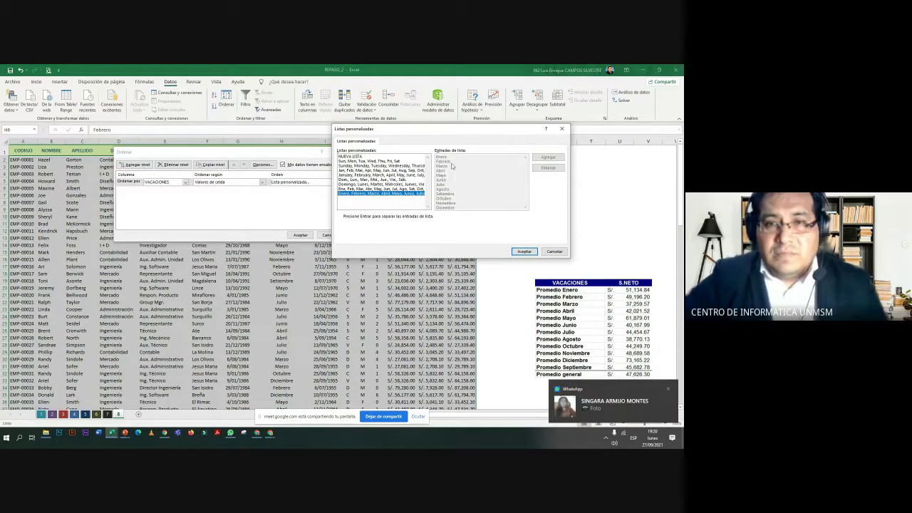
click(518, 252)
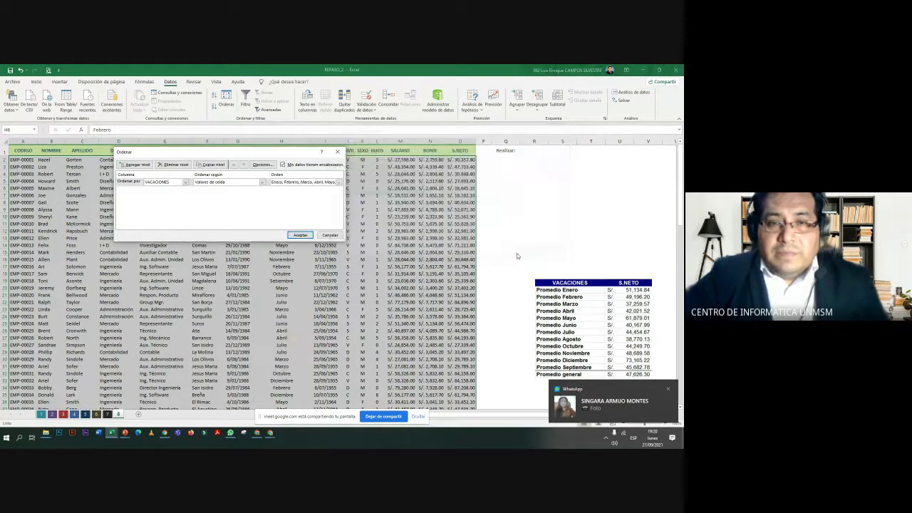
click(300, 236)
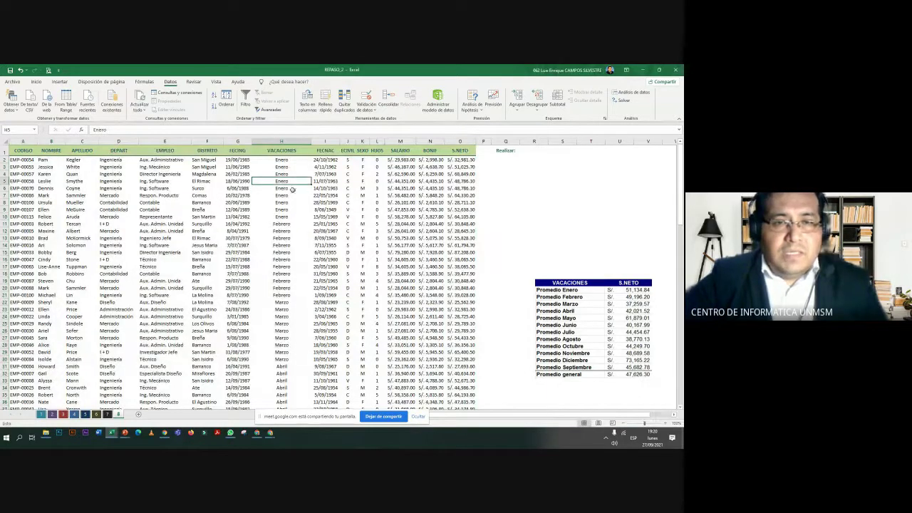
Scroll the sorted table to check where the Enero, Febrero and Marzo rows begin
click(290, 245)
scroll(289, 245, down, 3)
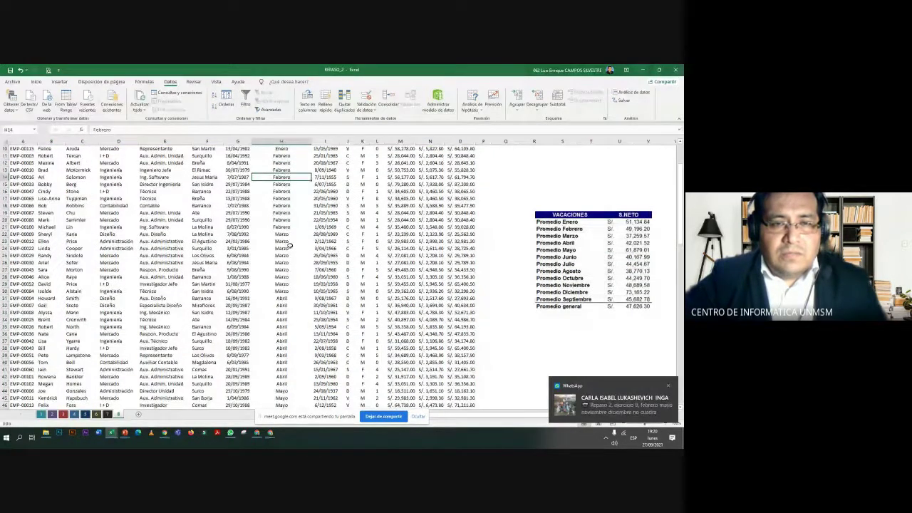
click(289, 246)
scroll(289, 247, down, 2)
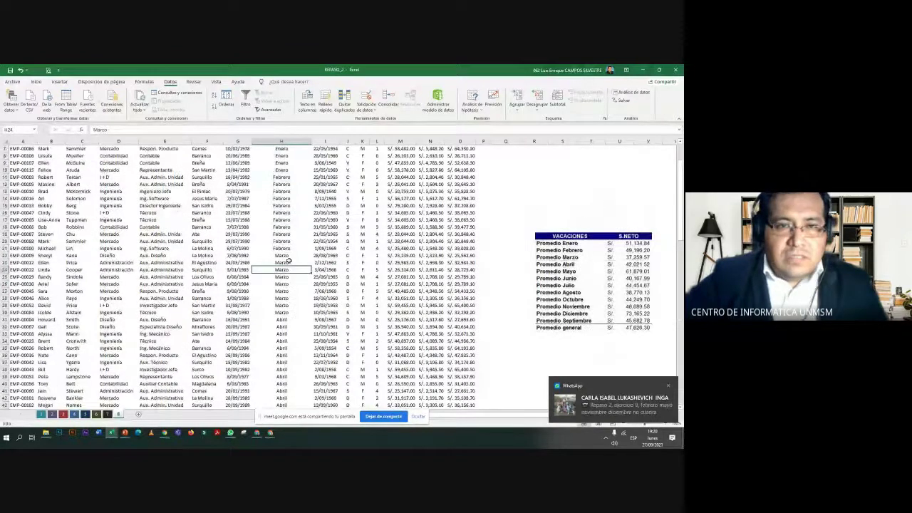
scroll(288, 261, up, 5)
drag(282, 159, 287, 321)
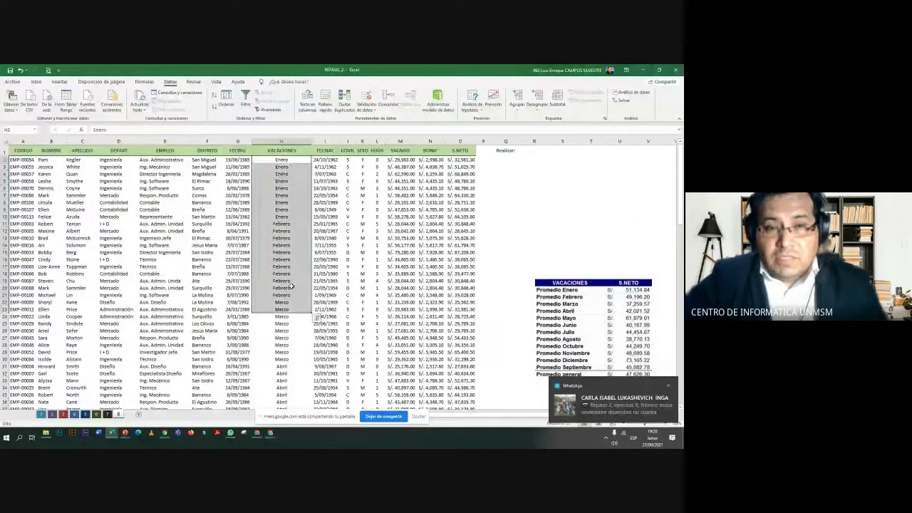
click(294, 259)
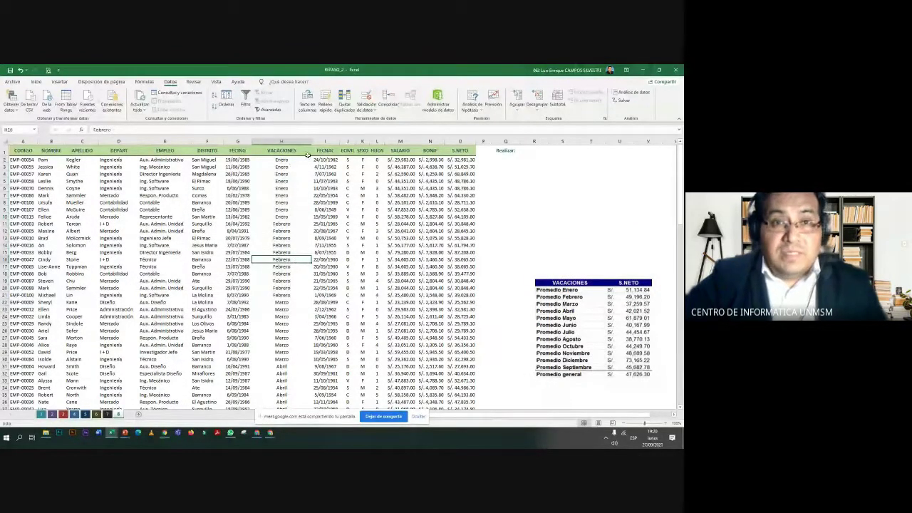
Narrow the VACACIONES column and drag the averages reference table up beside the data
drag(310, 146, 300, 144)
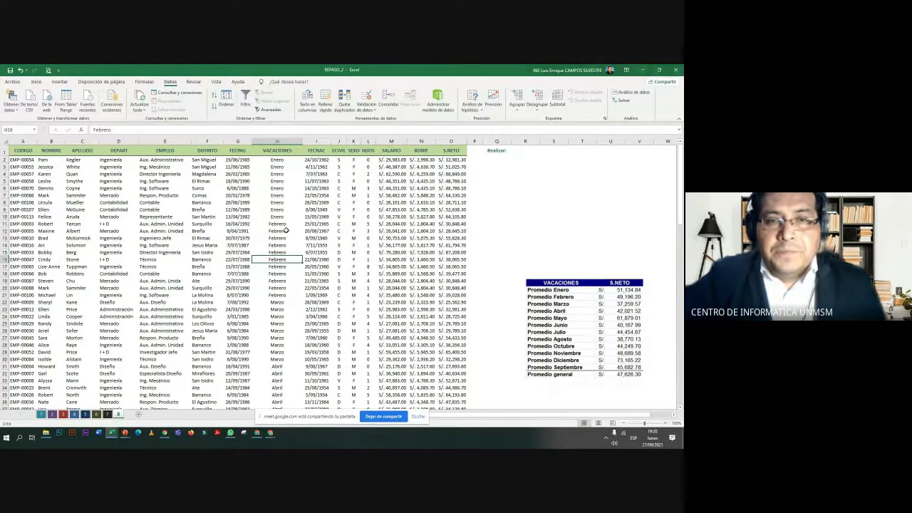
drag(587, 324, 562, 228)
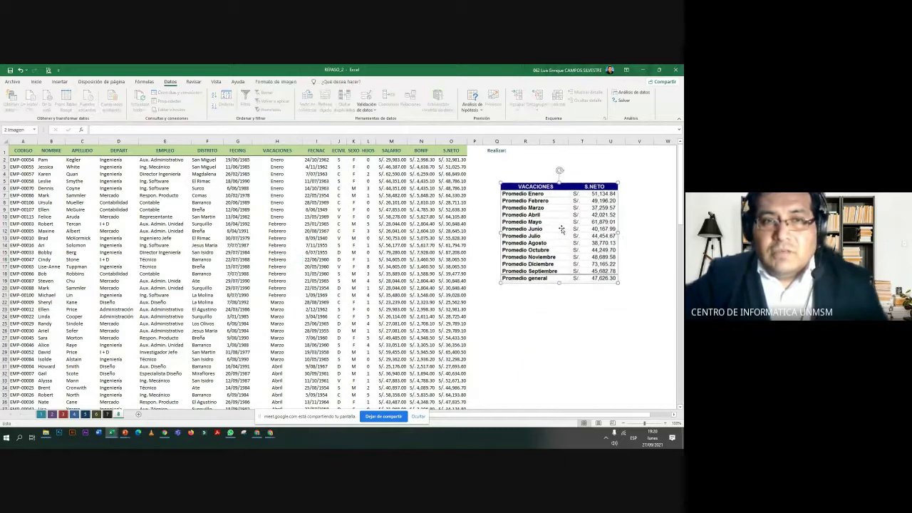
click(287, 141)
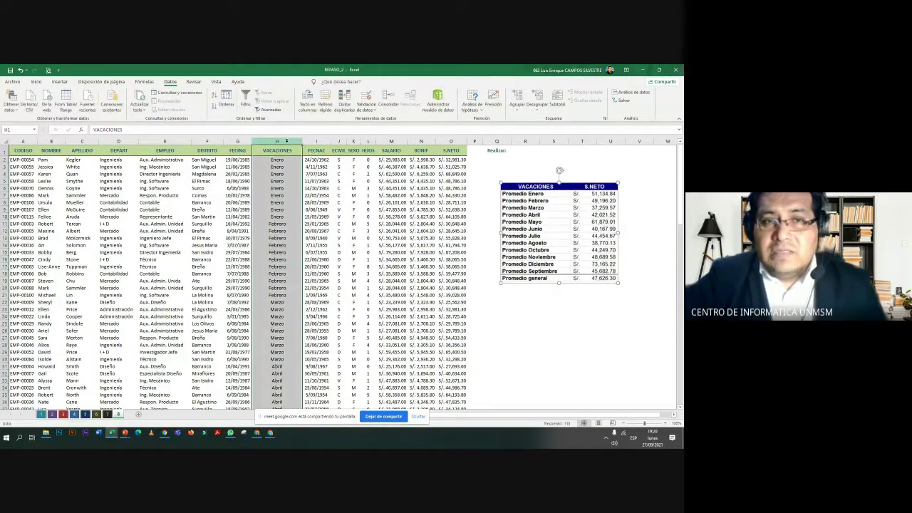
click(277, 202)
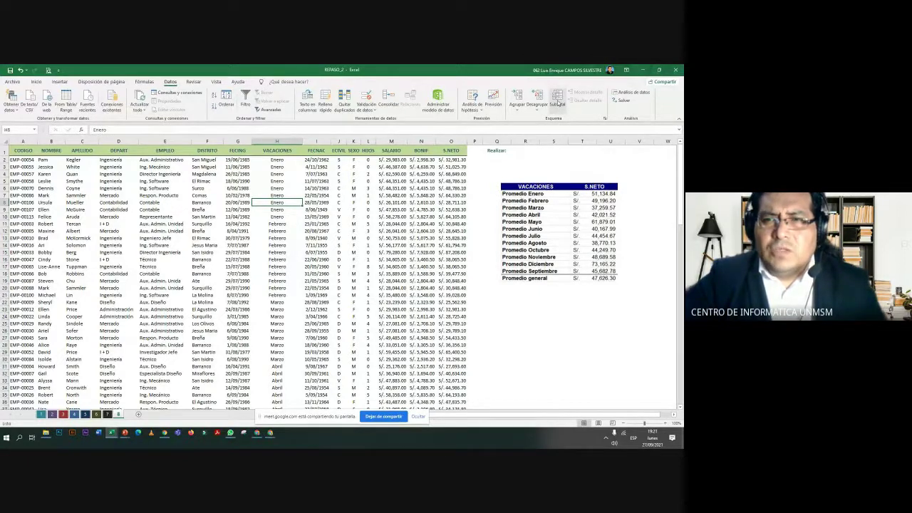
Add Promedio subtotals of S.NETO at each change in VACACIONES
click(559, 103)
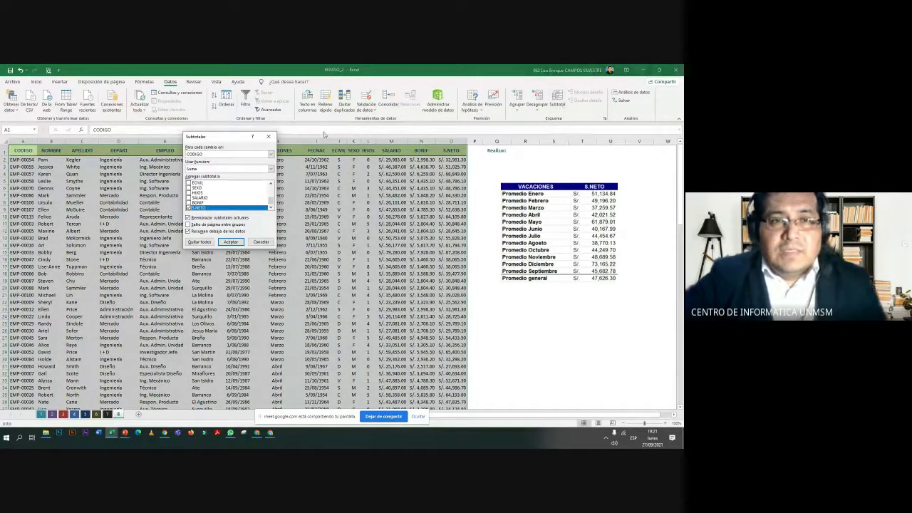
drag(224, 140, 310, 189)
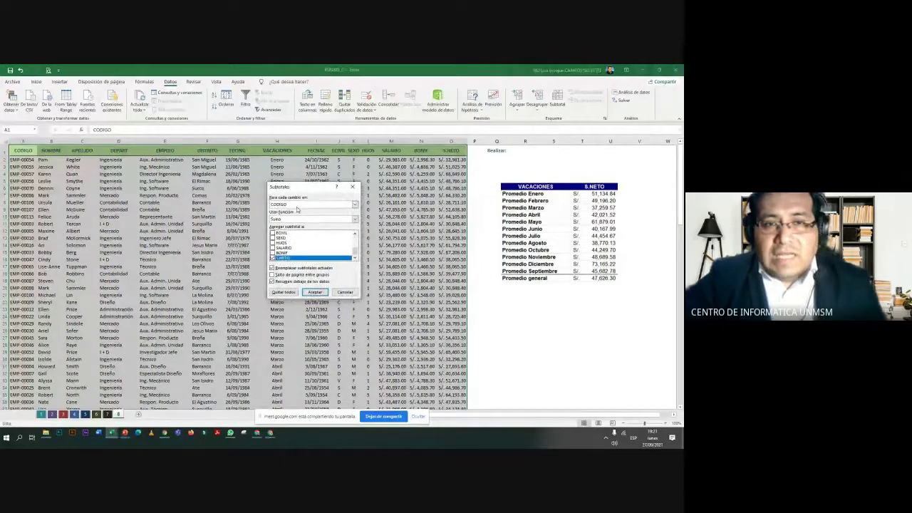
click(355, 204)
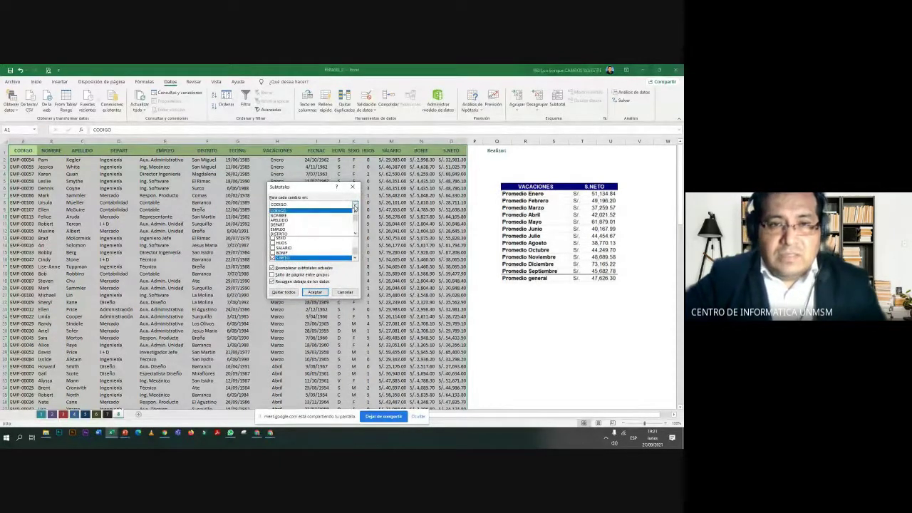
scroll(354, 228, down, 1)
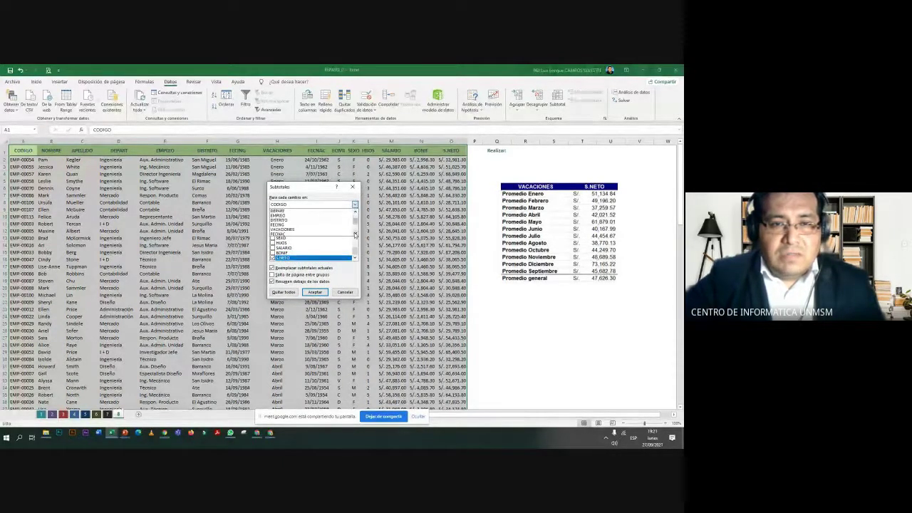
click(328, 231)
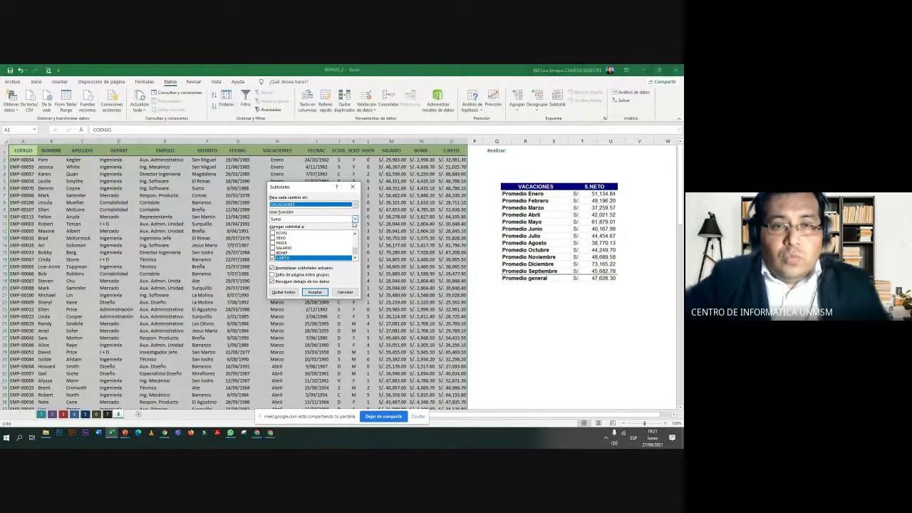
click(355, 219)
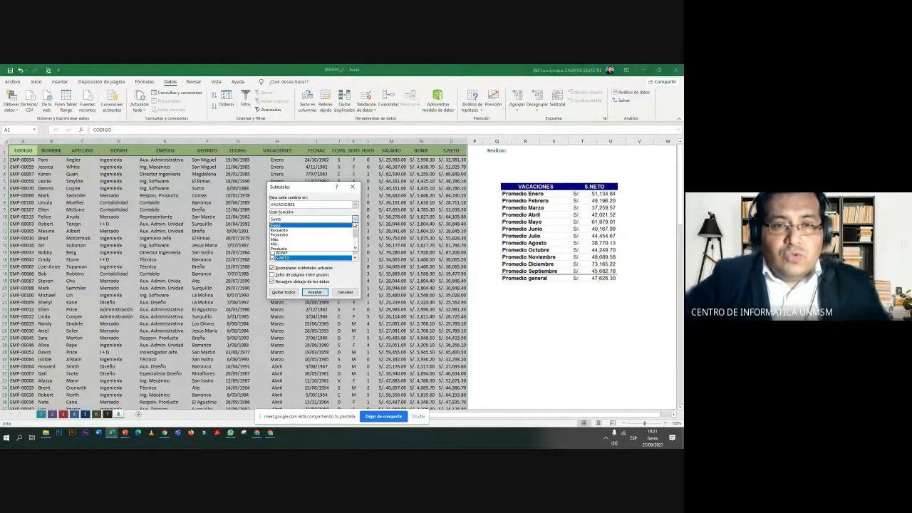
click(337, 235)
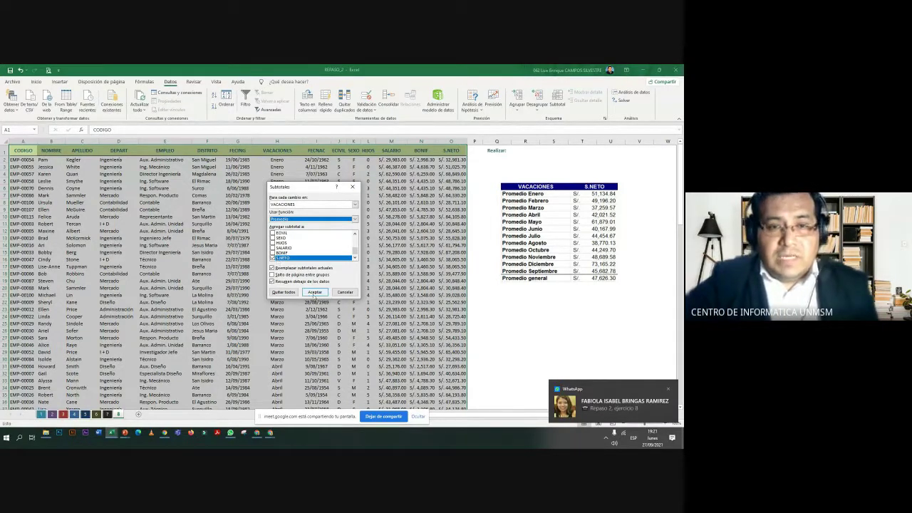
click(314, 293)
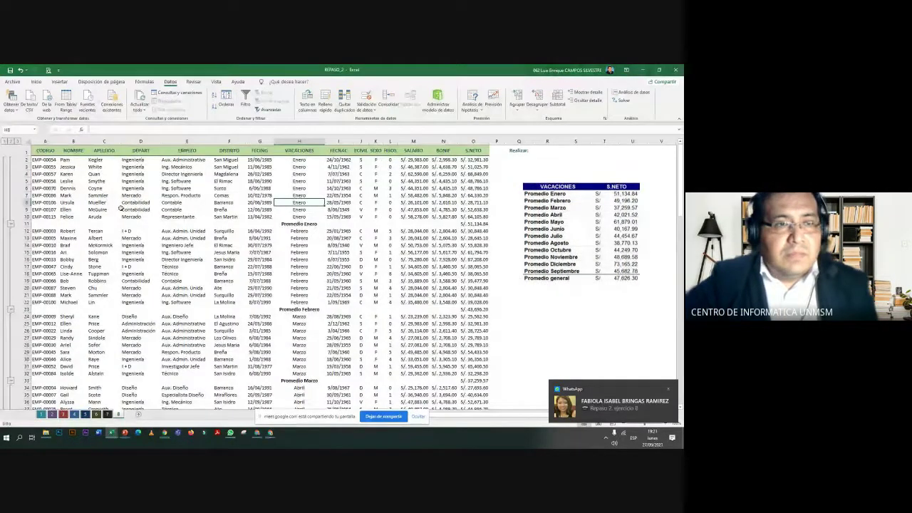
Collapse to outline level 2 and place the reference table beside the column O subtotals
click(15, 141)
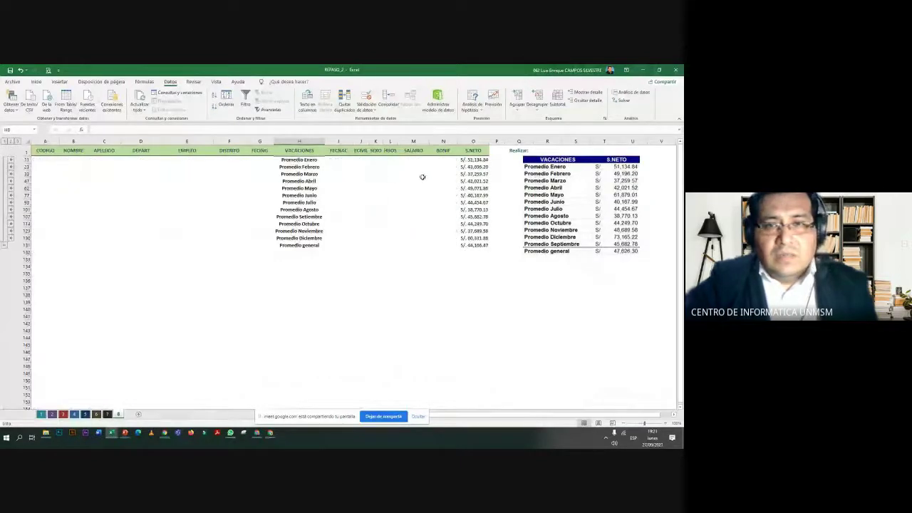
drag(568, 216, 385, 216)
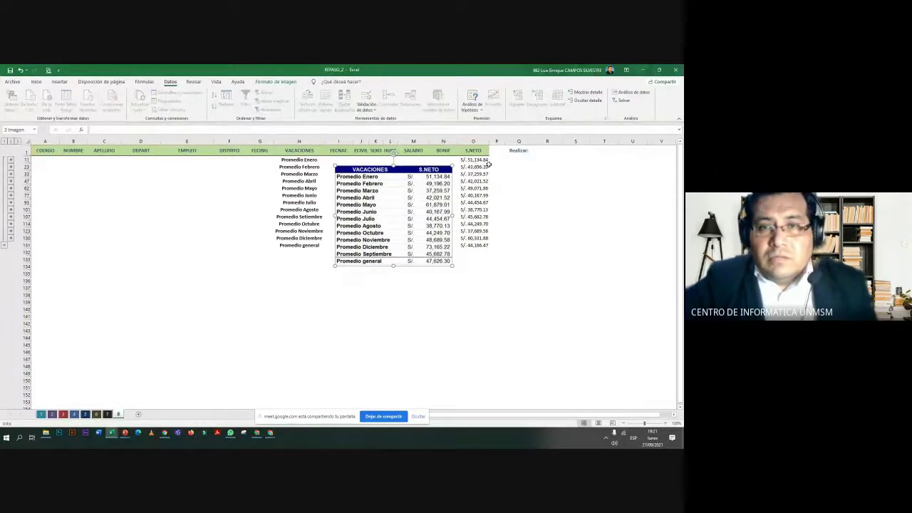
click(488, 161)
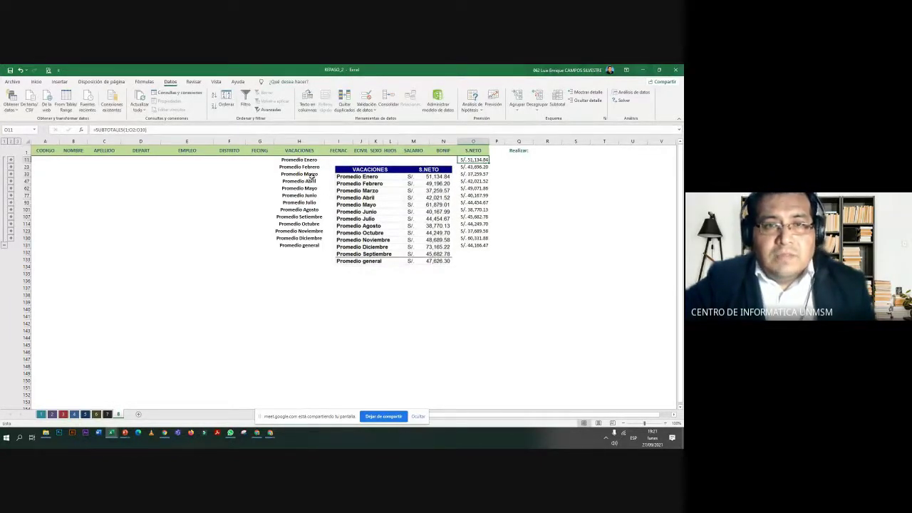
click(484, 167)
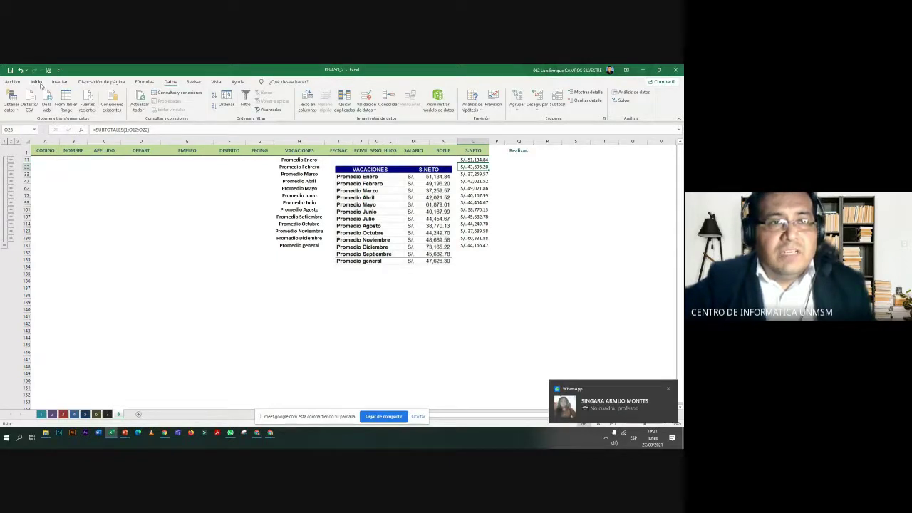
click(35, 81)
Fill O23 (Febrero), O62 (Mayo), O123 (Noviembre) and O130 (Diciembre) with yellow
click(117, 107)
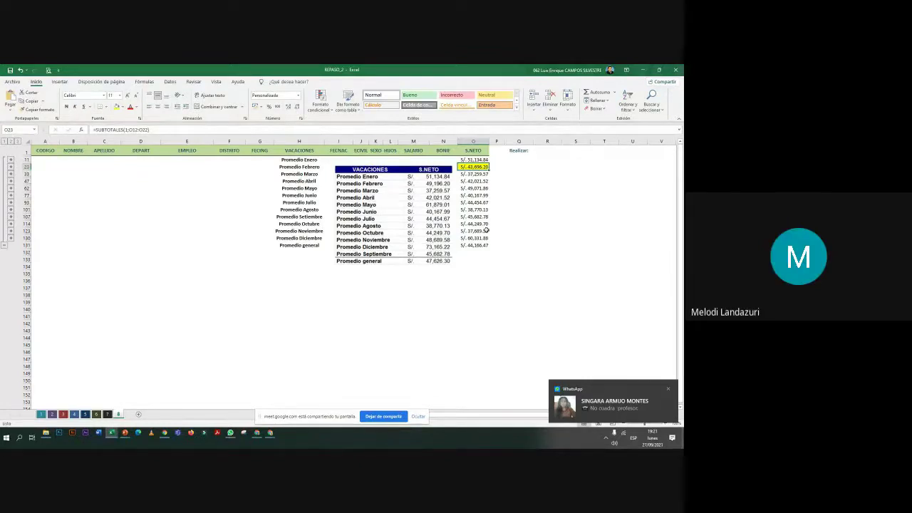
click(477, 176)
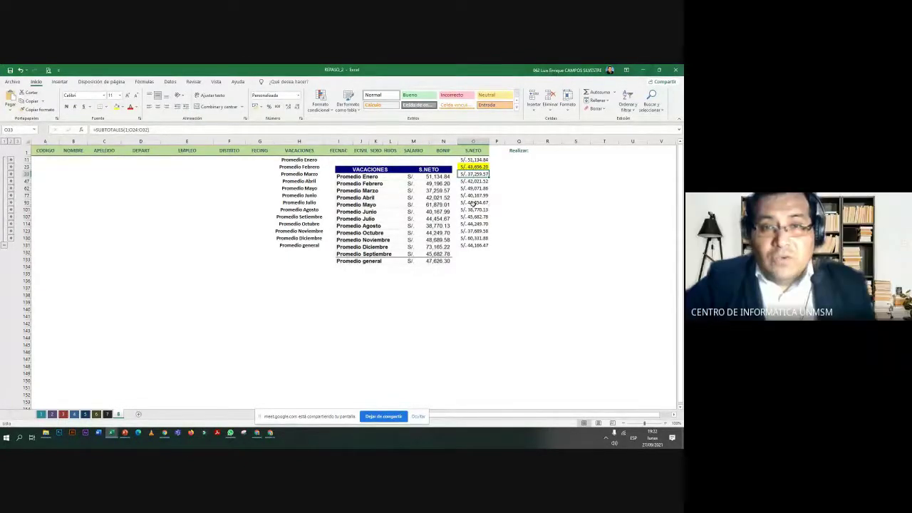
click(474, 202)
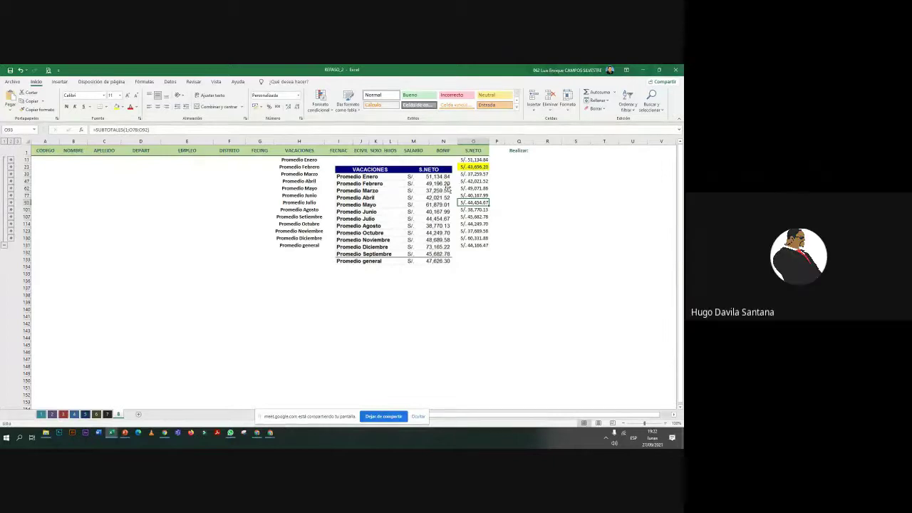
click(473, 188)
click(117, 106)
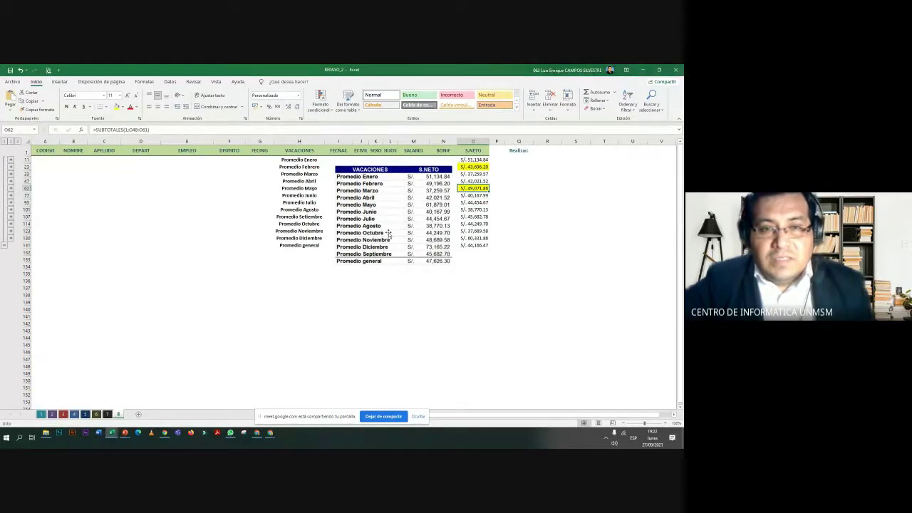
click(469, 232)
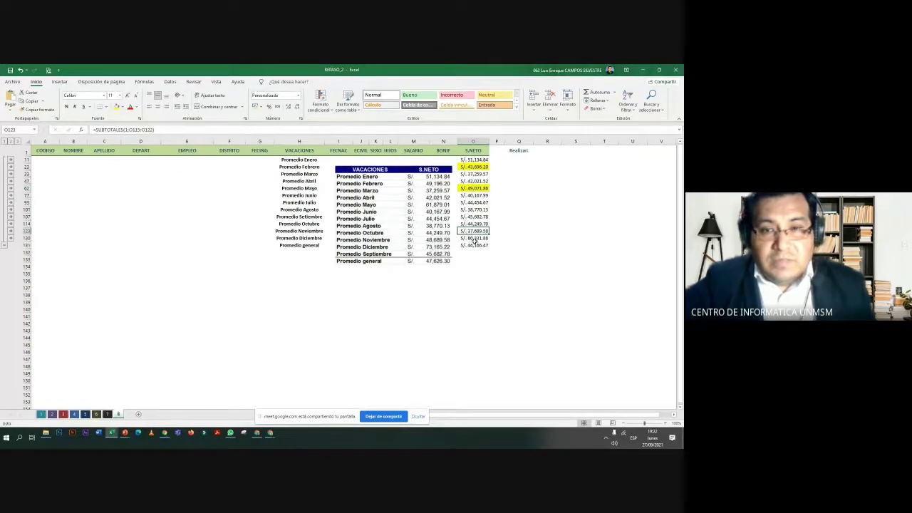
drag(469, 237, 475, 238)
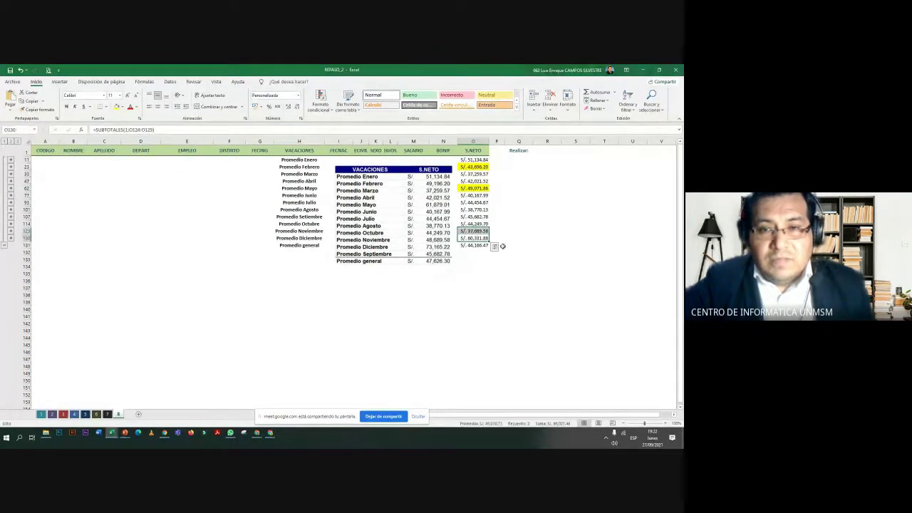
click(116, 106)
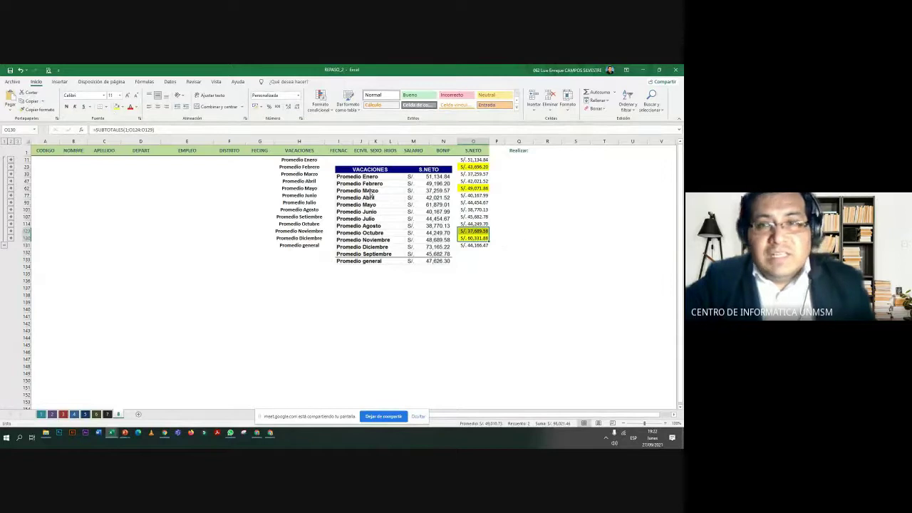
drag(432, 193, 436, 187)
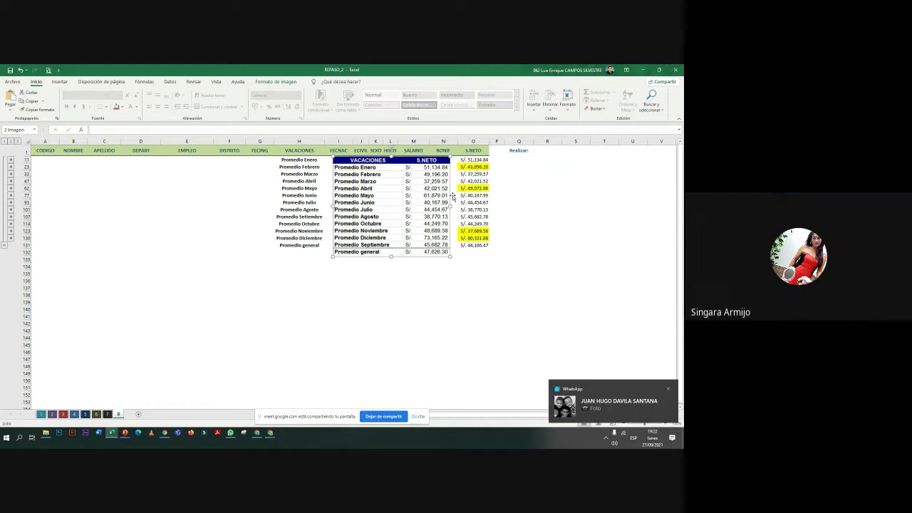
click(482, 275)
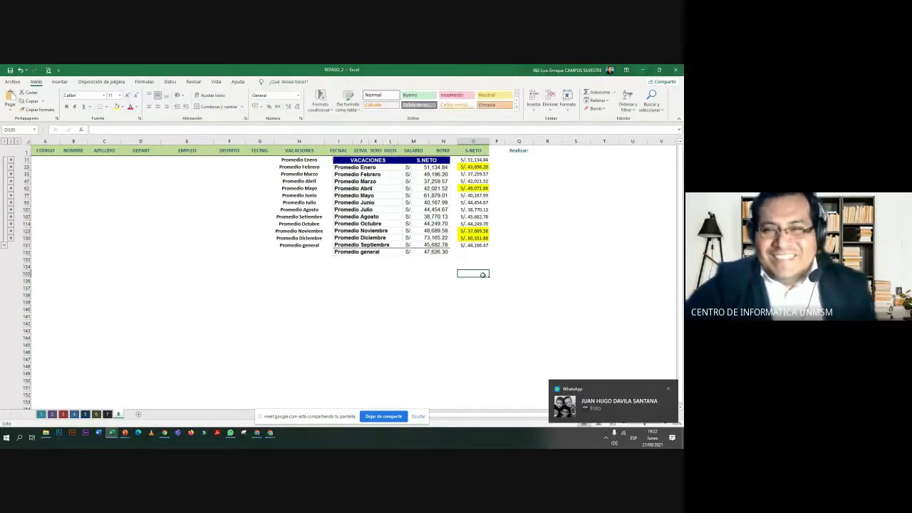
mouse_move(394, 210)
mouse_down()
mouse_move(572, 230)
mouse_move(567, 214)
mouse_up()
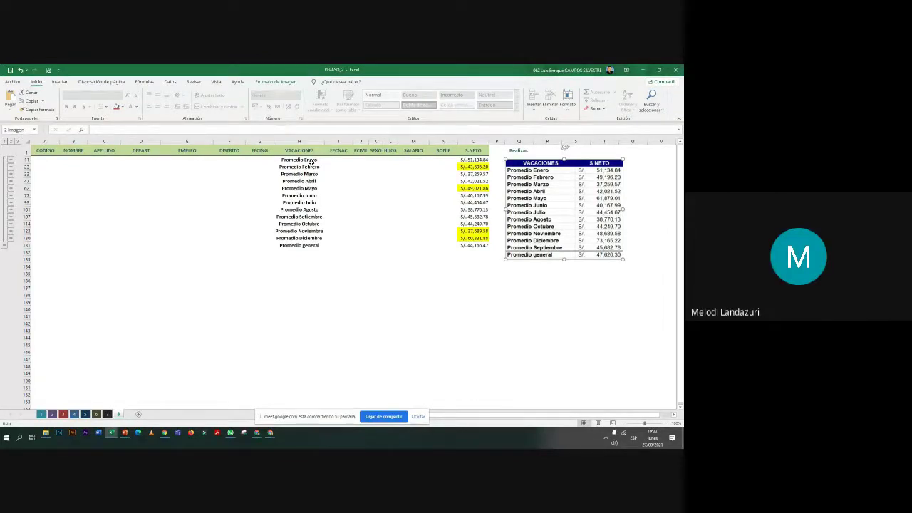
drag(312, 161, 312, 244)
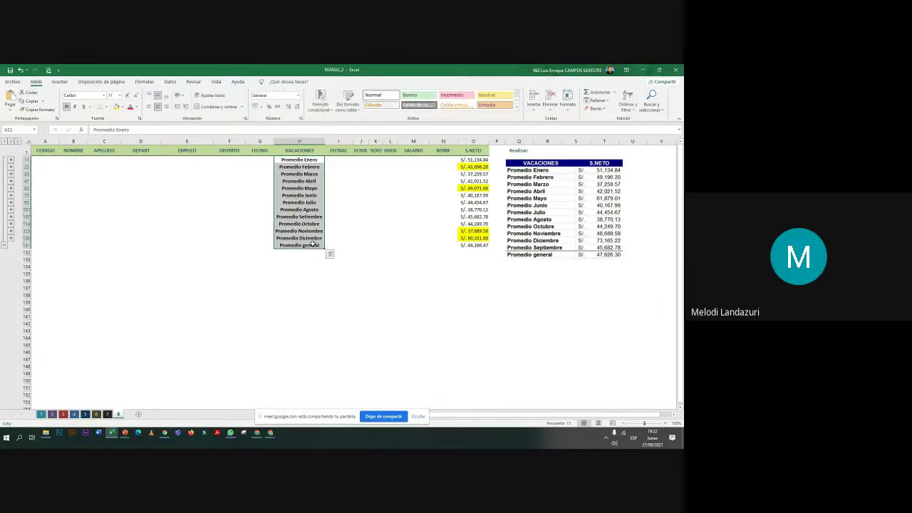
click(148, 106)
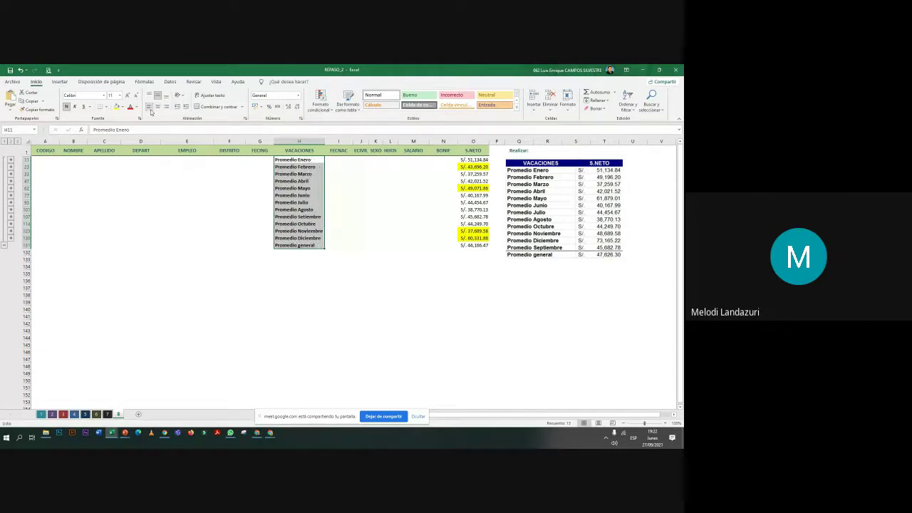
click(477, 168)
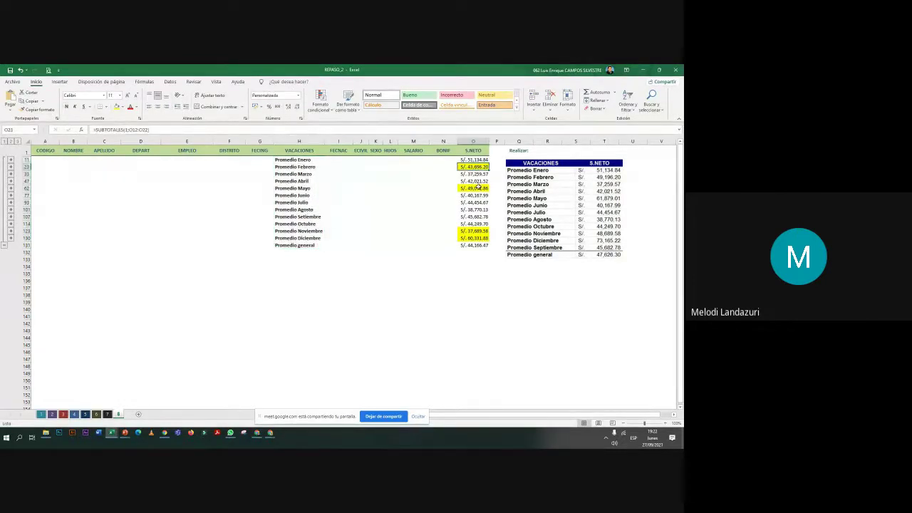
drag(476, 232, 478, 237)
click(500, 202)
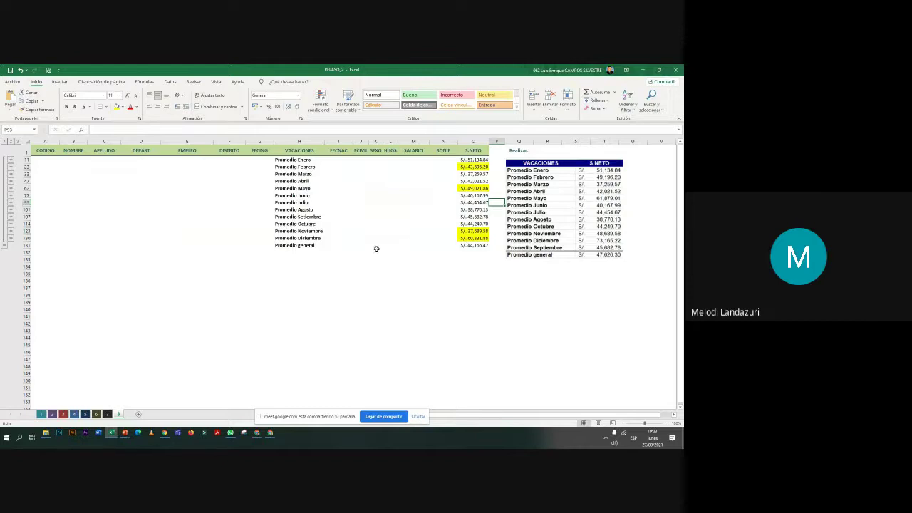
click(481, 238)
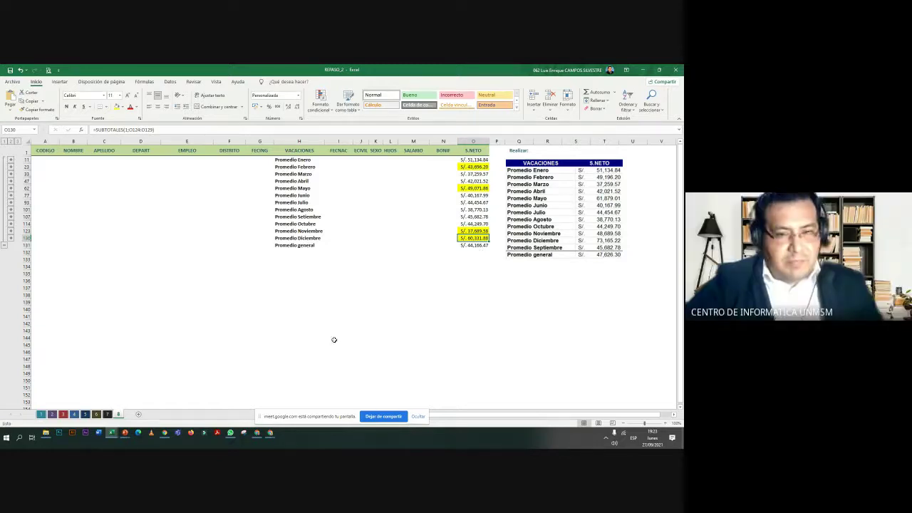
click(230, 432)
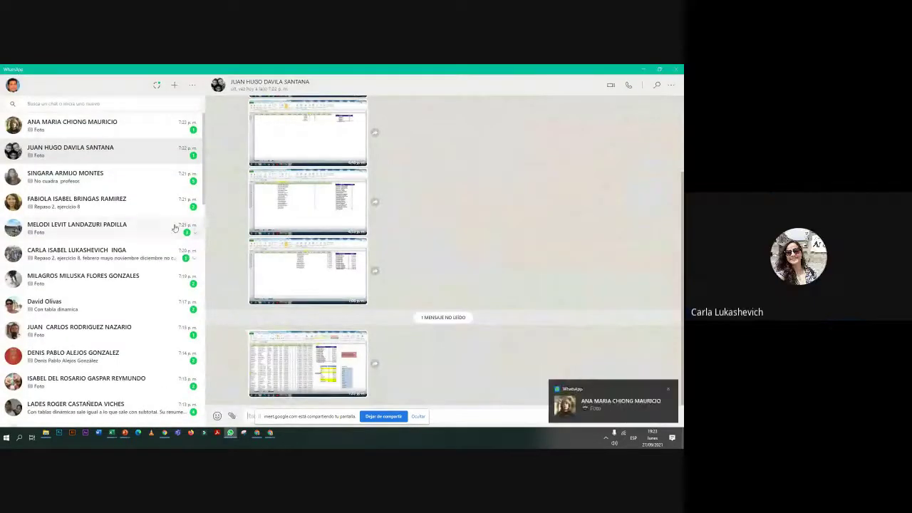
click(136, 128)
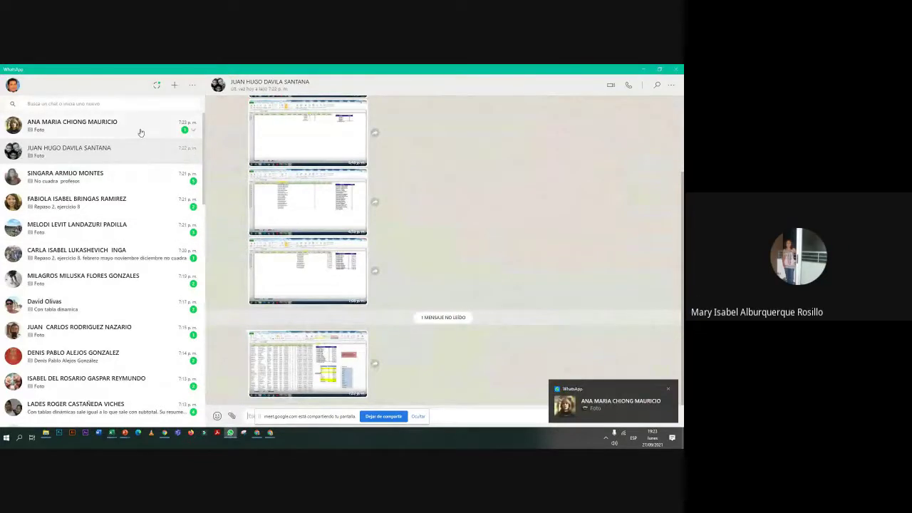
click(128, 151)
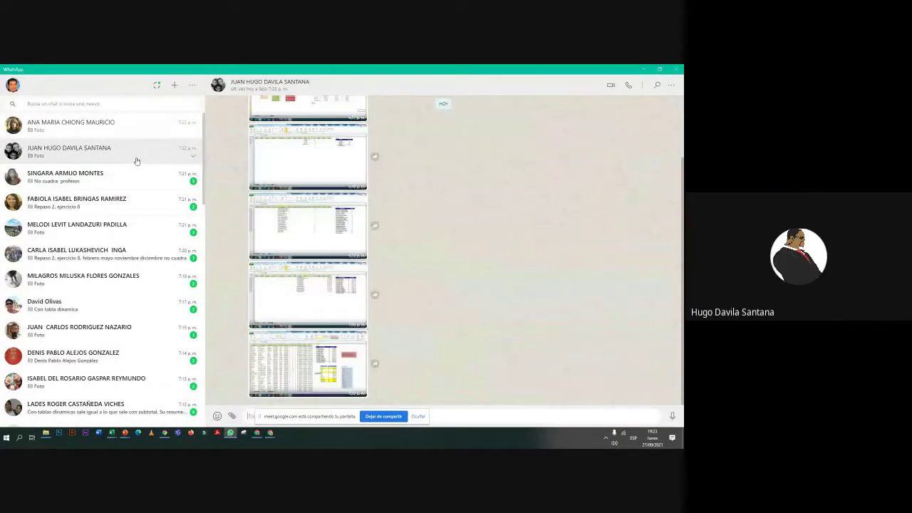
click(319, 365)
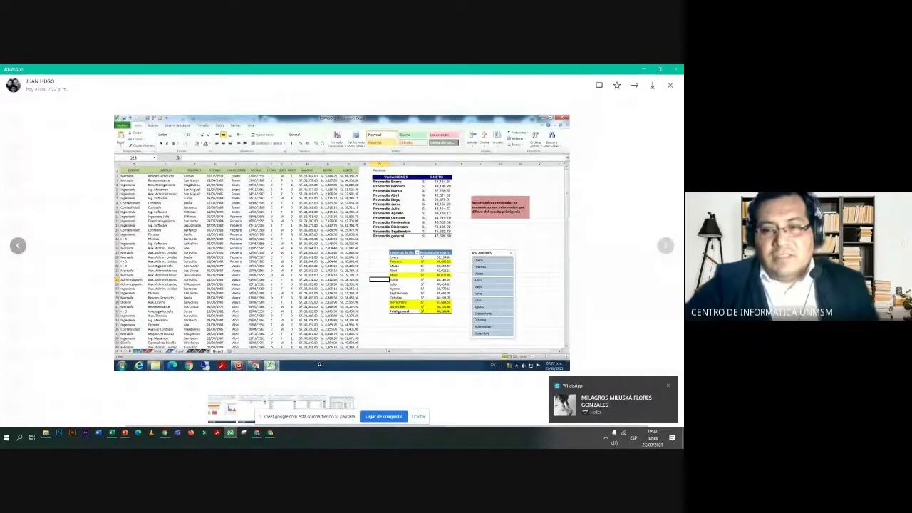
key(alt+Tab)
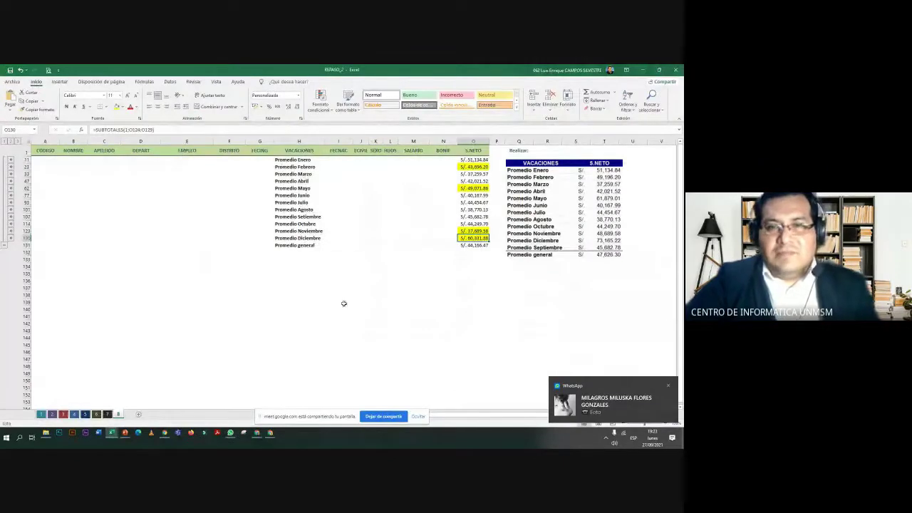
drag(473, 160, 470, 237)
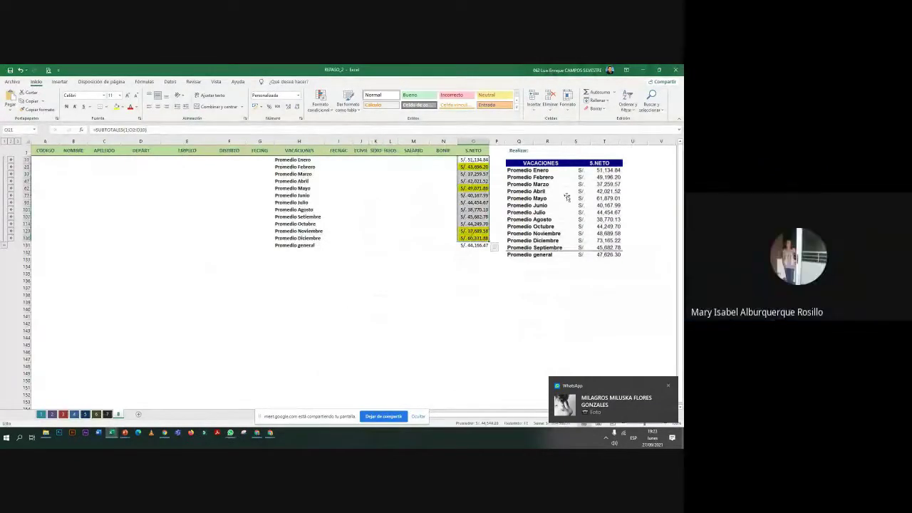
mouse_move(567, 197)
mouse_down()
mouse_move(428, 306)
mouse_move(574, 189)
mouse_up()
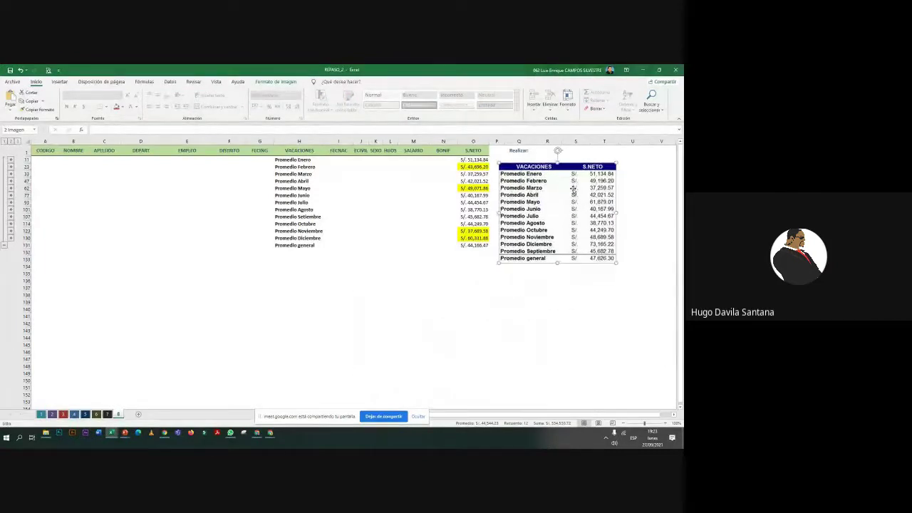
key(alt+Tab)
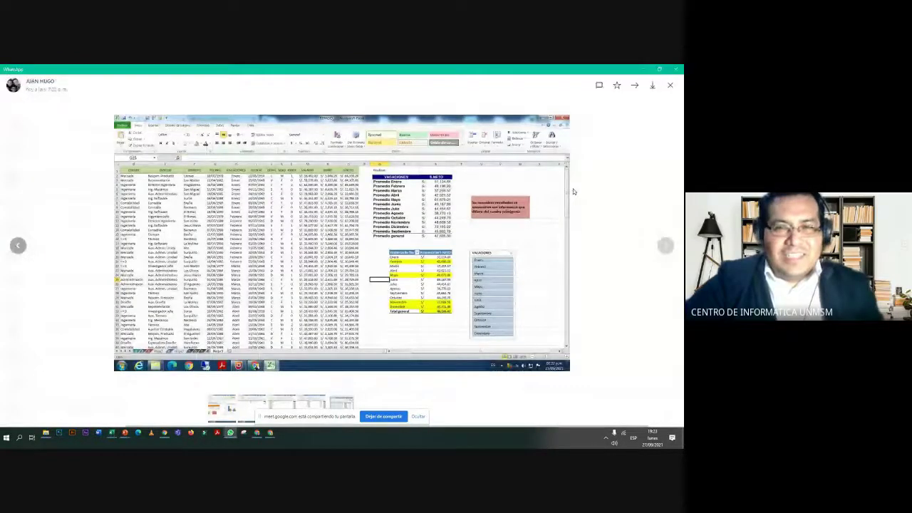
key(Escape)
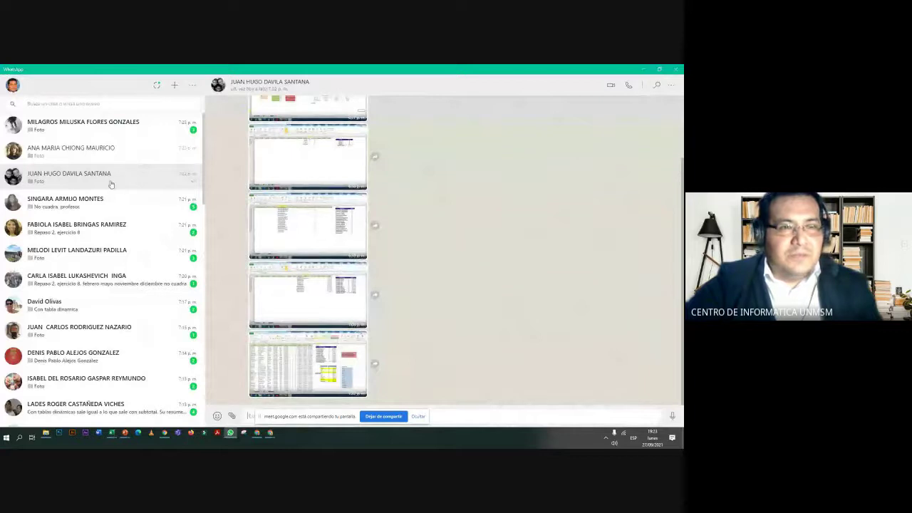
click(128, 130)
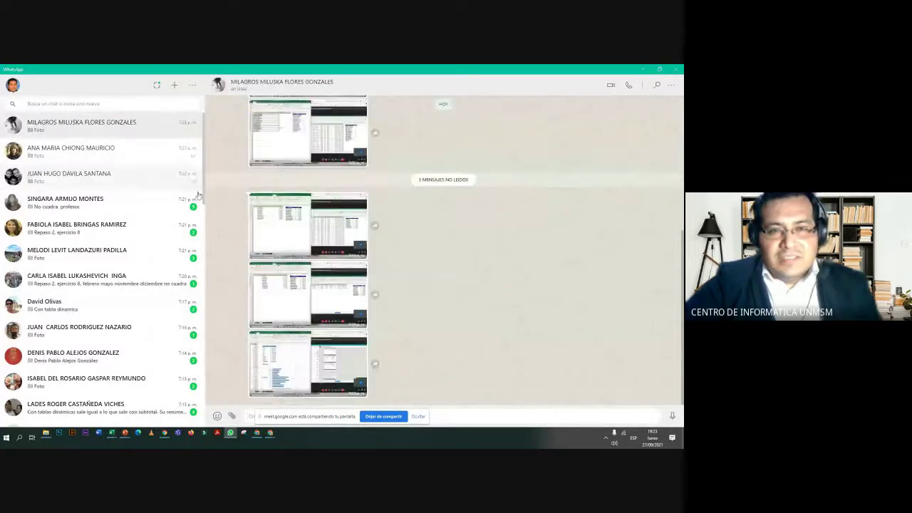
key(alt+Tab)
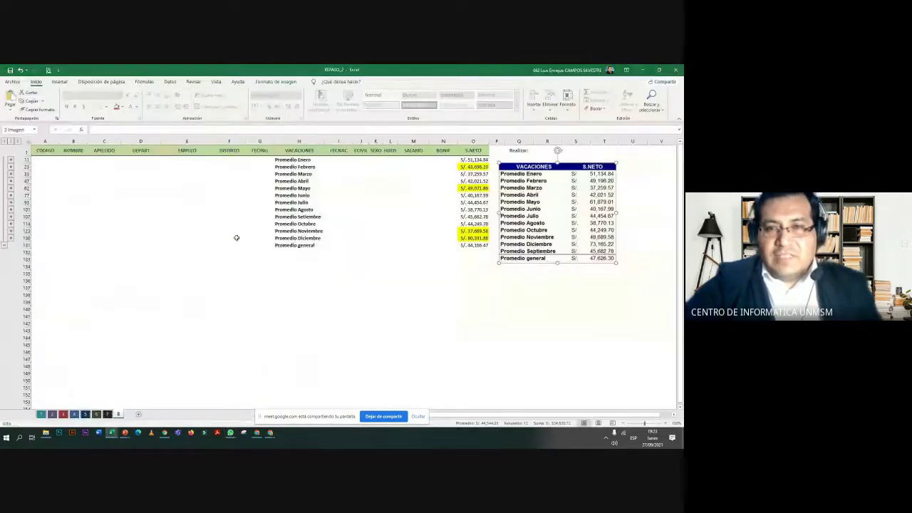
Nudge the summary picture right, then review the subtotals in O23, O62, O130 and O47
mouse_move(549, 209)
mouse_down()
mouse_move(640, 225)
mouse_move(555, 207)
mouse_up()
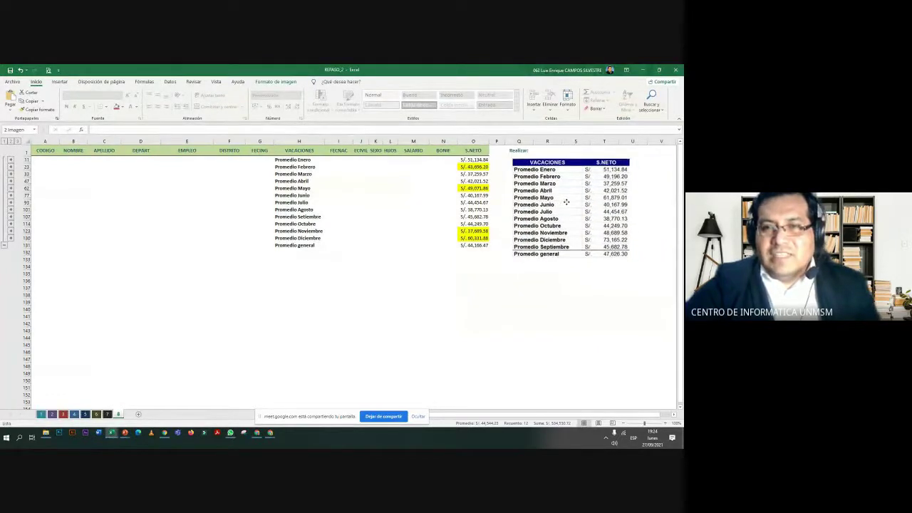
click(469, 167)
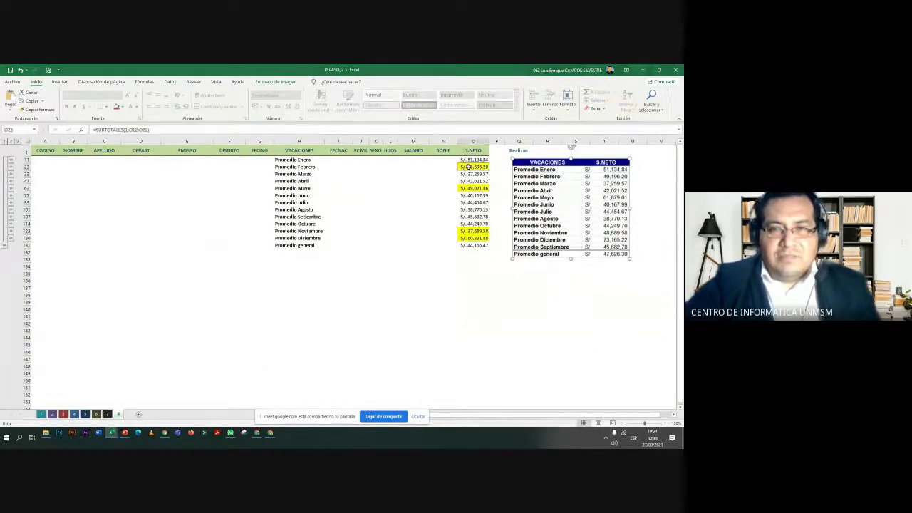
click(470, 188)
click(473, 237)
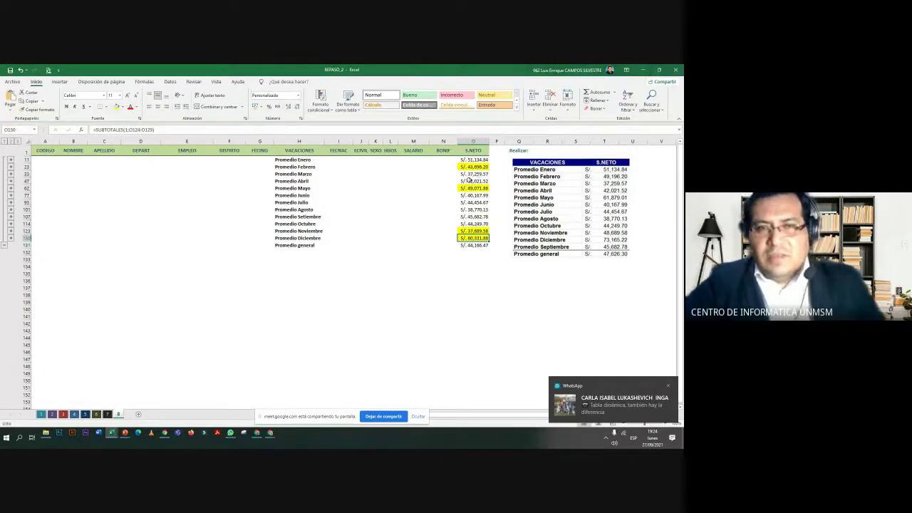
click(311, 194)
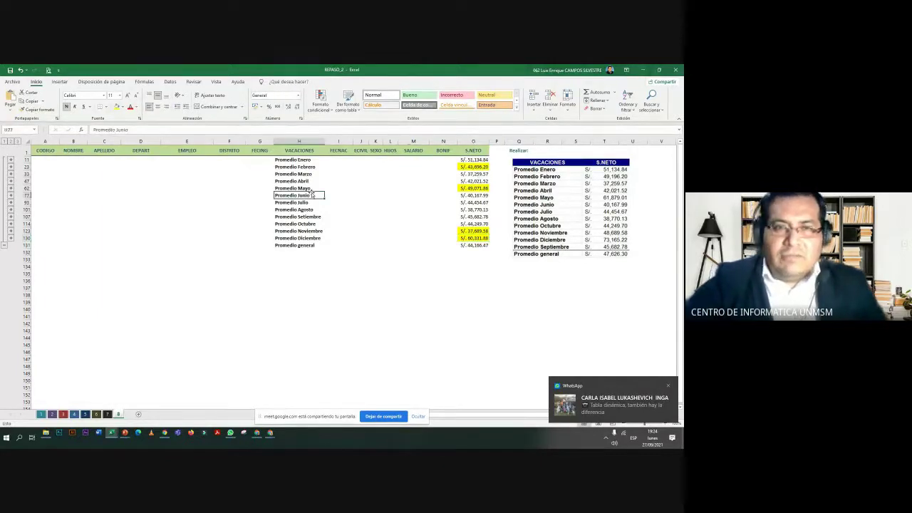
click(476, 180)
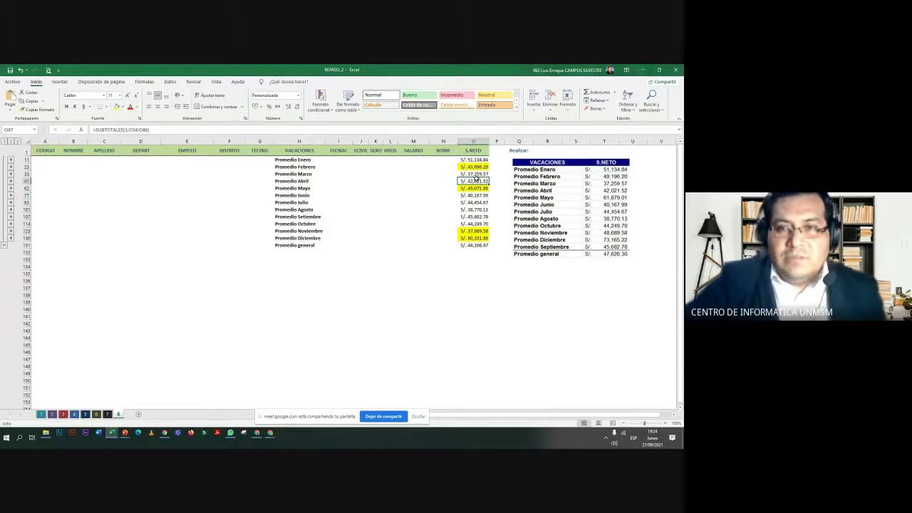
Move the summary table picture further right and down, clear of the averages
drag(546, 194, 561, 206)
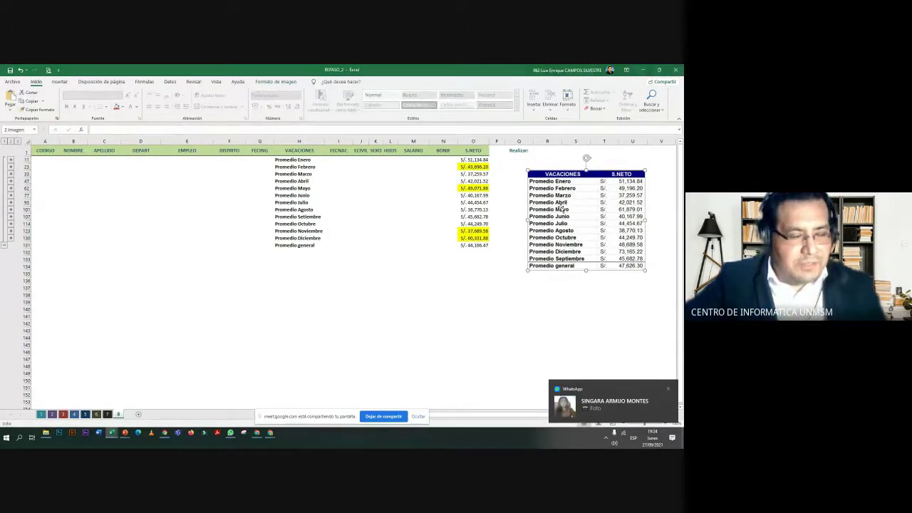
key(alt+Tab)
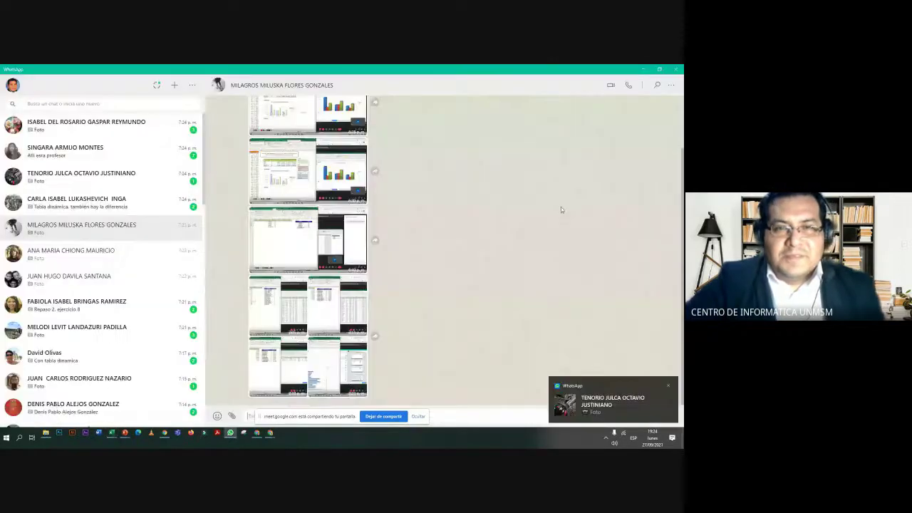
key(alt+Tab)
click(418, 194)
Switch briefly to the Google Meet window and back to the Excel workbook
key(alt+Tab)
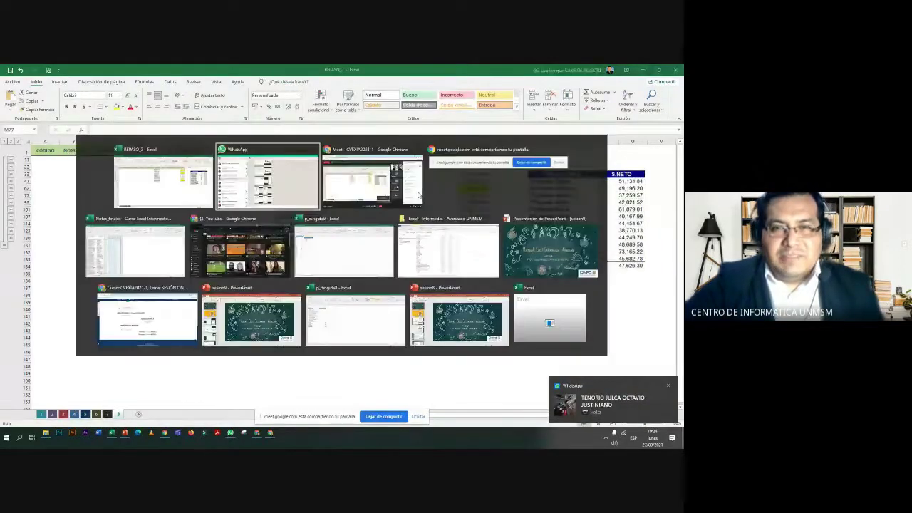
key(alt+Tab)
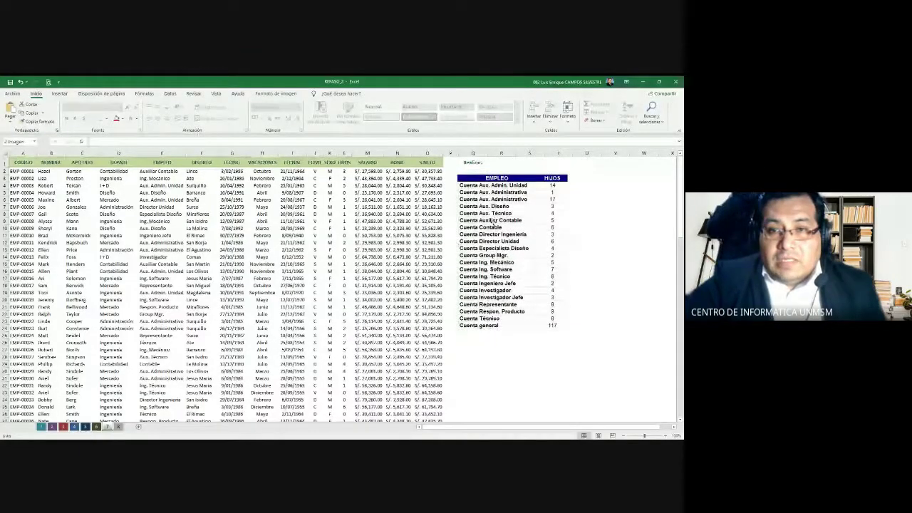
Autofit column E to its job titles and enable header filters on the employee table
drag(493, 216, 500, 223)
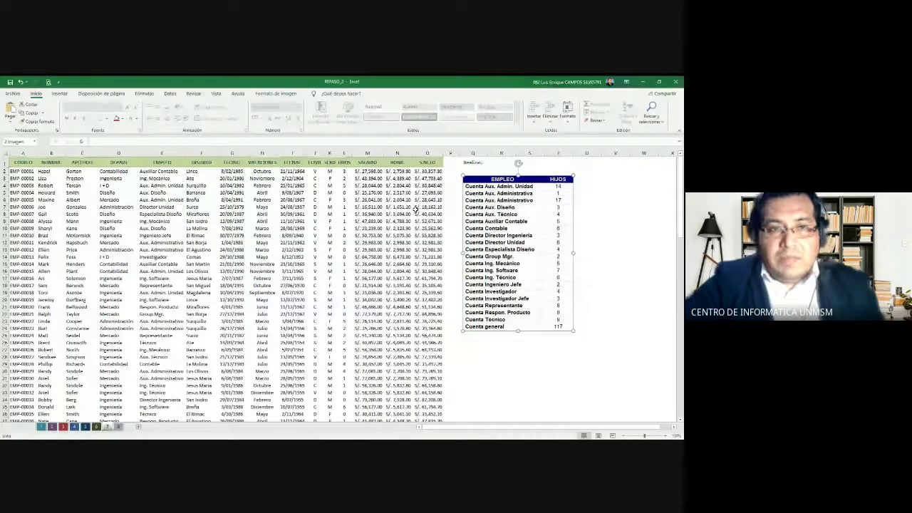
click(201, 161)
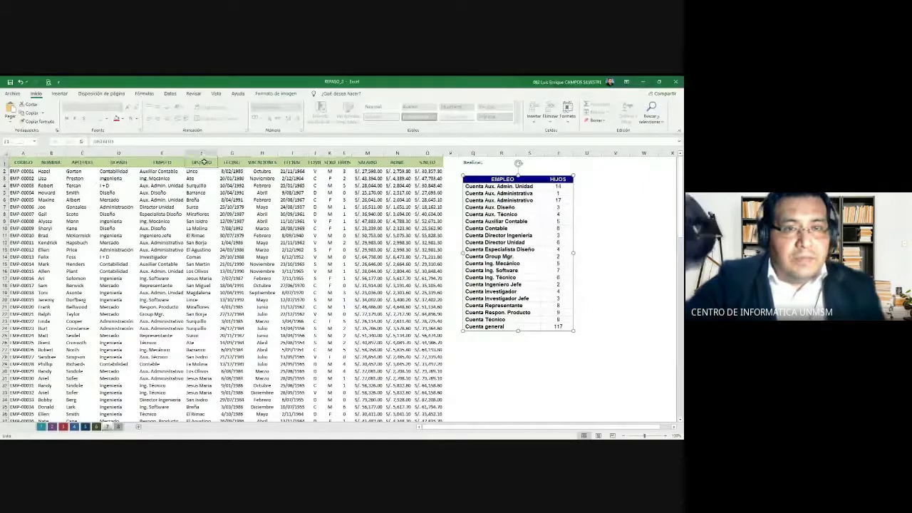
double_click(184, 153)
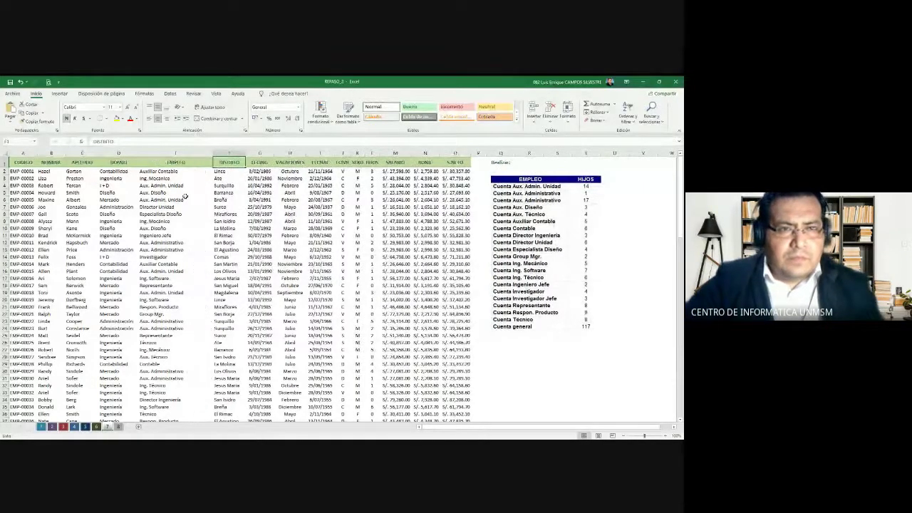
click(185, 199)
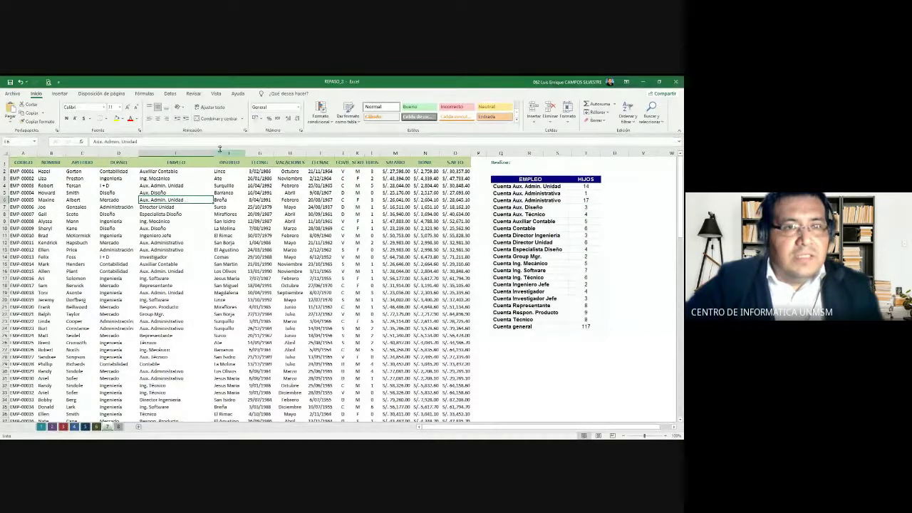
click(194, 163)
click(170, 93)
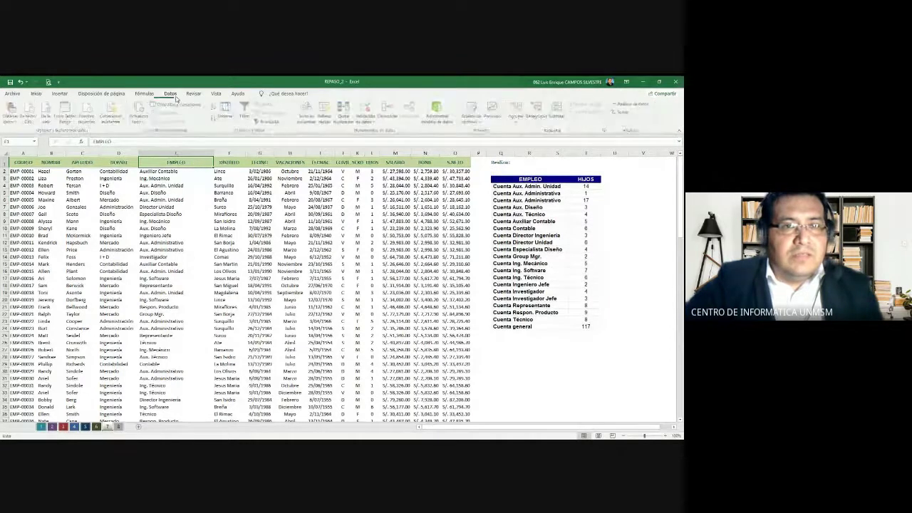
click(245, 113)
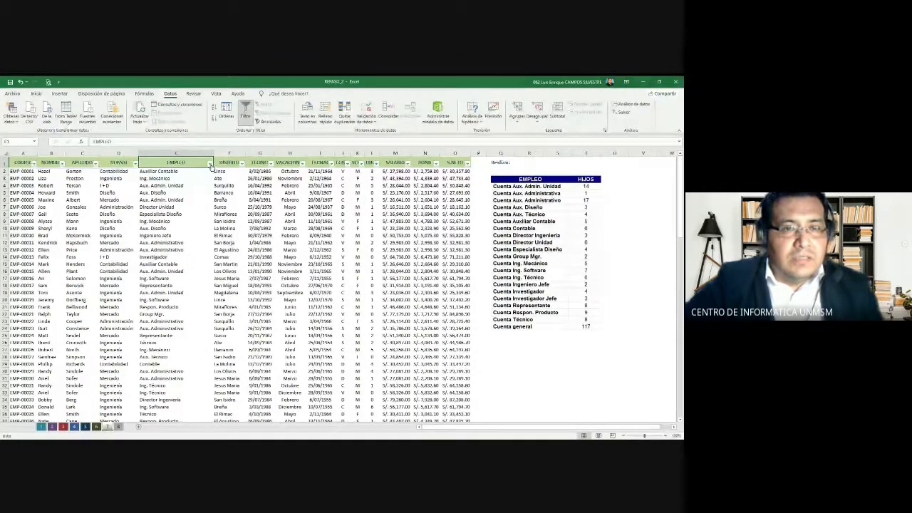
Filter EMPLEO to show only the Aux. Admin. Unida and Aux. Admin. Unidad entries
click(210, 164)
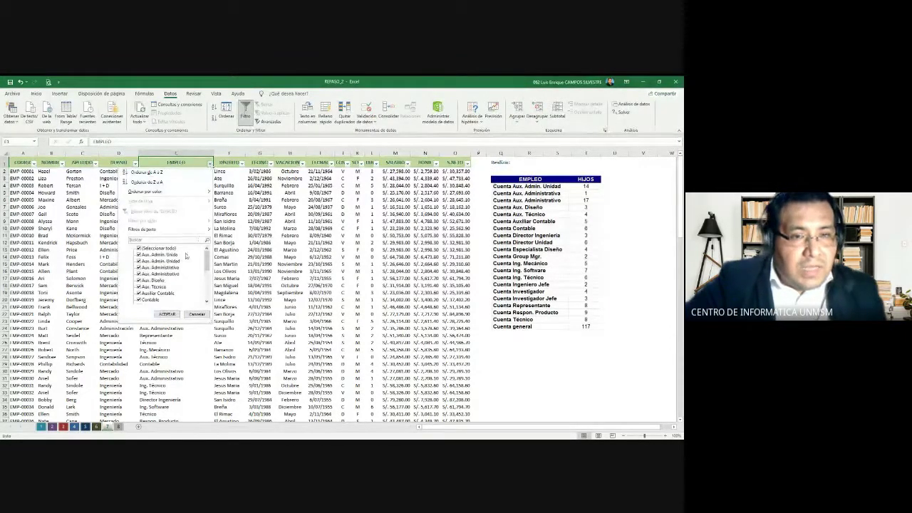
click(139, 248)
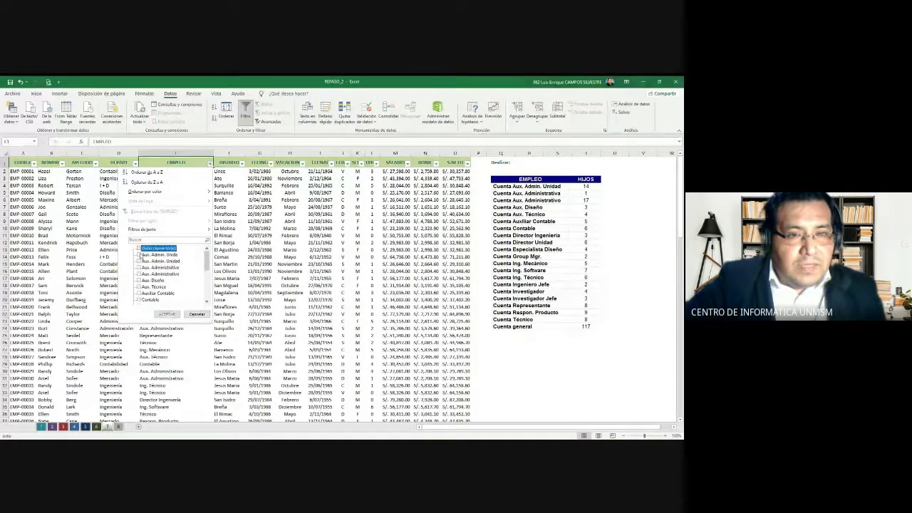
click(140, 254)
click(140, 261)
click(165, 314)
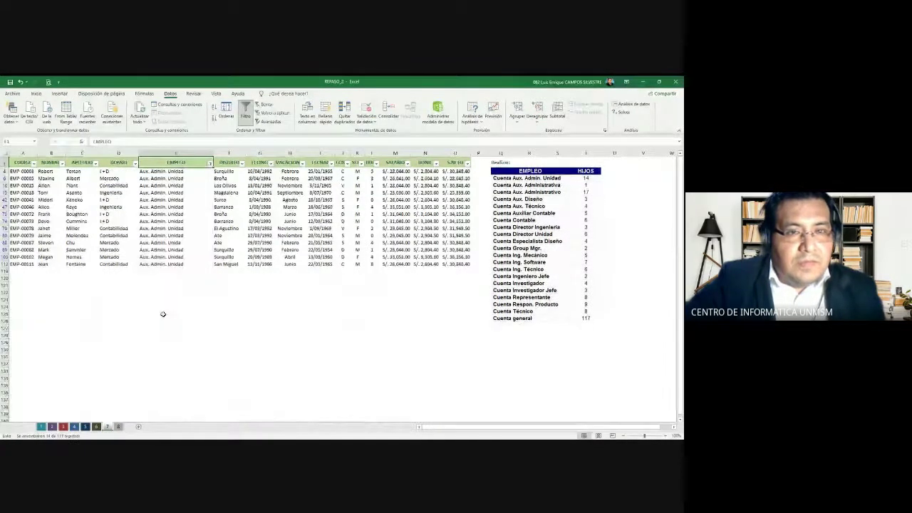
Correct E88 to 'Aux. Admin. Unidad' and switch the filter off
click(188, 244)
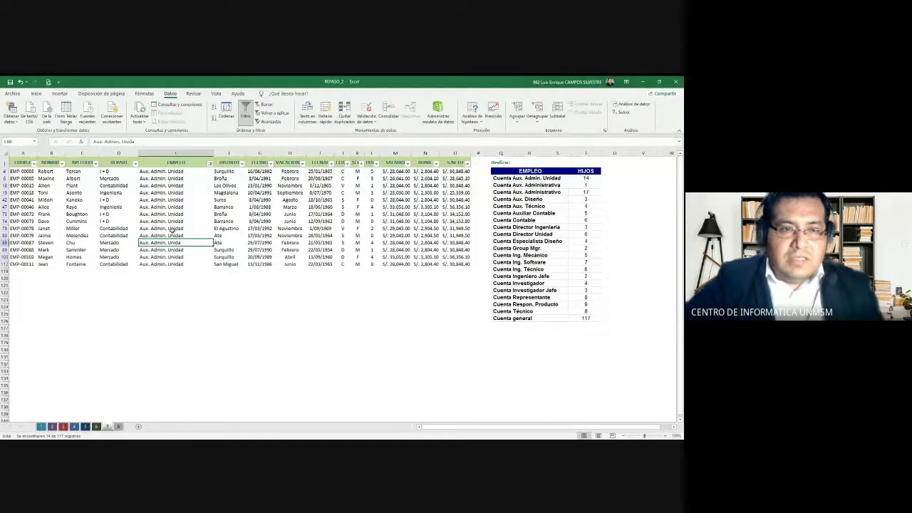
click(143, 141)
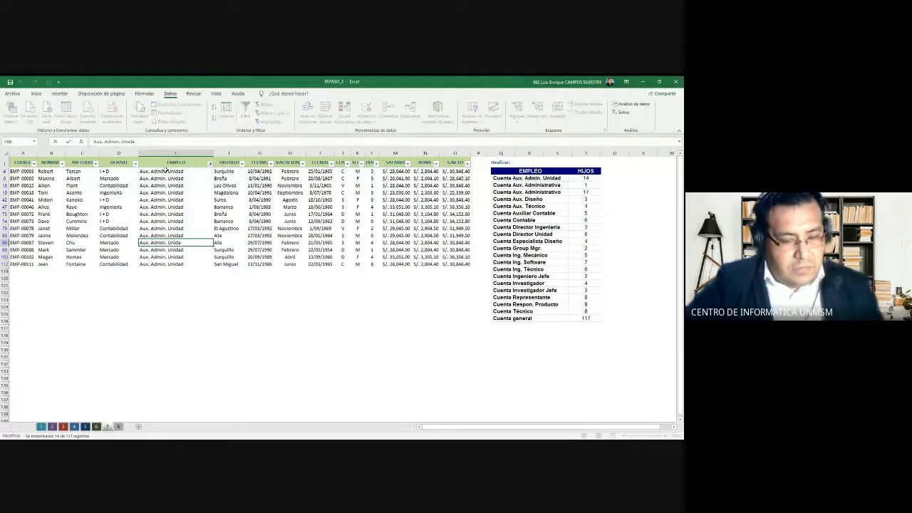
key(Return)
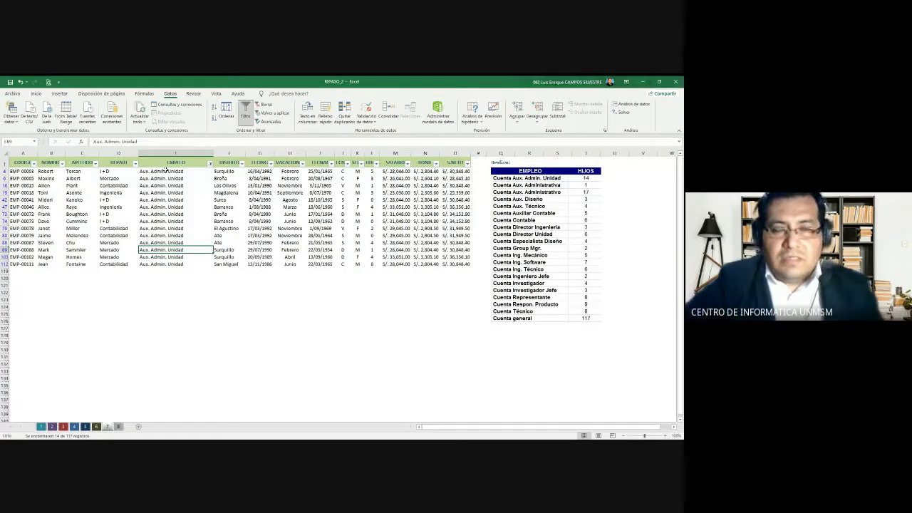
click(245, 113)
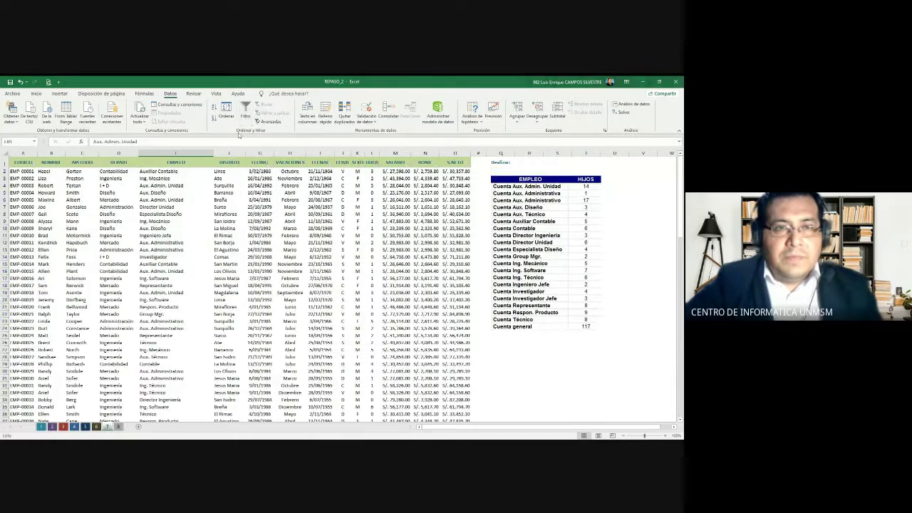
Review the EMPLEO job titles in the filter list, then turn filtering off
click(245, 114)
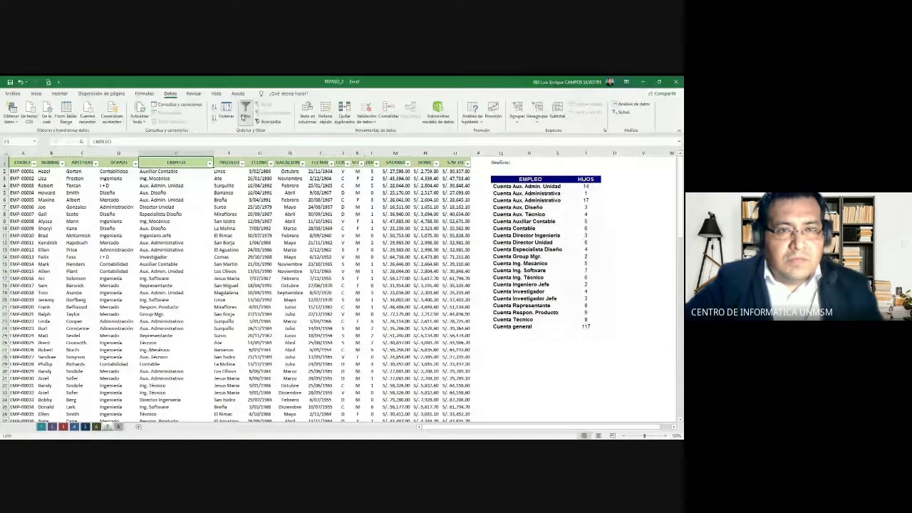
click(209, 163)
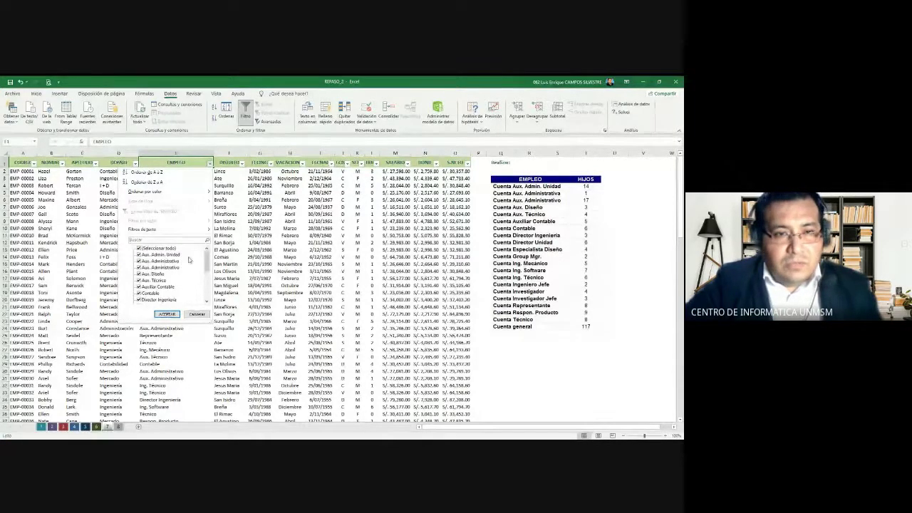
drag(207, 258, 208, 289)
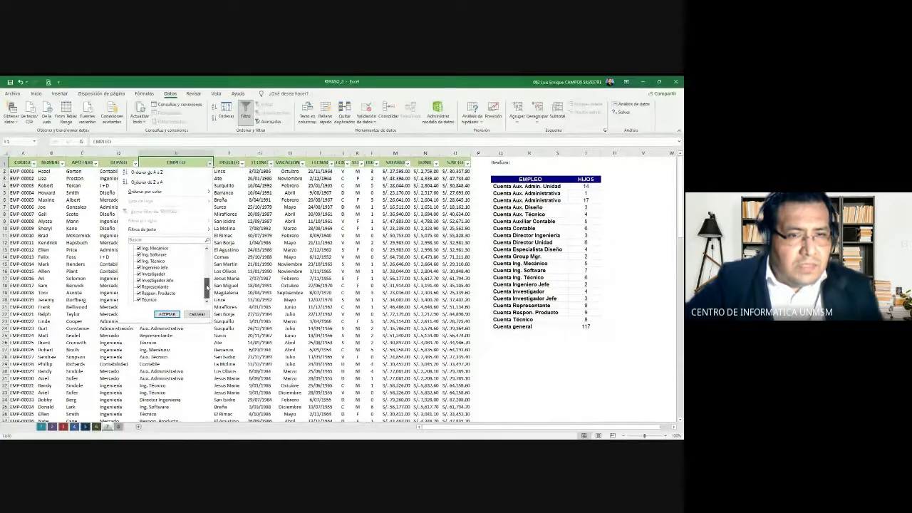
click(199, 315)
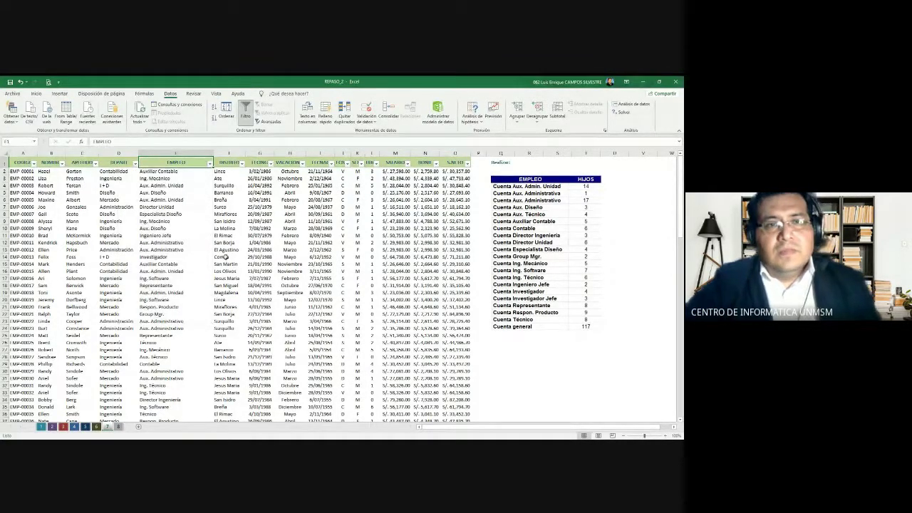
click(207, 207)
click(245, 113)
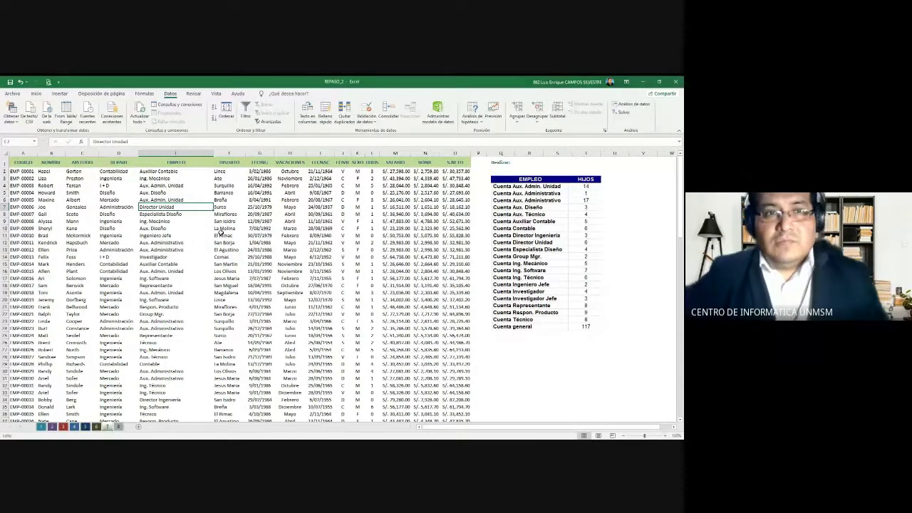
Widen the EMPLEO column slightly and check entries in E5, E15, E10 and E4
click(202, 193)
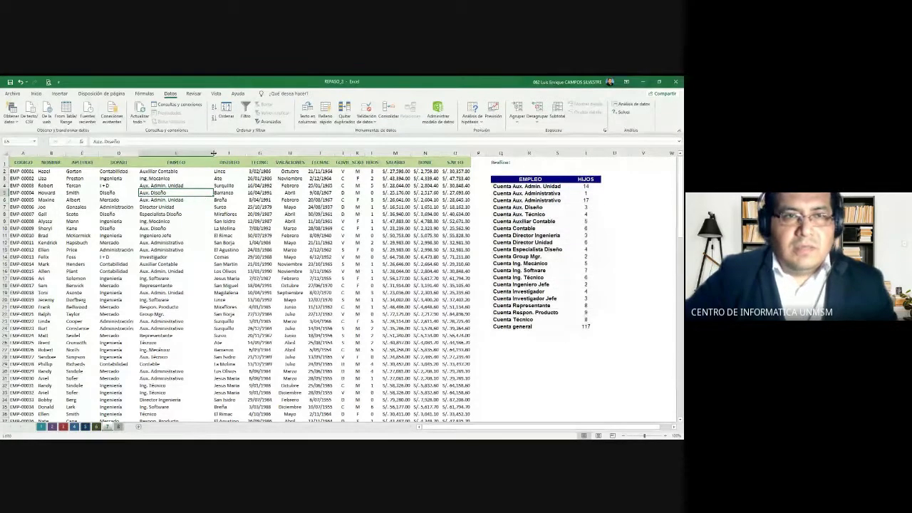
drag(213, 153, 219, 154)
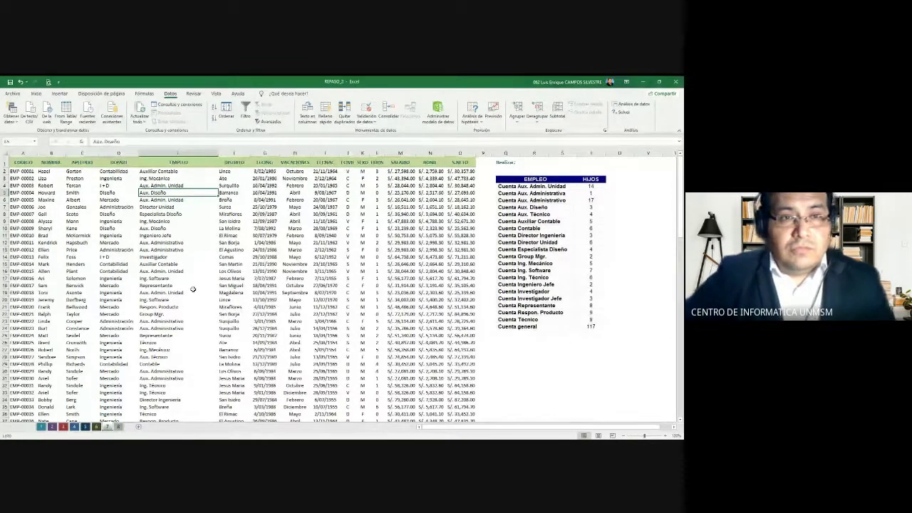
click(187, 264)
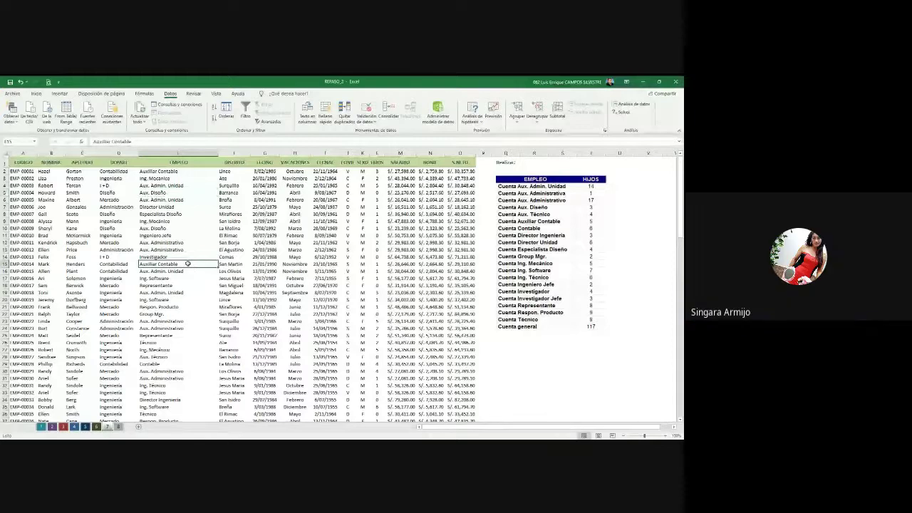
click(191, 227)
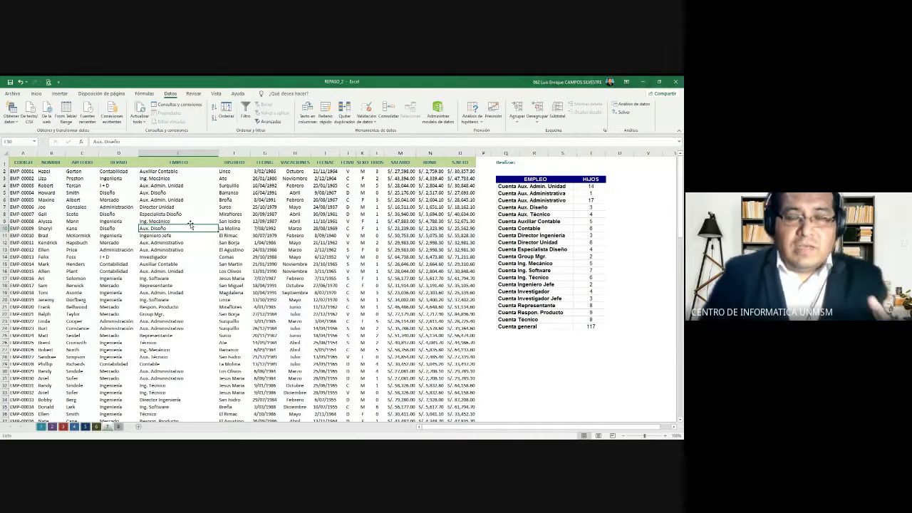
click(197, 186)
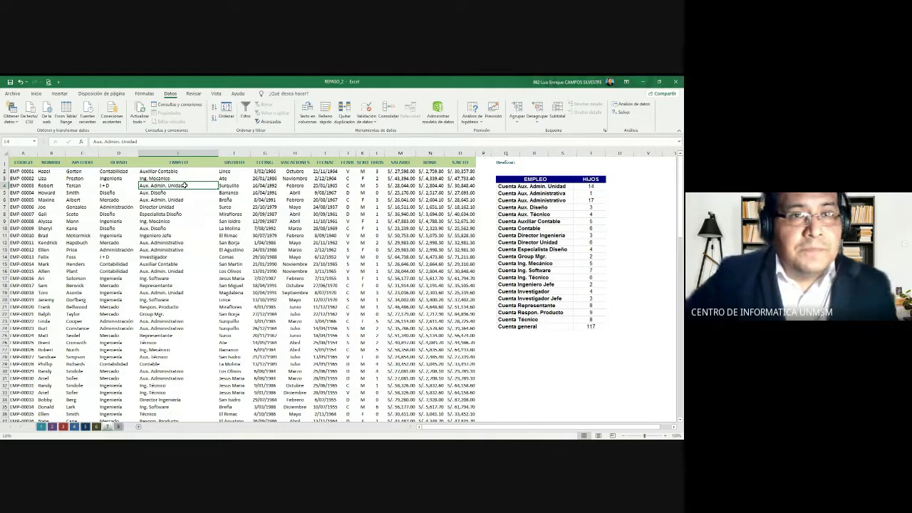
click(230, 116)
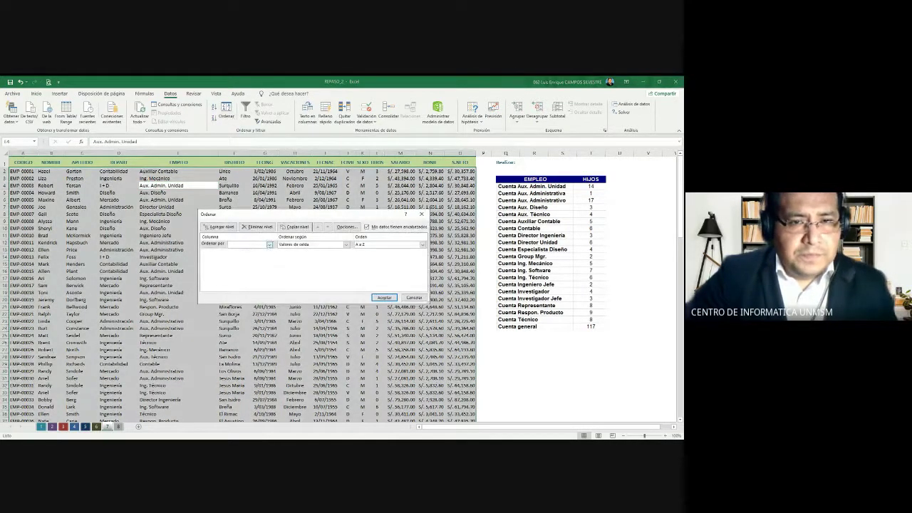
Sort the employee table by EMPLEO, A to Z, and move down the sorted column
click(250, 245)
click(251, 272)
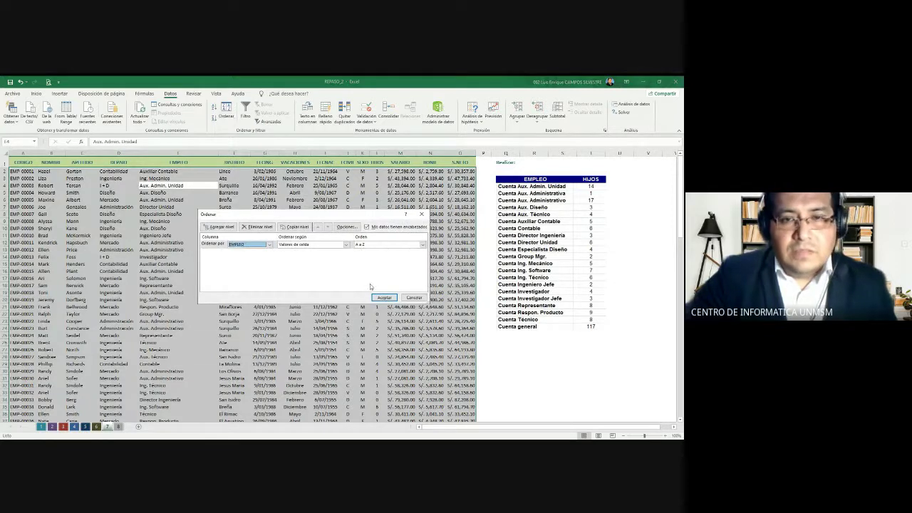
click(383, 297)
key(Down)
key(Down)
key(Down)
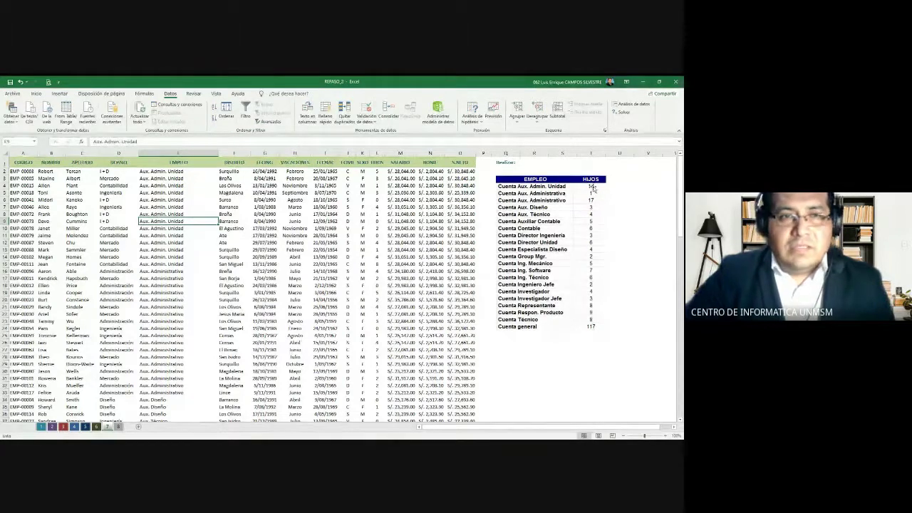
Look at the Subtotal dialog, cancel it, and check the run of Aux. Admin. Unidad entries in EMPLEO
click(557, 111)
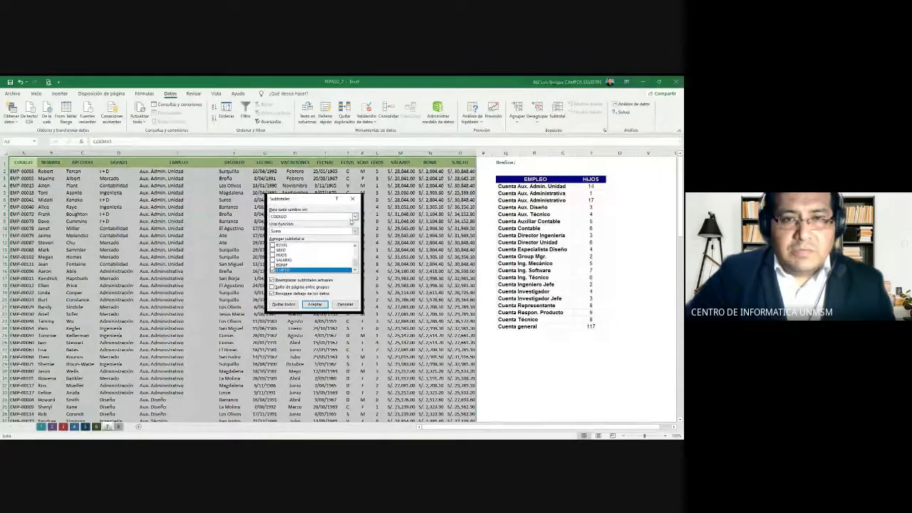
click(345, 305)
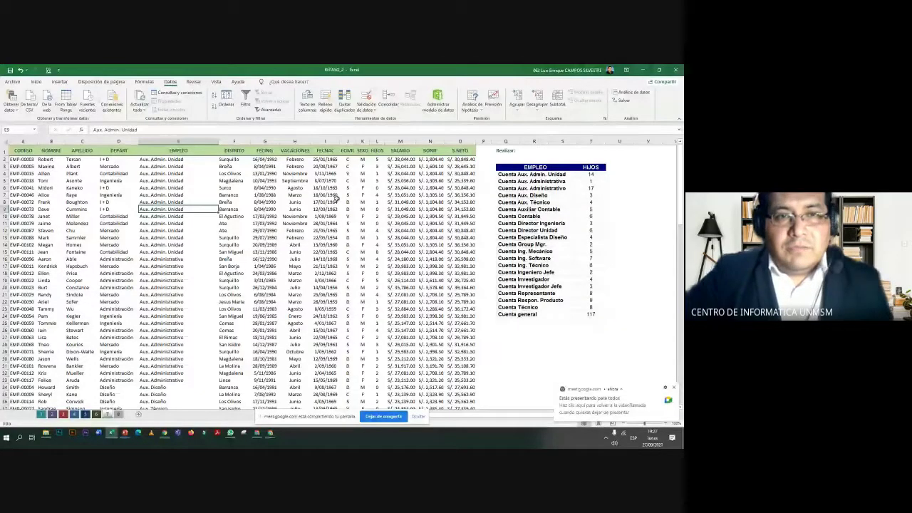
click(198, 173)
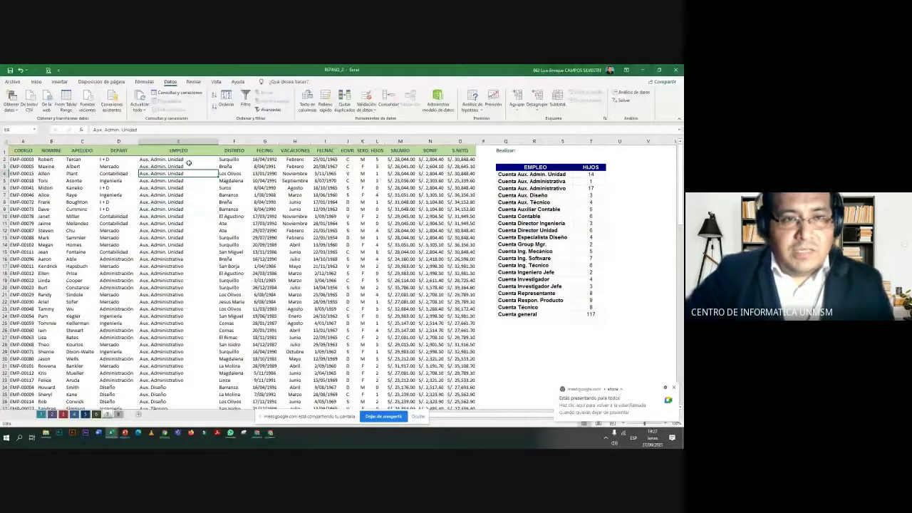
drag(189, 164, 197, 258)
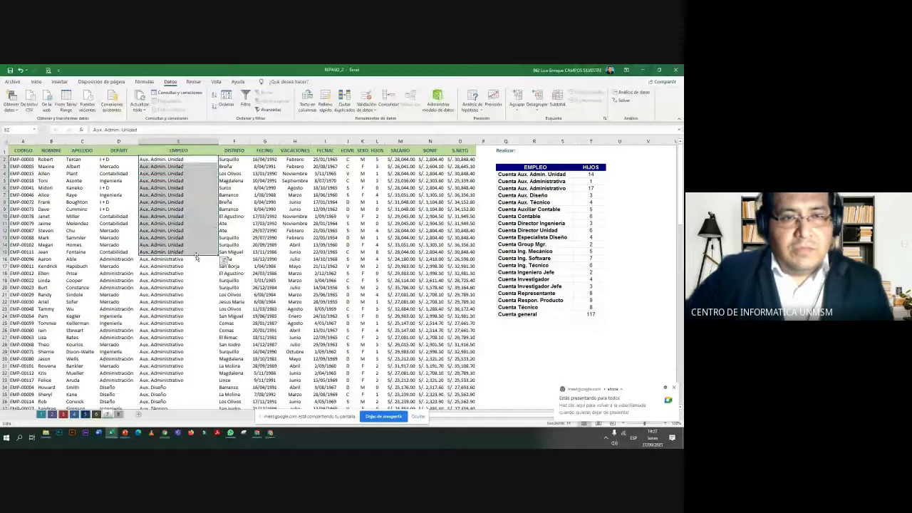
click(198, 226)
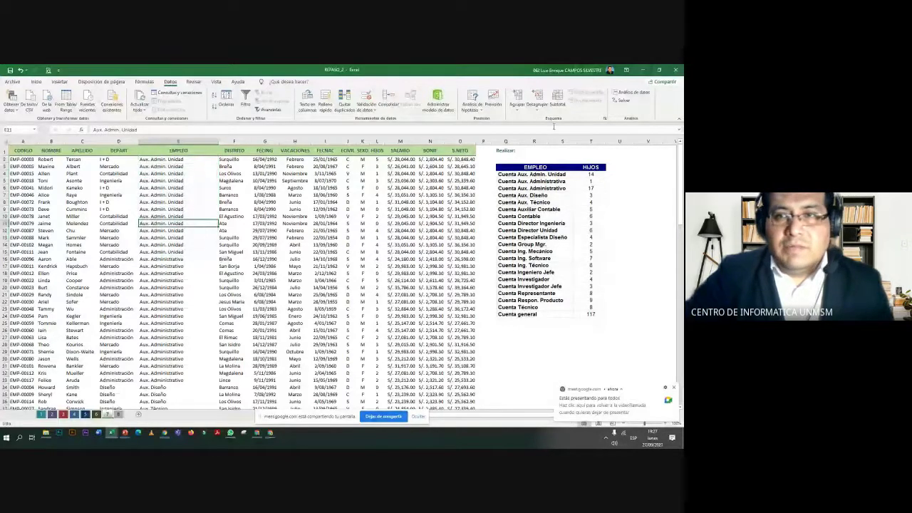
Add Recuento subtotals of HIJOS at each change in EMPLEO
click(557, 101)
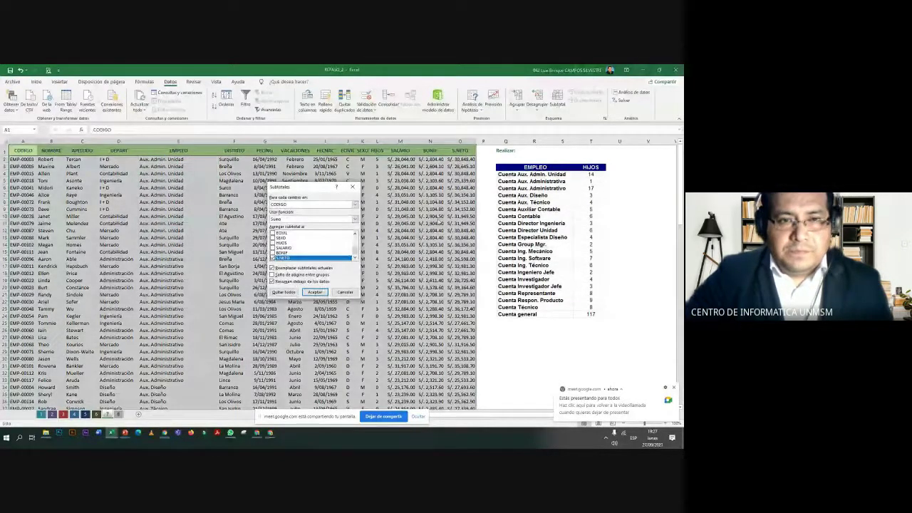
click(355, 204)
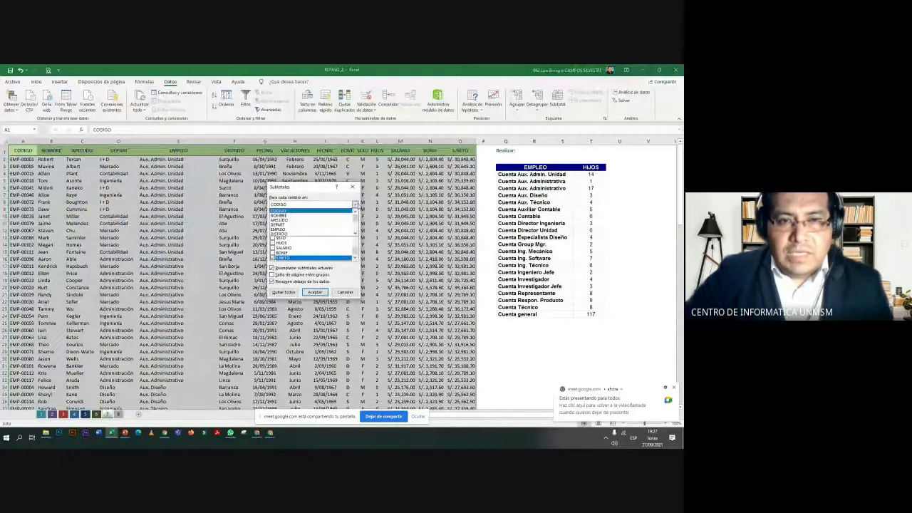
click(333, 230)
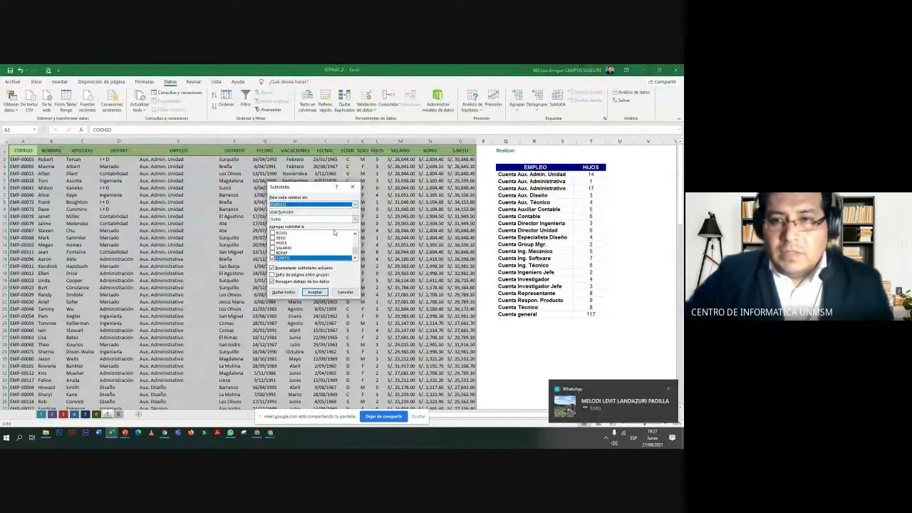
click(354, 219)
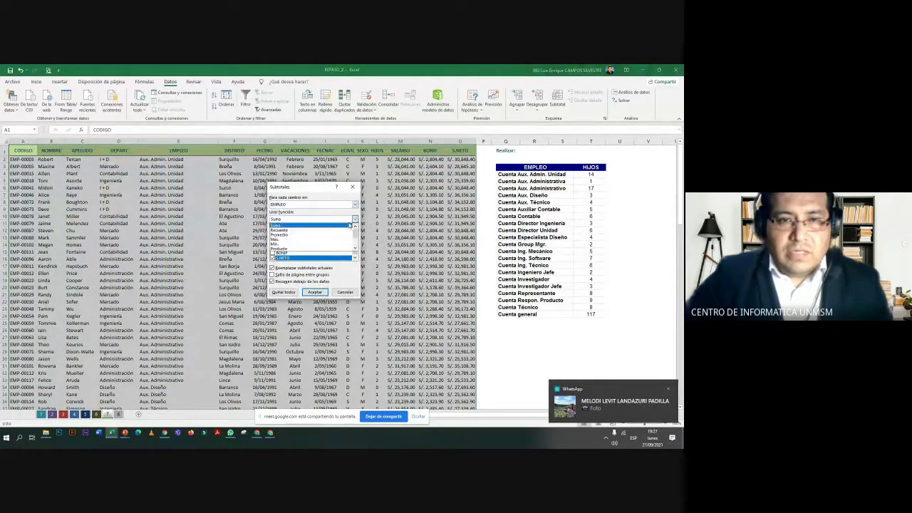
click(335, 231)
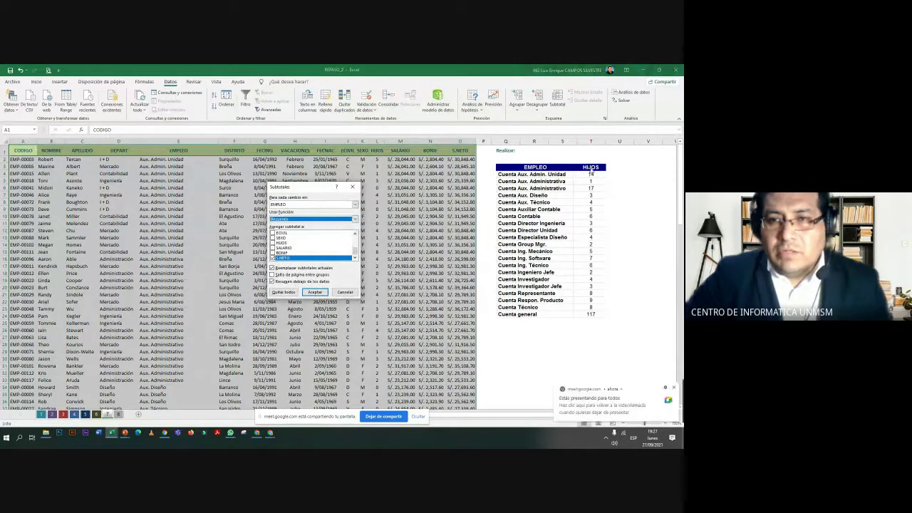
click(274, 257)
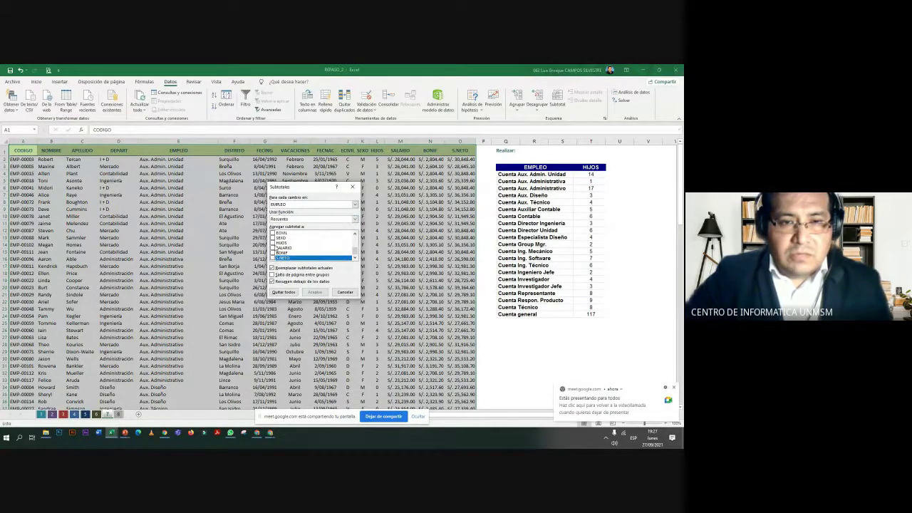
click(274, 244)
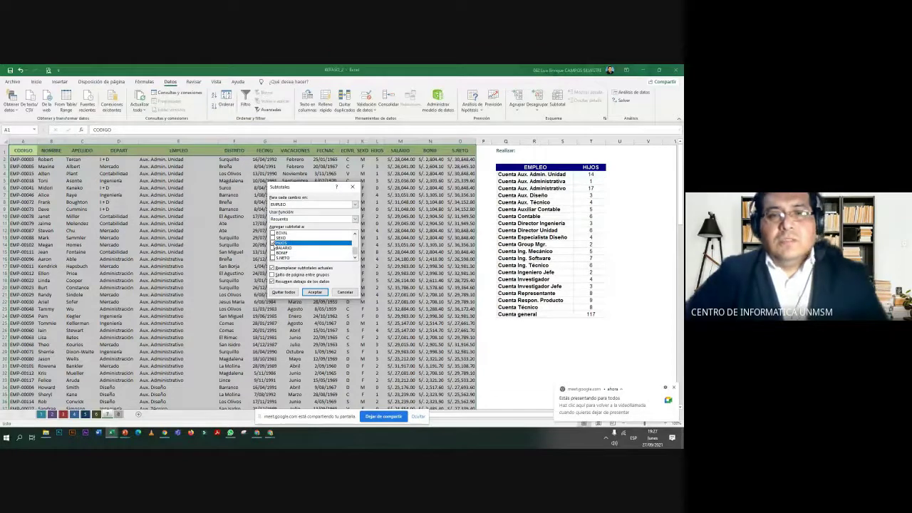
click(320, 292)
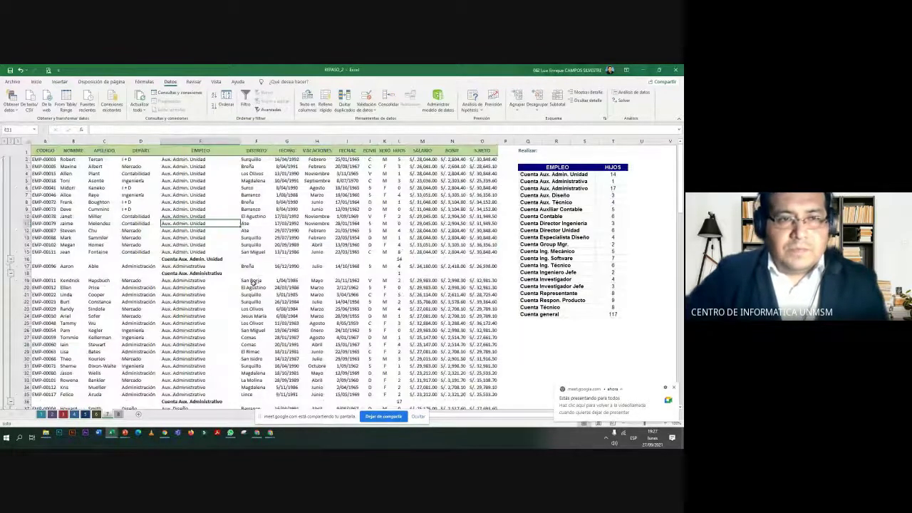
Collapse the outline to level 2 and check the column L subtotal formulas, ending at the grand total of 117
click(11, 144)
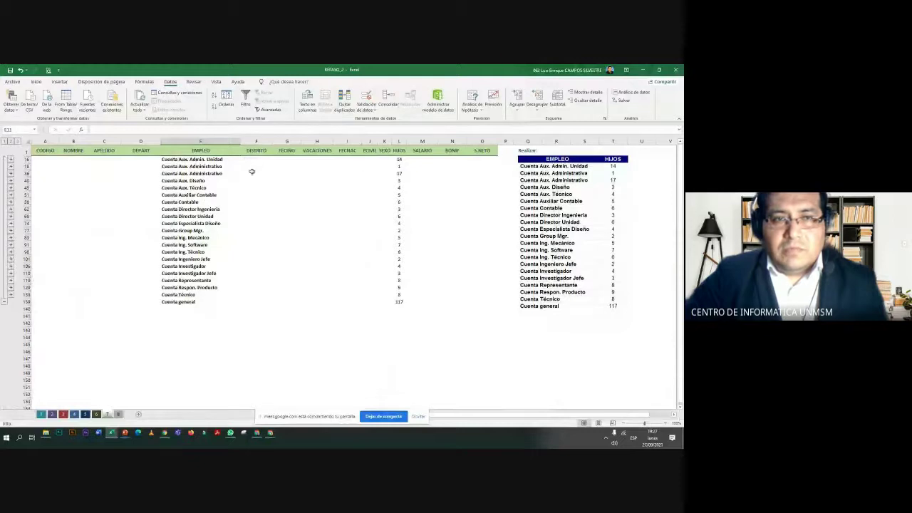
click(401, 159)
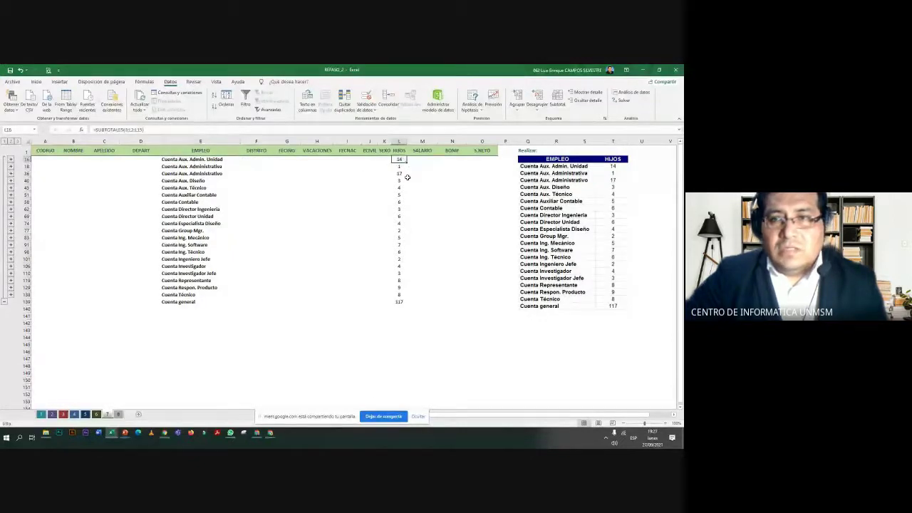
click(404, 187)
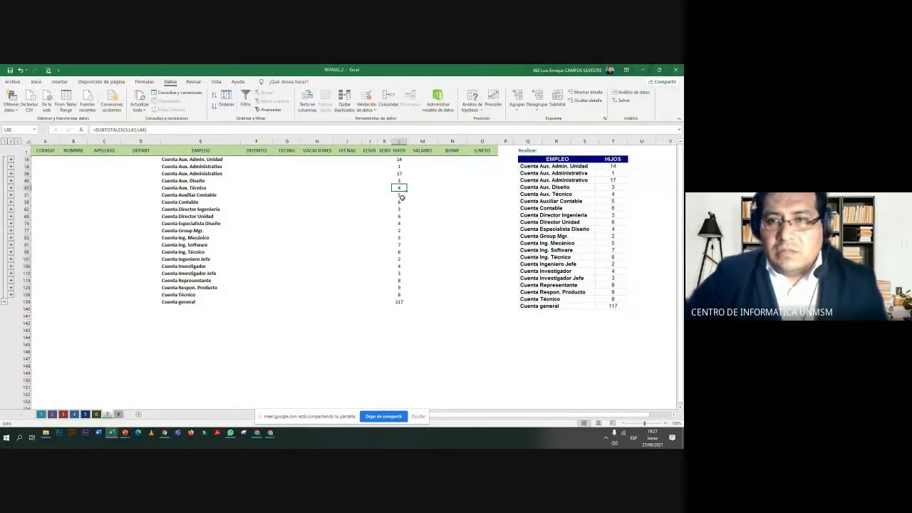
click(402, 195)
click(402, 202)
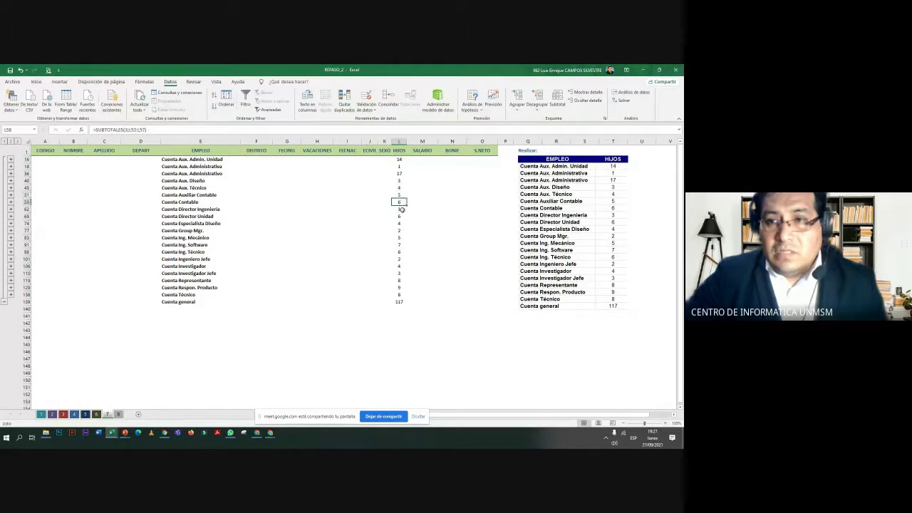
click(400, 302)
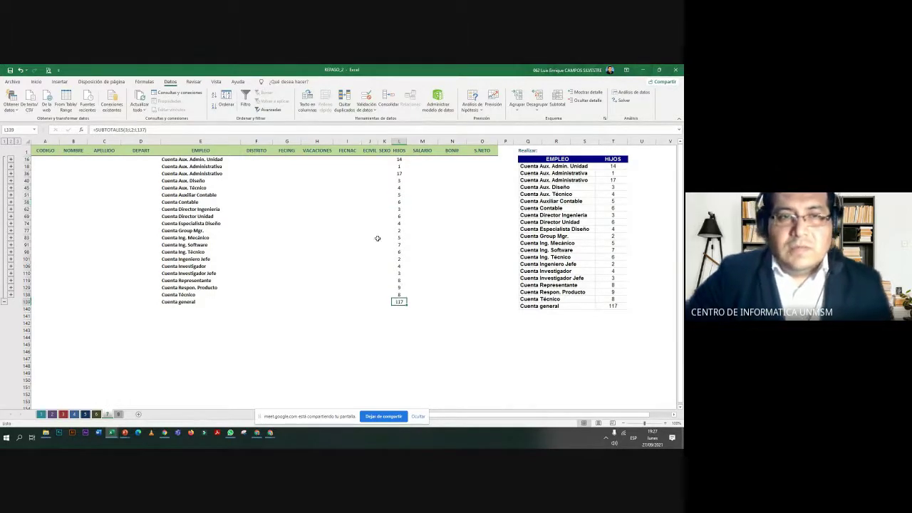
Check the Cuenta Auxiliar Contable row, then go to the monthly vacation averages sheet
click(197, 195)
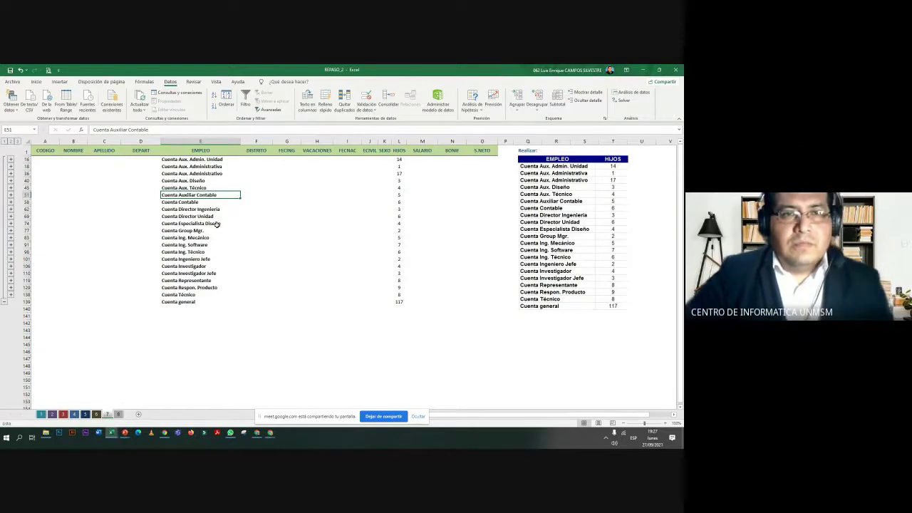
click(277, 203)
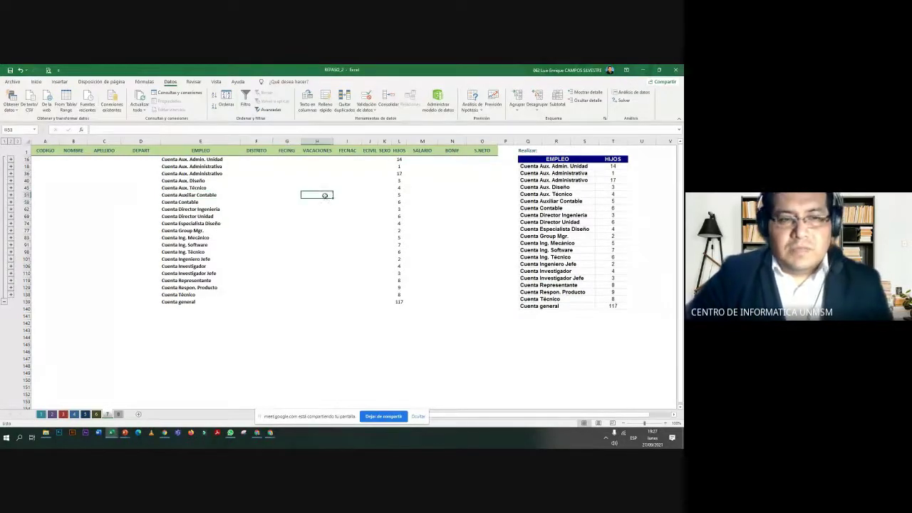
click(118, 414)
Review the Promedio Febrero row and shift the VACACIONES / S.NETO picture up-left beside the averages
click(338, 204)
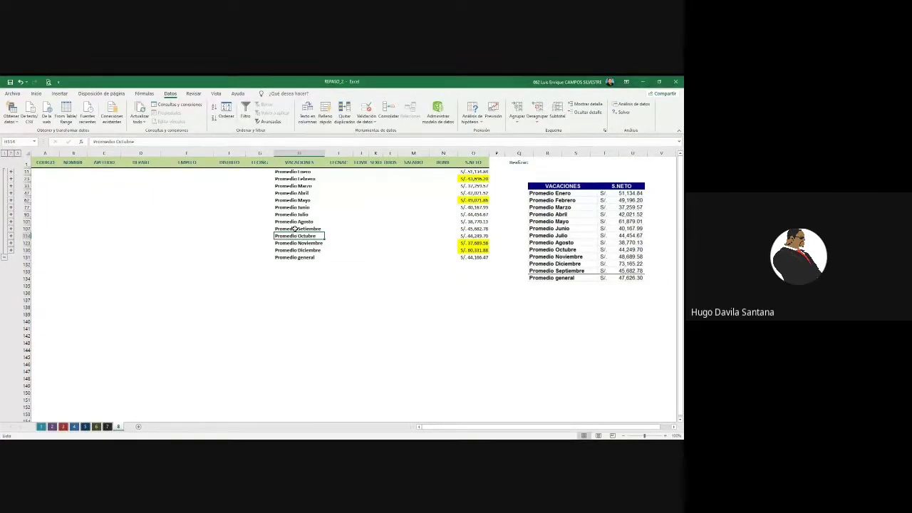
click(304, 179)
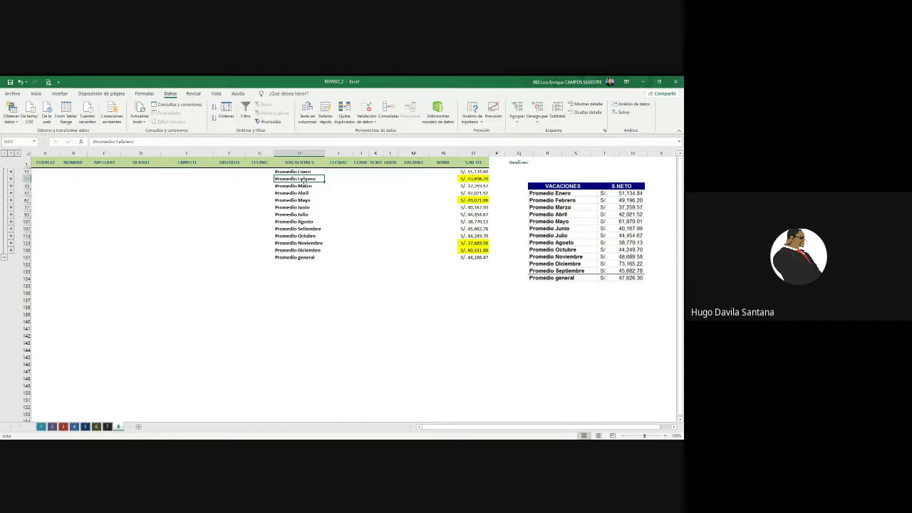
drag(561, 220, 542, 208)
click(419, 238)
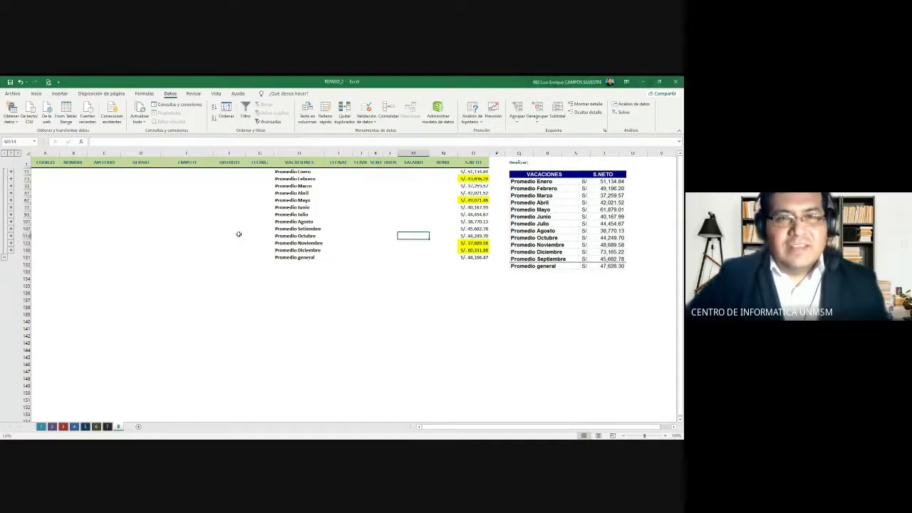
Use Quitar todos in the Subtotal dialog to remove the subtotals, then return to the Excel workbook
click(558, 114)
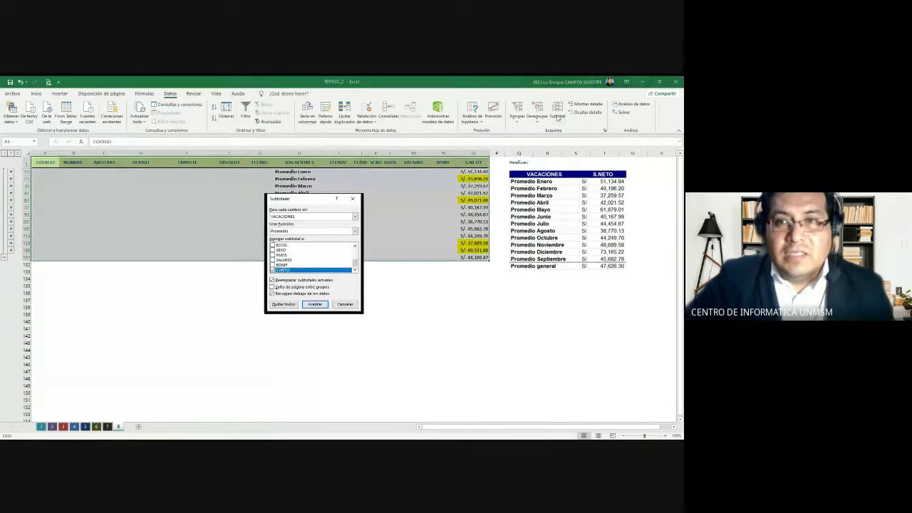
click(283, 305)
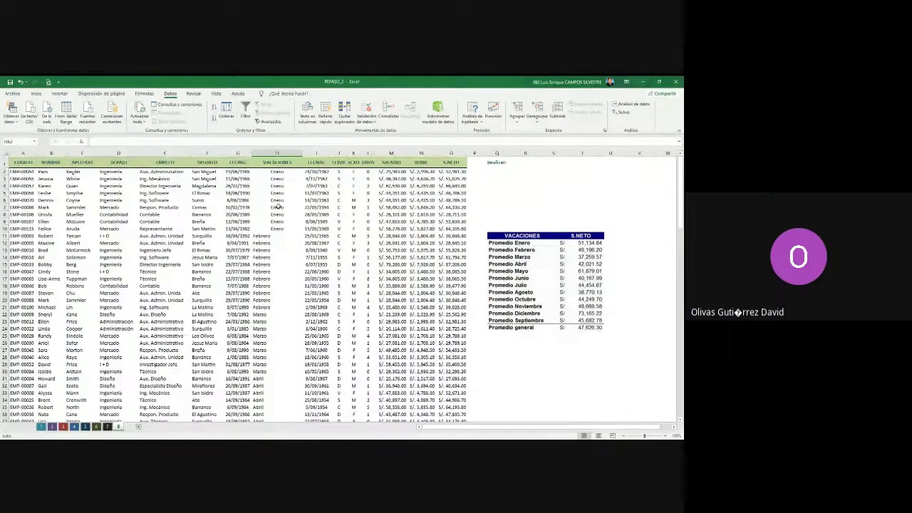
click(278, 207)
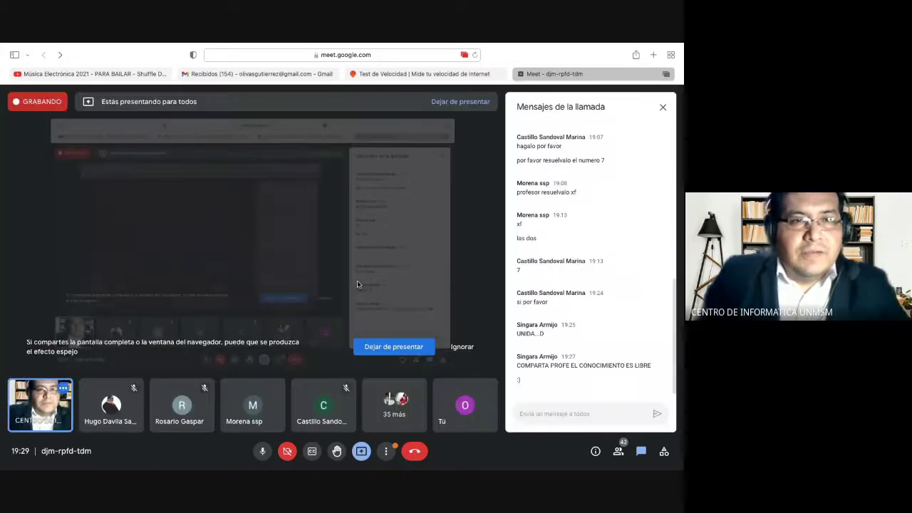
key(alt+Tab)
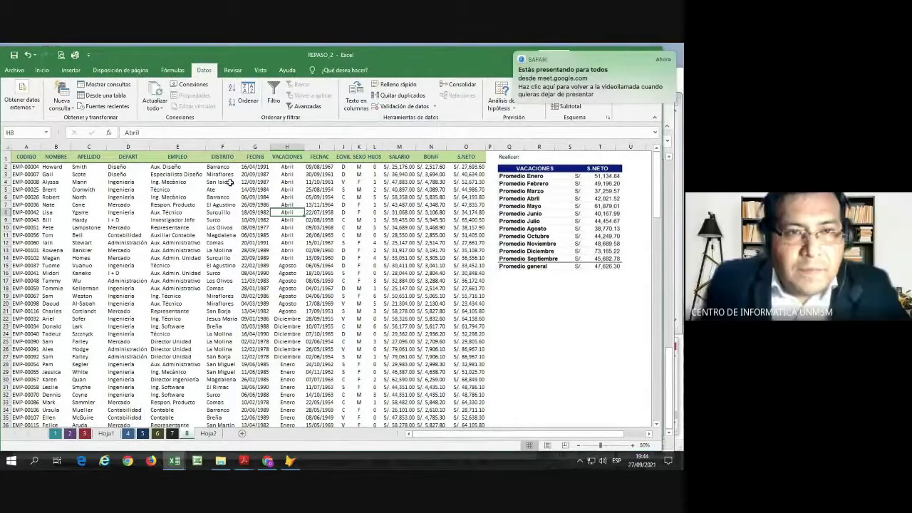
Try a quick VACACIONES sort, then select the whole employee table starting from A1
click(298, 189)
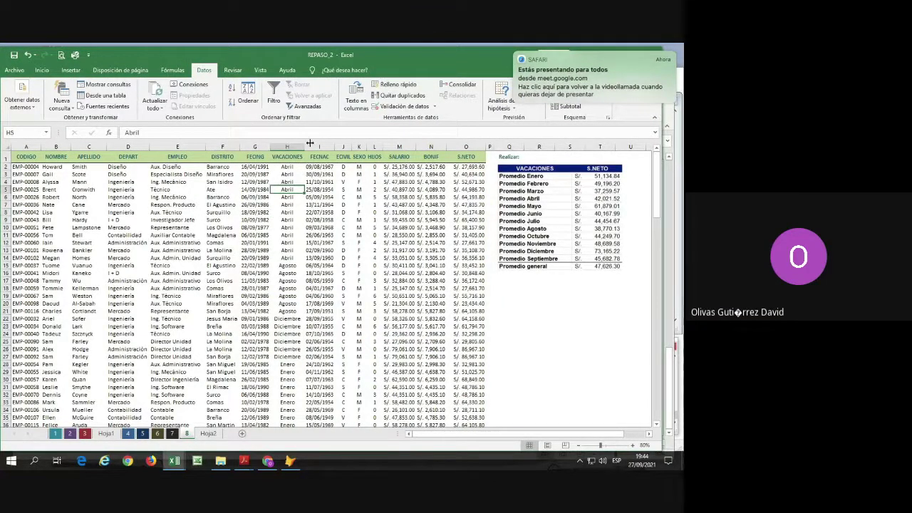
click(247, 94)
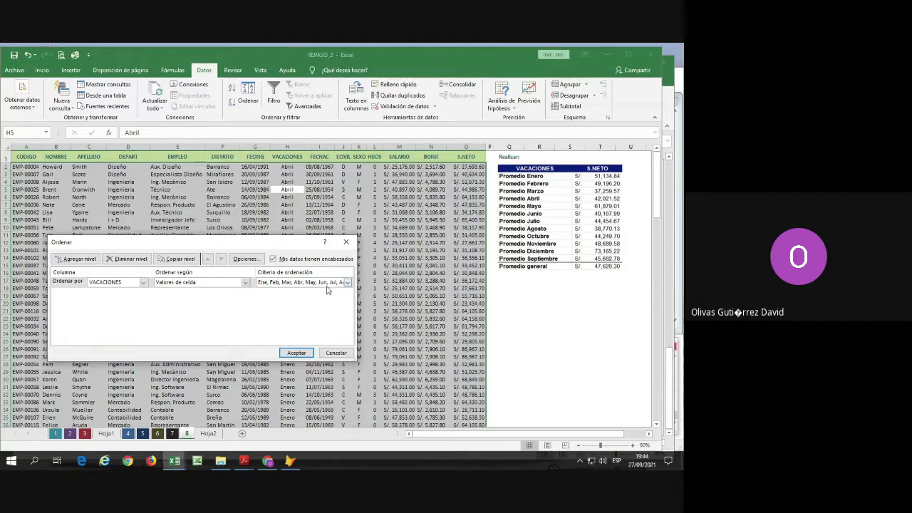
click(297, 353)
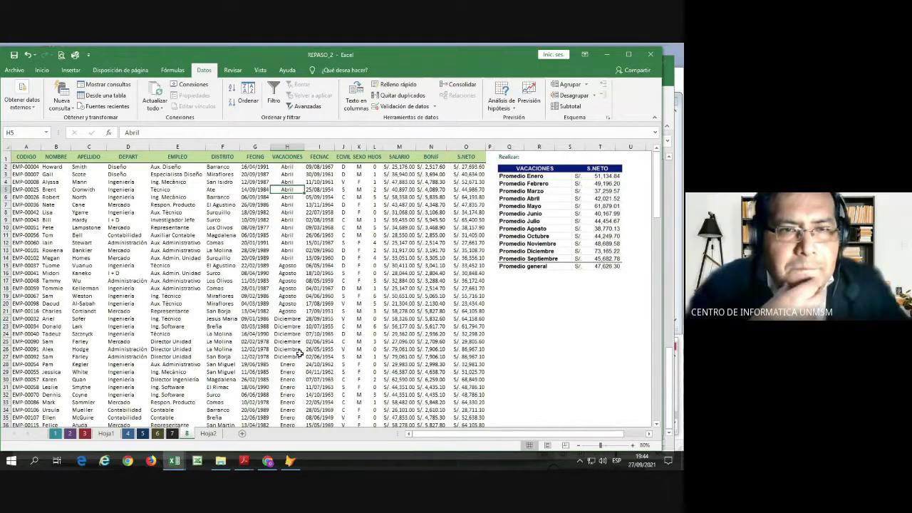
key(Left)
key(Left)
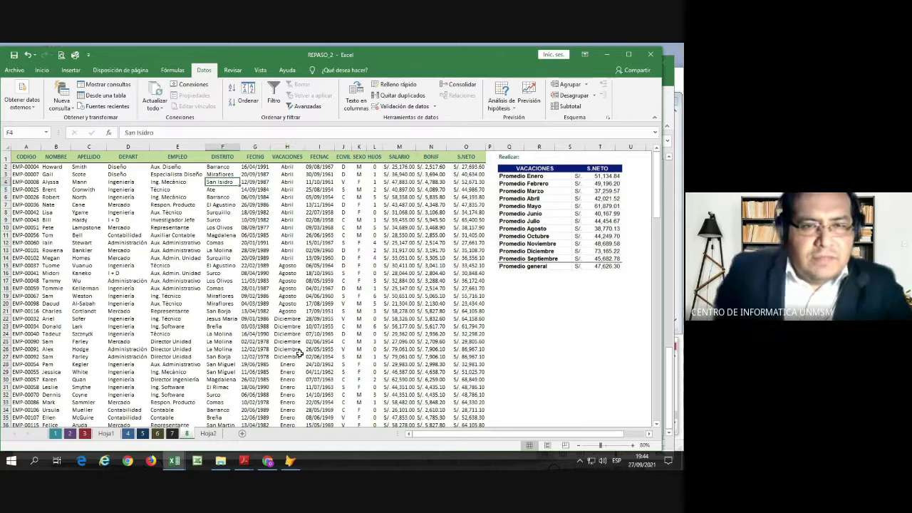
key(Left)
key(Left)
key(Left)
key(Up)
key(Up)
key(Left)
key(Left)
key(Up)
key(Up)
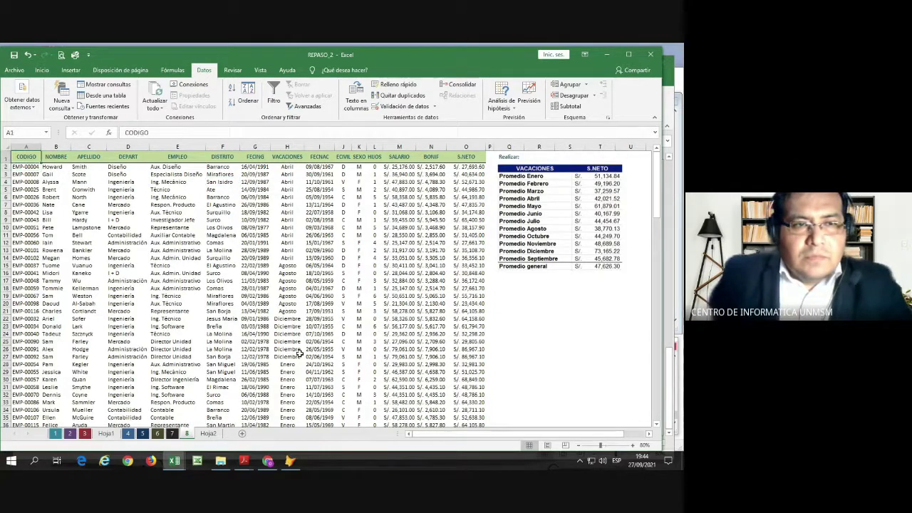
key(ctrl+shift+Right)
key(ctrl+shift+Down)
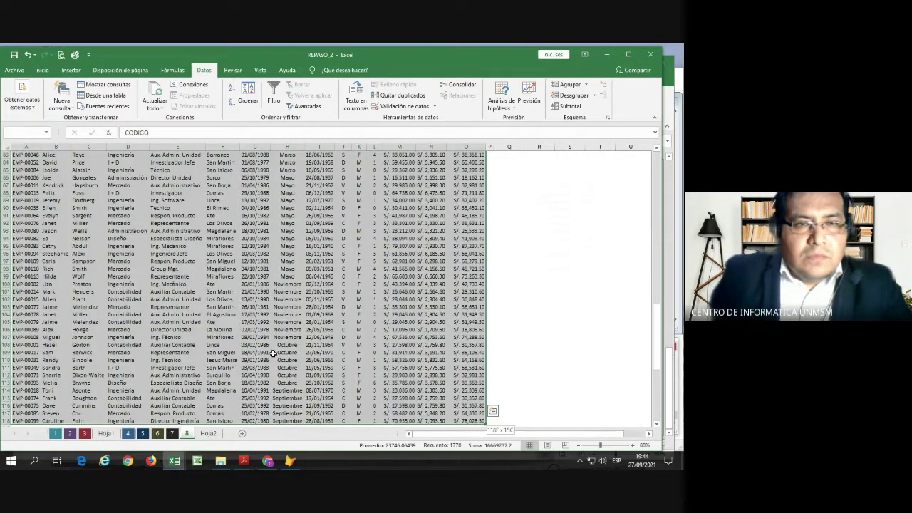
Sort the selected table by VACACIONES on cell values using the Ene, Feb, Mar order
click(245, 91)
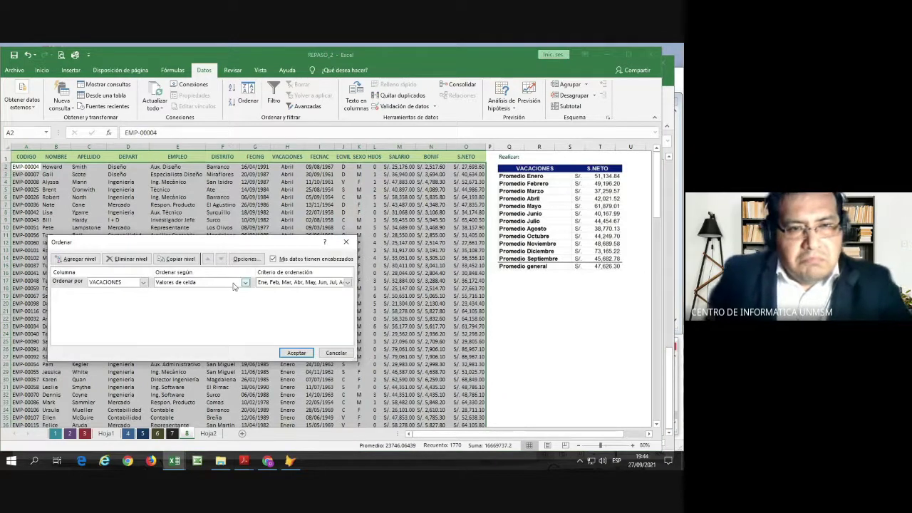
click(347, 282)
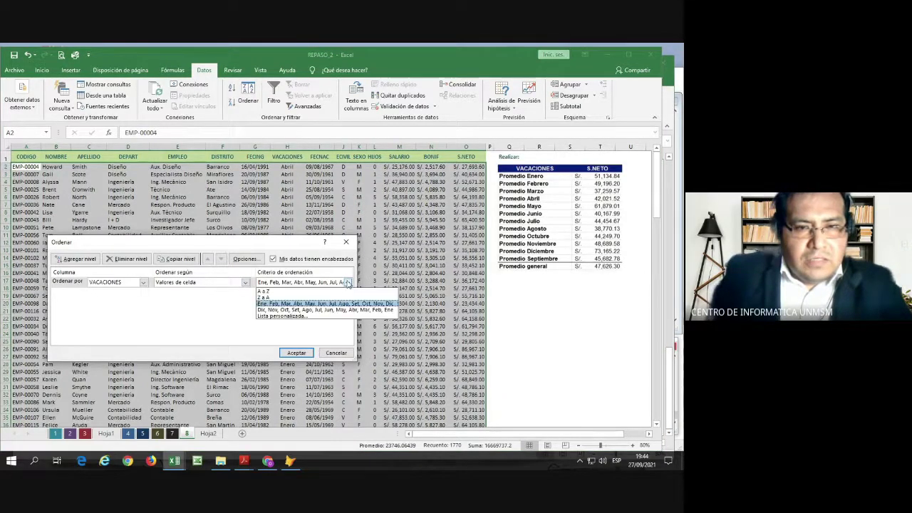
click(288, 305)
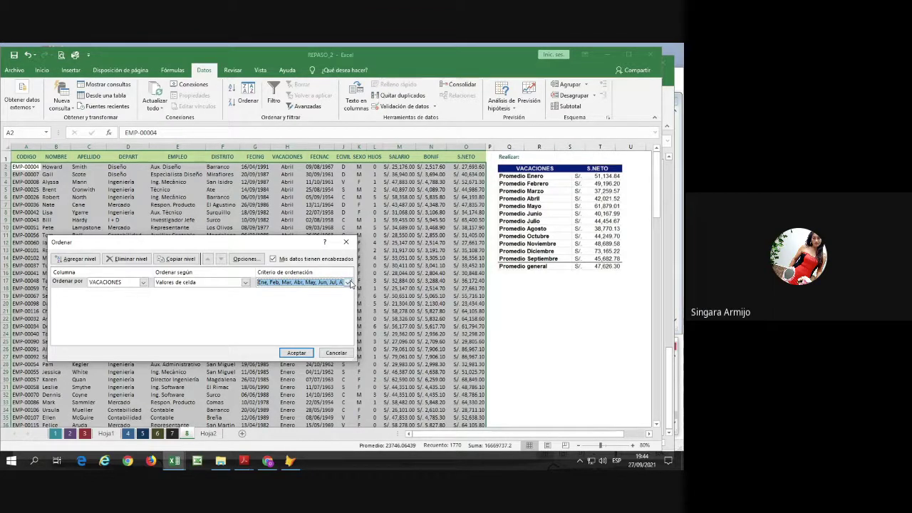
click(245, 283)
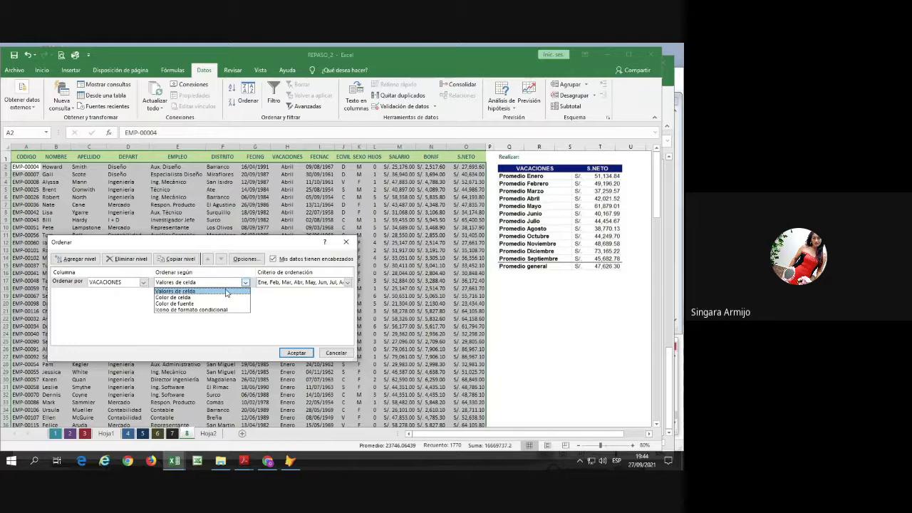
click(227, 291)
click(246, 284)
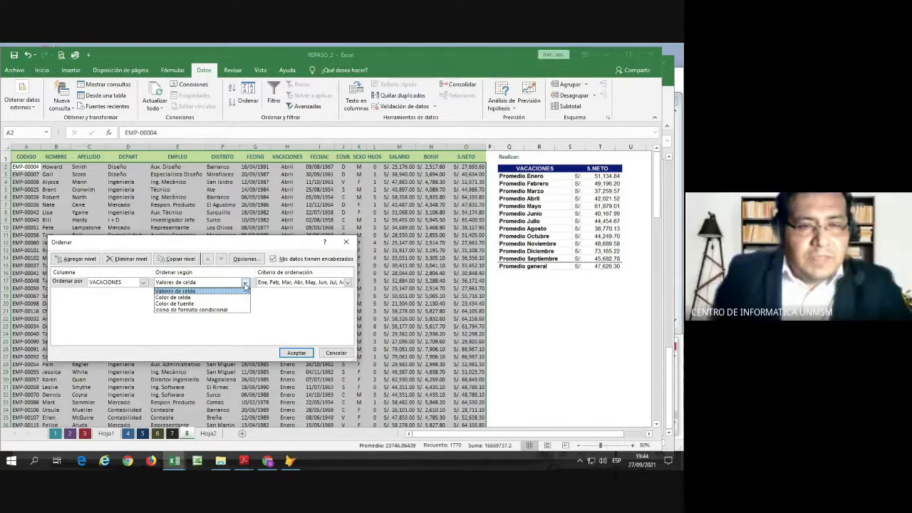
click(235, 293)
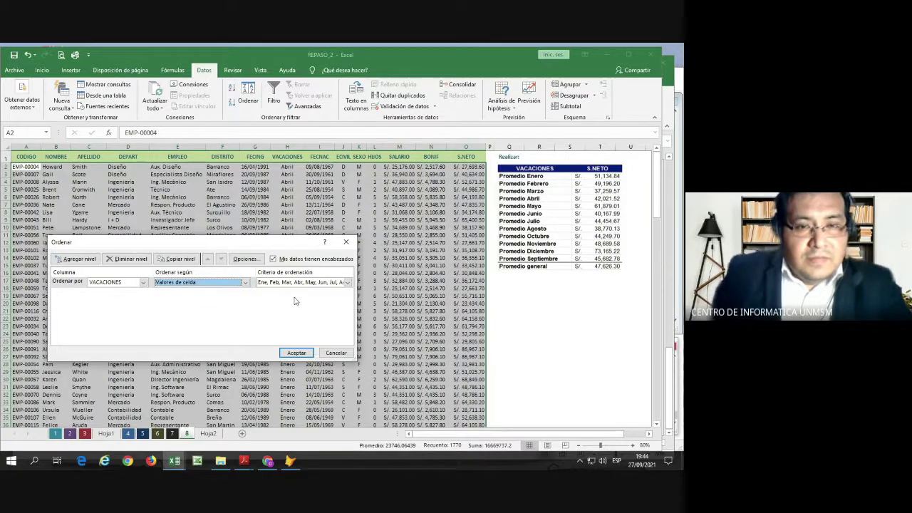
click(296, 353)
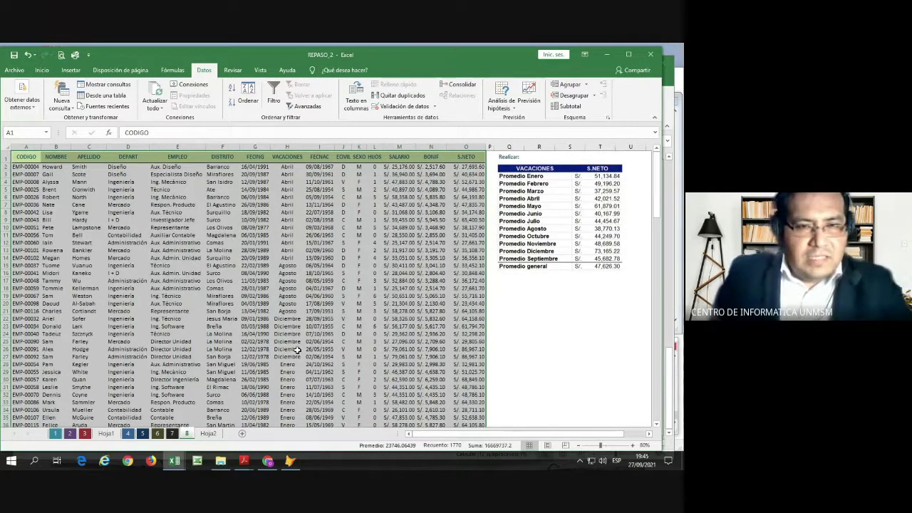
click(294, 311)
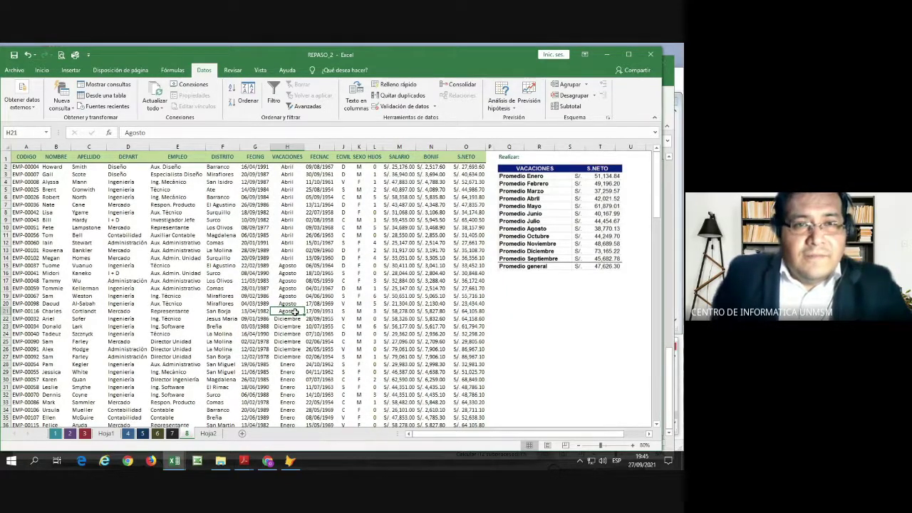
Re-sort VACACIONES using the Enero, Febrero, Marzo custom list as the sort order
click(247, 100)
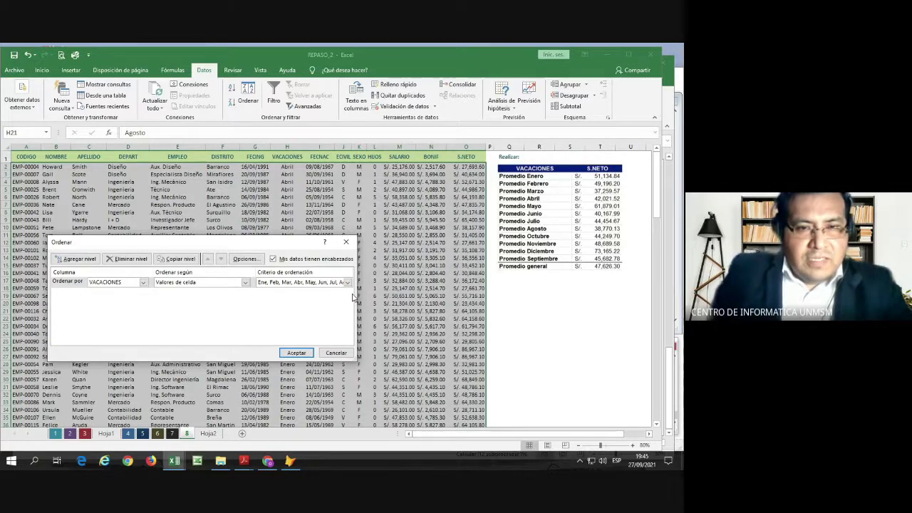
click(348, 283)
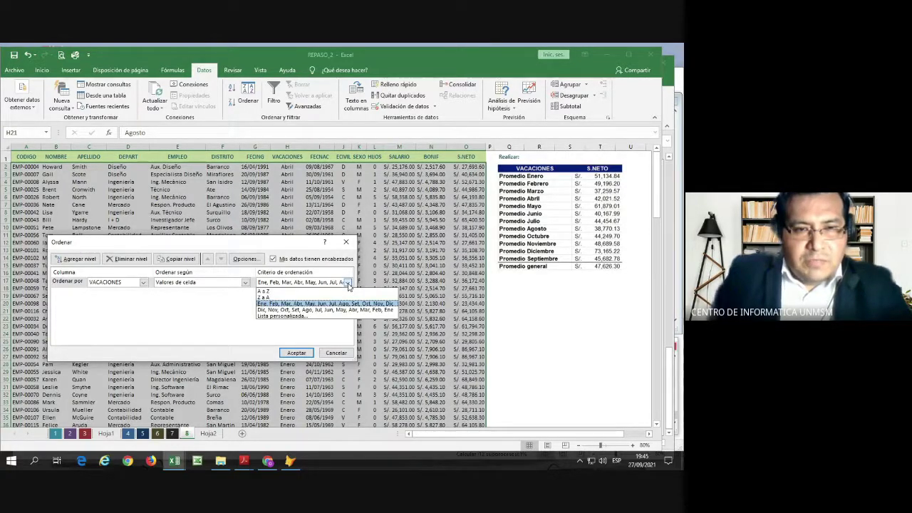
click(317, 316)
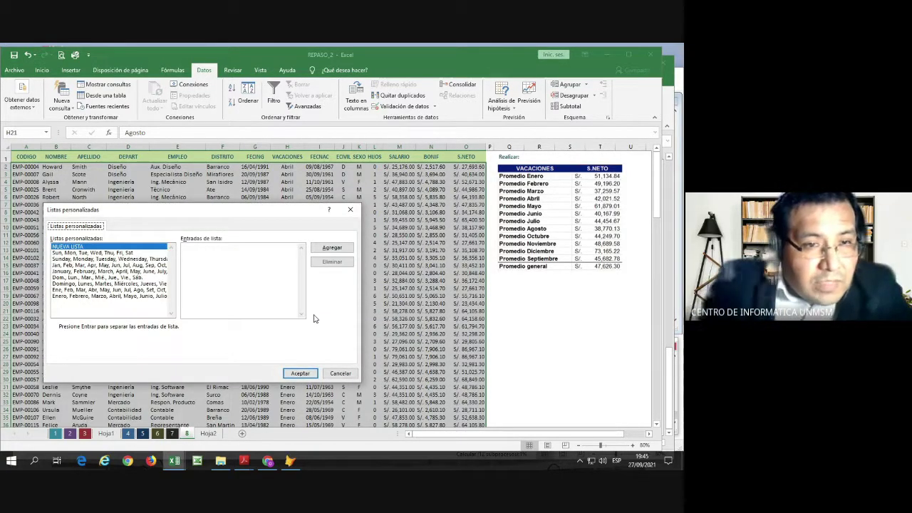
click(114, 297)
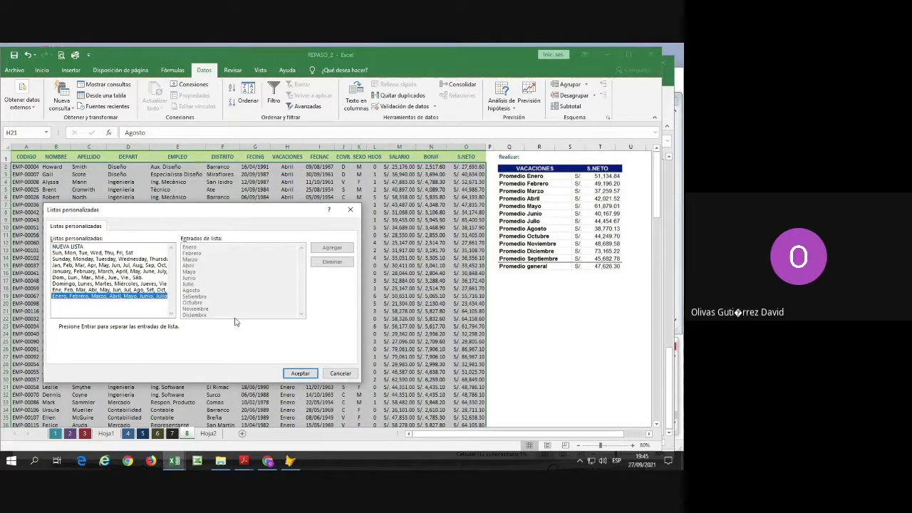
click(298, 373)
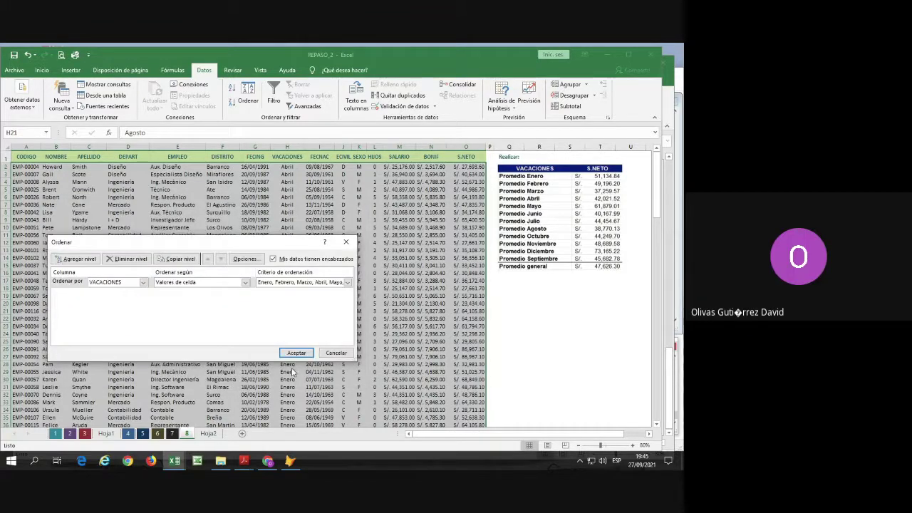
click(298, 354)
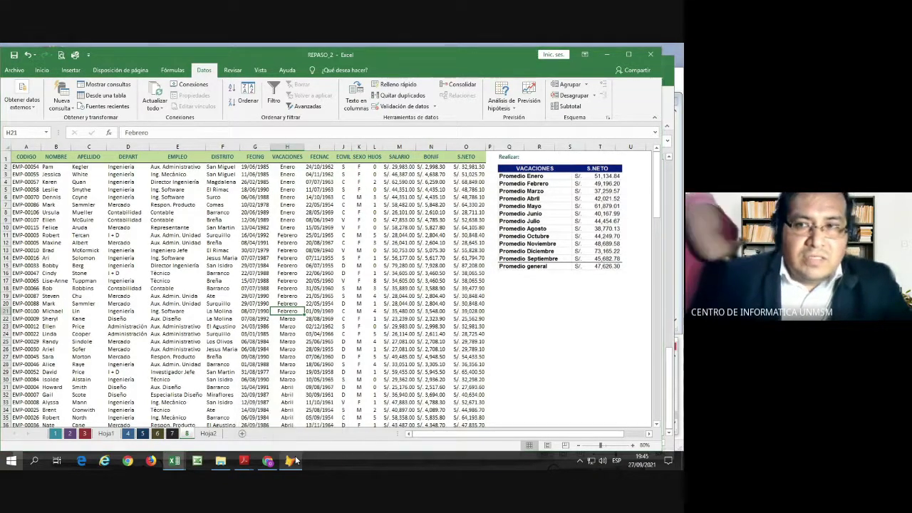
key(super)
Dismiss the Start menu to get back to the REPASO_3 workbook
key(Escape)
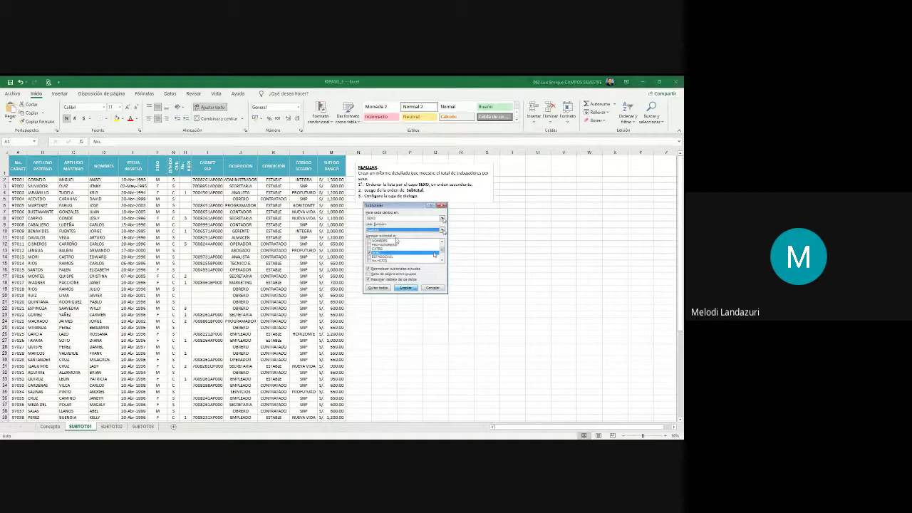
Nudge the SUBTOTO1 instruction pictures a few pixels into place, then go to the SUBTOTO2 sheet
drag(397, 241, 396, 222)
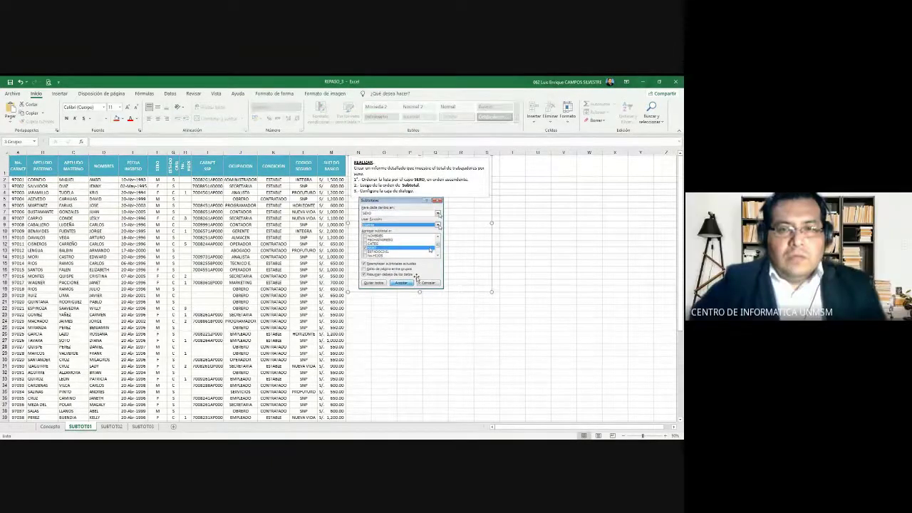
drag(416, 277, 419, 278)
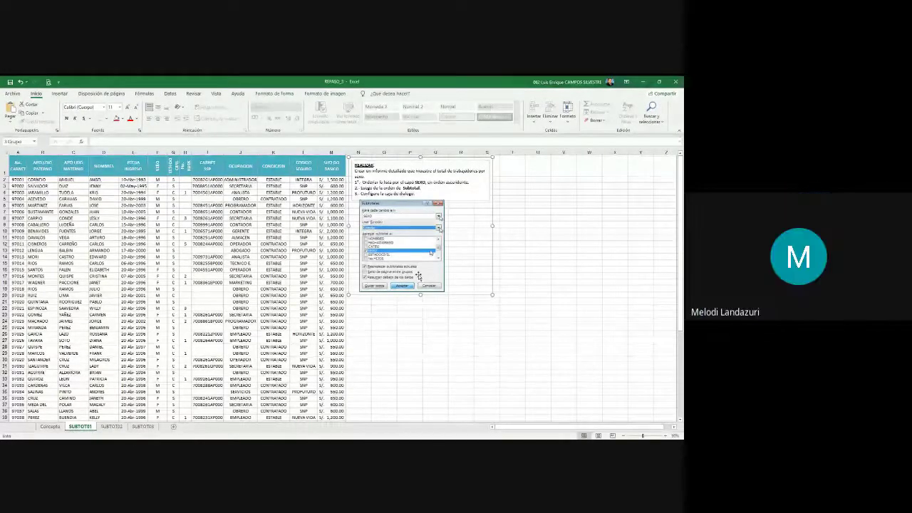
click(375, 302)
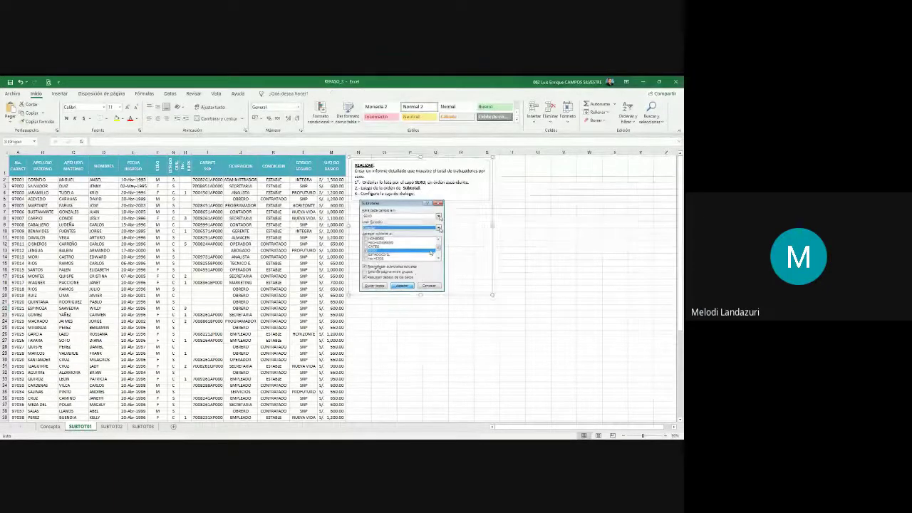
drag(399, 214, 408, 216)
click(203, 244)
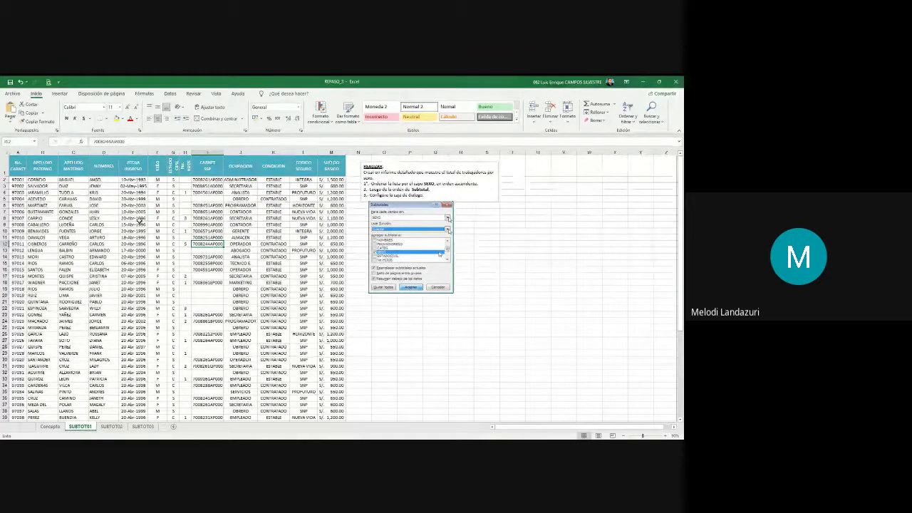
click(111, 427)
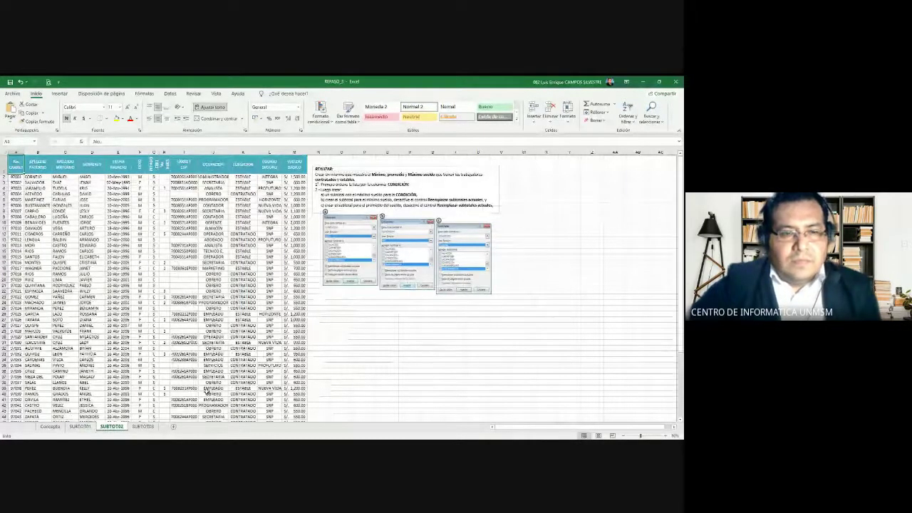
Glance at SUBTOTO3, then shift the SUBTOTO1 instruction pictures slightly left
click(143, 427)
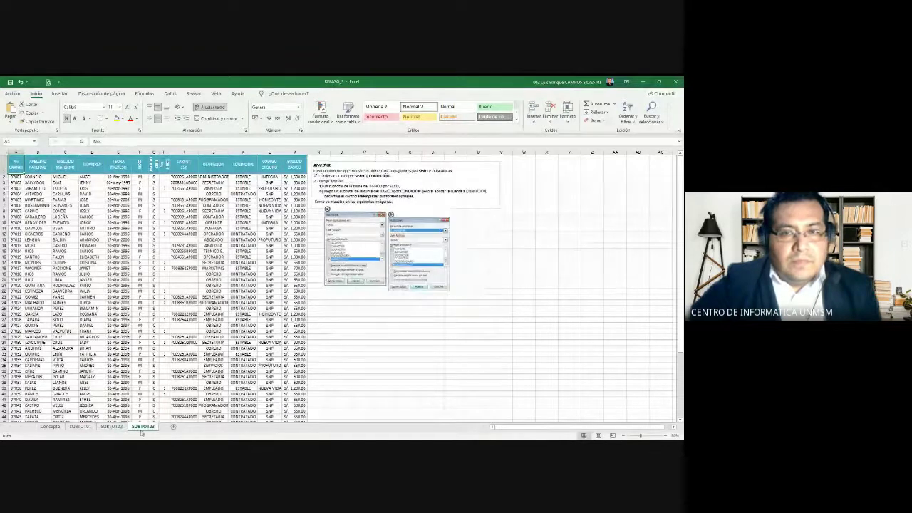
click(80, 427)
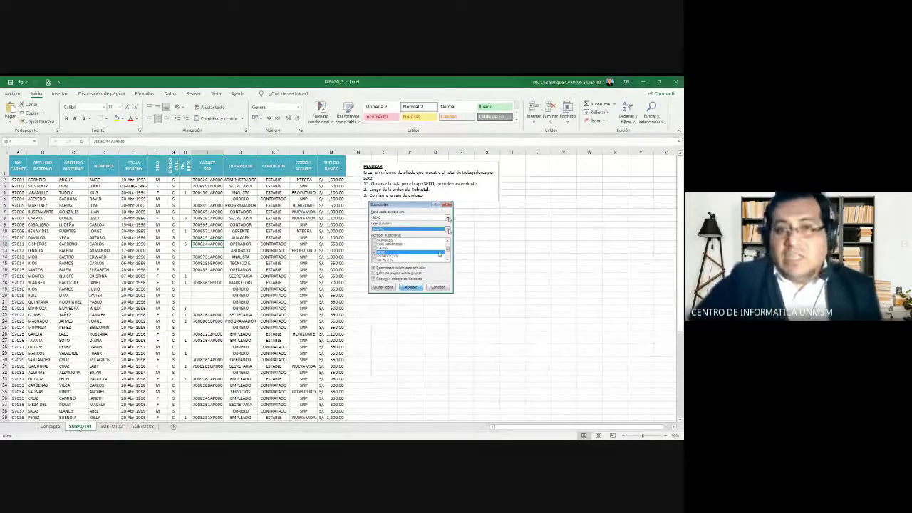
drag(410, 236, 399, 233)
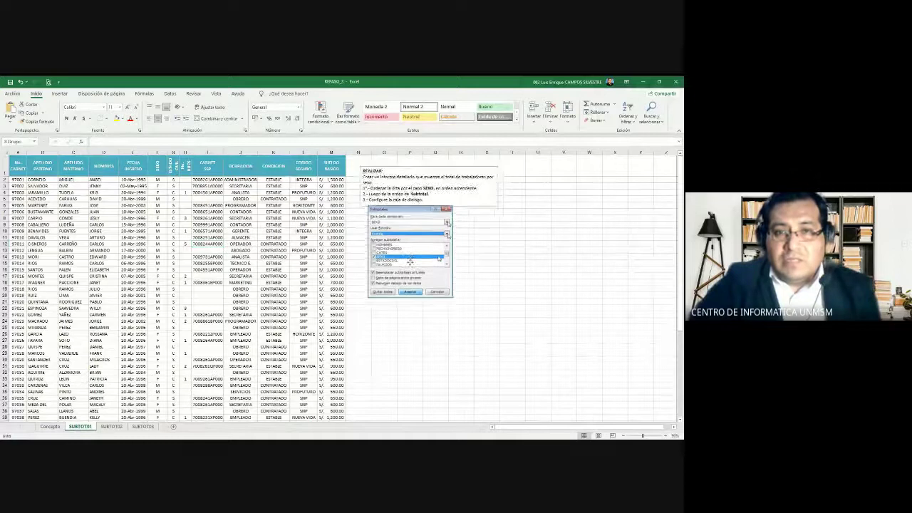
click(407, 249)
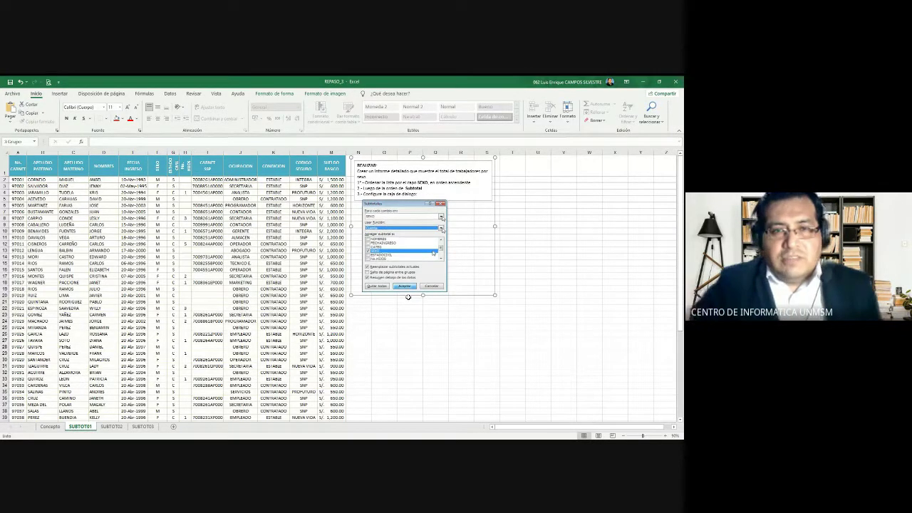
click(238, 289)
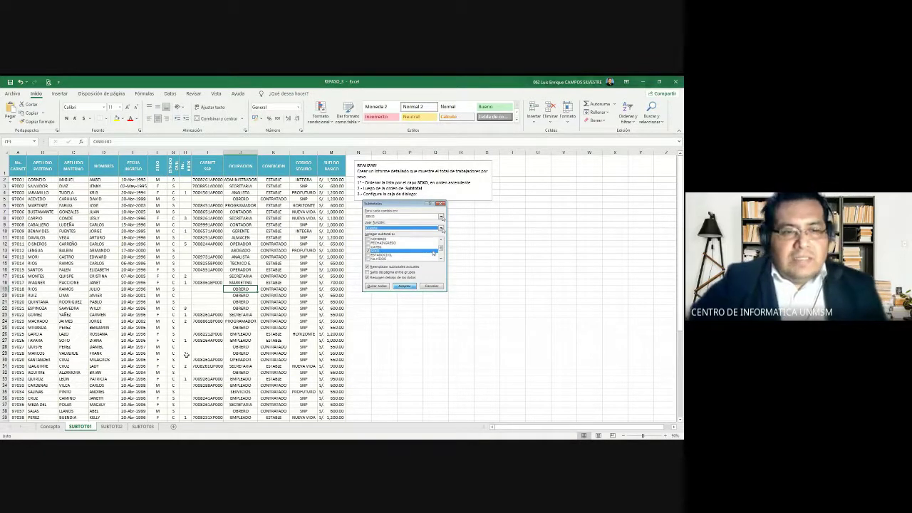
Flip through the SUBTOTO1, SUBTOTO2 and SUBTOTO3 sheets, ending on SUBTOTO2's instruction pictures
click(111, 427)
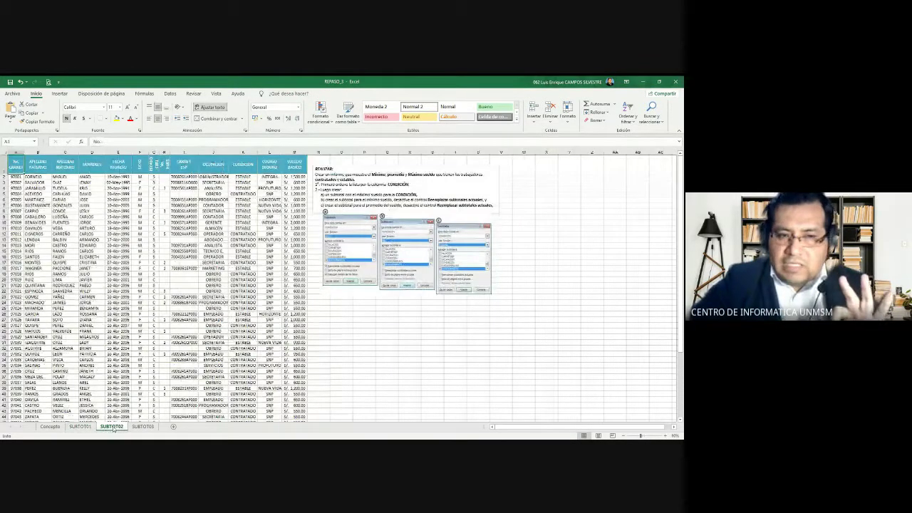
ctrl+click(84, 426)
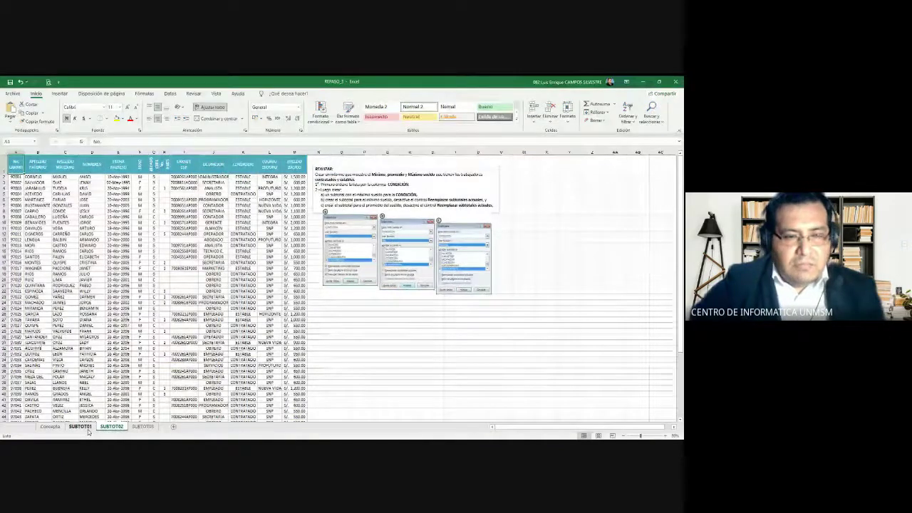
click(84, 427)
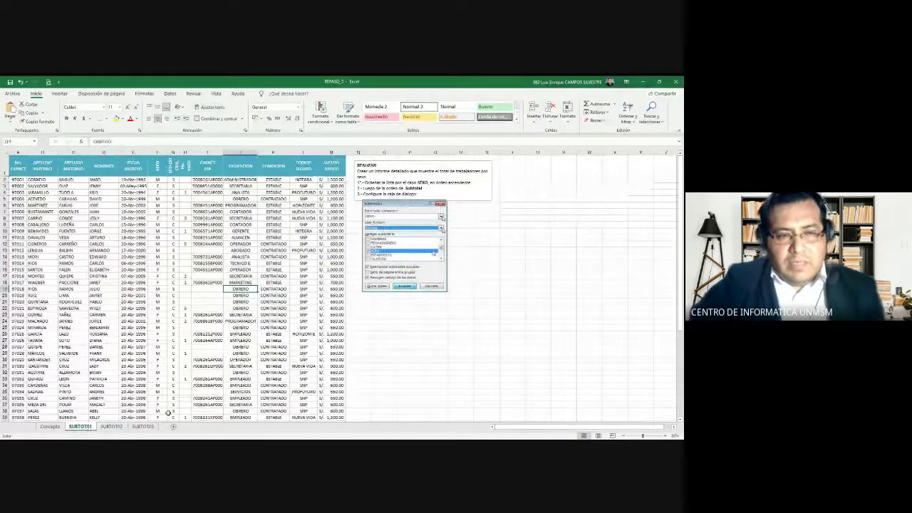
click(112, 426)
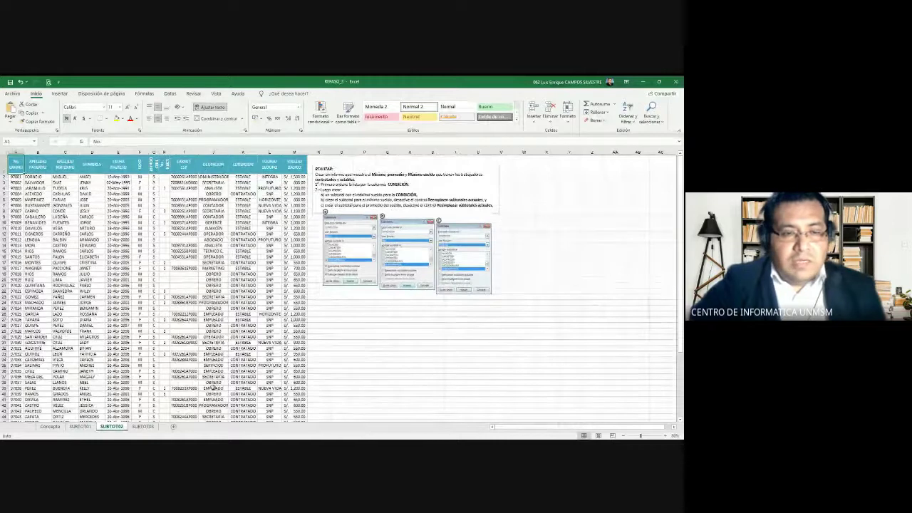
click(142, 427)
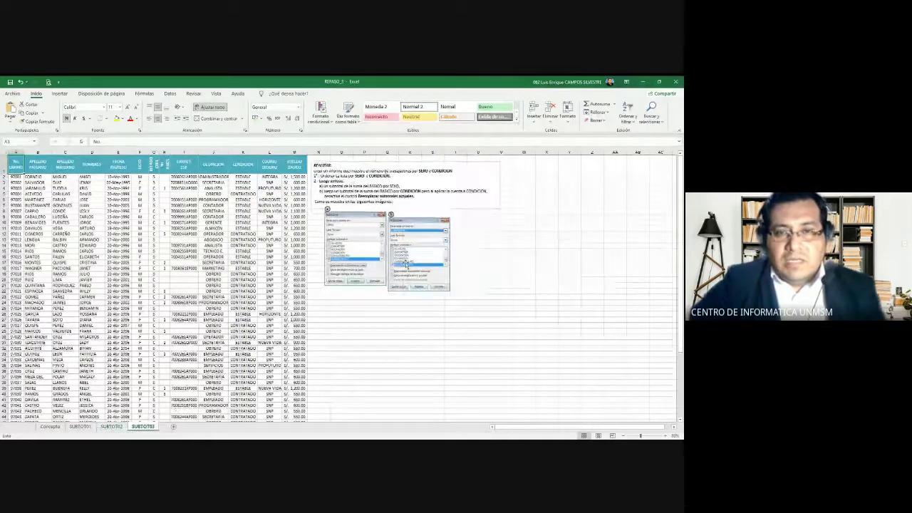
click(113, 426)
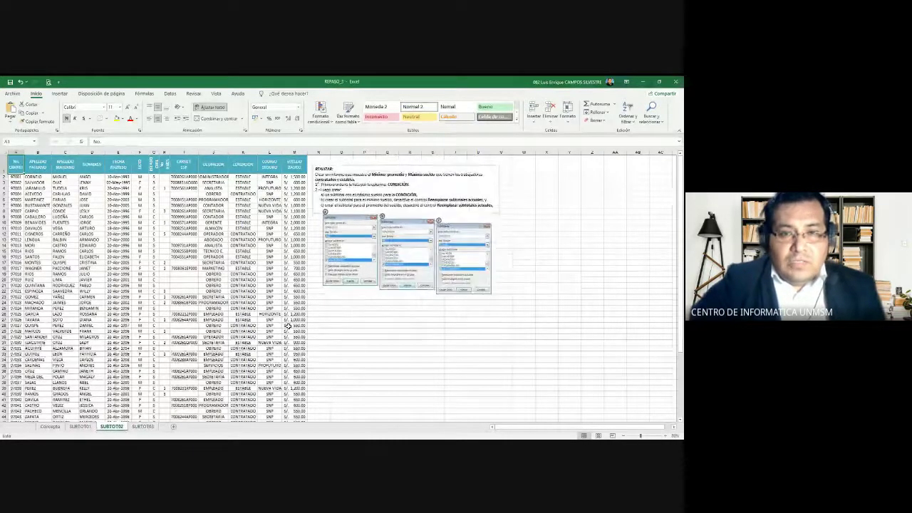
click(350, 285)
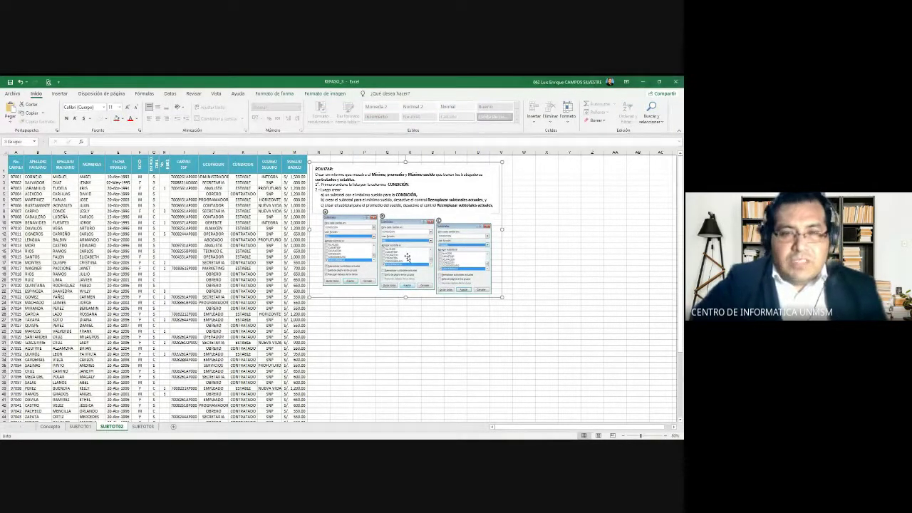
Return to the SUBTOT01 sheet, whose exercise asks to sort by SEXO and count workers per sex
key(alt+Tab)
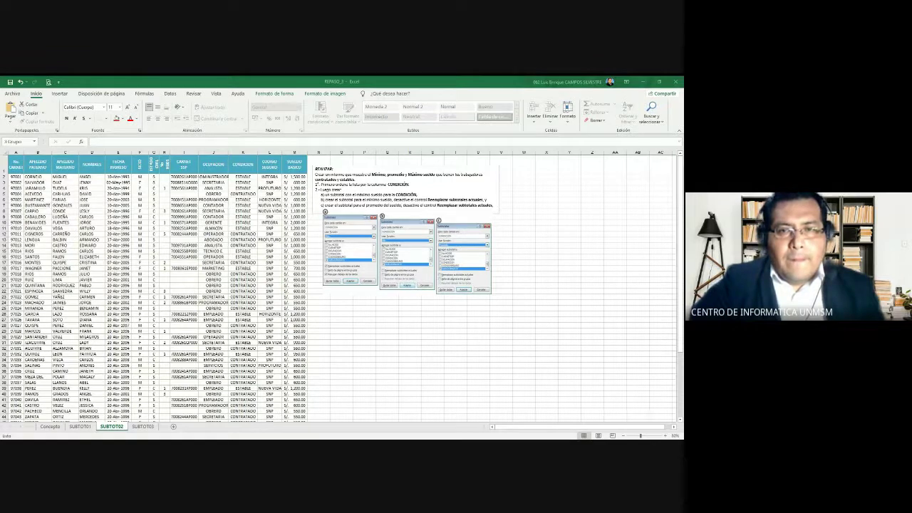
click(399, 235)
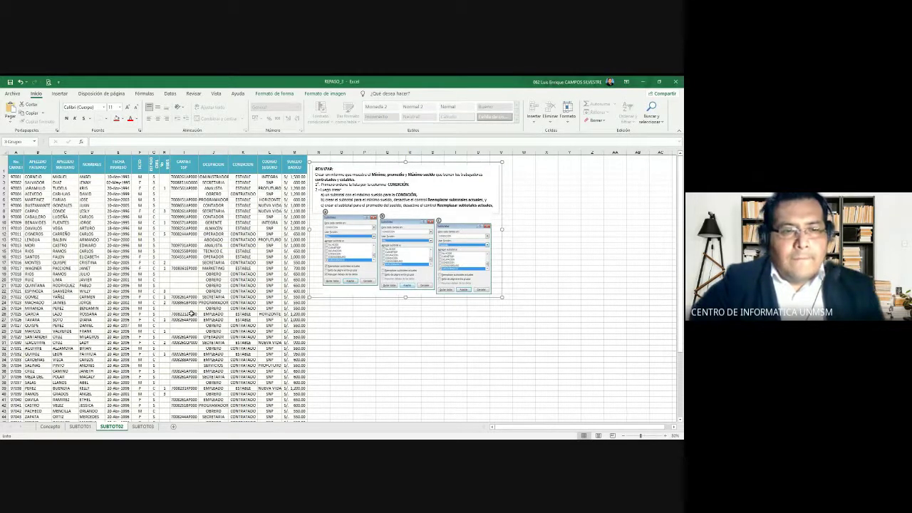
click(79, 426)
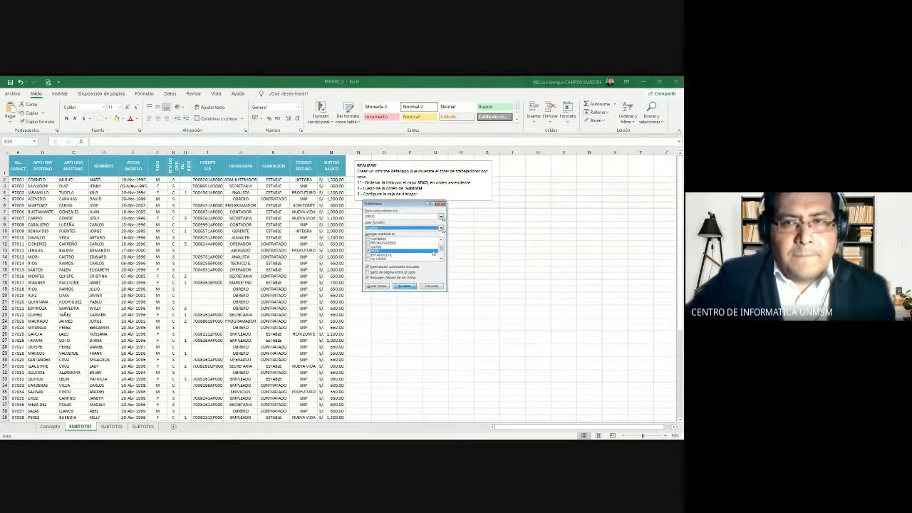
click(410, 320)
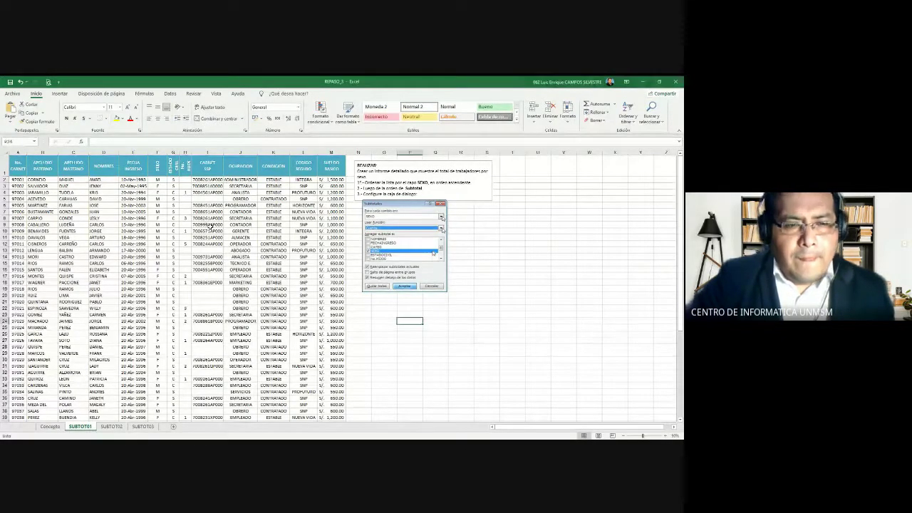
key(alt)
key(alt)
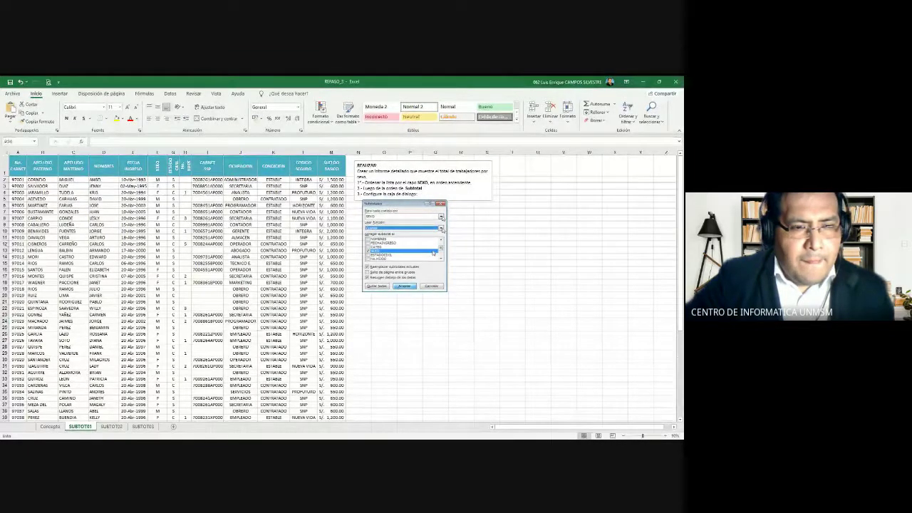
click(409, 320)
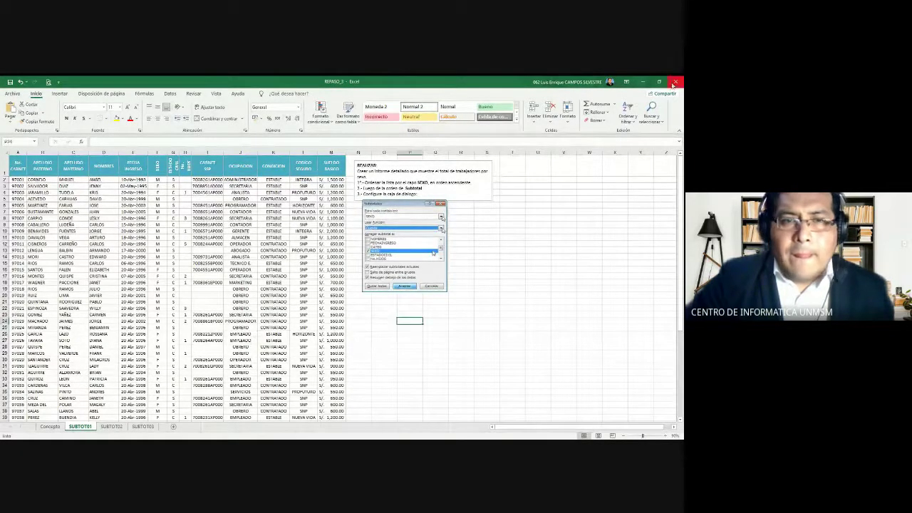
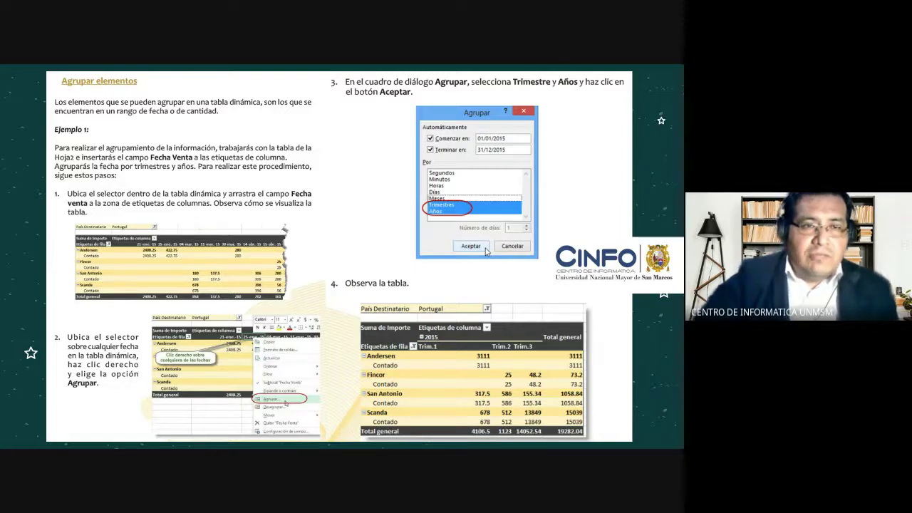
Advance the slide show to 'Ejemplo 2', on grouping pivot-table quantities in ranges of 20
key(Right)
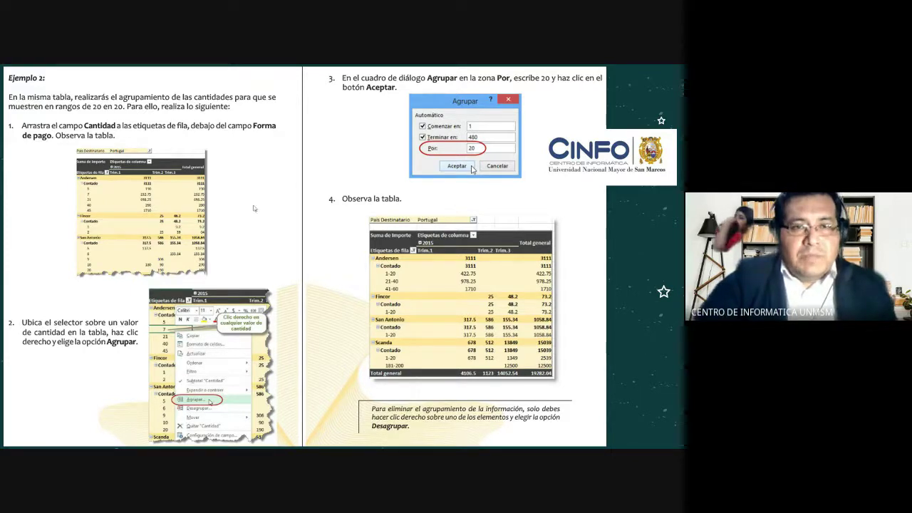
Advance to the 'Campo calculado' slide explaining the 'Nuevo importe' field with formula = Importe*1.2
key(Right)
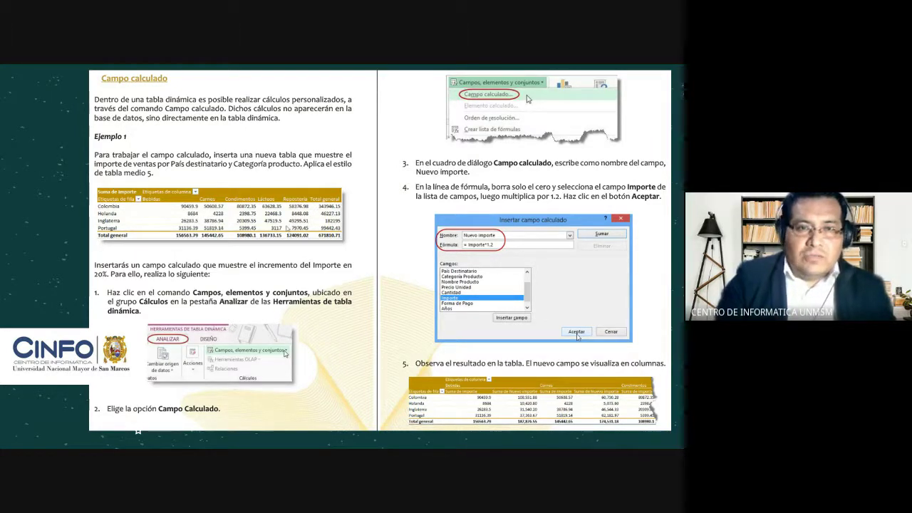
Step through the second calculated-field example to the end screen, then return to the 'Tablas Dinámicas 2' title slide
key(Right)
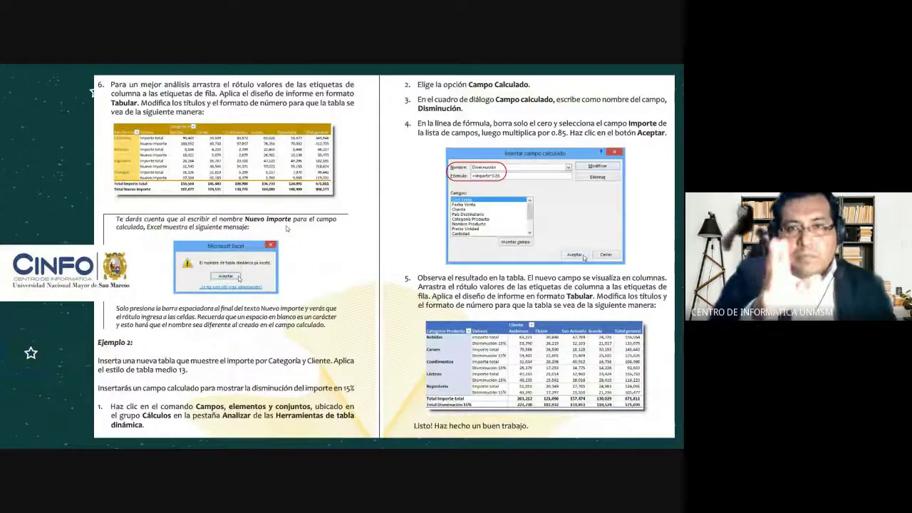
click(287, 229)
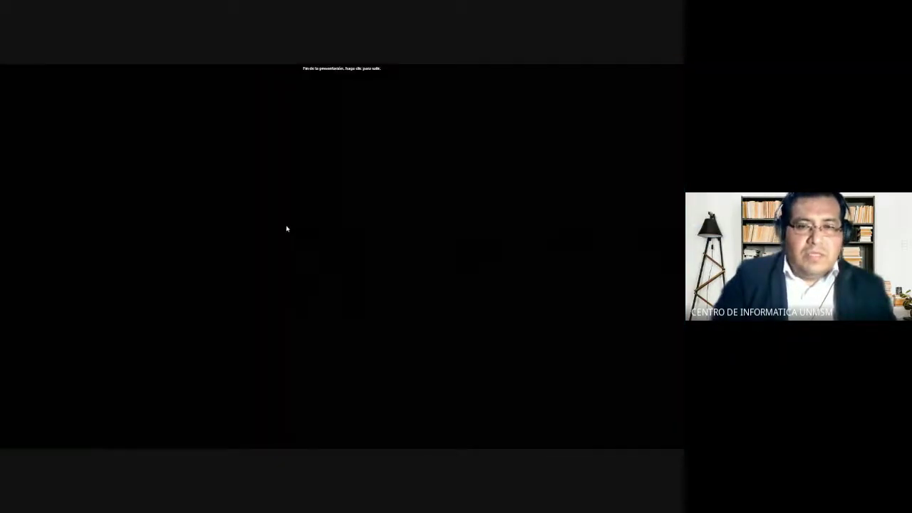
click(287, 229)
click(286, 229)
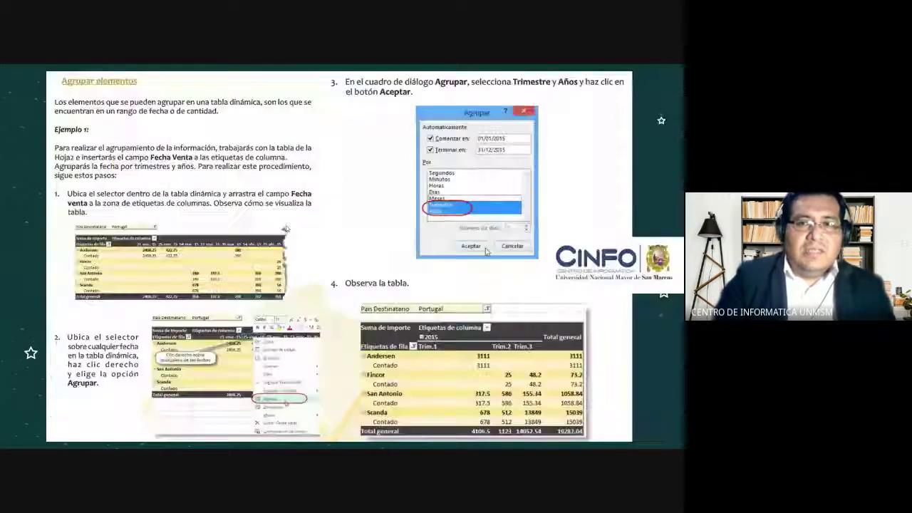
click(286, 229)
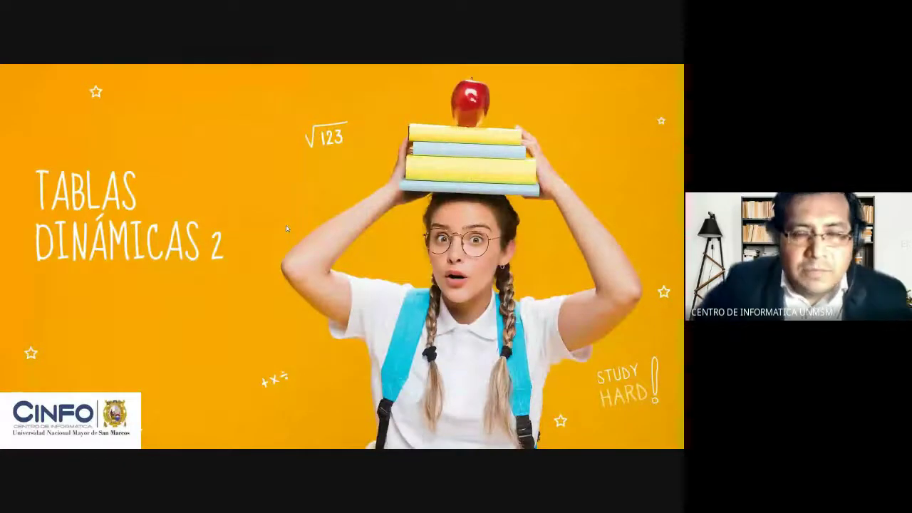